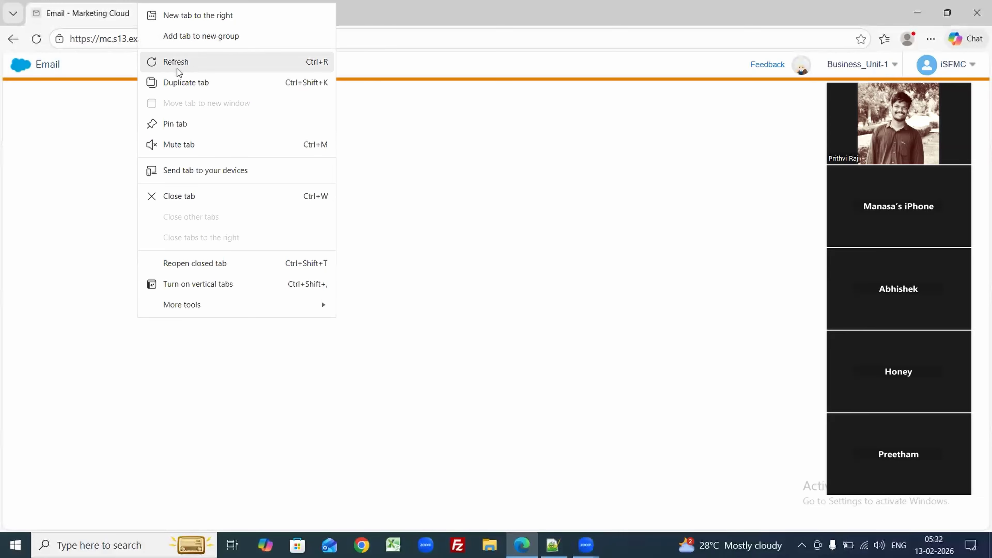
Step: Duplicate the Marketing Cloud tab and open the Journey Builder dashboard of 548 journeys in the first tab
left_click(177, 78)
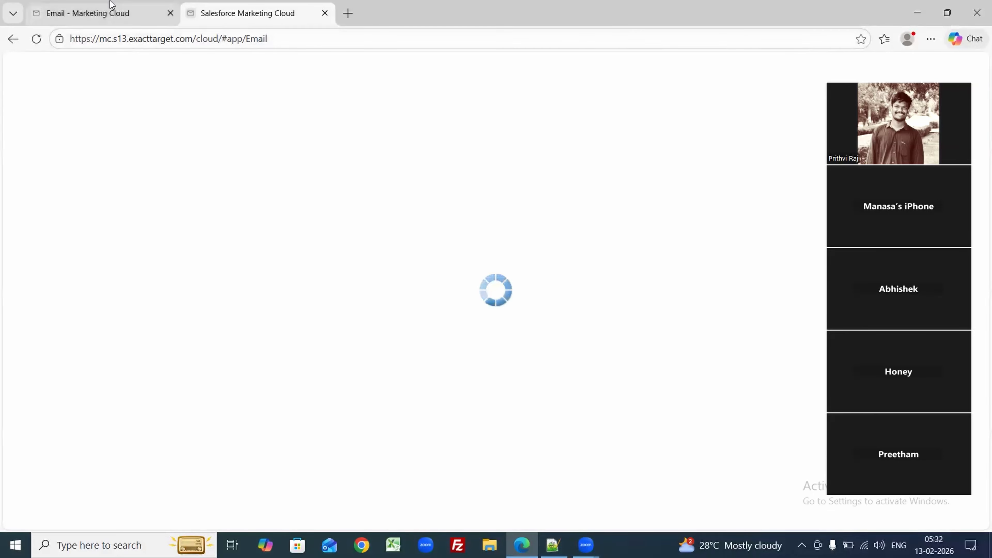
left_click(110, 8)
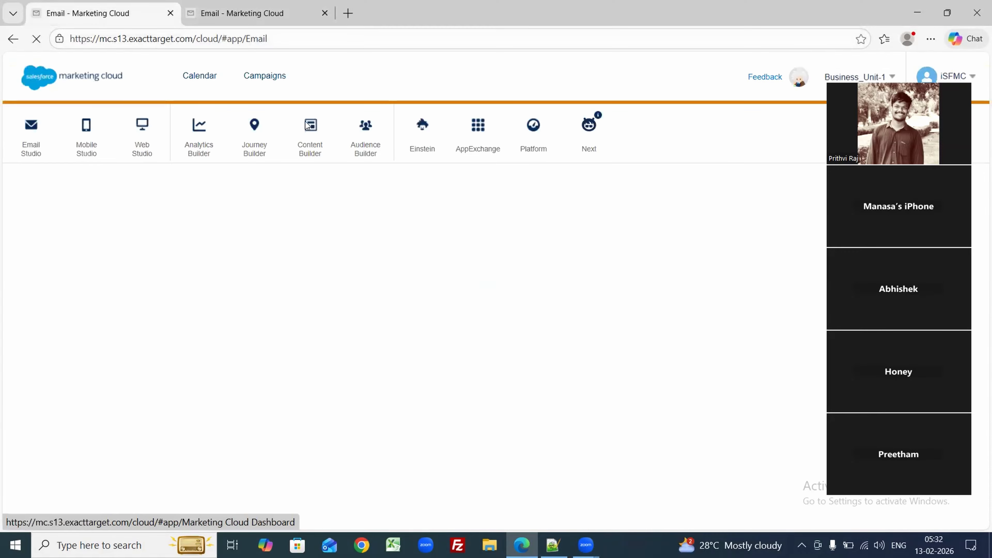
mouse_move(263, 158)
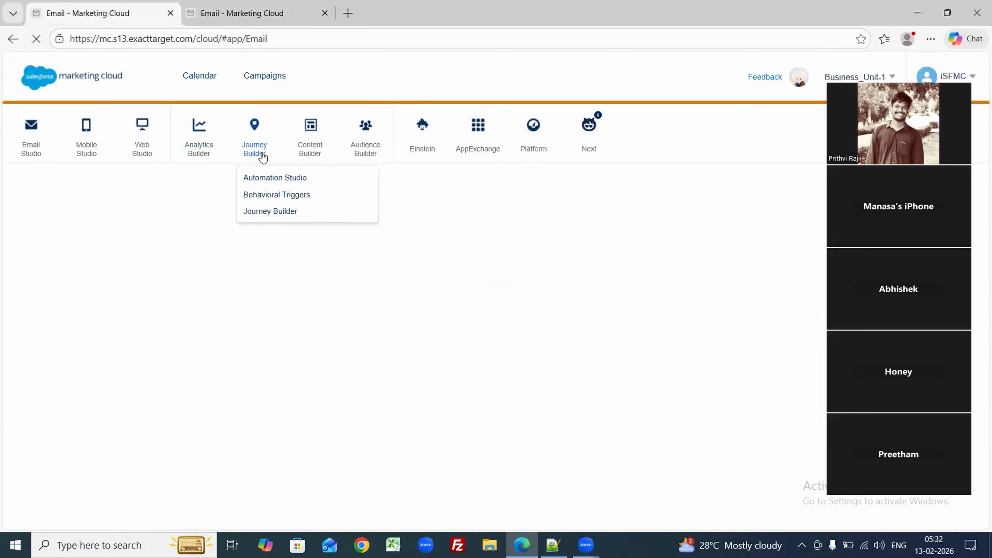
left_click(275, 211)
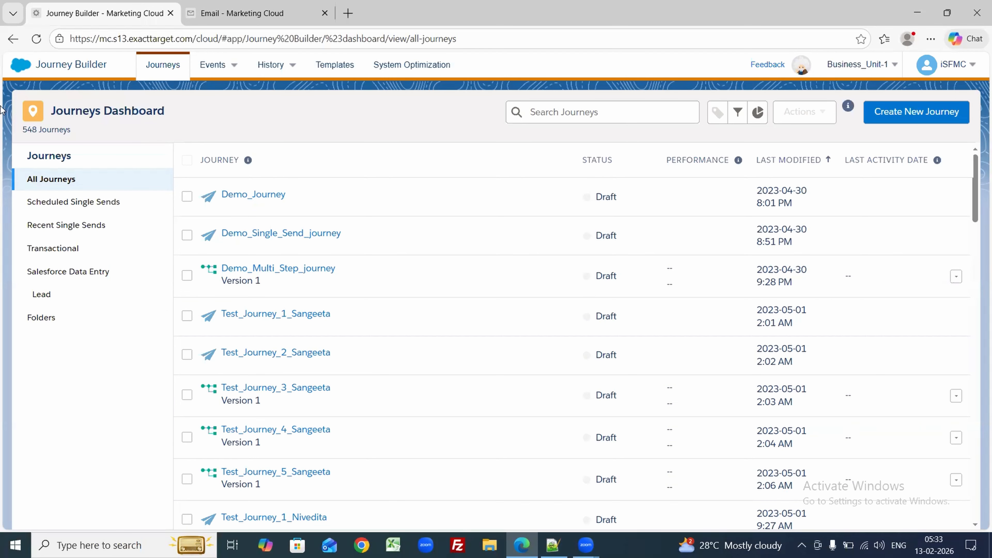
mouse_move(25, 74)
mouse_move(848, 106)
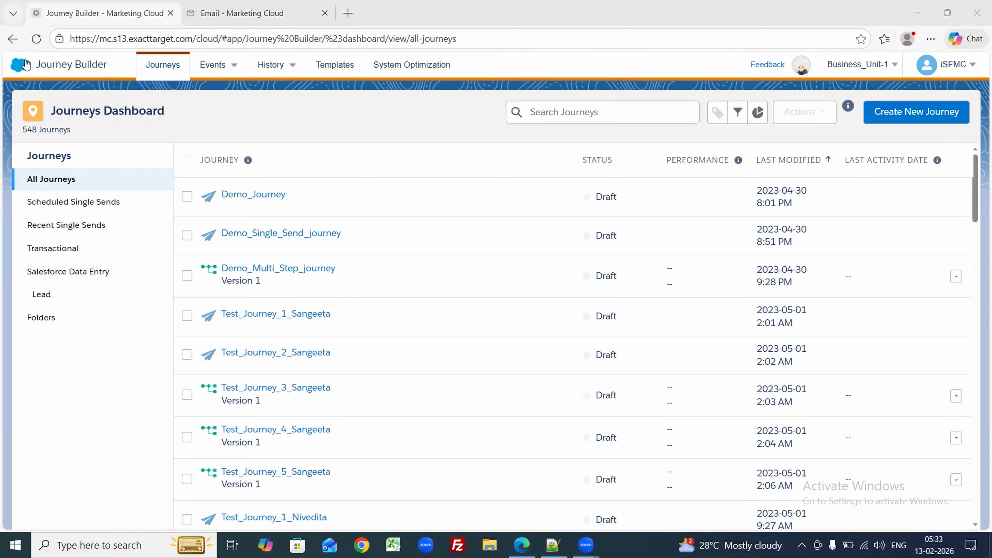
mouse_move(268, 153)
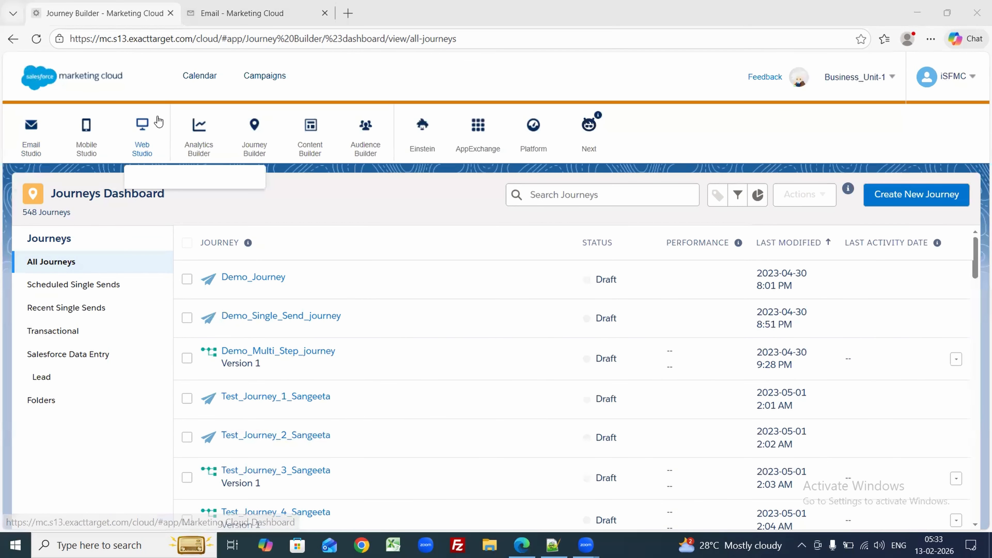
mouse_move(222, 137)
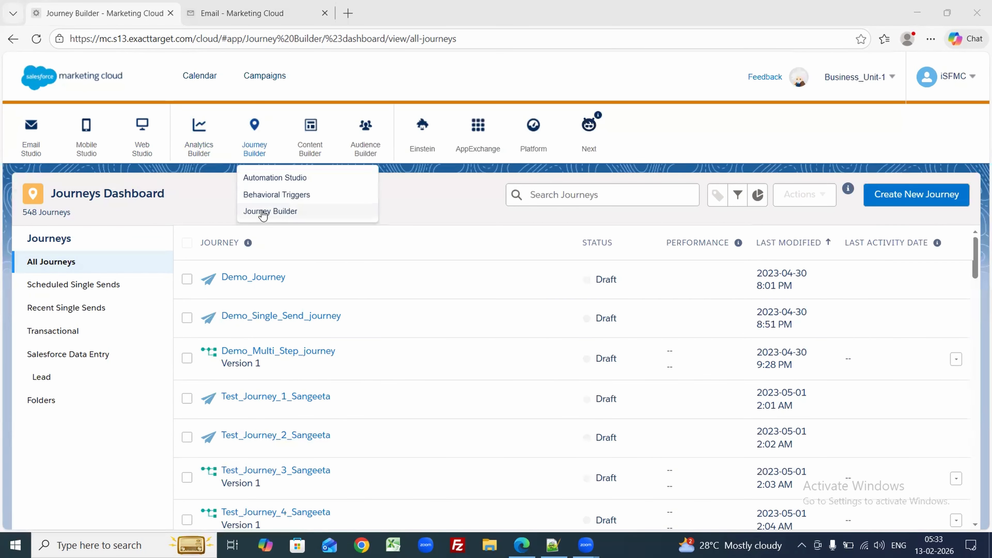
left_click(262, 211)
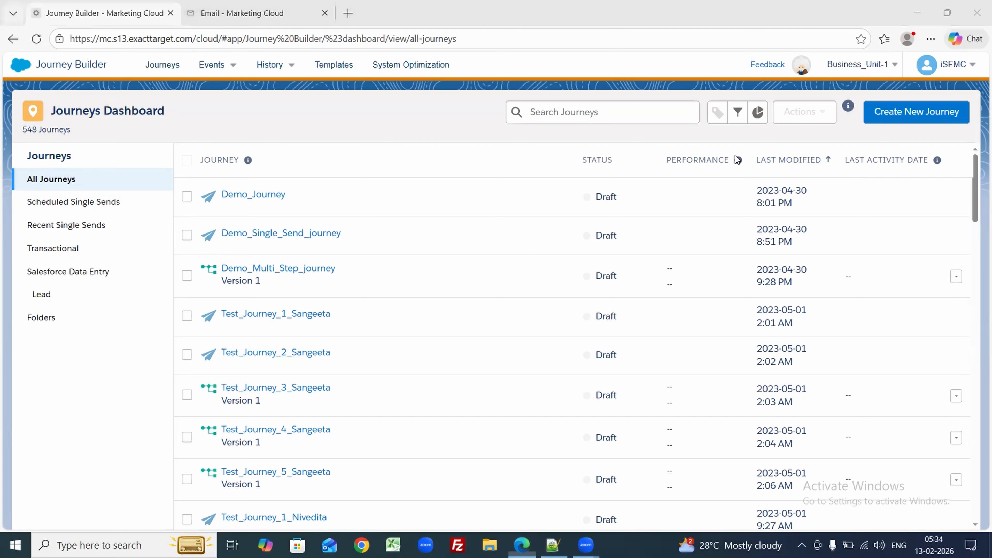
left_click(907, 113)
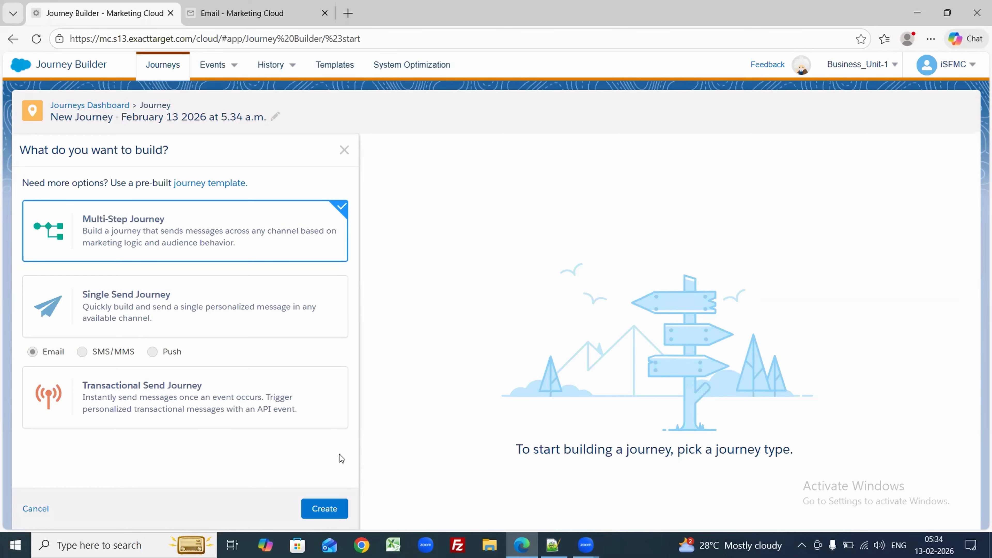
Step: Create a new Multi-Step Journey with an empty canvas
left_click(334, 504)
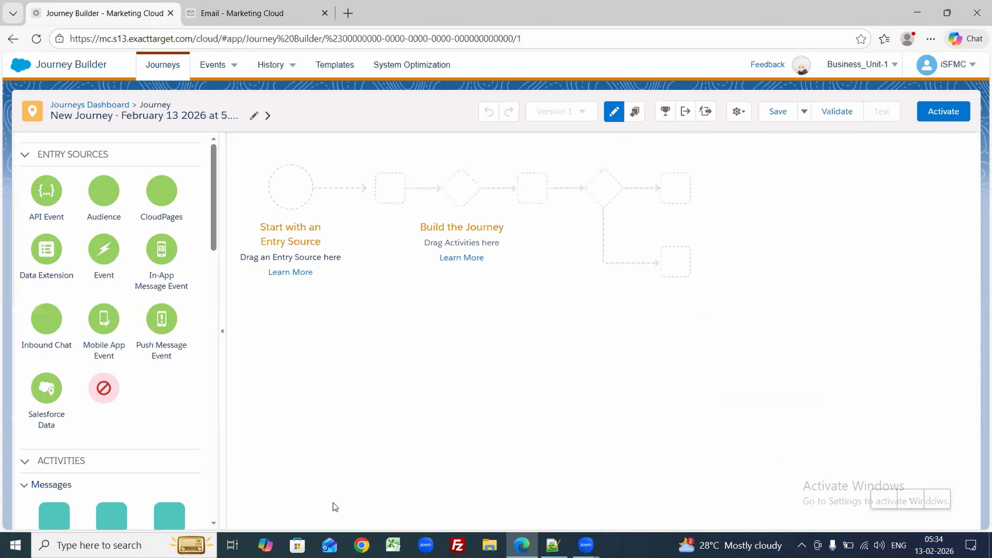
Step: Rename the journey to 'MYFirstjourney', correcting the 'MYFirstHourney' typo
left_click(252, 115)
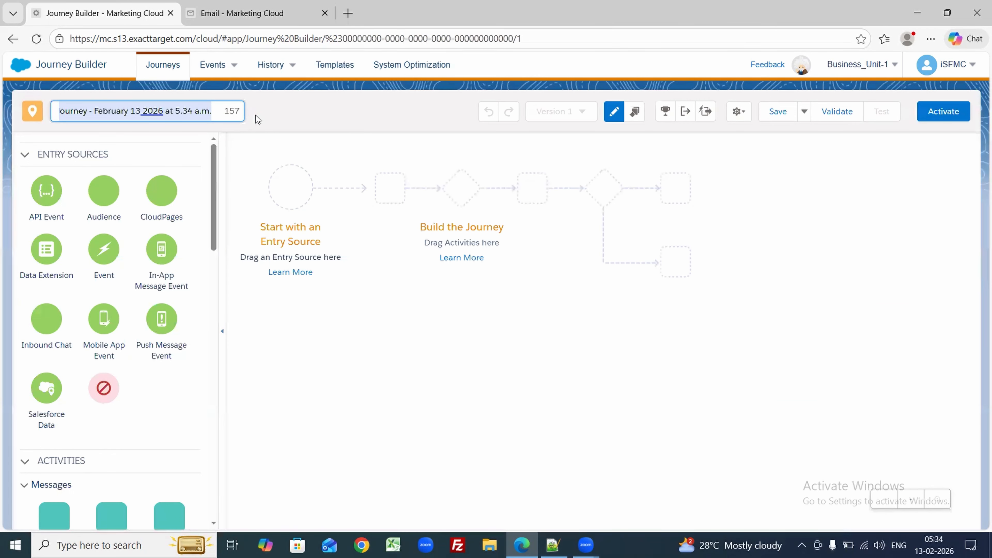
type("MY")
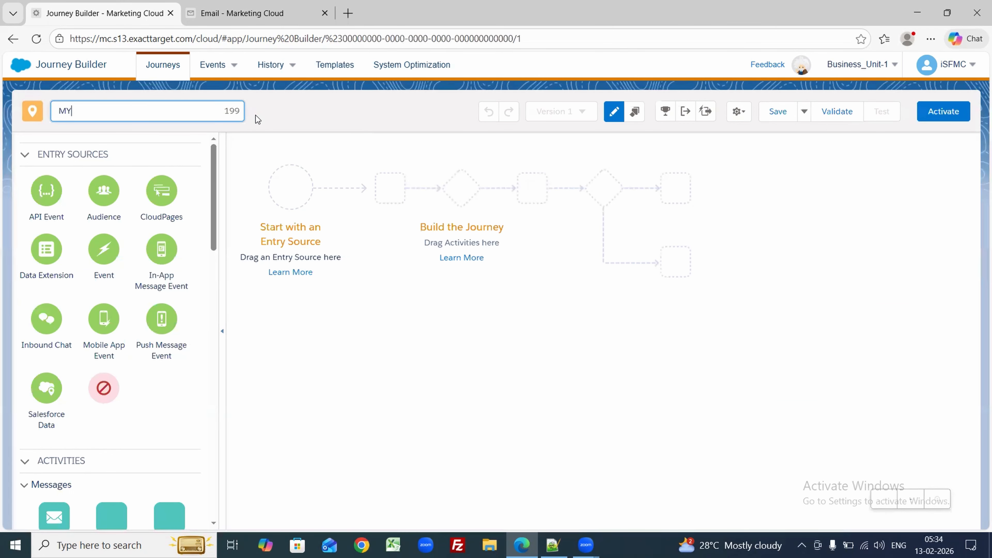
type("FirstHjourney")
left_click(93, 112)
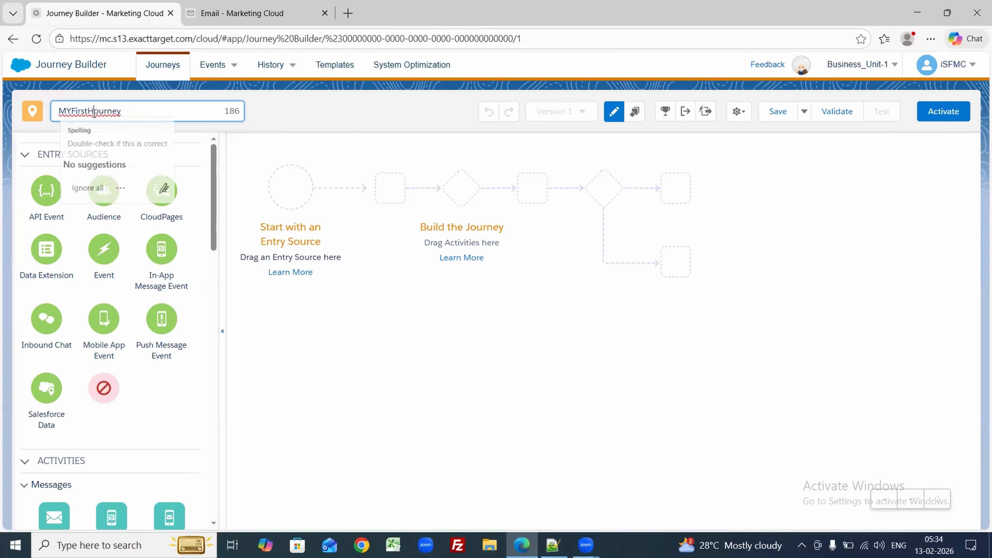
key("BackSpace")
type("j")
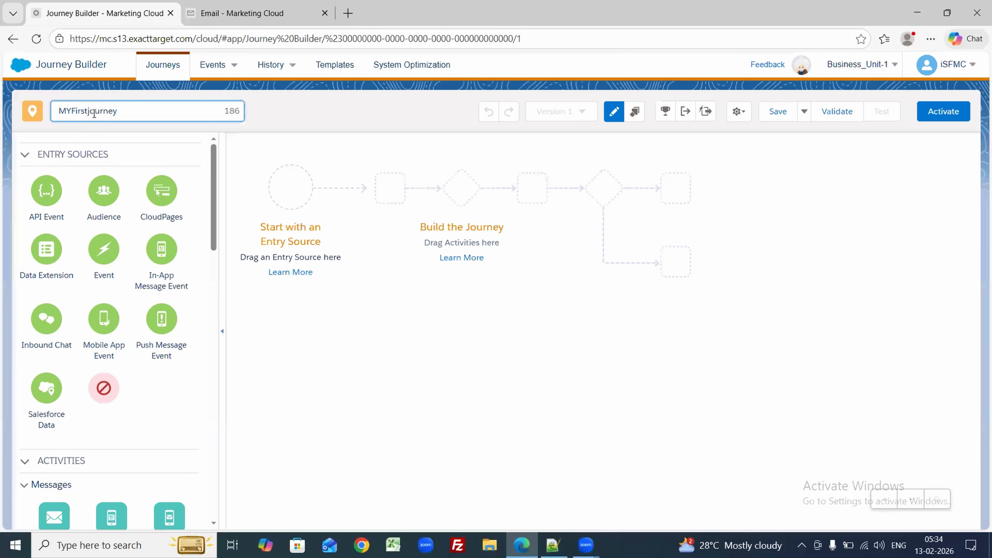
left_click(298, 261)
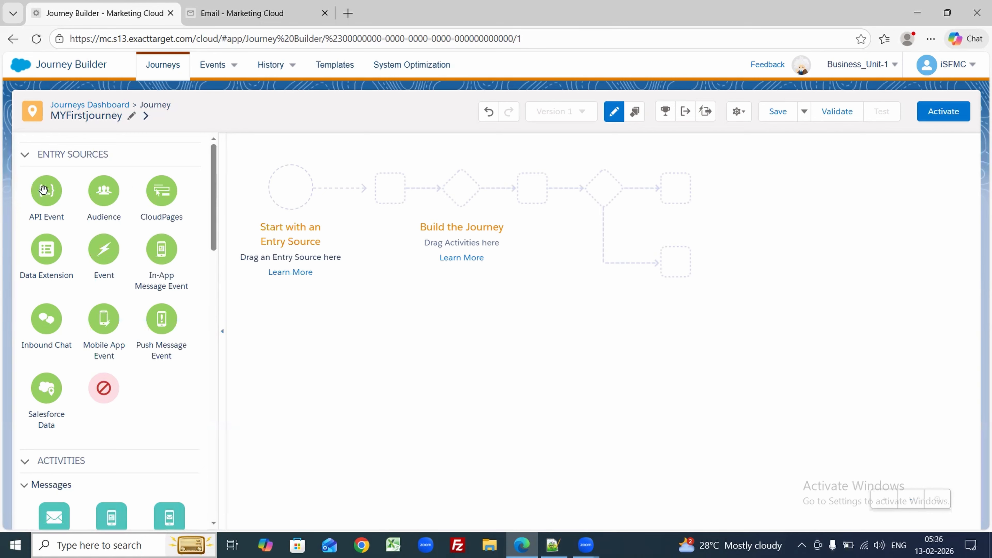
Step: Add API Event as MYFirstjourney's entry source
left_click_drag(44, 191, 282, 190)
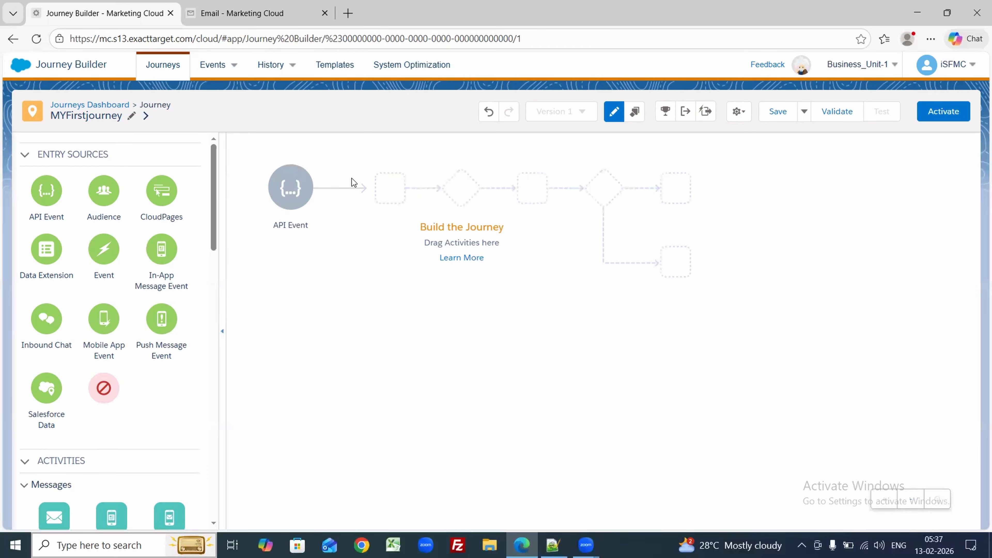
Step: Open Content Builder in the second Marketing Cloud tab
left_click(275, 15)
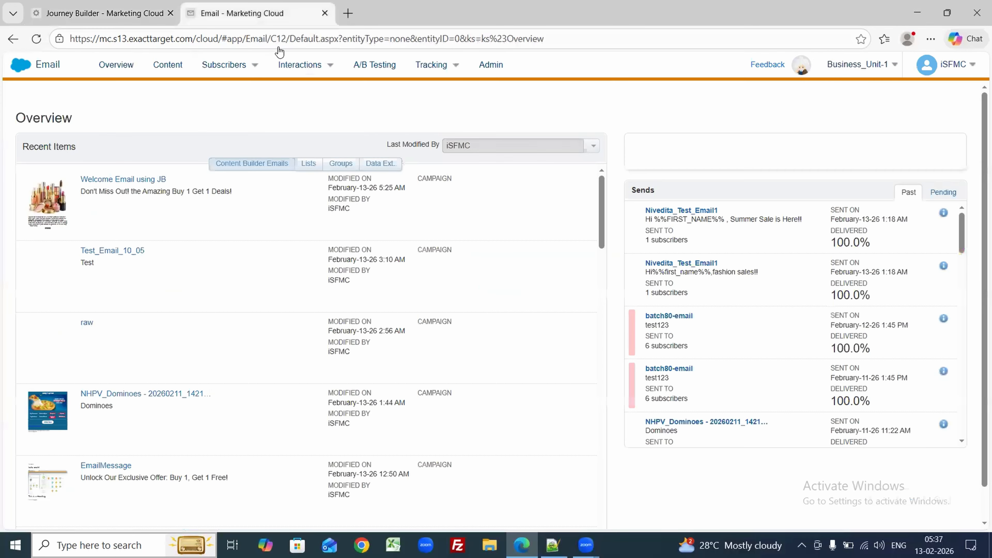
mouse_move(22, 73)
mouse_move(312, 130)
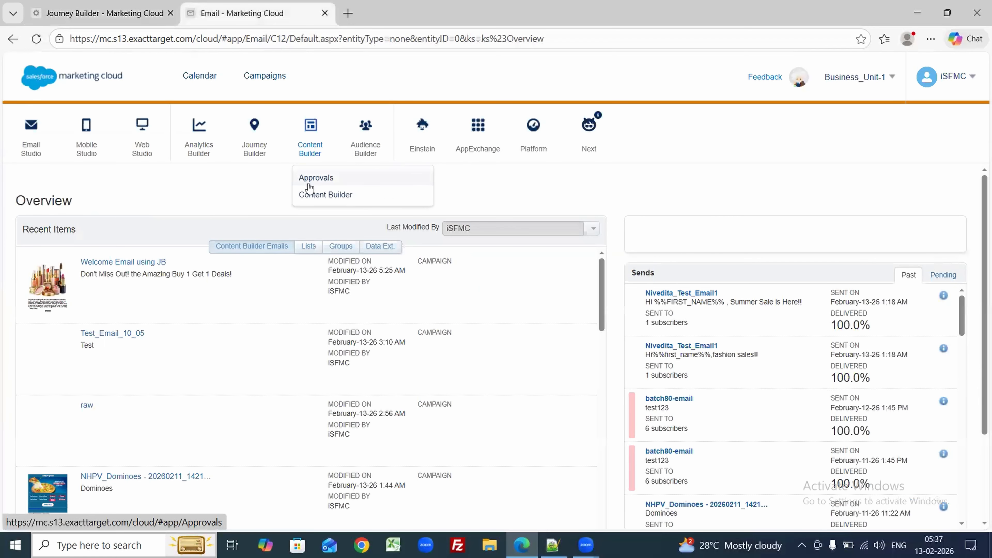
left_click(309, 195)
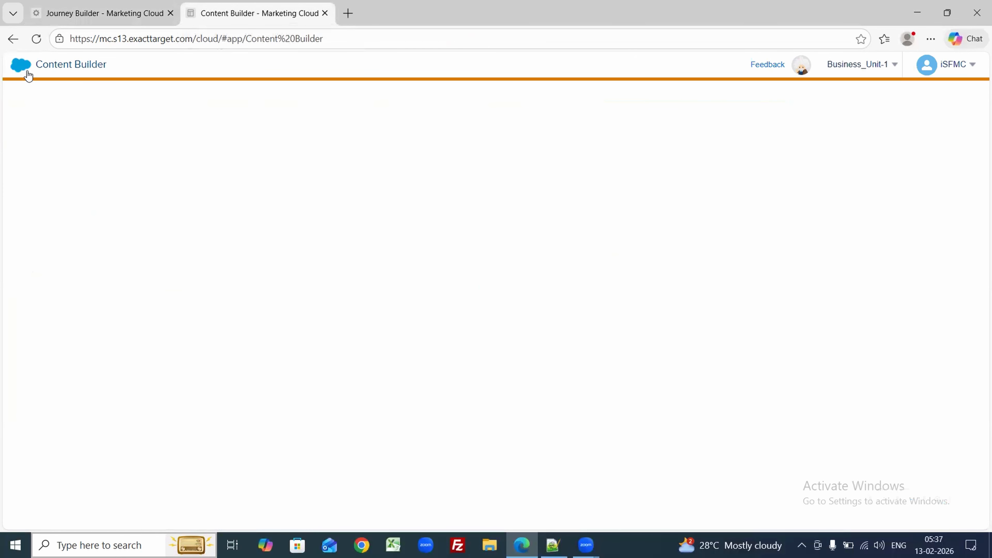
mouse_move(26, 73)
mouse_move(317, 145)
left_click(323, 195)
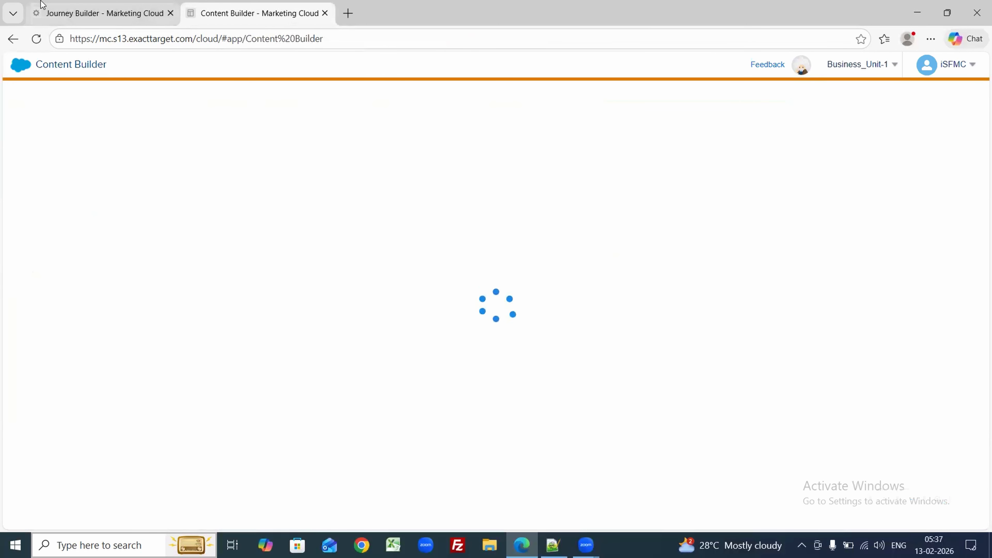
Step: Reload the Content Builder page, then return to the journey canvas tab
left_click(98, 13)
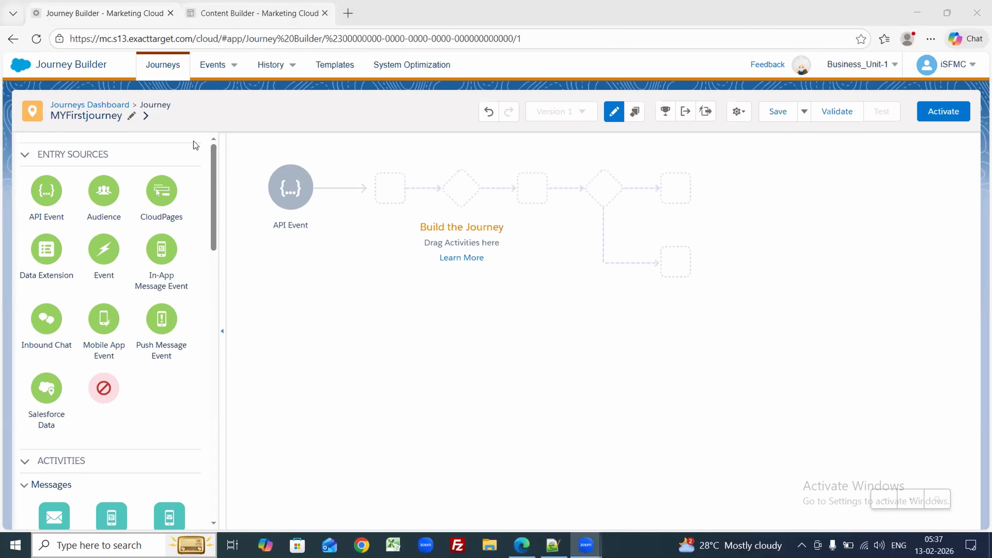
left_click(250, 13)
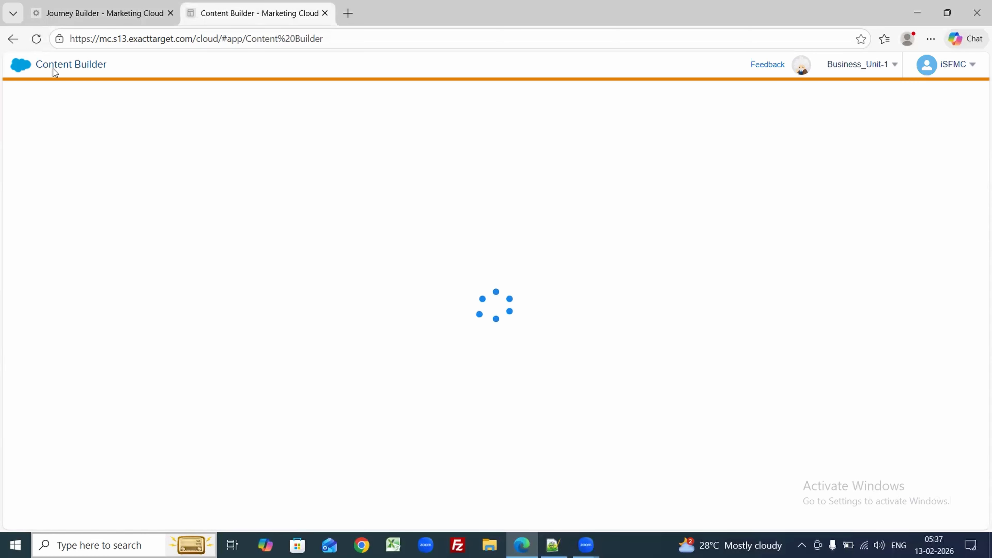
left_click(39, 48)
left_click(70, 5)
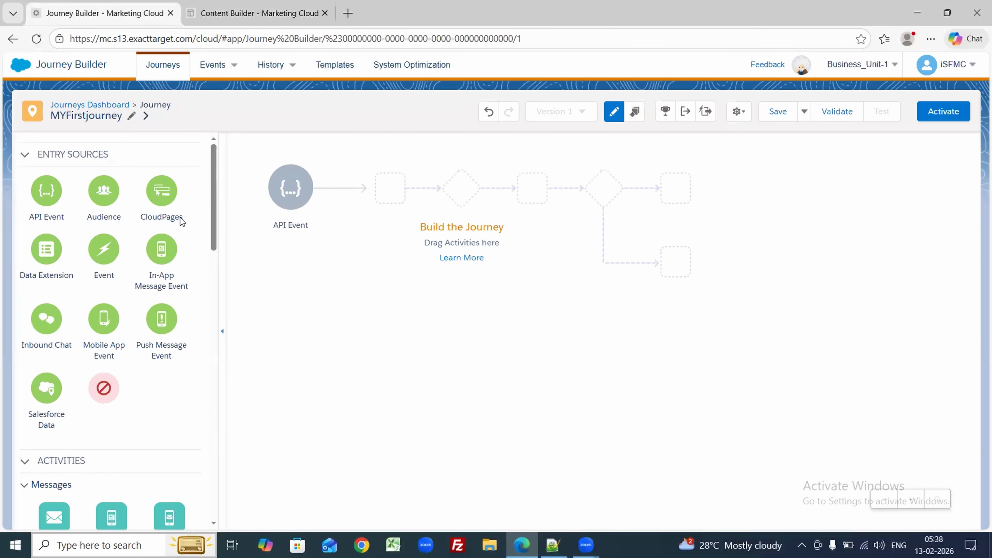
Step: Delete and re-add the API Event entry source, then open its configuration panel
left_click(327, 168)
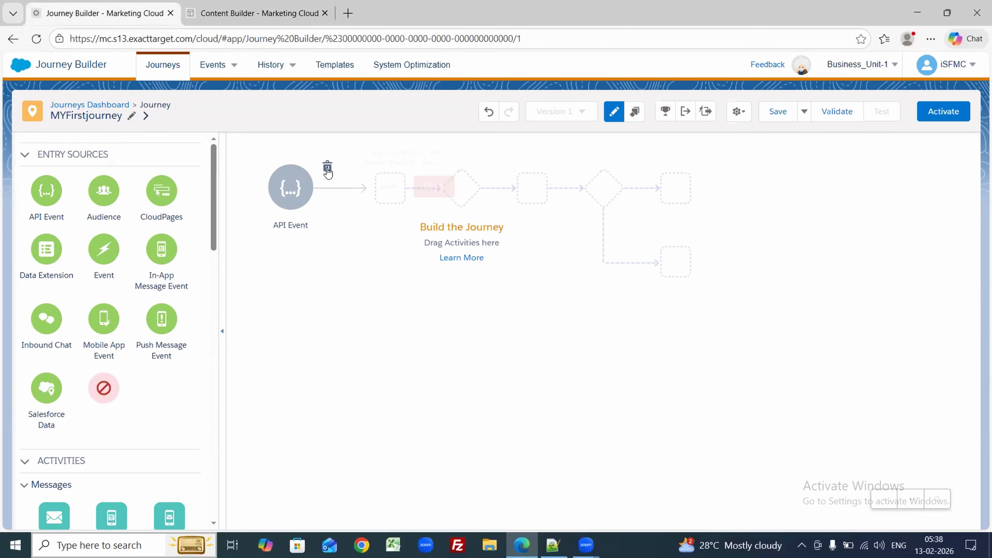
left_click(435, 188)
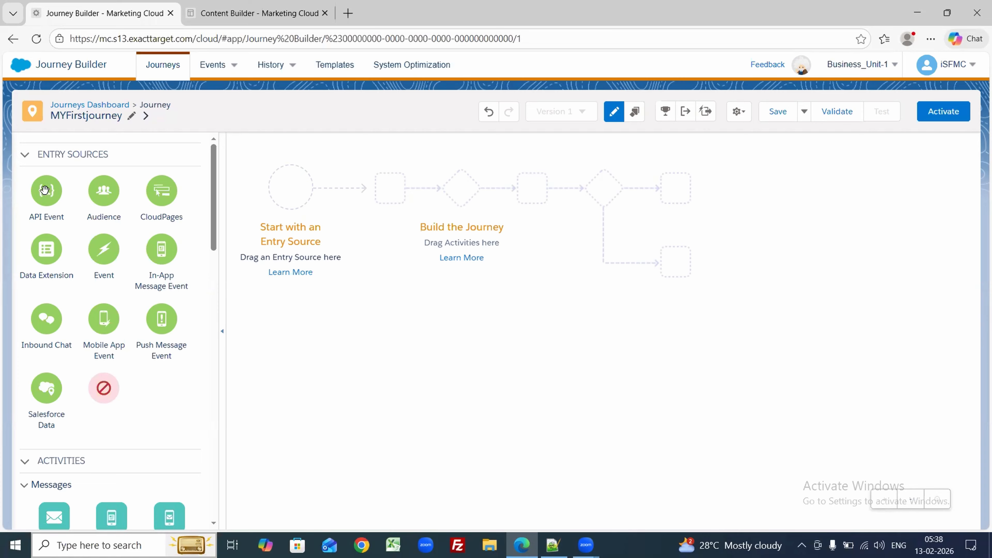
left_click_drag(44, 190, 294, 191)
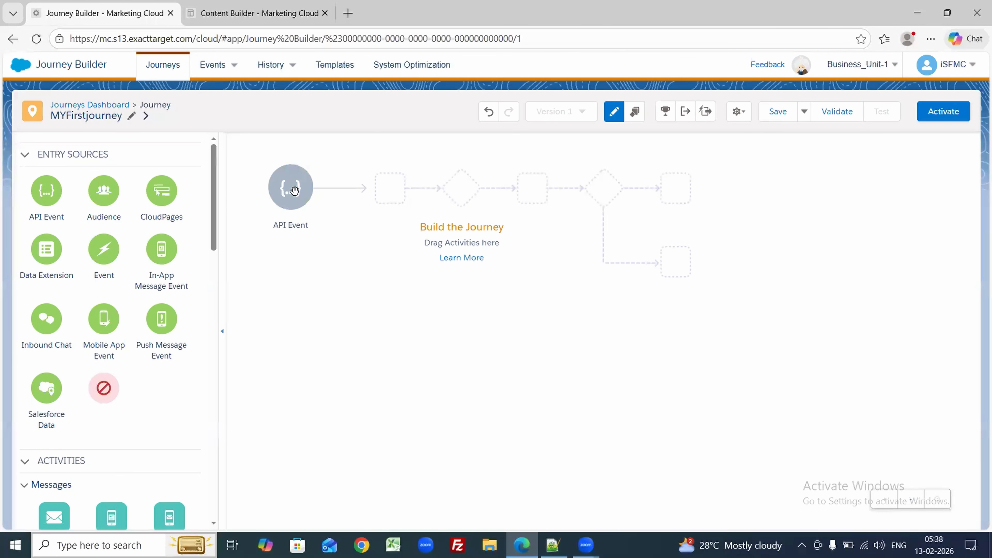
left_click(294, 190)
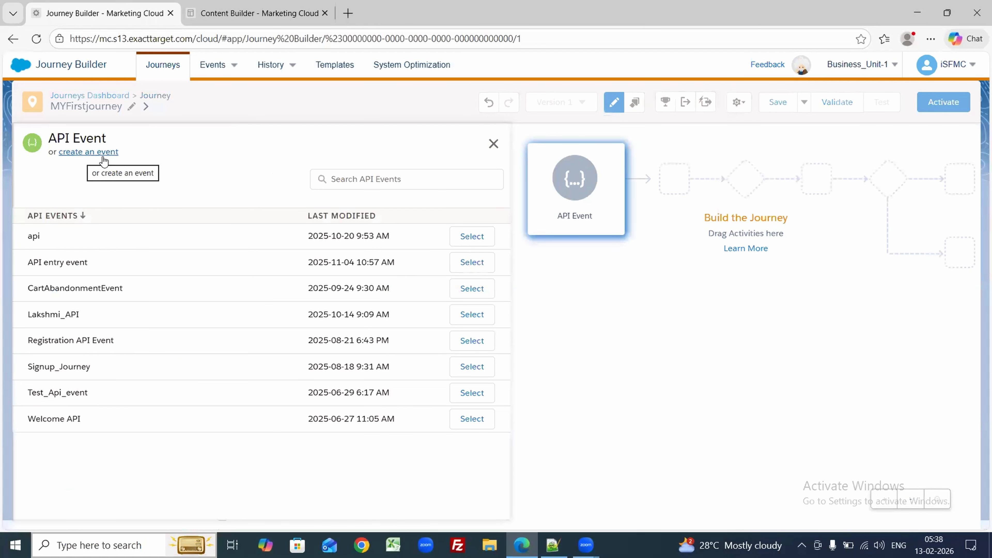
Step: Start a new API event and select its event definition key, searching for it with Ctrl+F
left_click(89, 152)
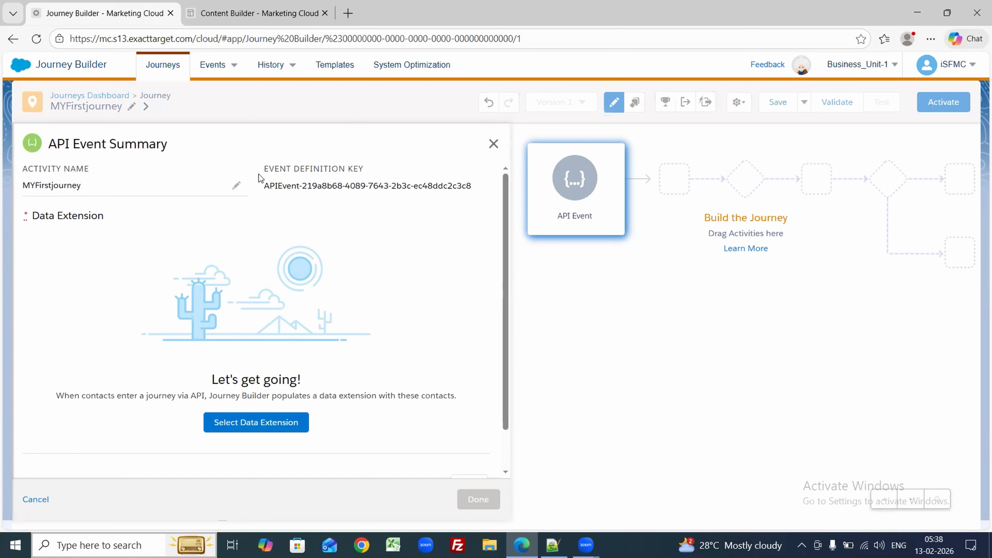
triple_click(318, 191)
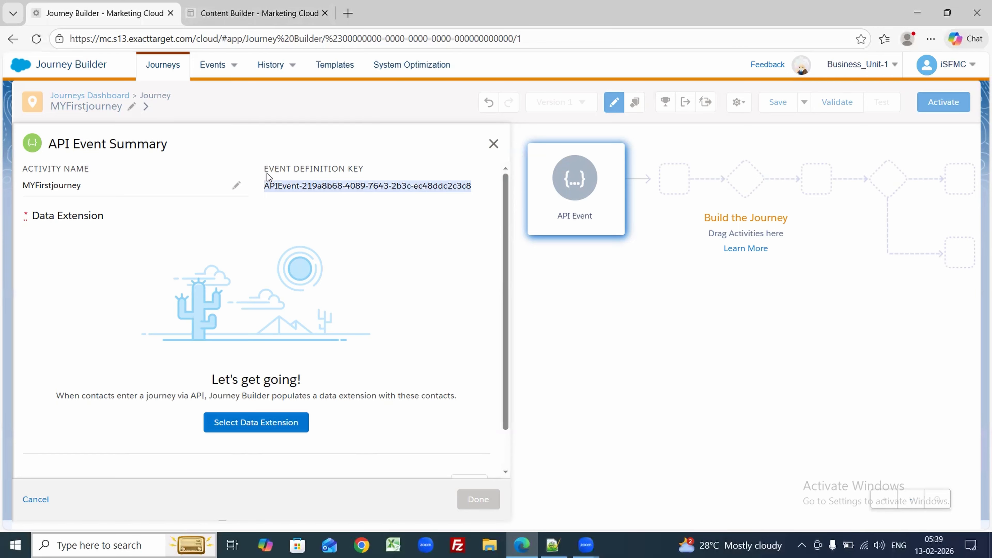
triple_click(358, 185)
key("ctrl+f")
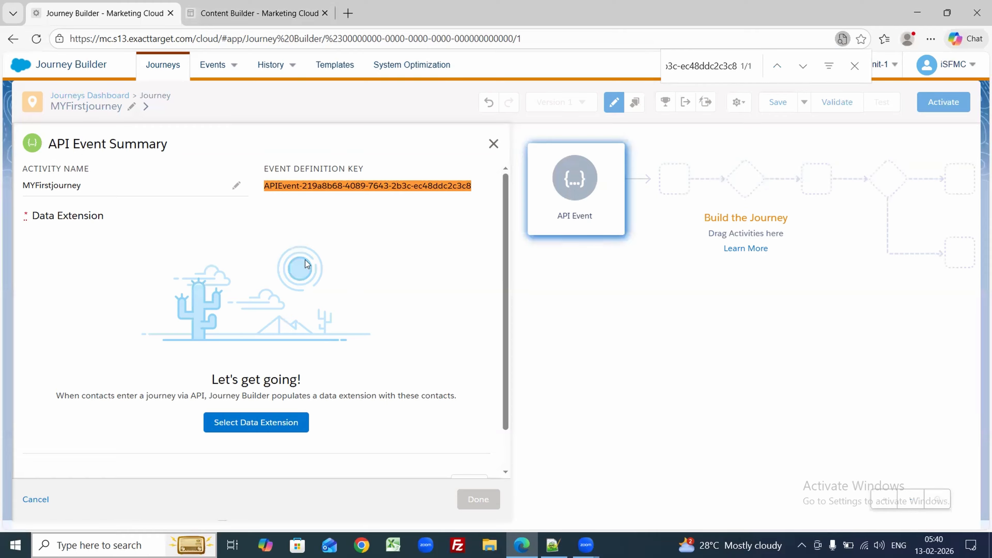
left_click(283, 20)
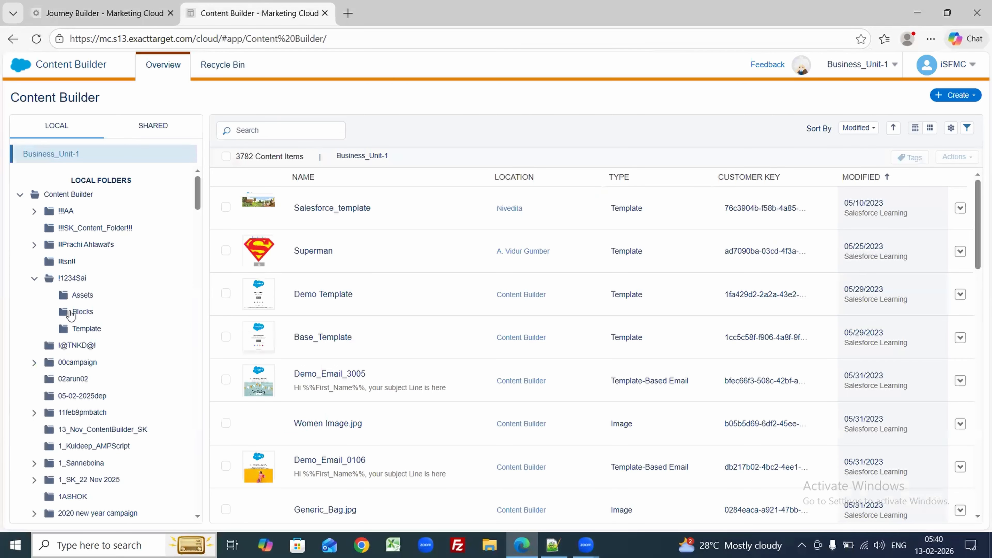
Step: Search Content Builder for 'prithvi' and open the Prithvi folder's 9 content items
left_click_drag(198, 185, 201, 308)
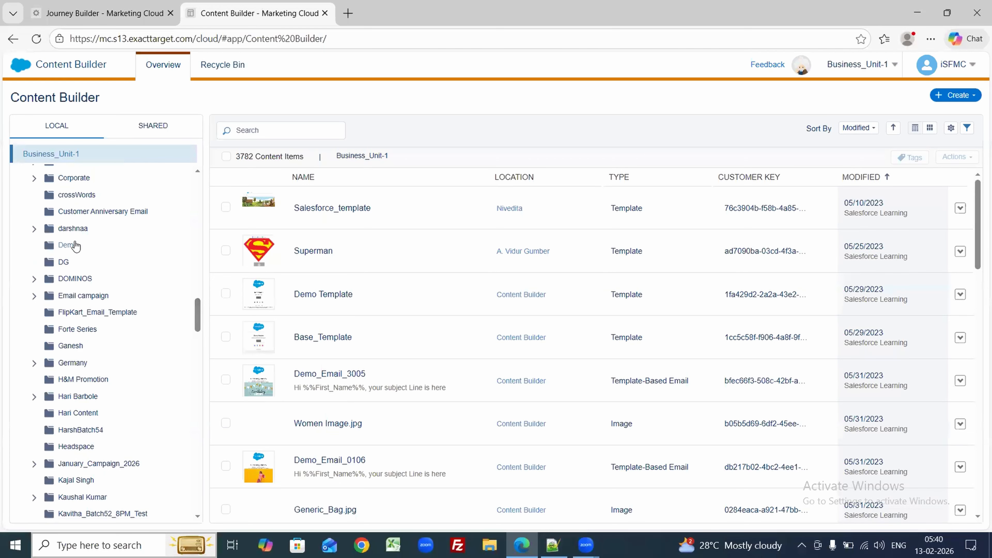
key("ctrl+f")
type("priut")
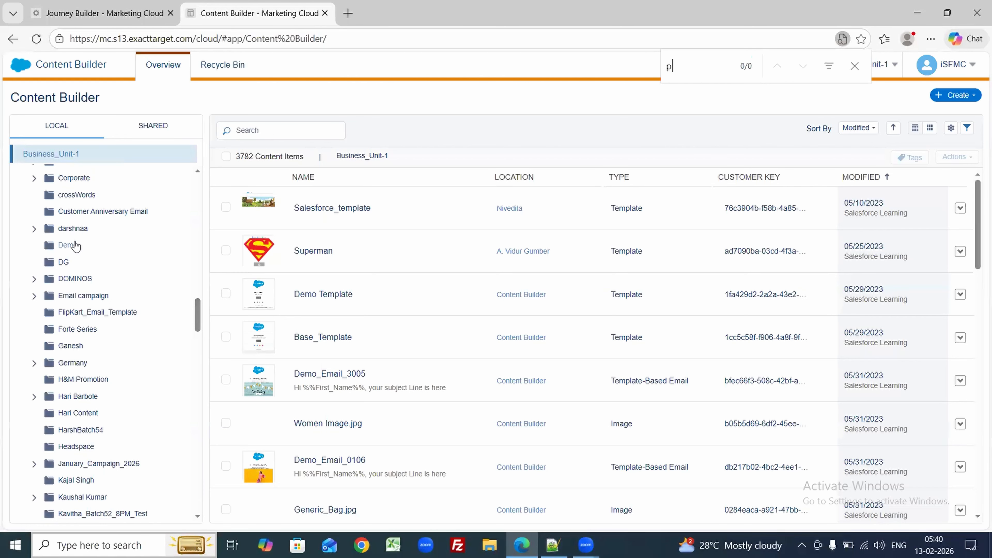
key("BackSpace")
key("BackSpace")
type("thvi")
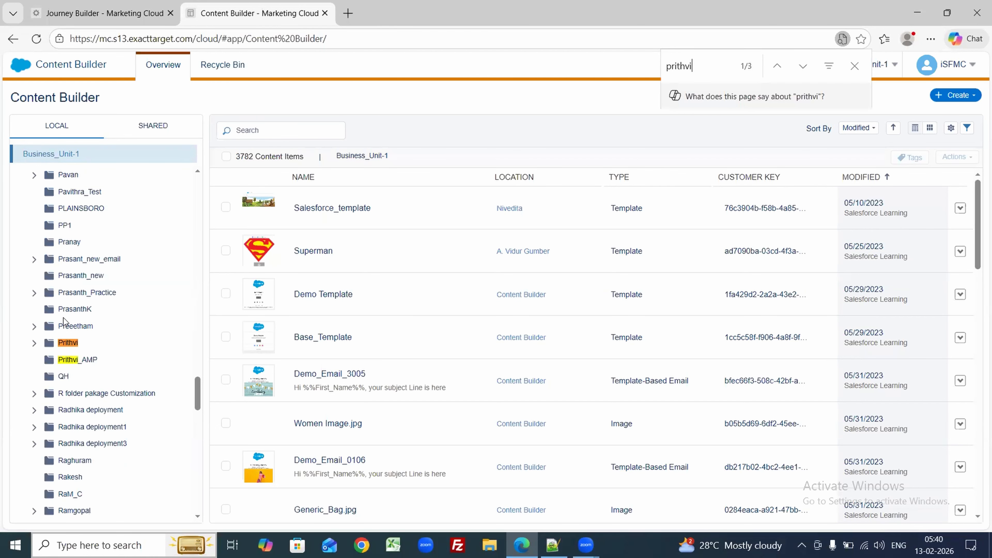
left_click(65, 350)
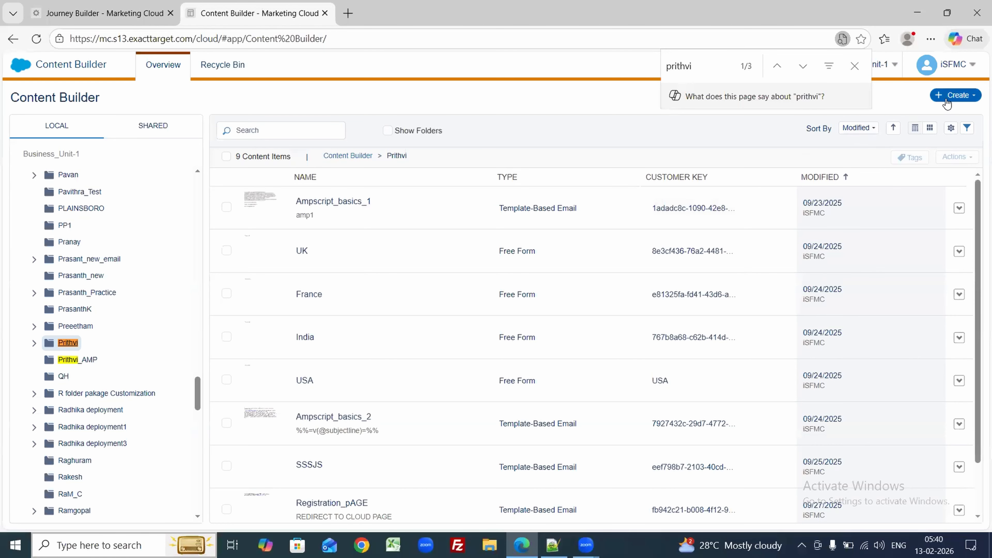
left_click(956, 95)
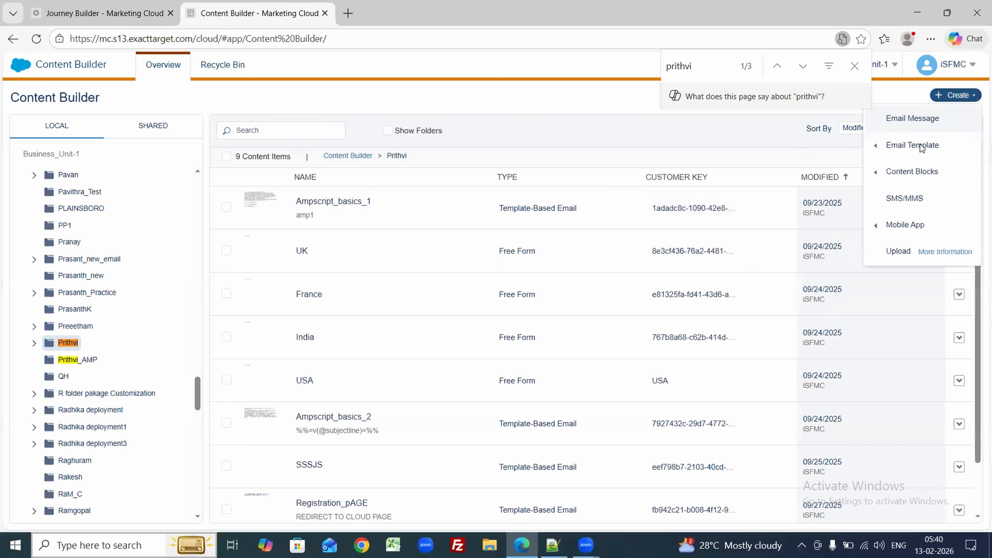
Step: Start a new Email Message in Prithvi using the Template creation option
left_click(905, 124)
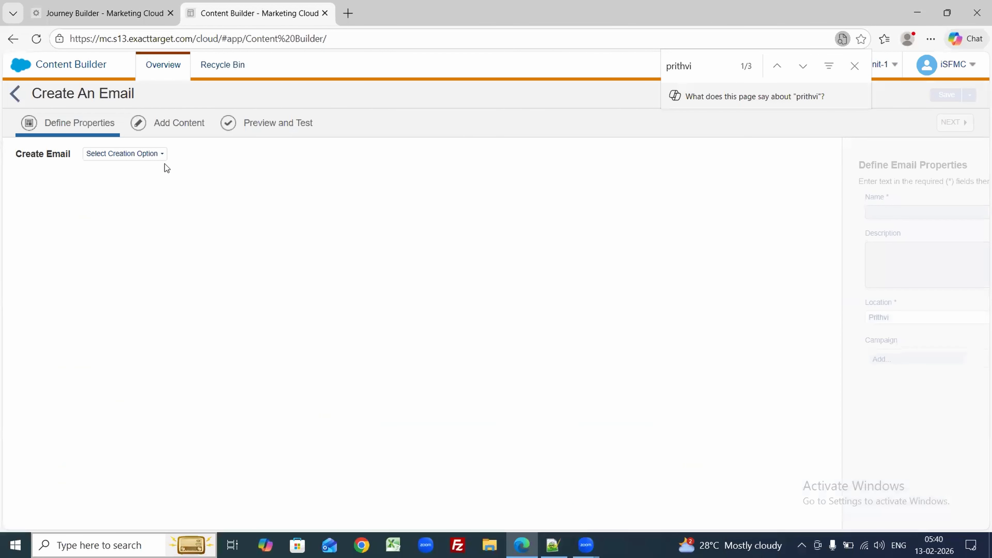
left_click(148, 154)
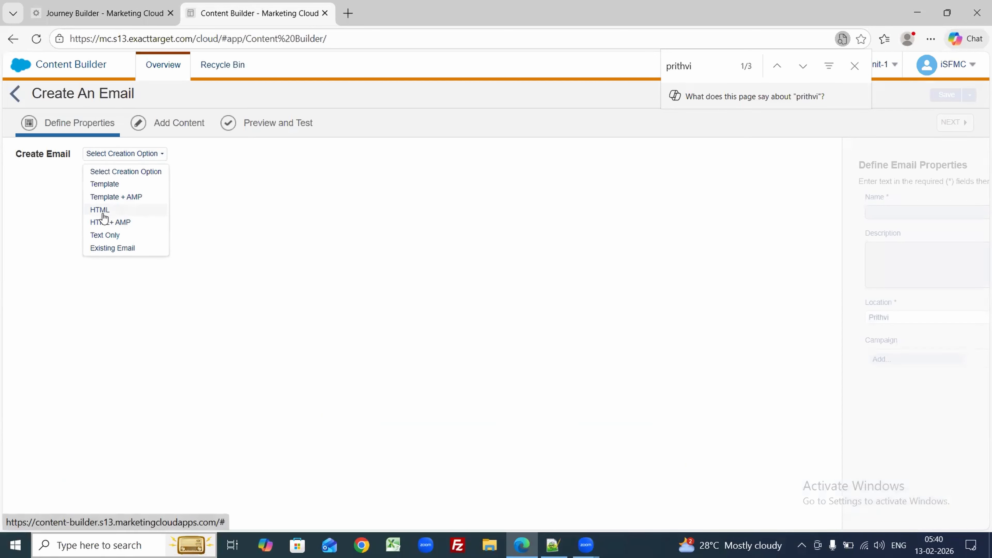
left_click(109, 186)
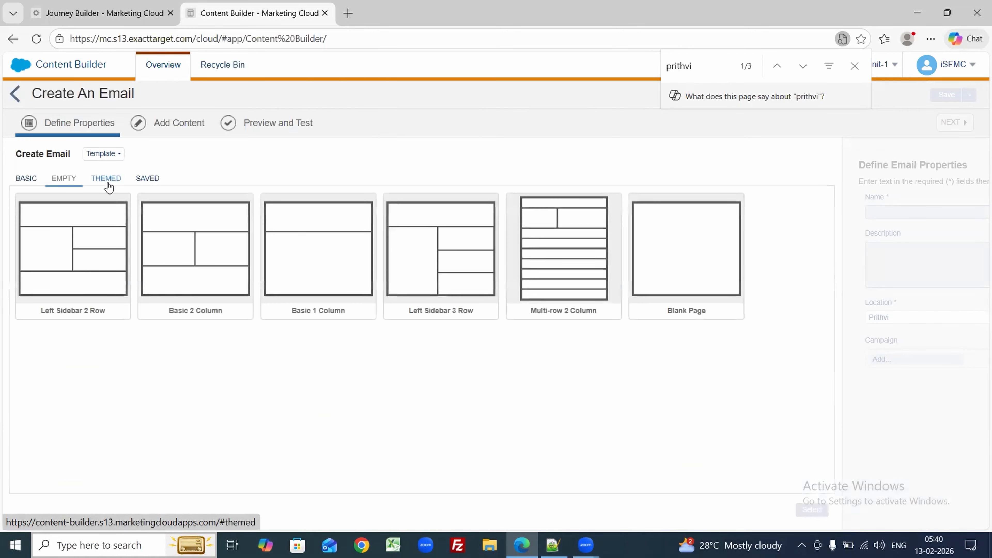
Step: Choose the Blank Page template and try saving the email as welcomeemail_v1
left_click(651, 256)
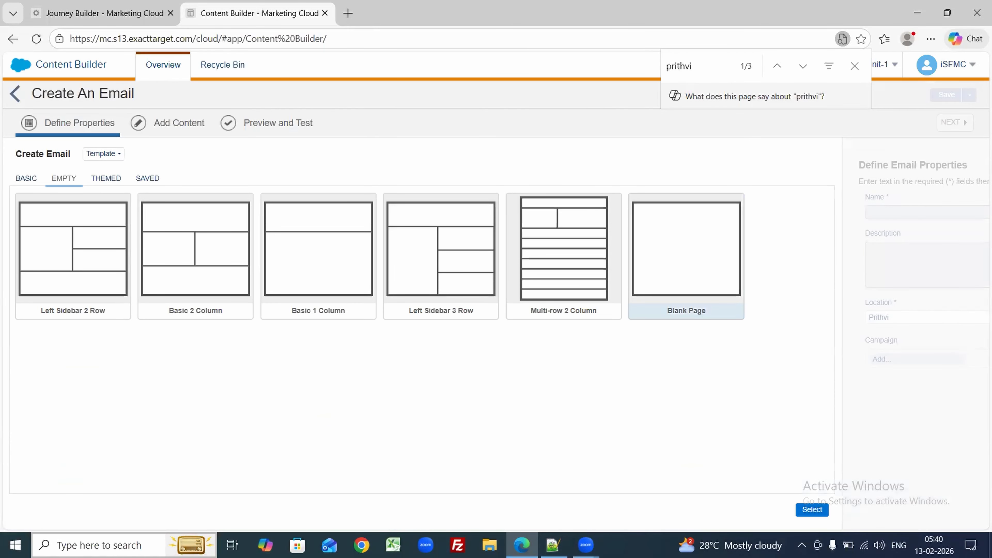
left_click(808, 511)
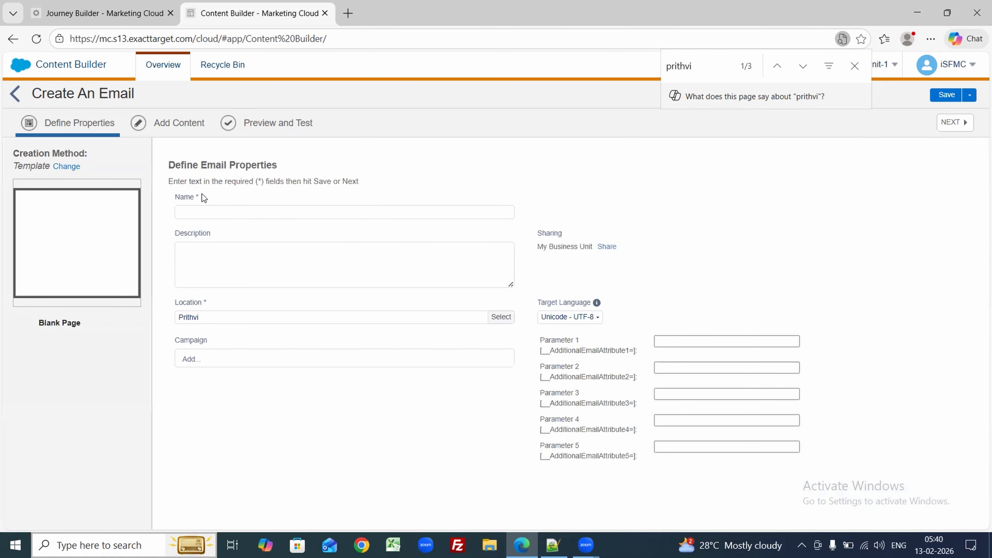
left_click(199, 211)
type("w")
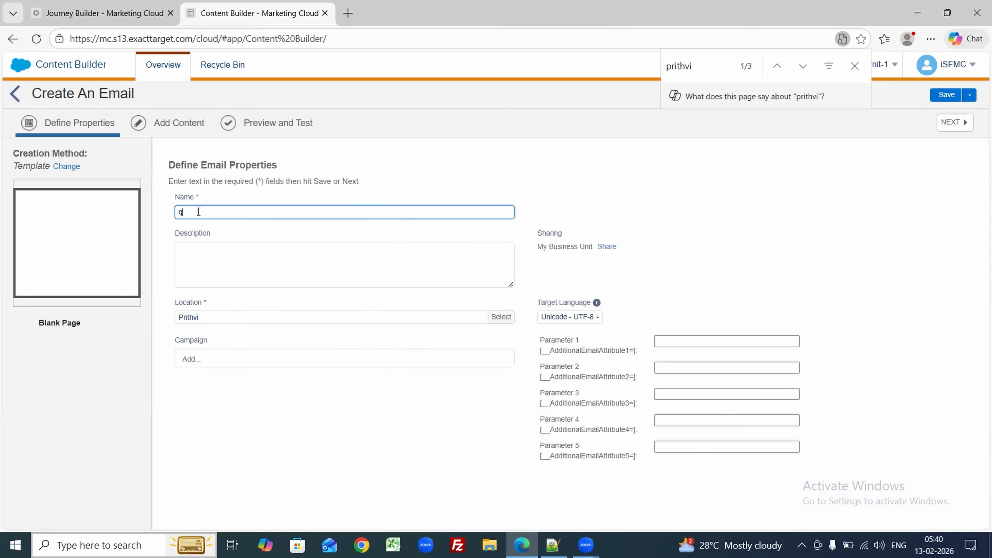
type("elcomeemail_v1")
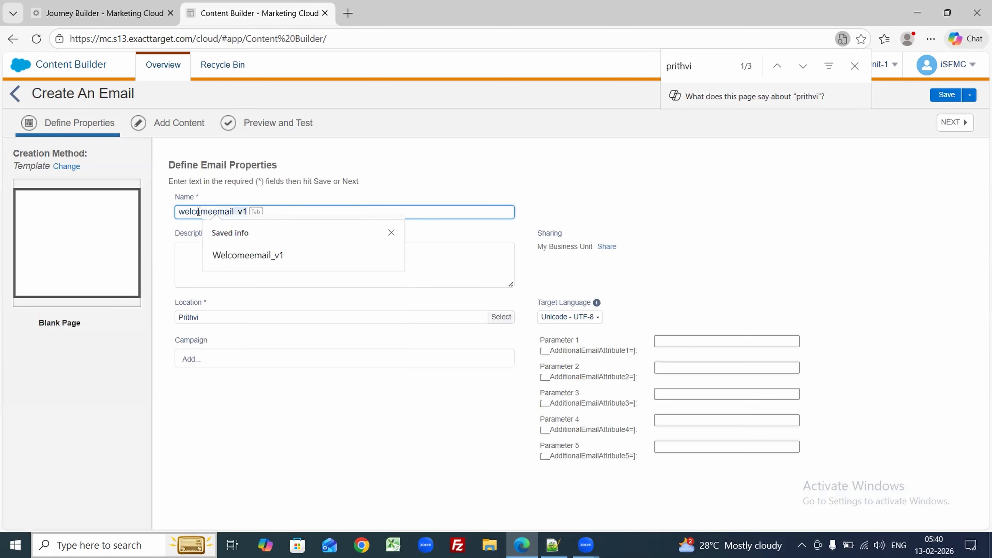
key("Tab")
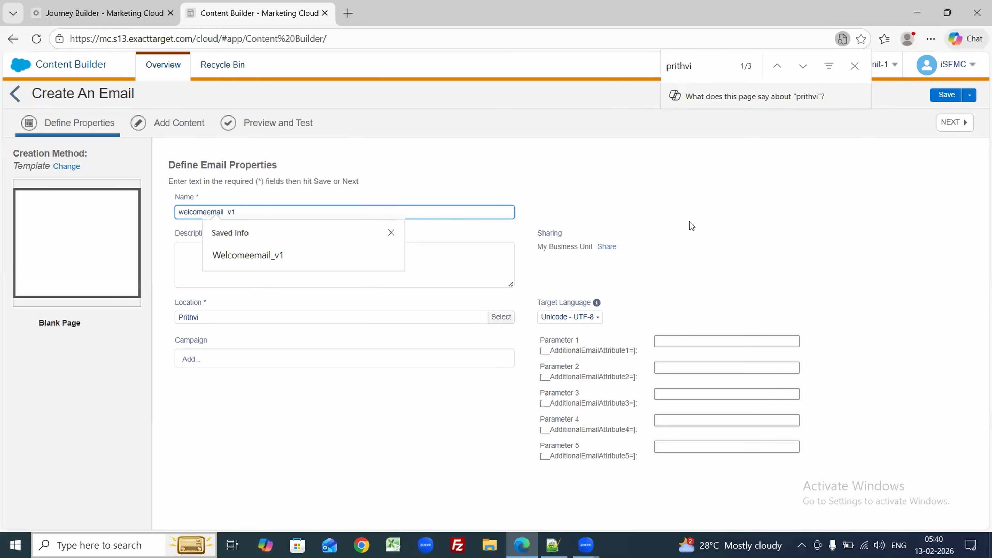
left_click(957, 100)
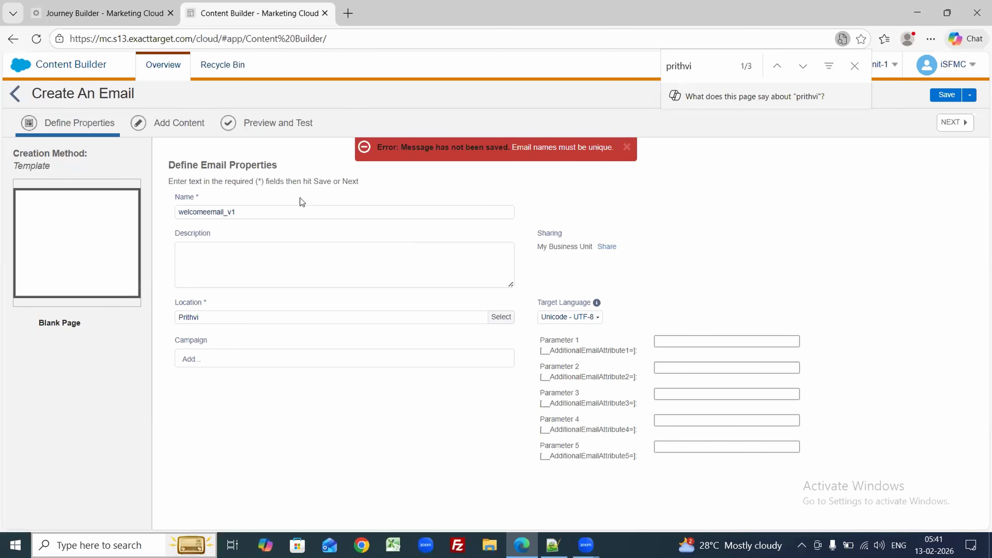
Step: Rename the email to welcomeemail_v2 to clear the duplicate-name error and continue to content
left_click(261, 207)
key("BackSpace")
type("2")
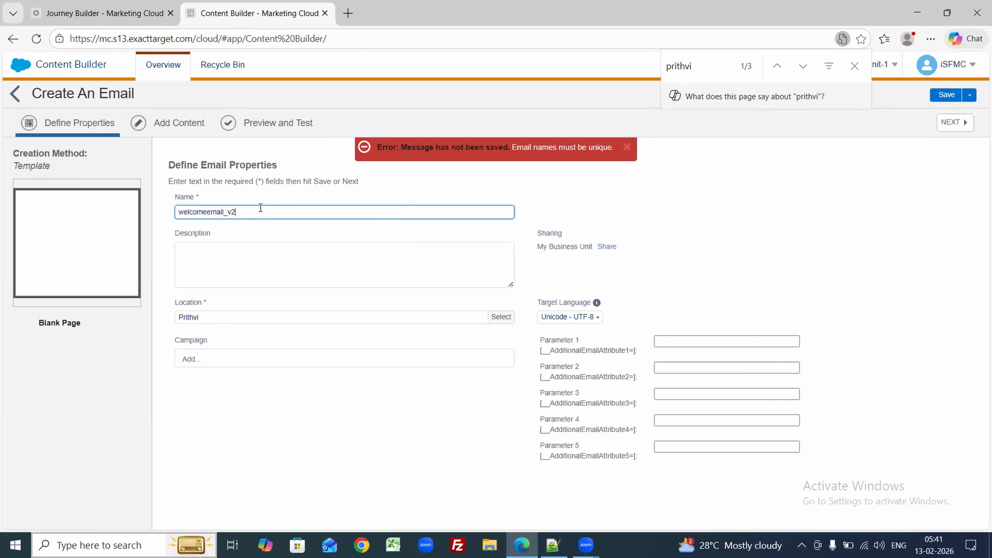
left_click(966, 127)
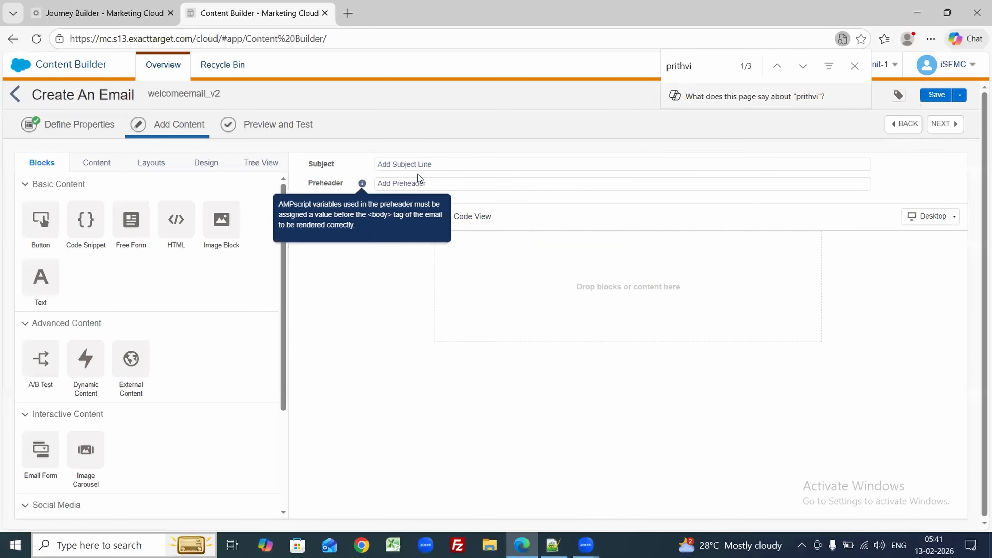
left_click(415, 167)
Step: Set the subject to 'welcome email' and add a Code Snippet block reading 'Welcome to amazon'
type("welcome email")
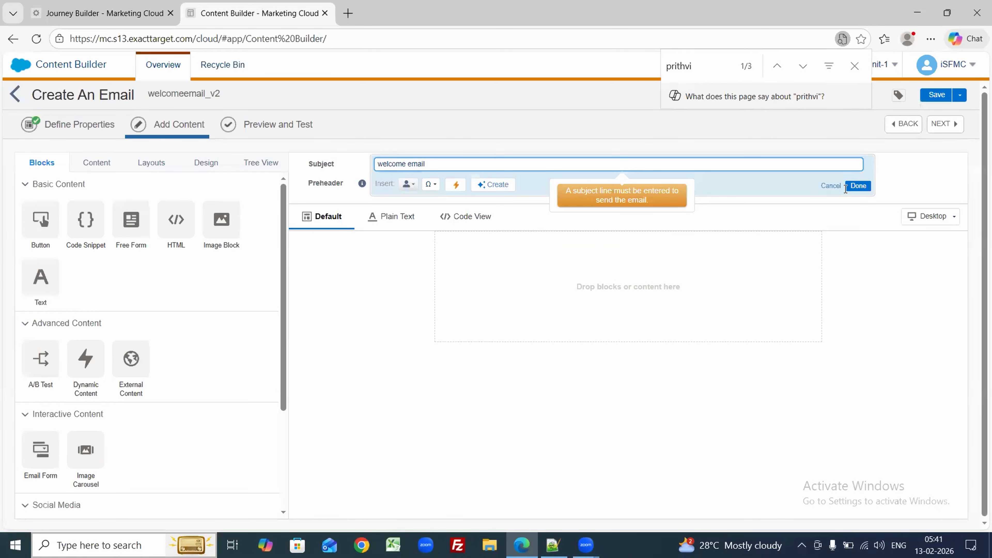
left_click(859, 187)
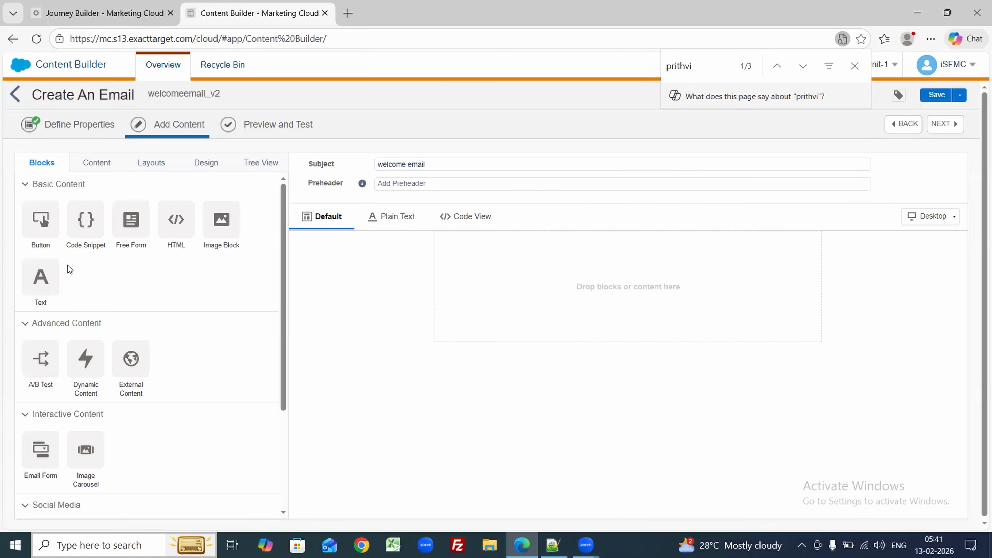
left_click_drag(89, 230, 620, 330)
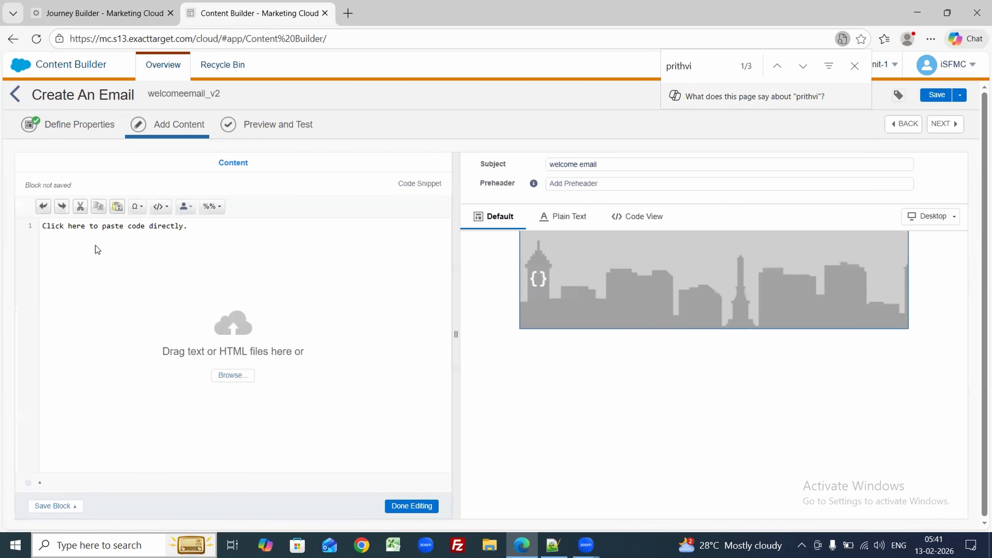
type("Welcome to amazon")
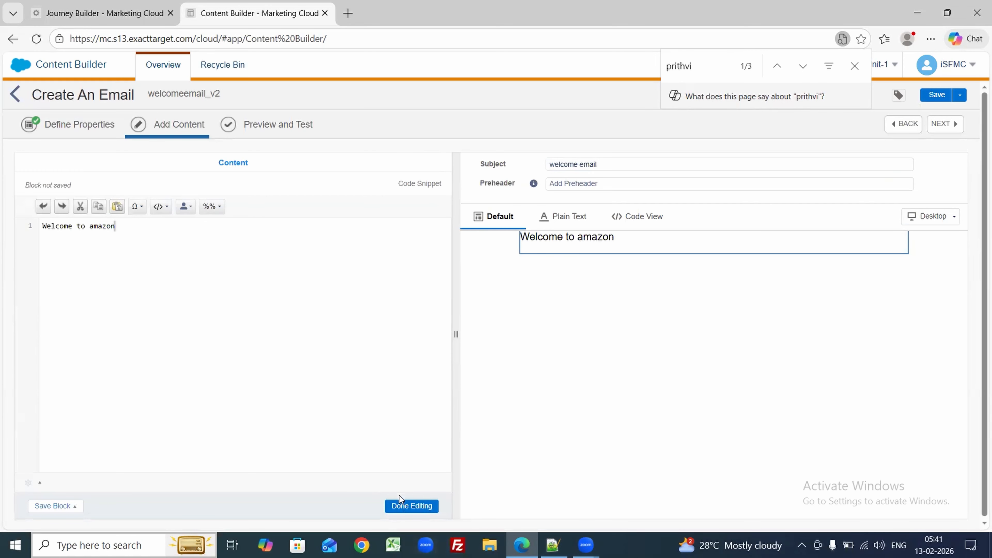
left_click(404, 507)
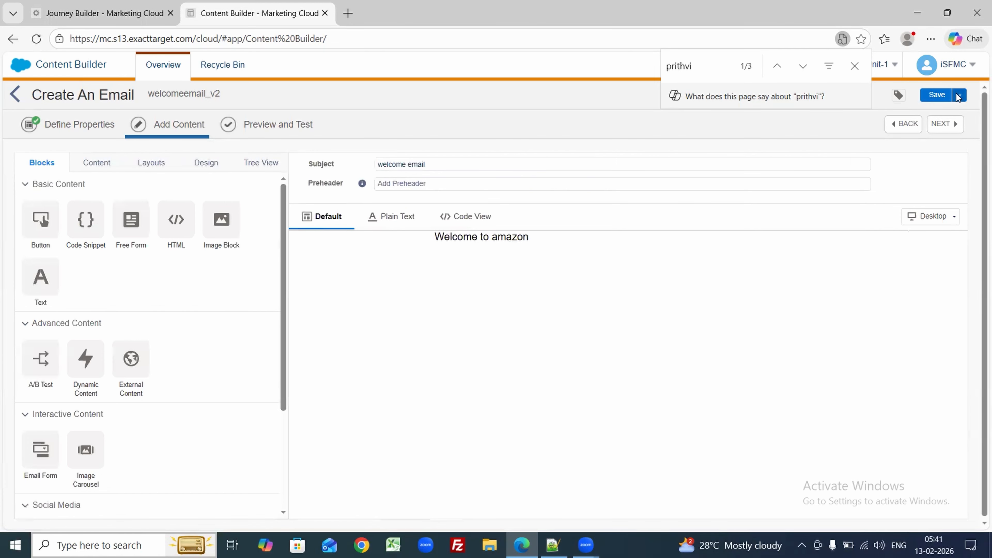
Step: Save welcomeemail_v2 and exit the email editor
left_click(942, 96)
left_click(960, 96)
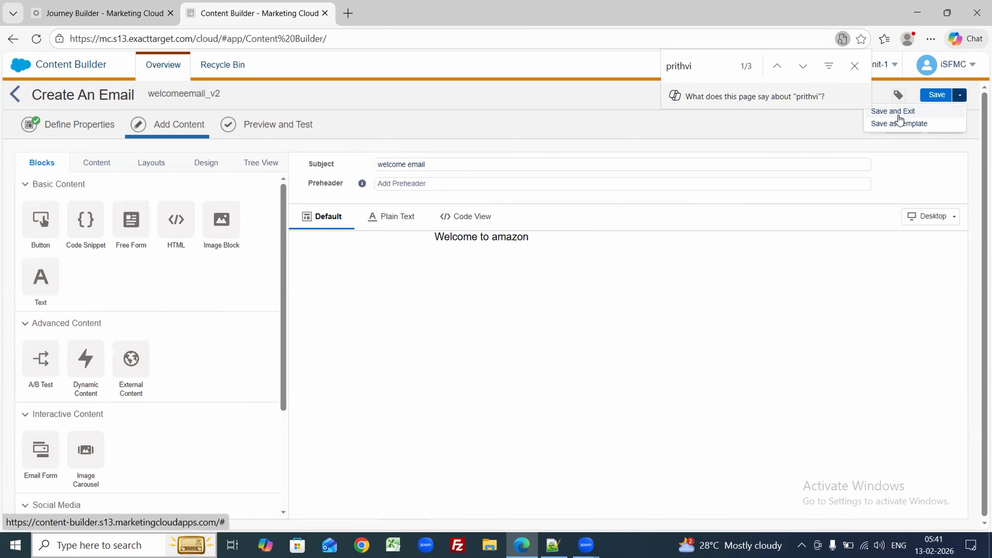
left_click(899, 114)
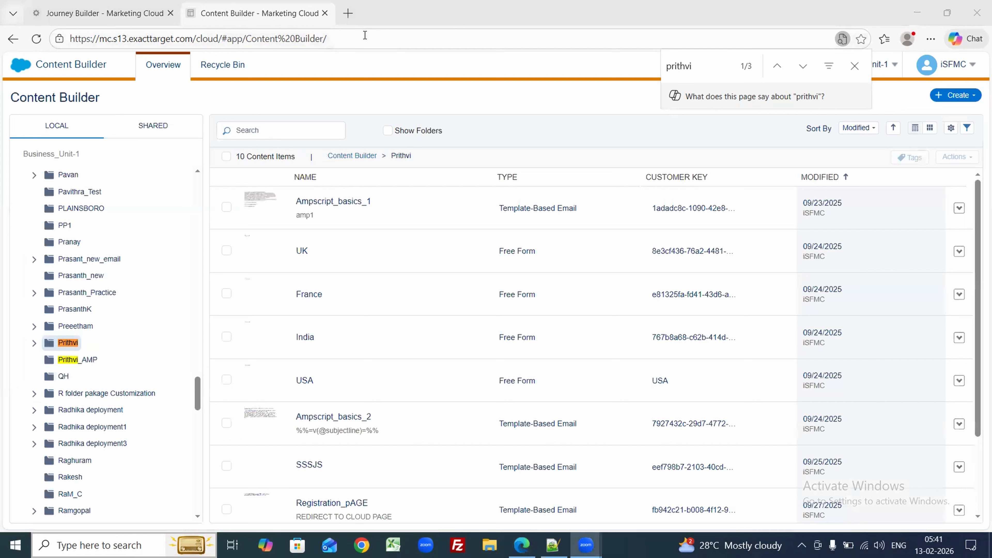
Step: Duplicate the Journey Builder browser tab
left_click(46, 6)
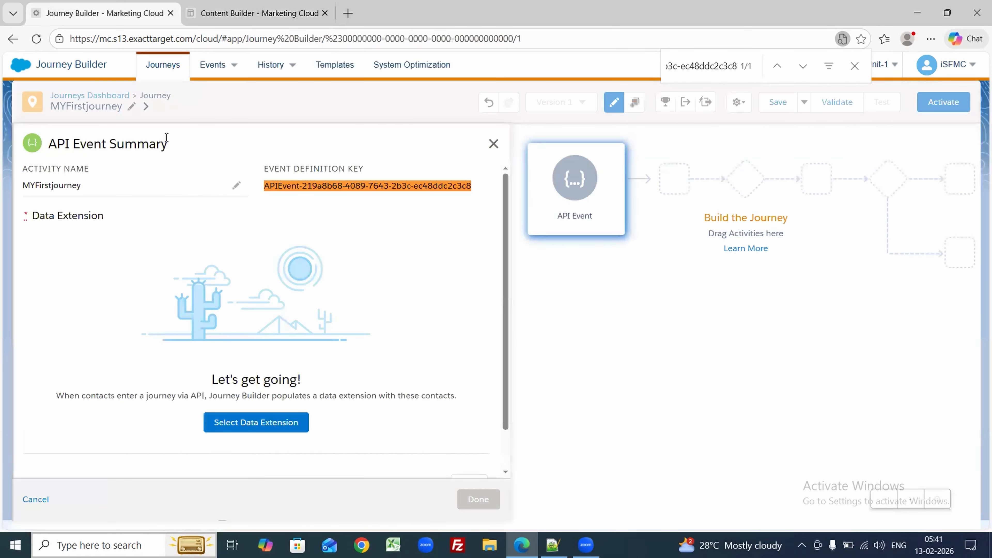
right_click(97, 4)
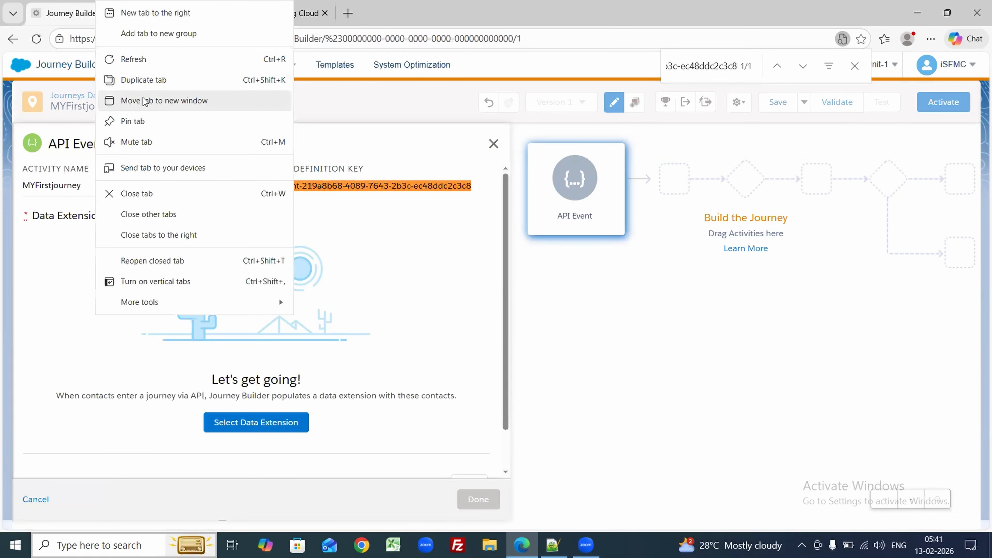
left_click(142, 87)
left_click(91, 8)
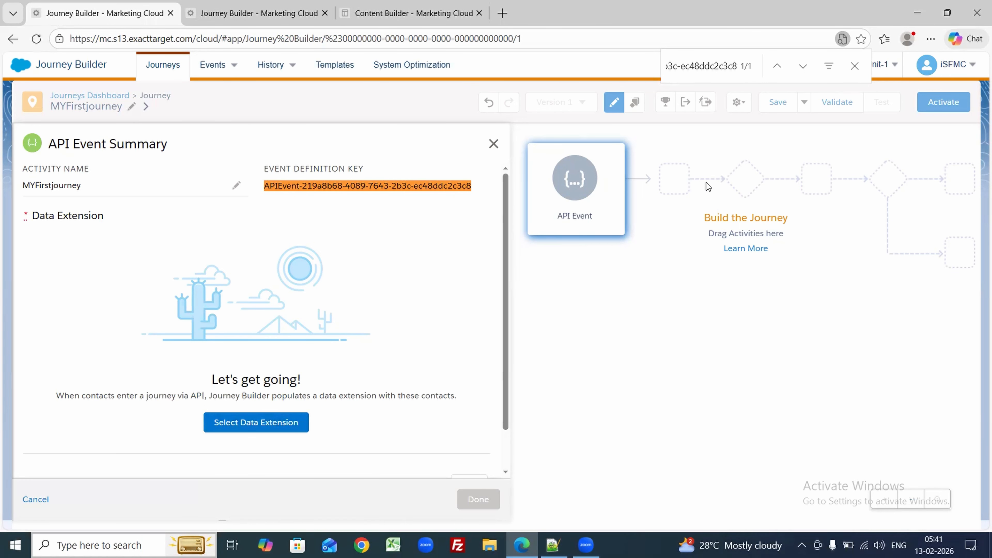
Step: Open Contact Builder in the duplicated tab, then return to the original journey tab
left_click(211, 8)
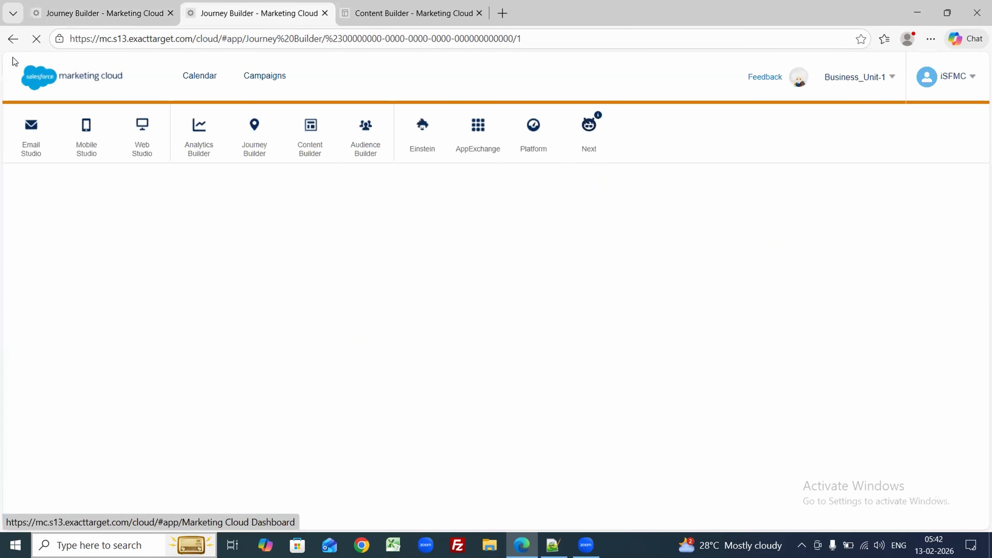
mouse_move(370, 152)
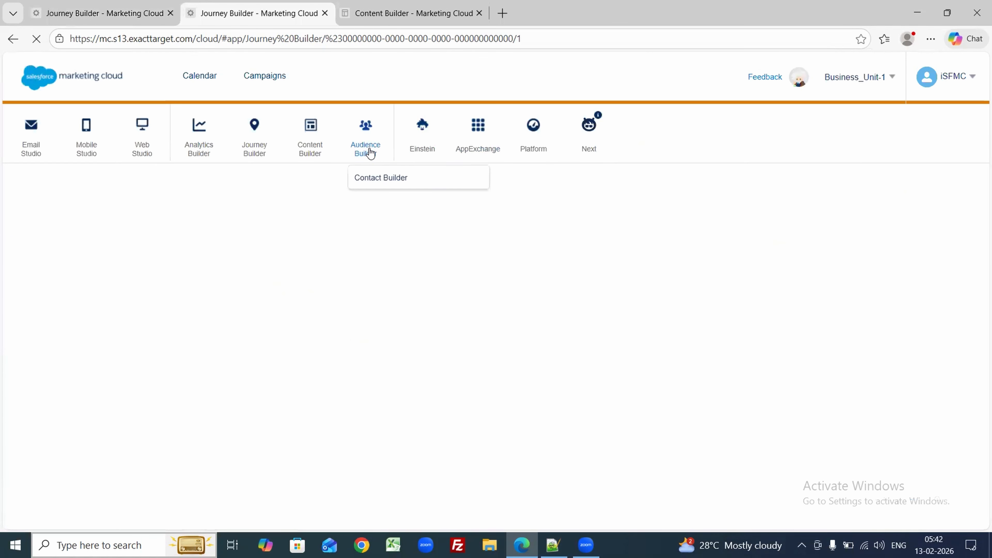
left_click(371, 173)
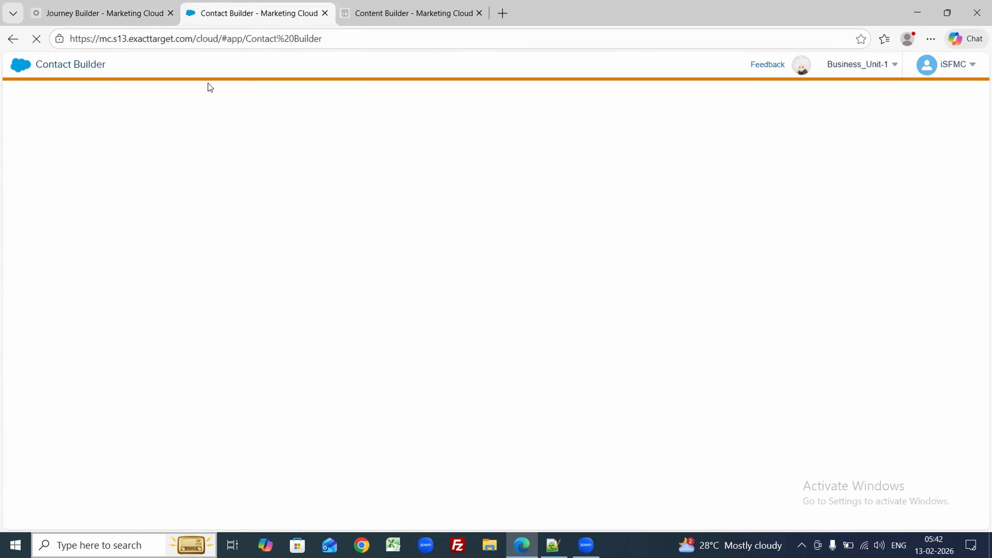
left_click(94, 14)
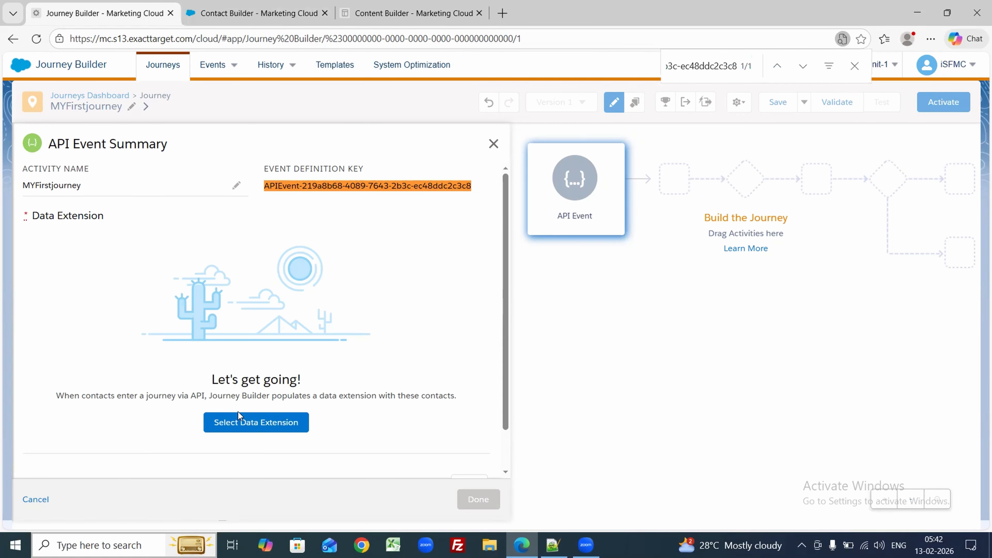
Step: Assign the aaharsh data extension to the API Event entry and bring Notepad++ forward
left_click(228, 417)
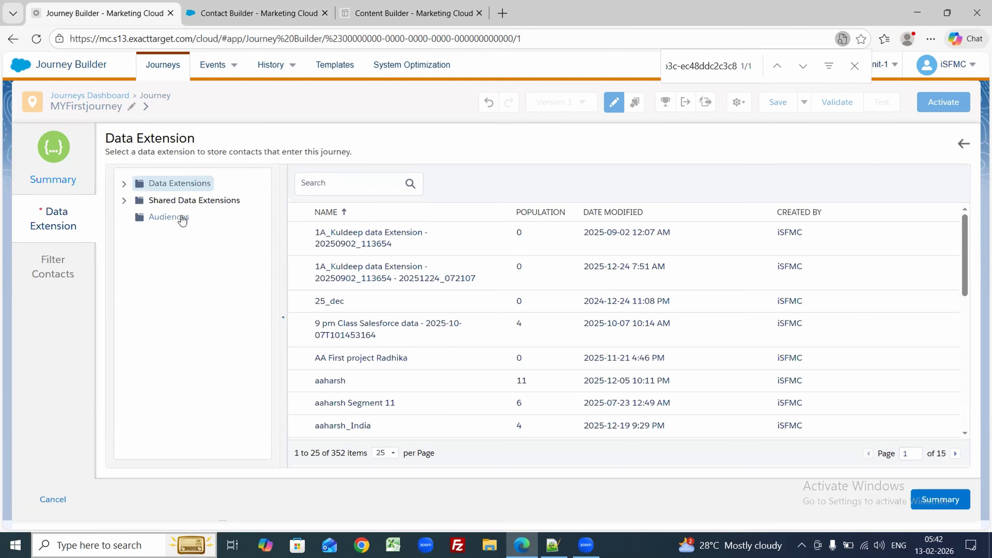
left_click(348, 388)
left_click(932, 502)
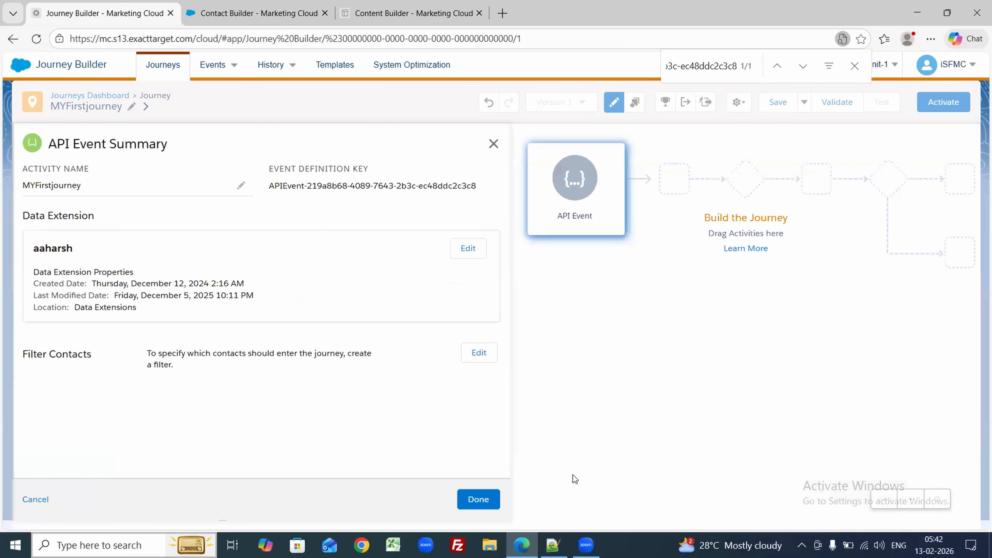
left_click(478, 499)
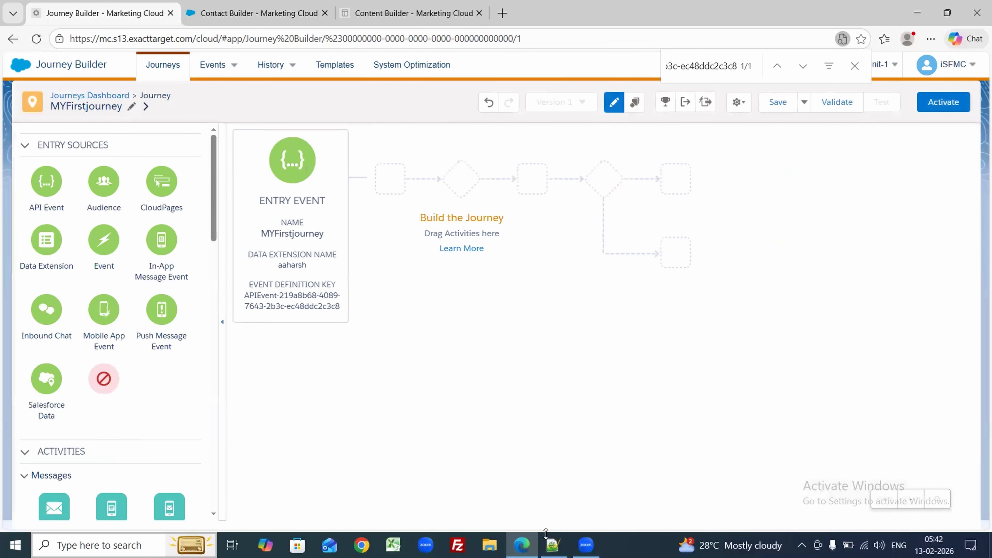
left_click(553, 545)
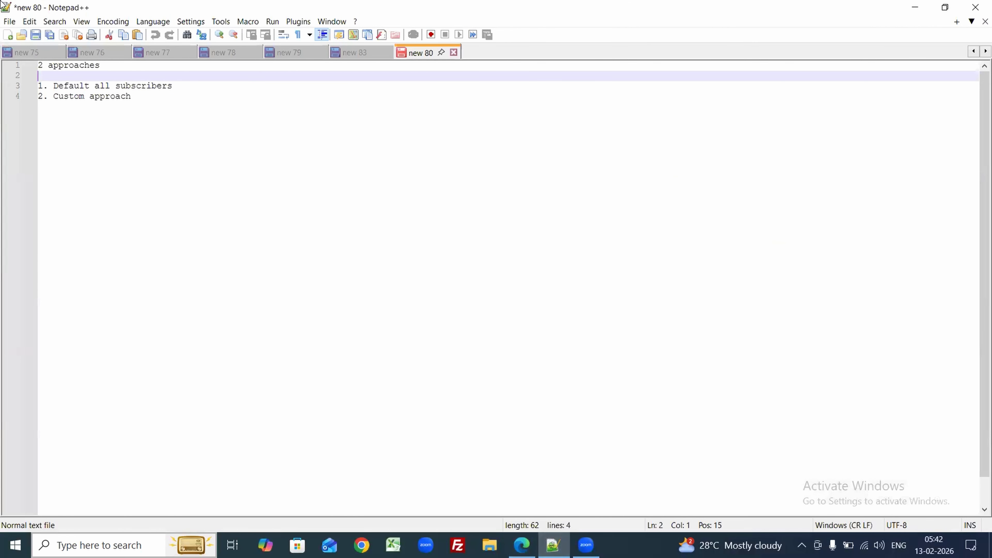
Step: Copy the API event definition key into a new Notepad++ note, then return to Journey Builder
left_click(14, 22)
left_click(27, 36)
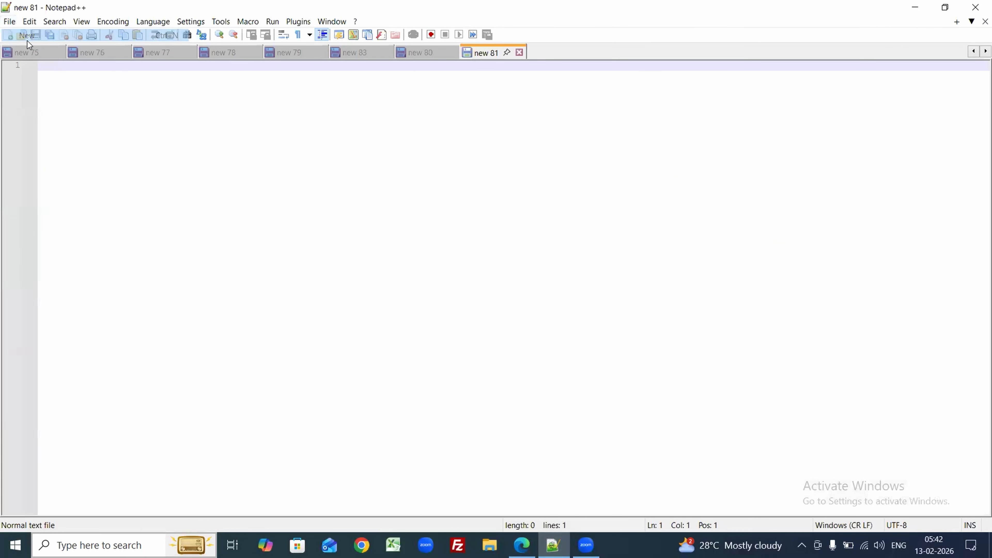
left_click(522, 545)
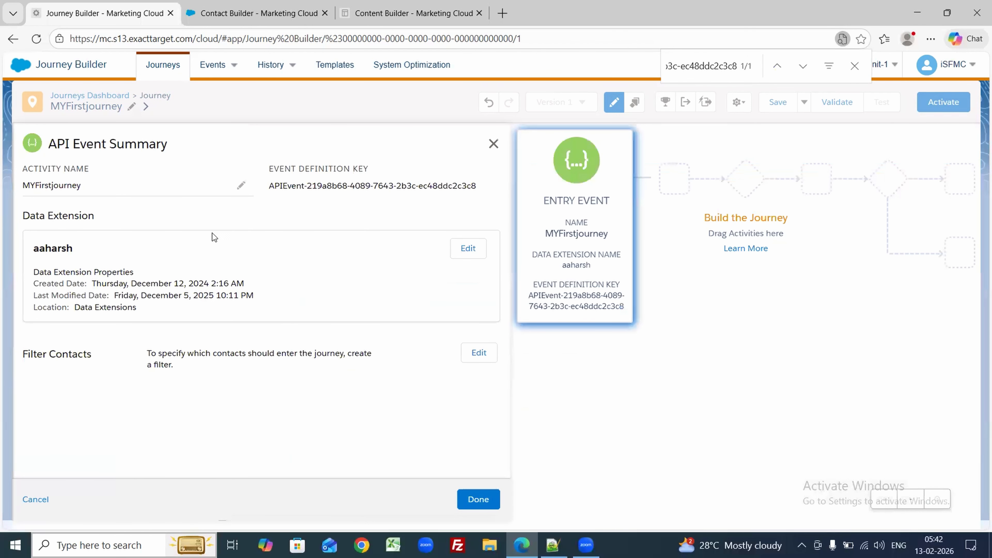
triple_click(329, 188)
key("ctrl+c")
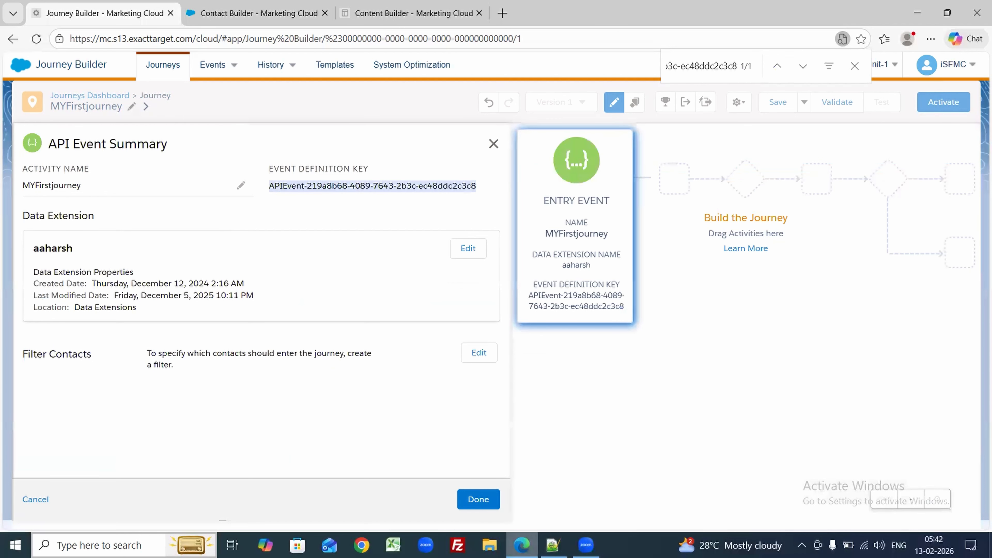
left_click(553, 546)
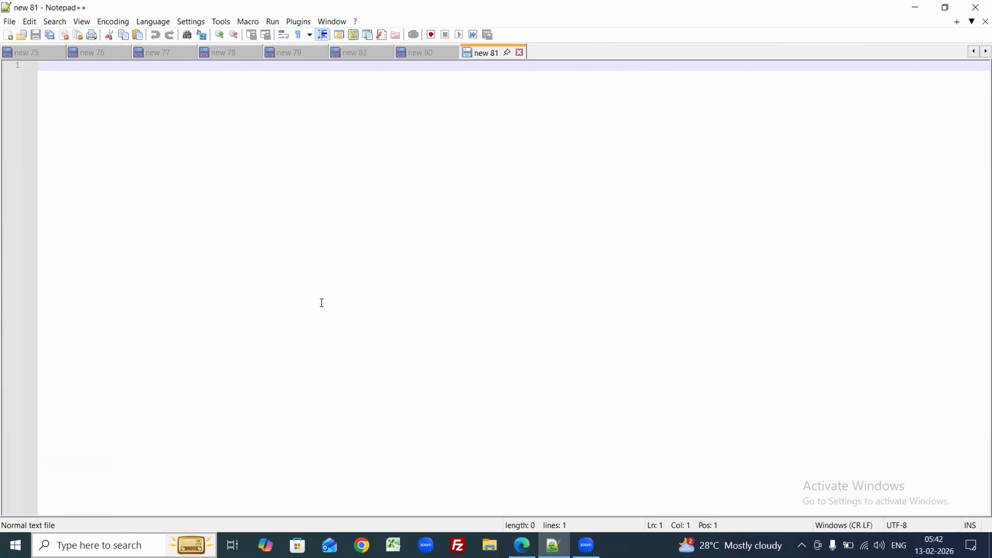
key("ctrl+v")
key("Return")
key("Return")
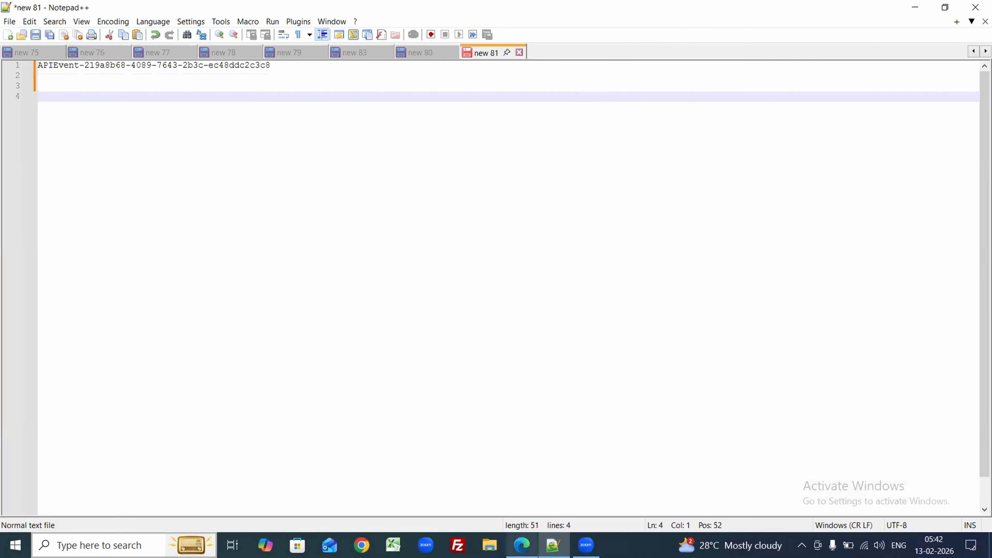
left_click(522, 545)
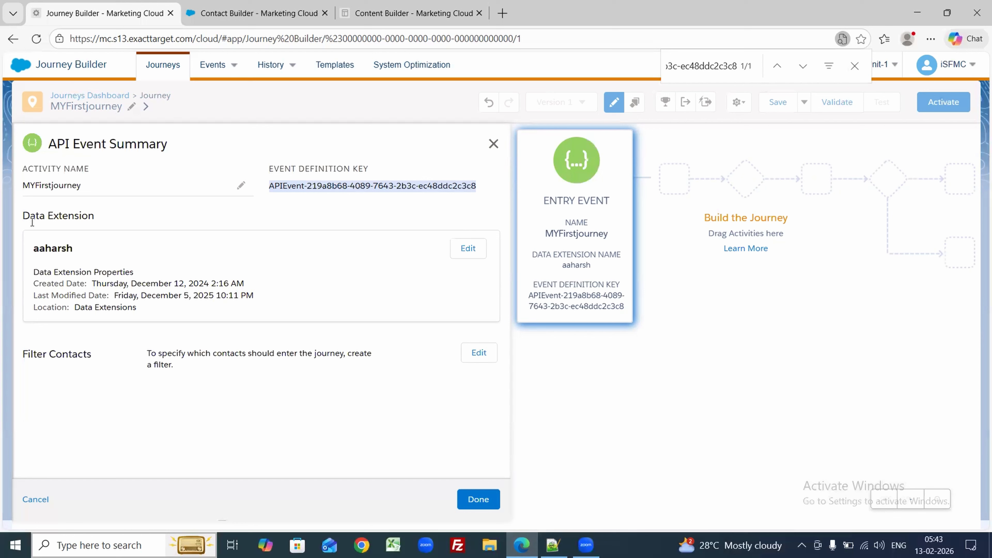
Step: Close the API Event Summary with aaharsh as the data extension and save MYFirstjourney
left_click_drag(33, 249, 101, 254)
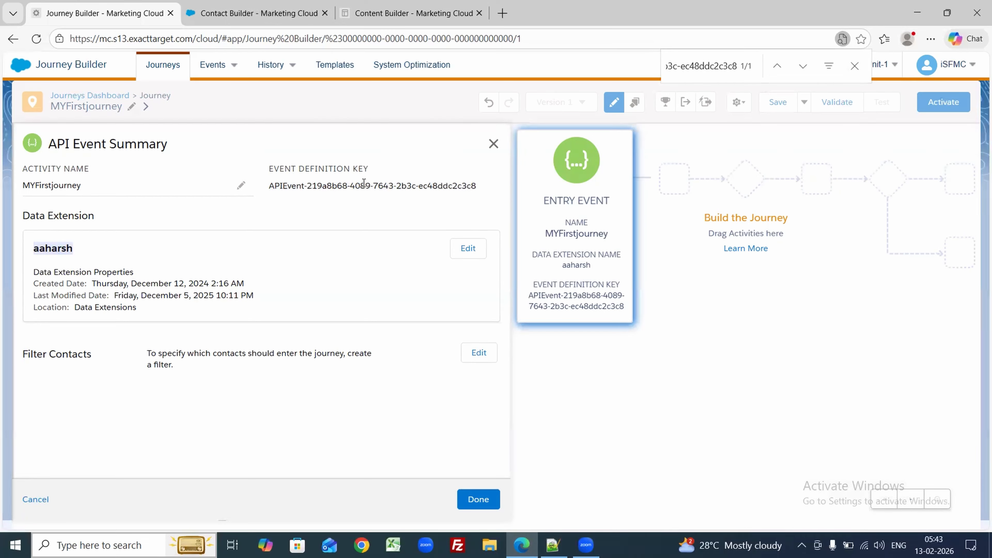
left_click(372, 186)
double_click(56, 249)
left_click(472, 500)
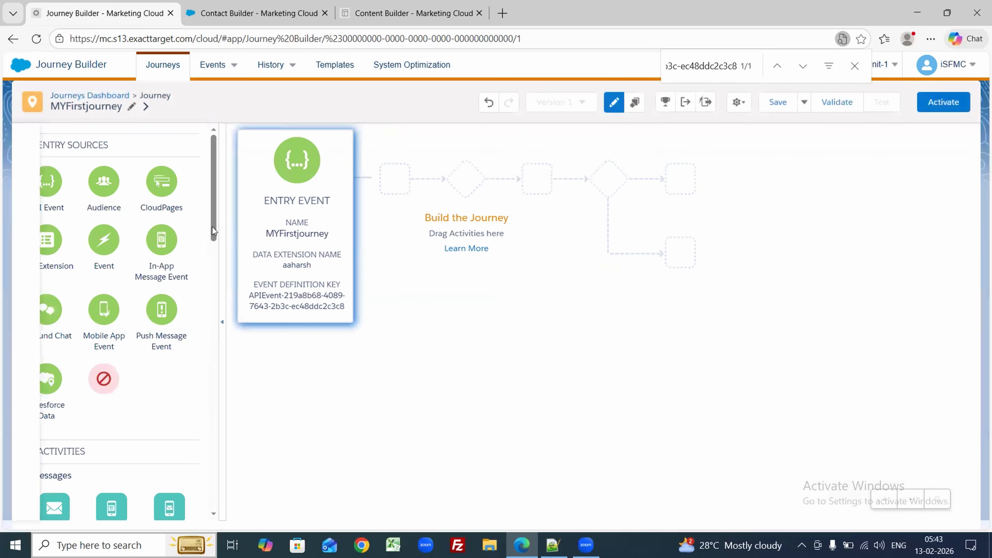
left_click_drag(212, 226, 211, 280)
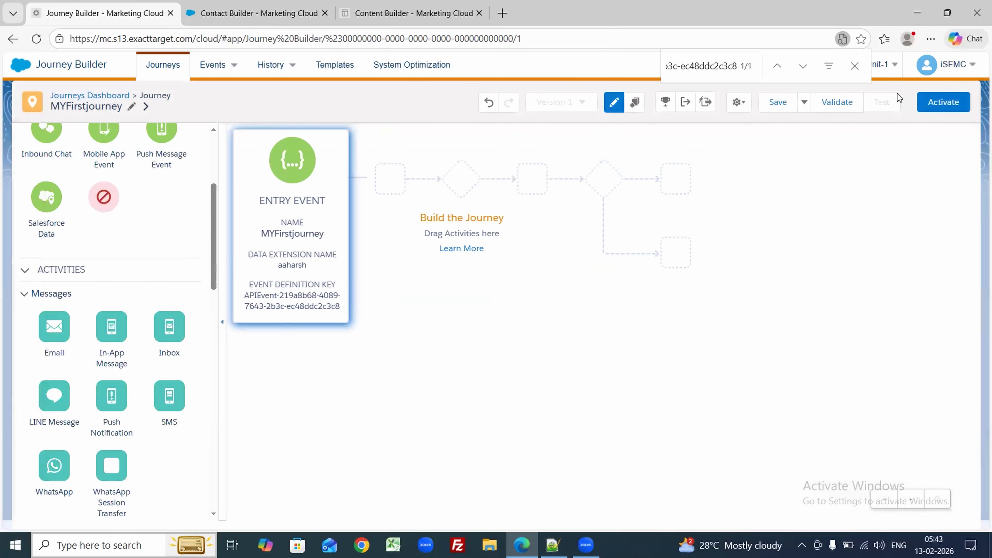
left_click(778, 102)
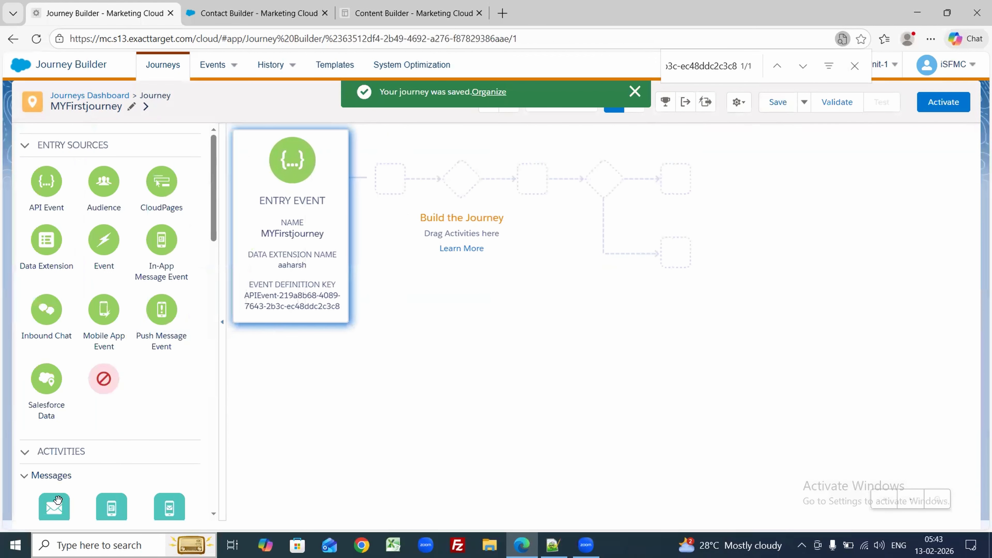
Step: Add an Email activity after the entry event and browse the Prithvi folder in Content Builder
left_click_drag(52, 508, 359, 182)
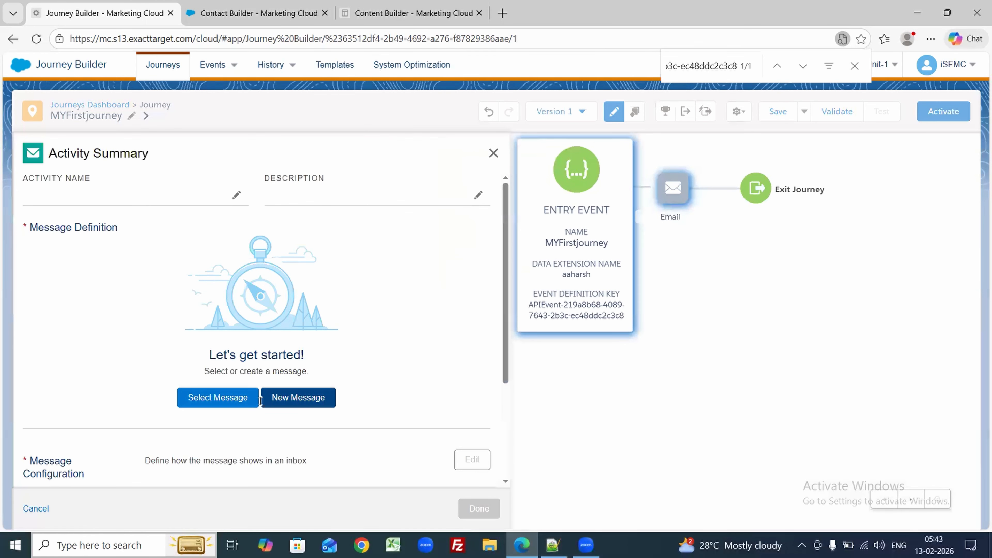
left_click(236, 402)
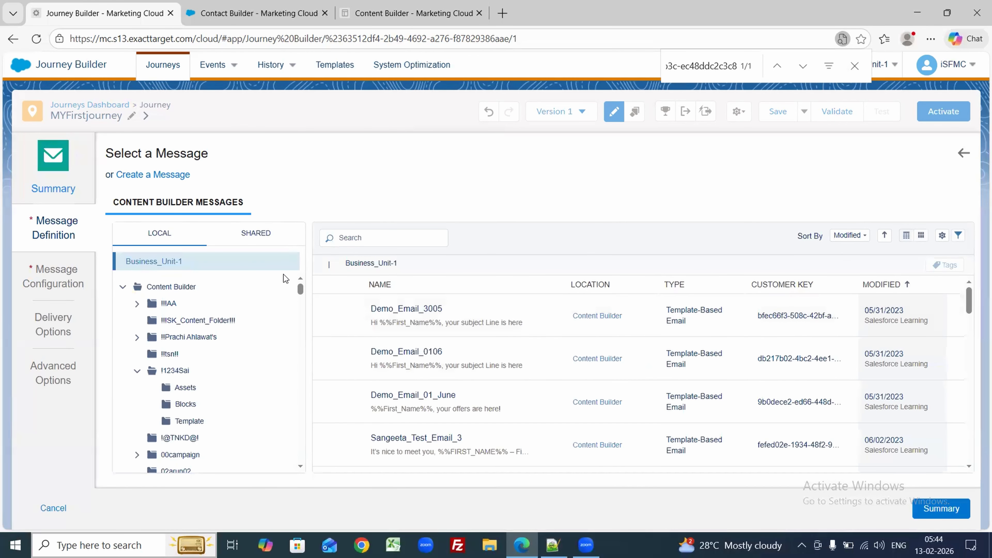
scroll(300, 296, "down", 3)
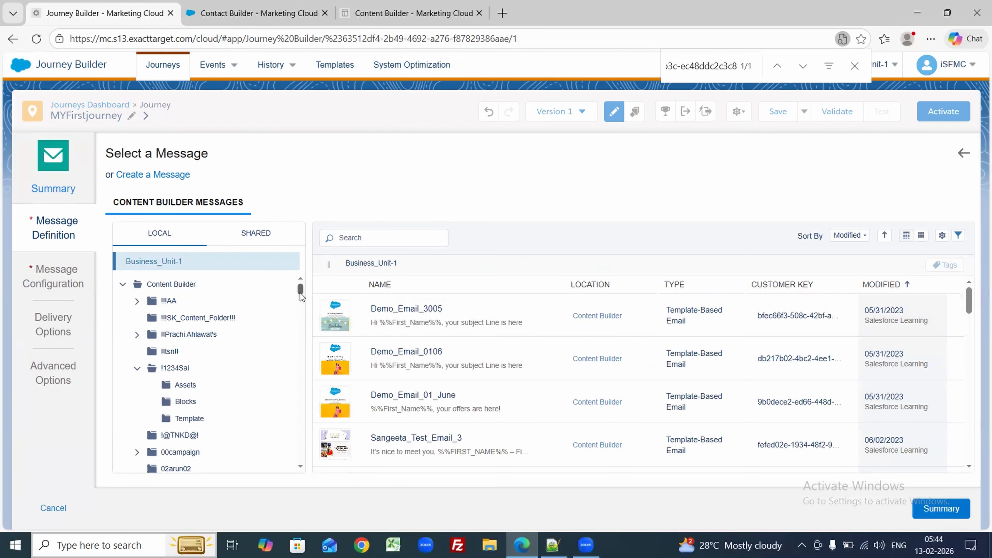
left_click(429, 4)
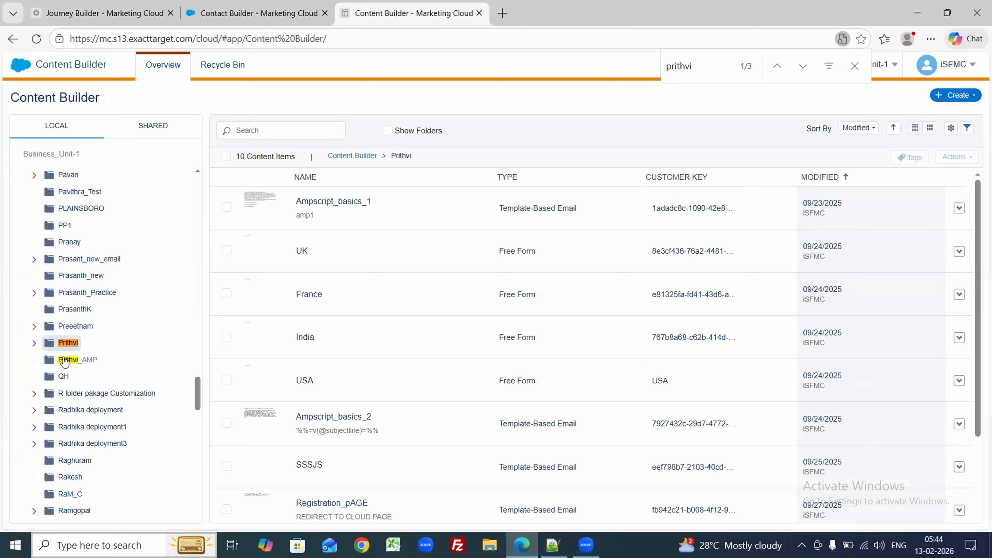
left_click(62, 347)
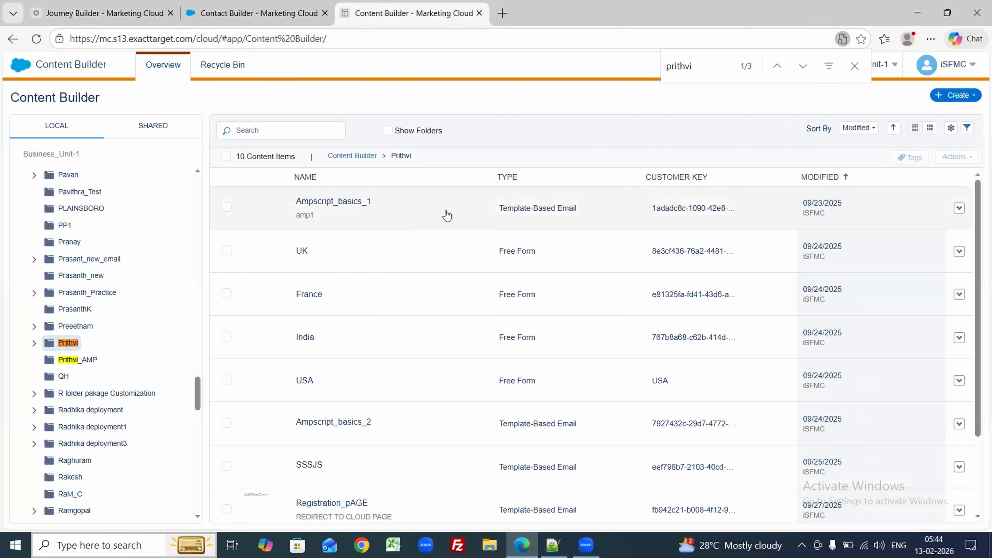
left_click(104, 12)
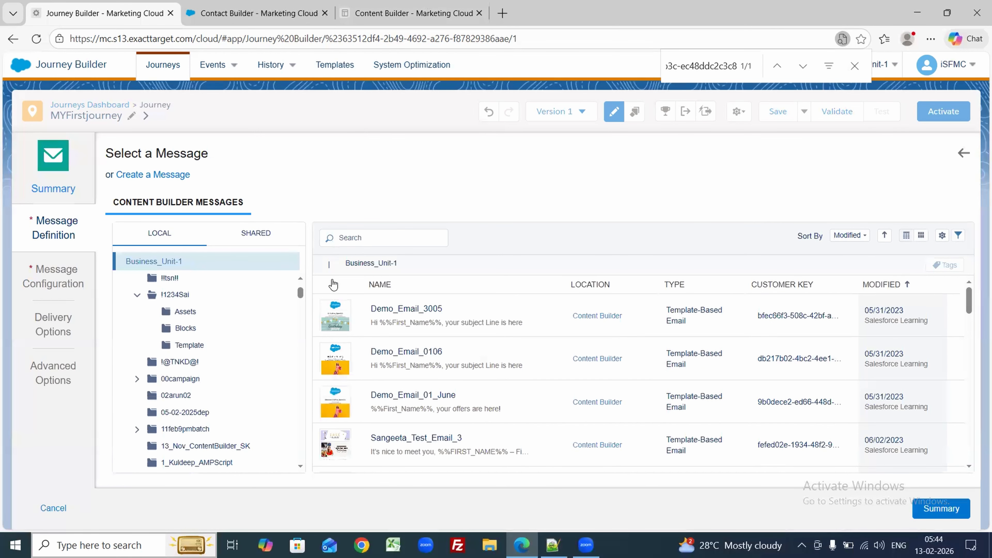
Step: Search messages for 'welcome' and choose the second welcome email as the message
type("welcom,e")
key("BackSpace")
key("BackSpace")
type("e")
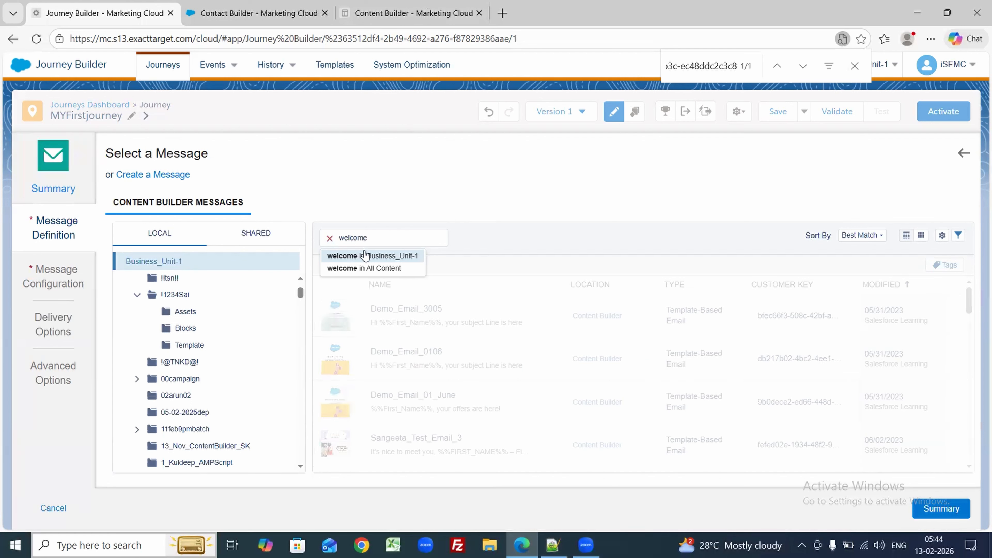
left_click(365, 269)
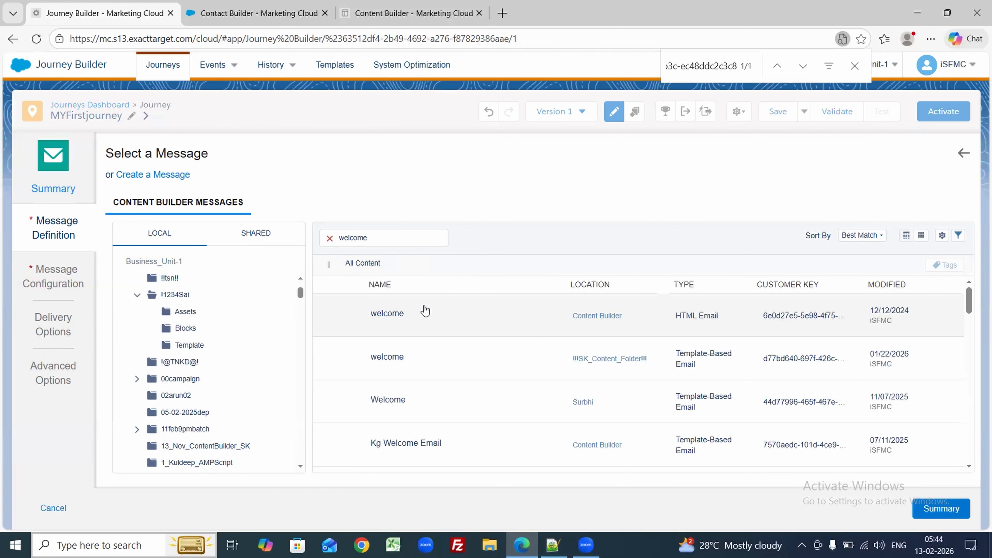
left_click_drag(972, 313, 978, 261)
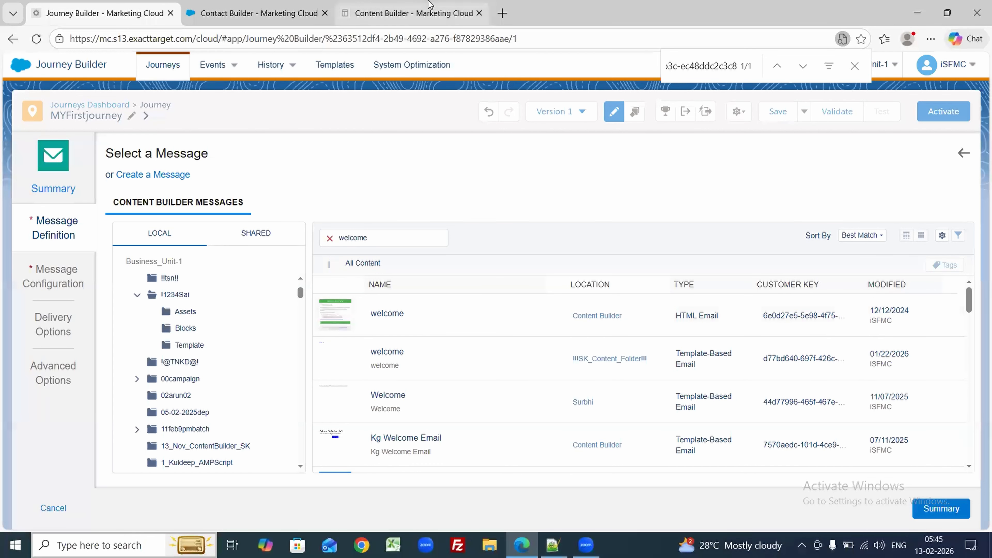
left_click(408, 13)
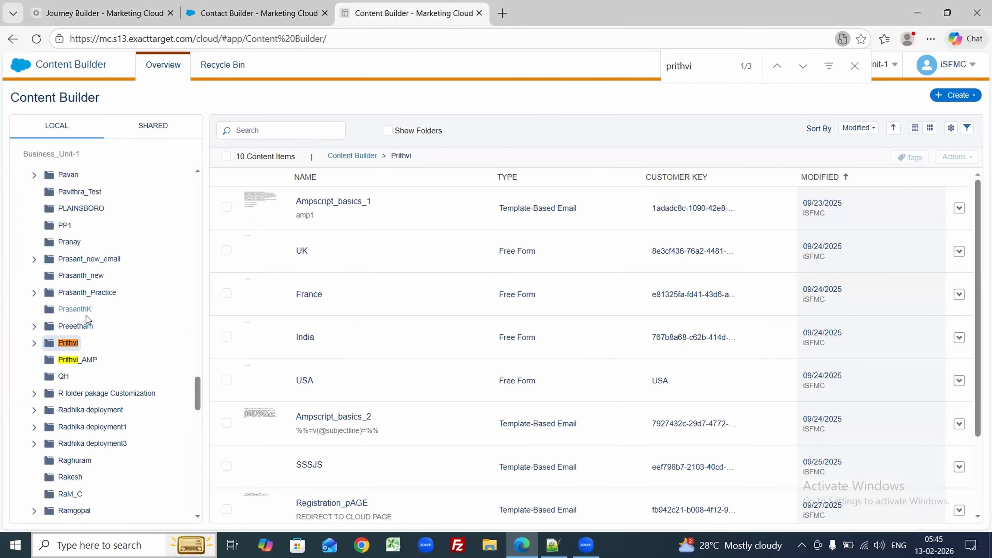
left_click(75, 362)
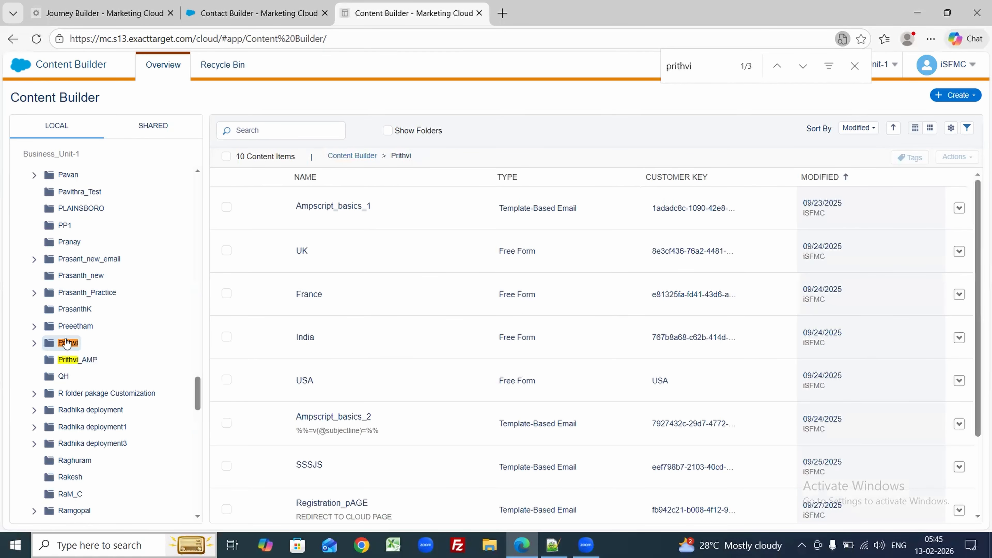
left_click(105, 13)
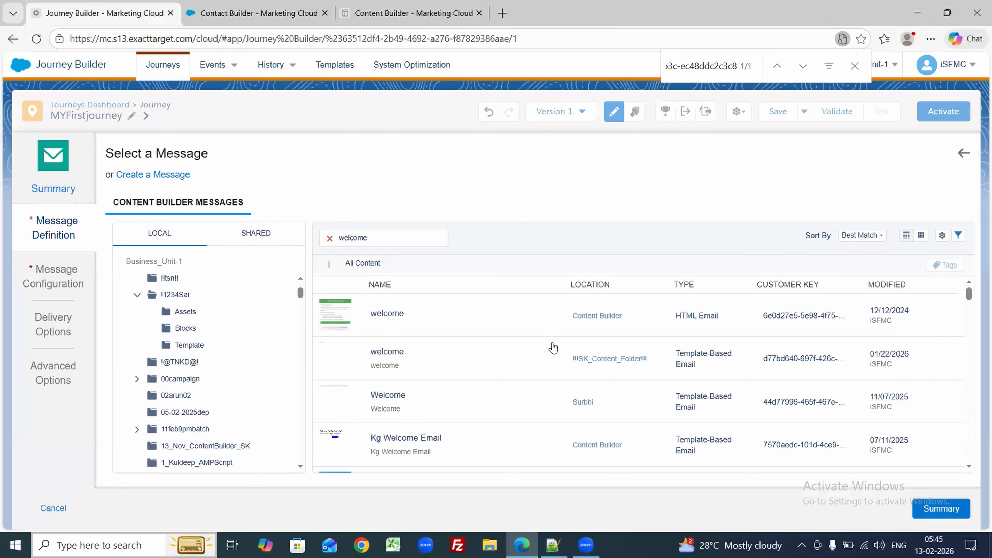
left_click(422, 351)
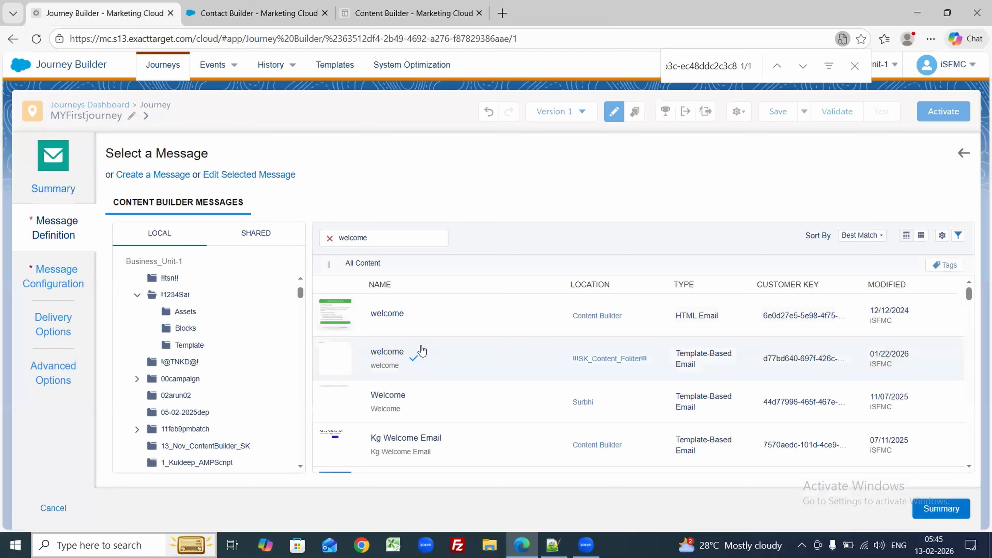
Step: Confirm the email activity's summary and save MYFirstjourney
left_click(942, 508)
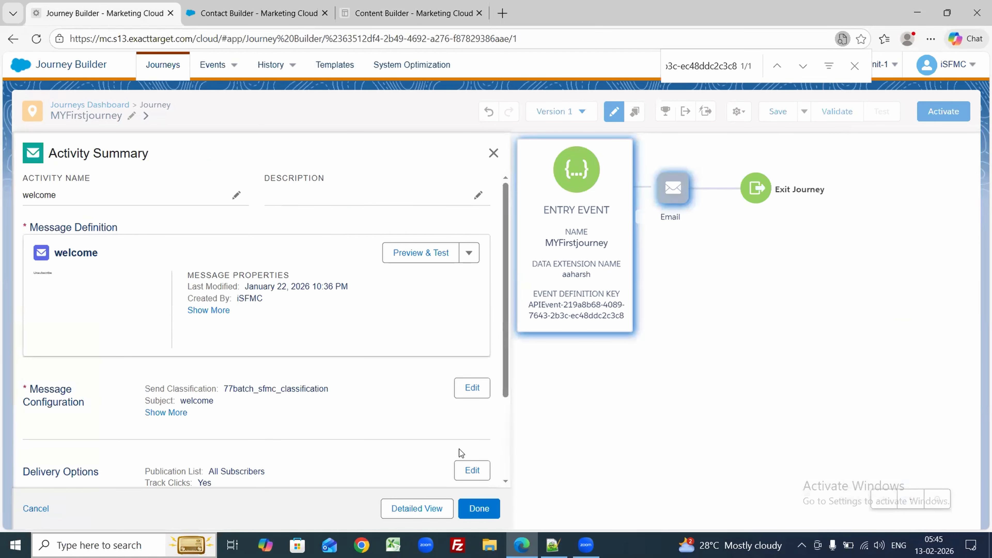
left_click(471, 506)
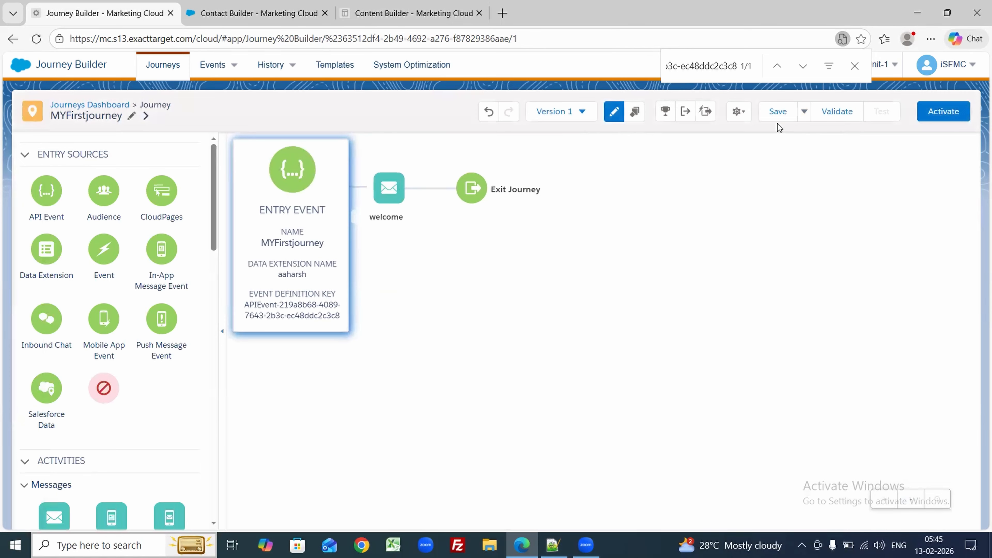
left_click(779, 114)
left_click(785, 112)
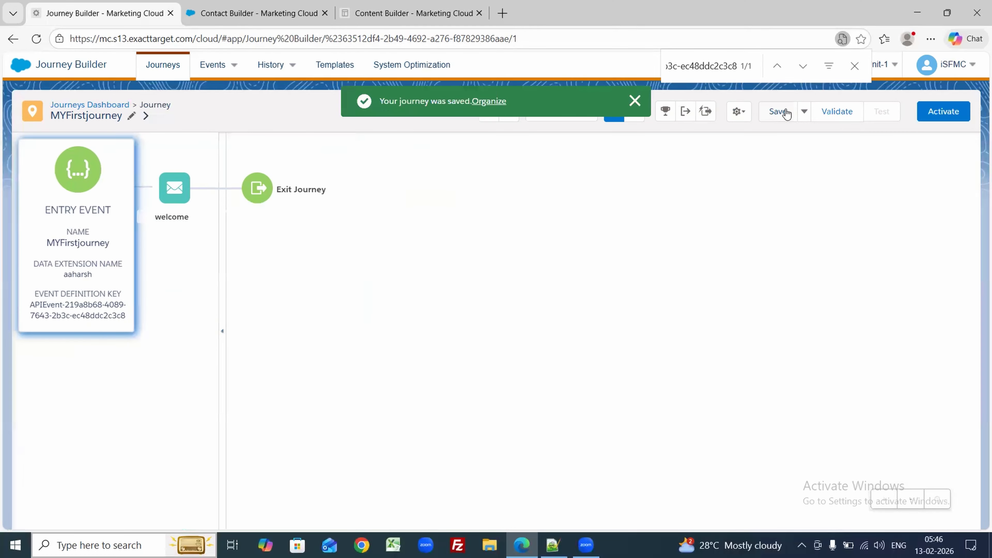
Step: Set Contact Entry to 'Re-entry anytime' in Journey Settings and return to the canvas
left_click(734, 112)
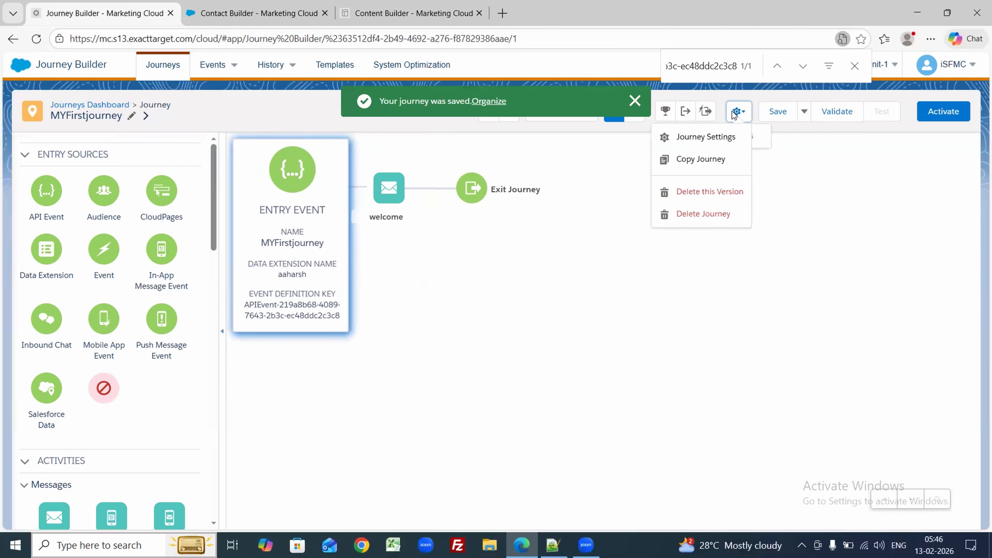
left_click(707, 138)
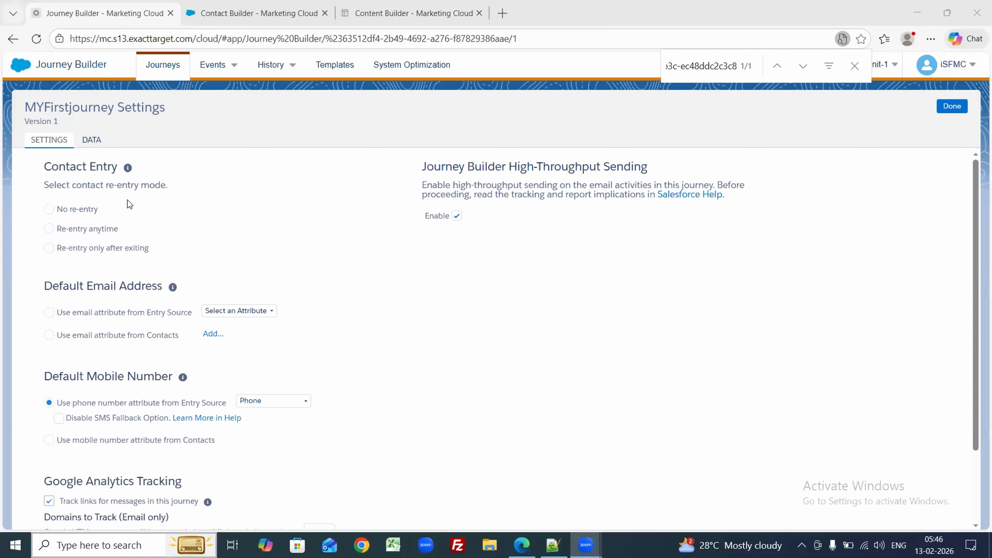
left_click(49, 210)
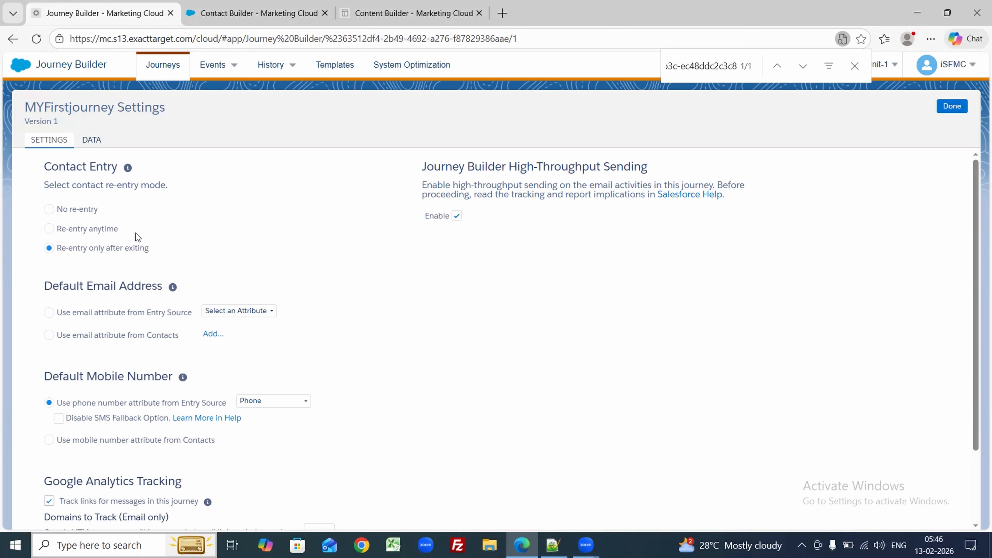
left_click(61, 231)
left_click(943, 111)
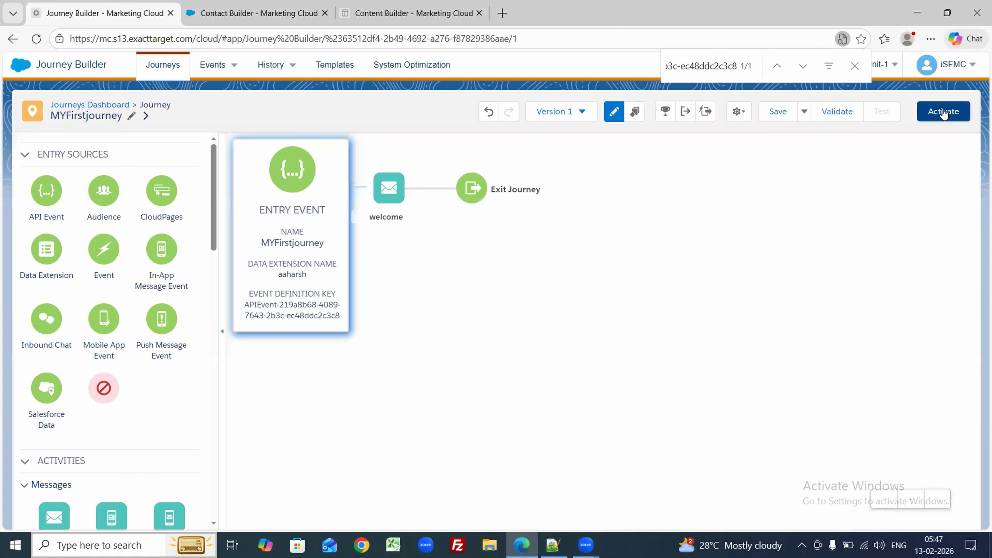
Step: Save and validate the journey, list email attributes for the flagged Settings error, then go to Contact Builder
left_click(789, 111)
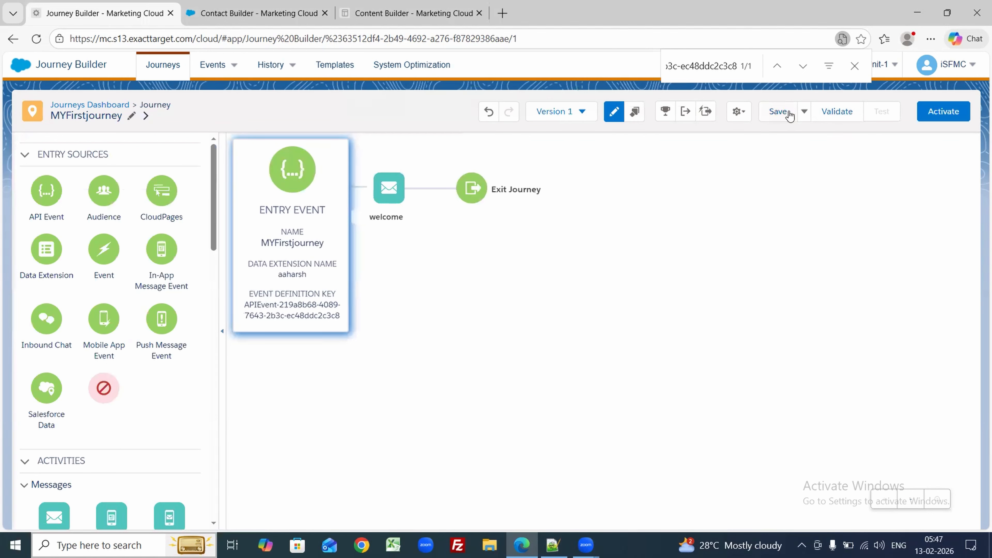
left_click(826, 114)
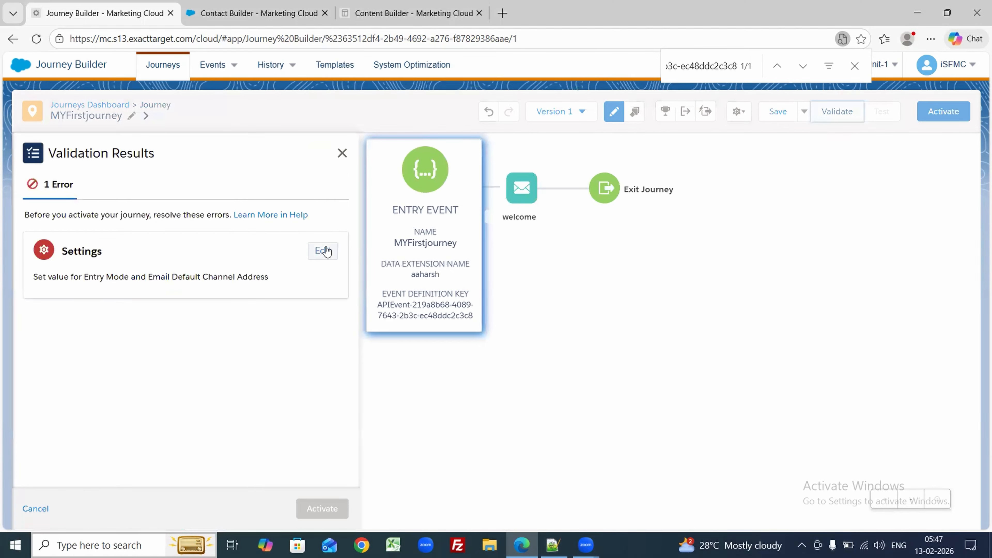
left_click(324, 251)
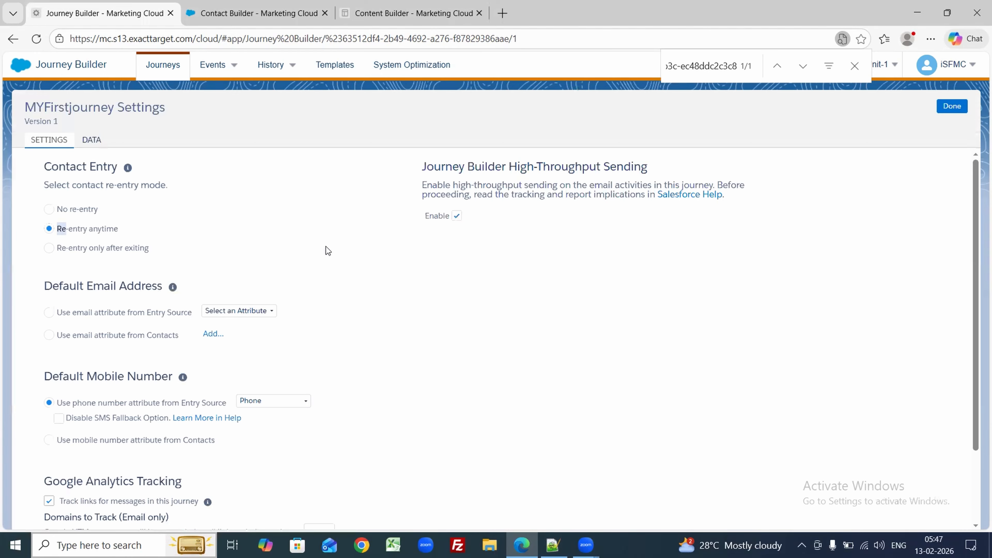
left_click(225, 312)
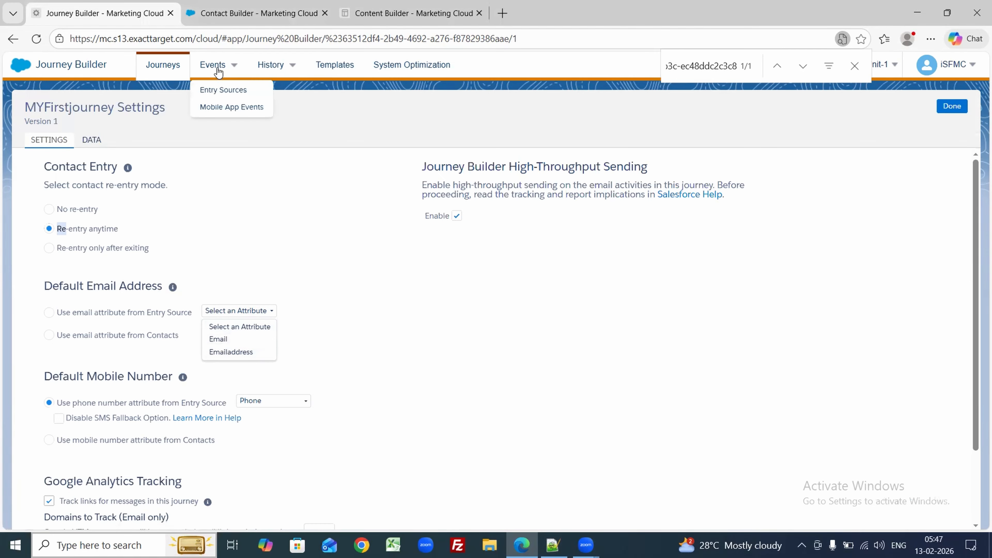
left_click(252, 14)
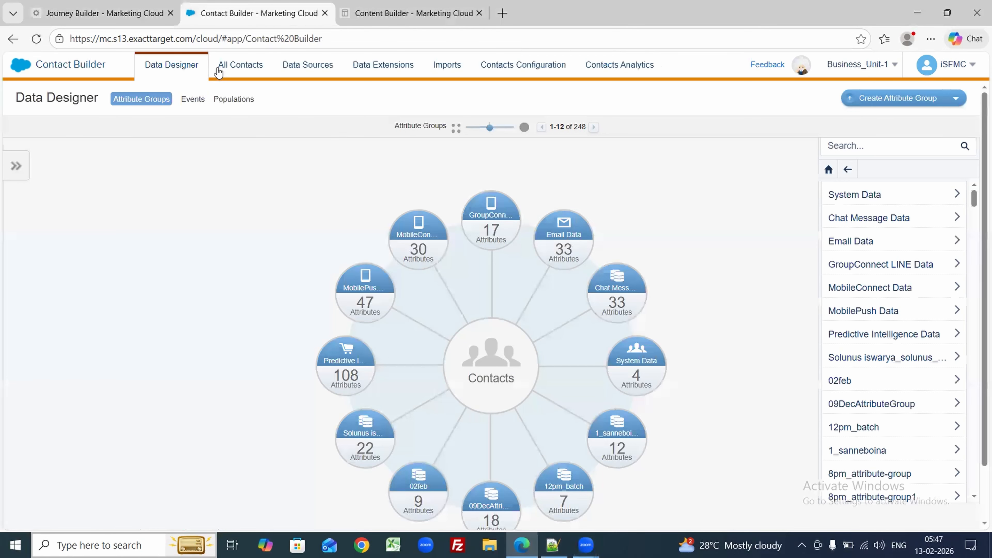
Step: Show 200 data extensions per page and search the list for 'aaha'
left_click(390, 65)
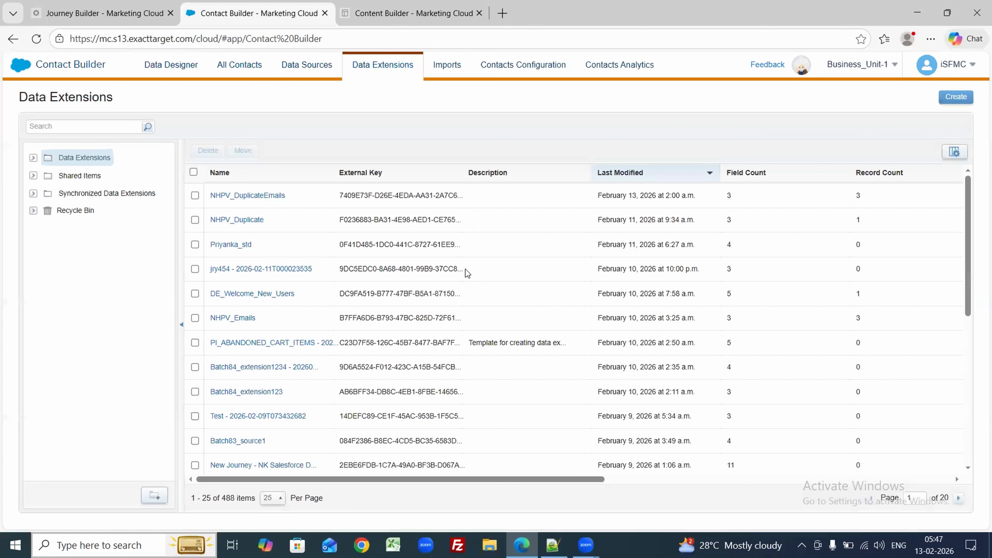
key("ctrl+f")
type("aaha")
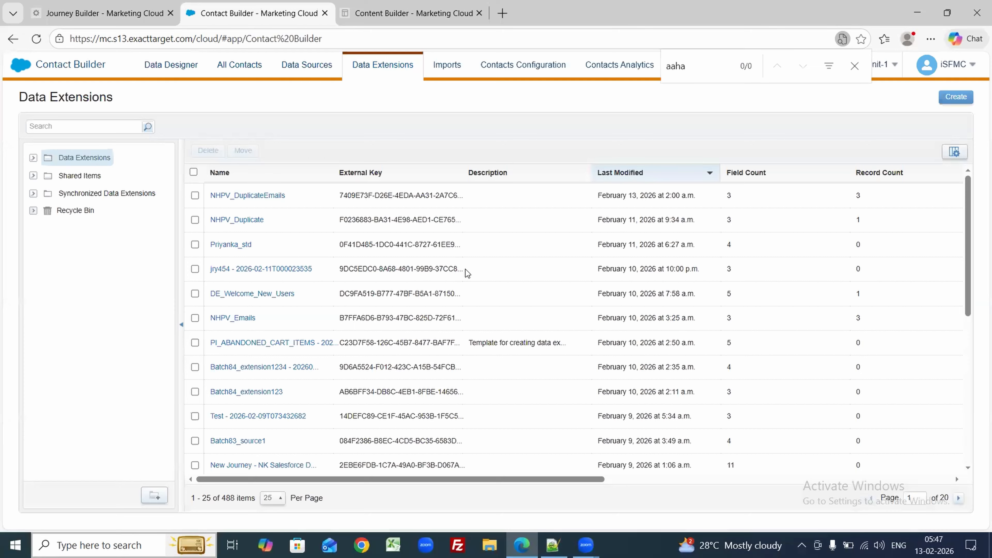
left_click(274, 498)
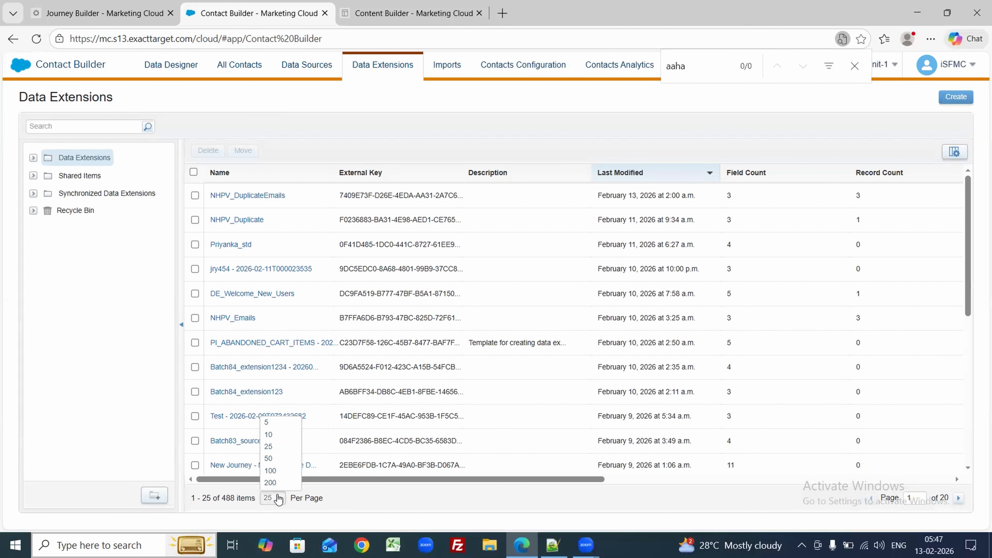
left_click(282, 482)
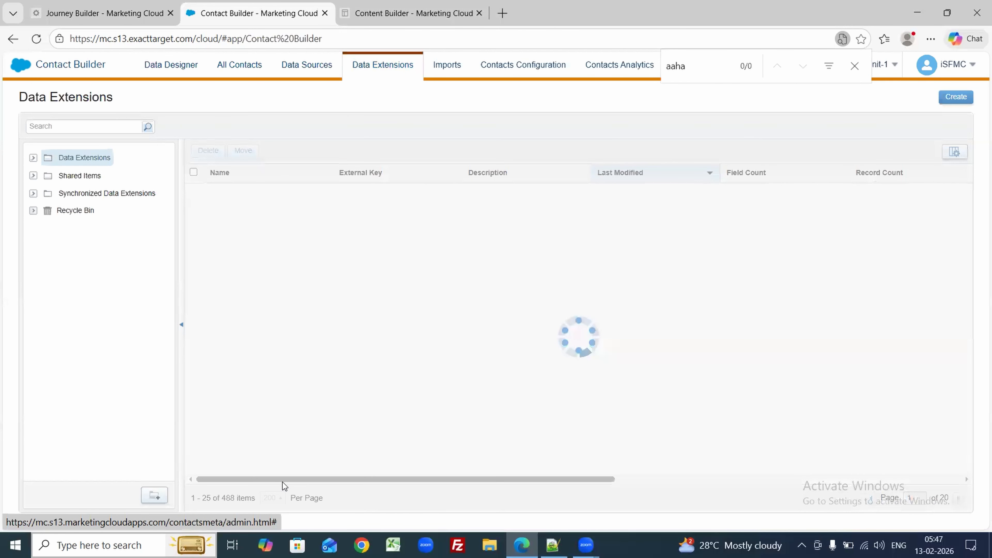
key("ctrl+f")
type("aaha")
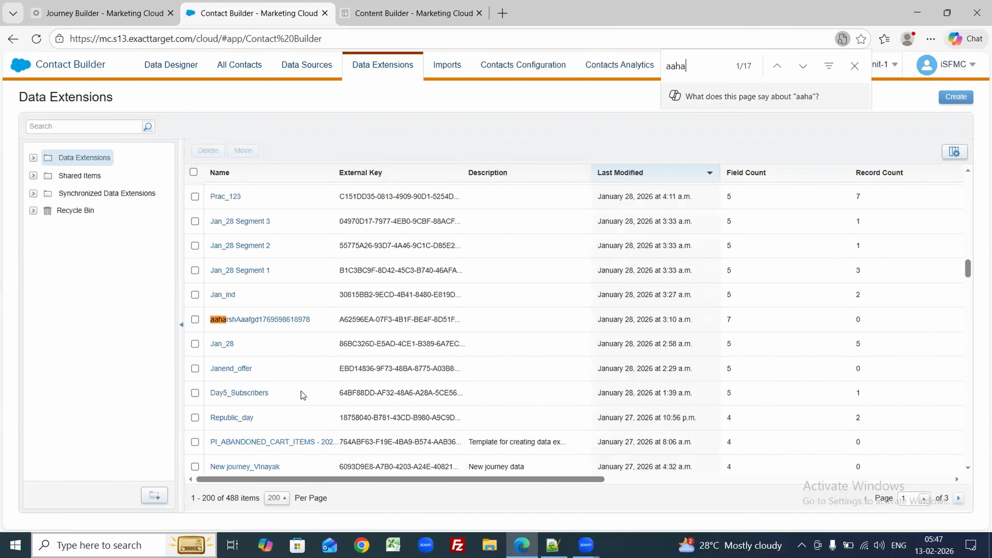
key("Return")
key("Return")
key("Return")
key("Return")
key("Return")
key("Return")
key("Return")
key("Return")
key("Return")
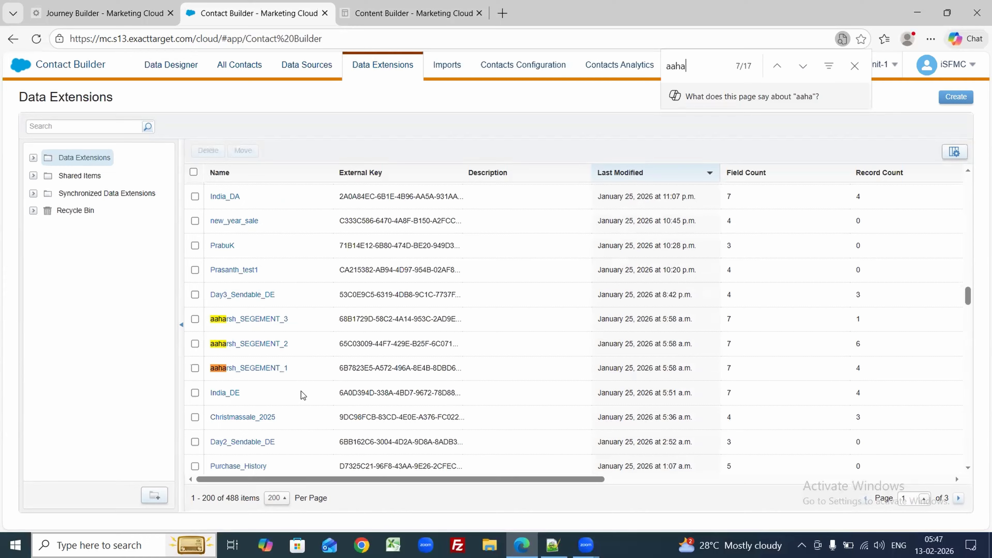
key("Return")
key("Return")
key("Return")
key("Return")
key("Return")
key("Return")
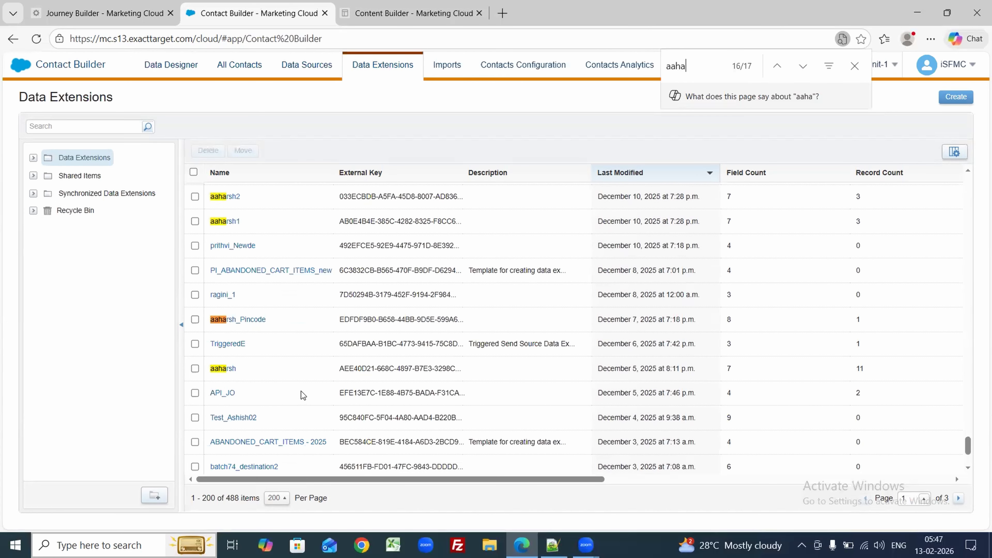
Step: Inspect aaharsh's attributes and records, then choose Email as the default email attribute
left_click(224, 368)
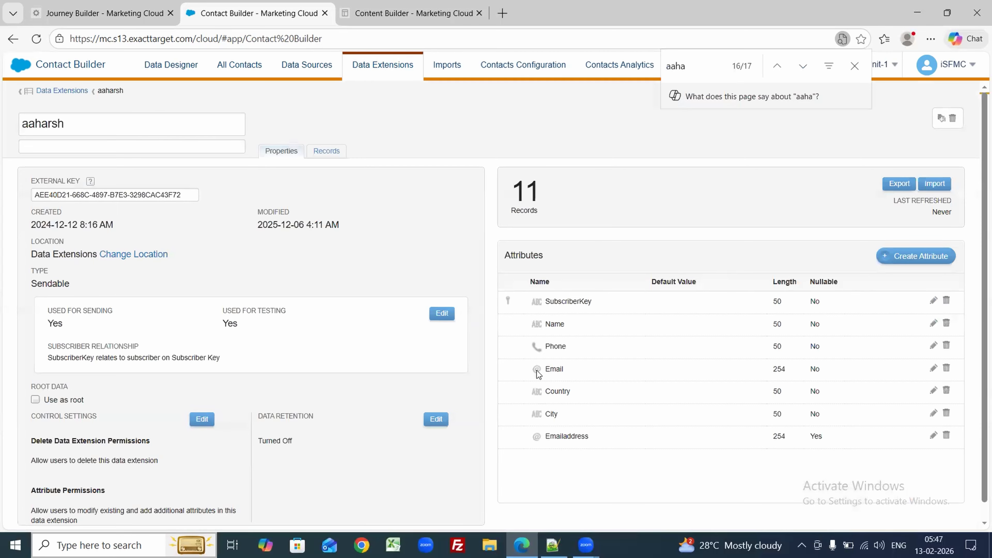
left_click_drag(547, 438, 603, 440)
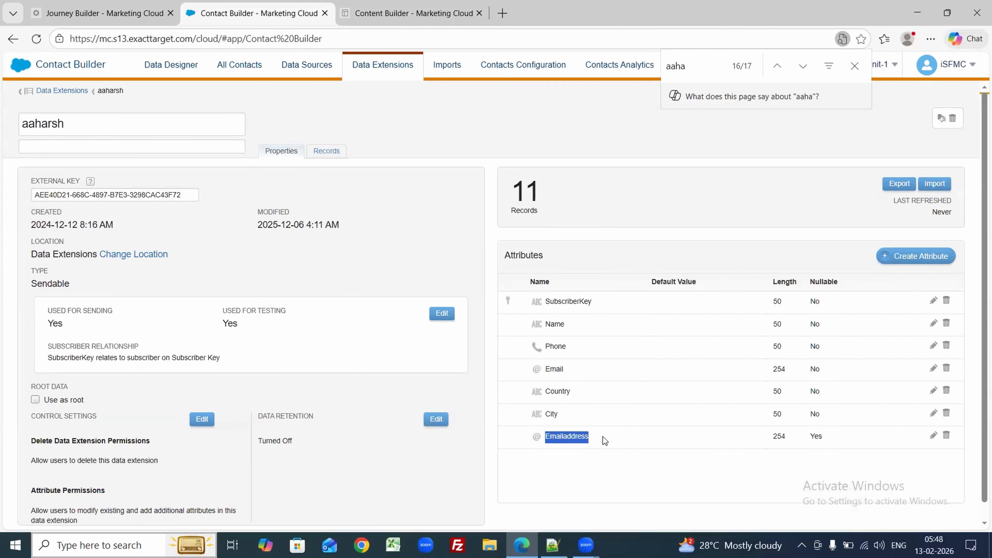
left_click(321, 152)
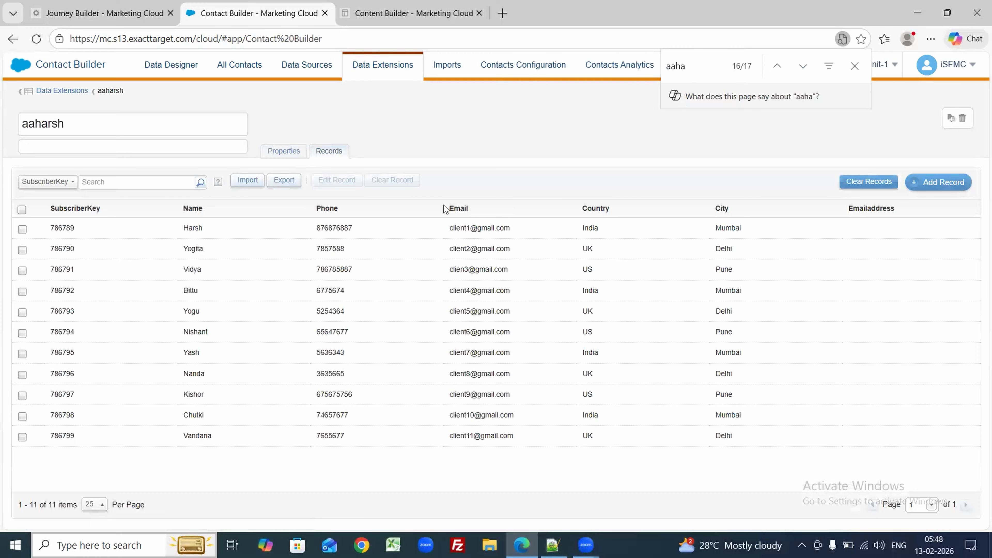
left_click(110, 4)
left_click(216, 339)
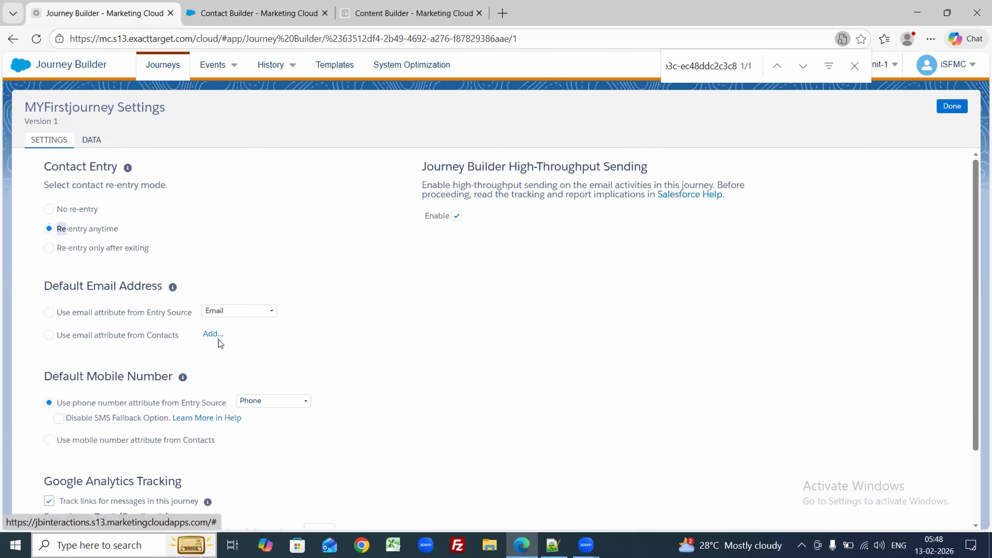
Step: Close the journey settings, save MYFirstjourney and validate it again
left_click(952, 107)
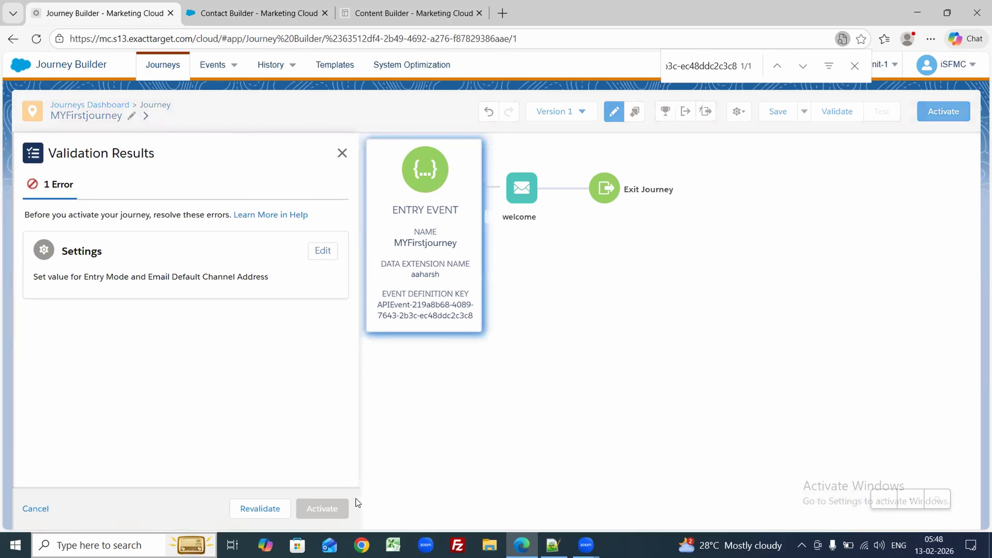
left_click(276, 515)
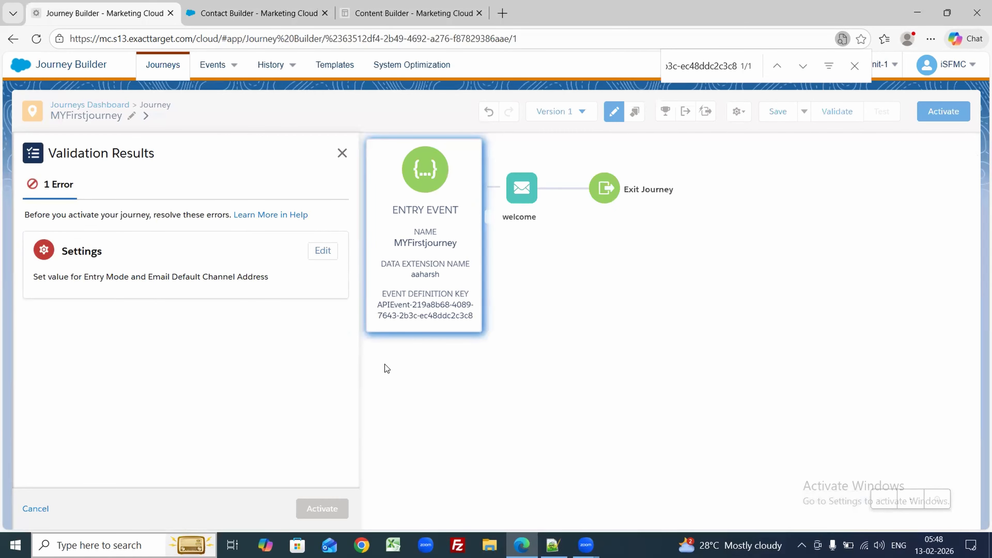
left_click(322, 250)
left_click(952, 106)
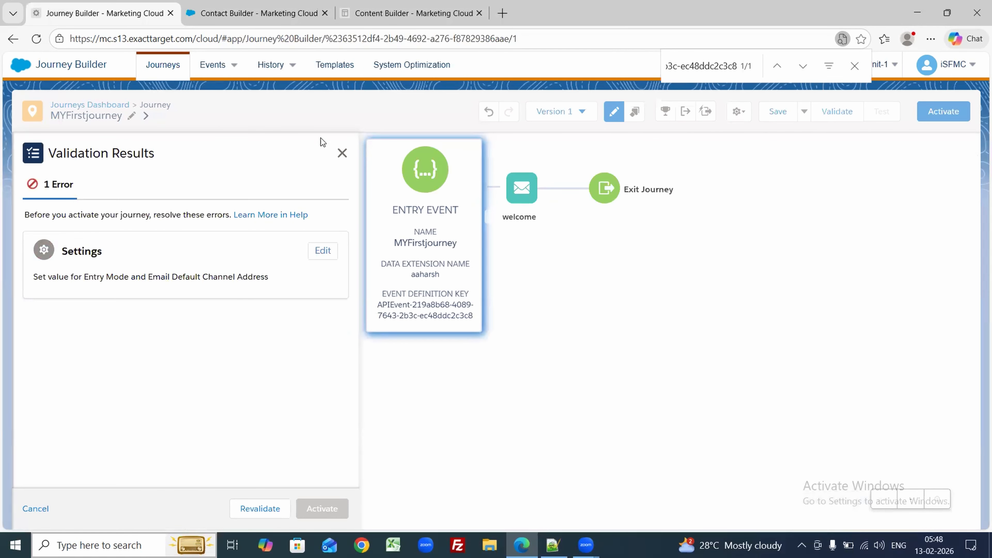
left_click(342, 153)
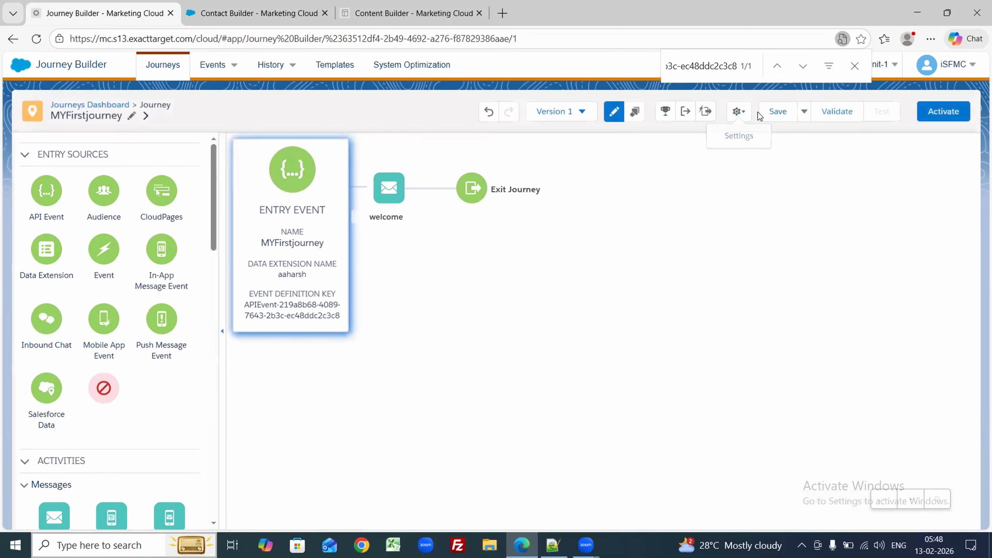
left_click(774, 112)
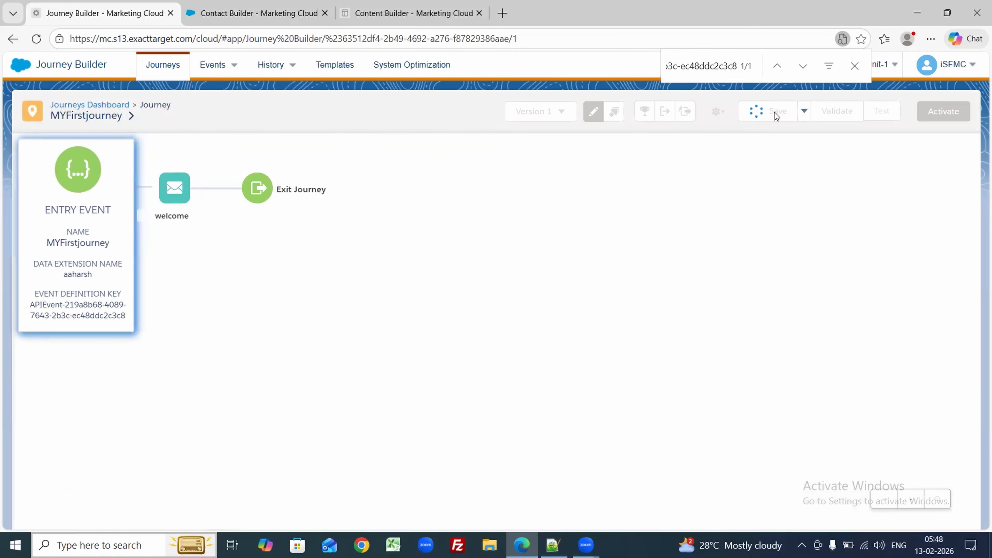
left_click(824, 114)
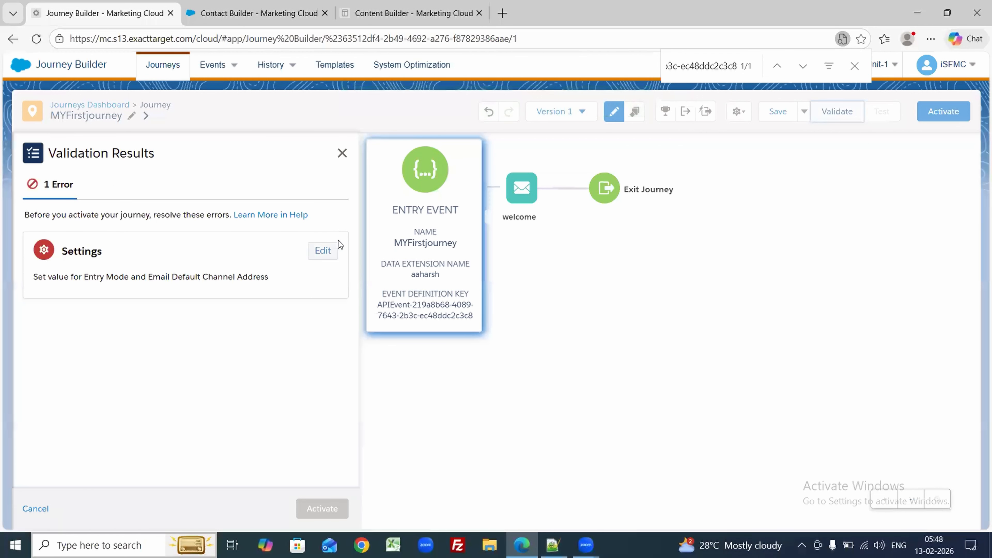
Step: Set the journey's default email attribute to Email, revalidate, then view the aaharsh records
left_click(324, 251)
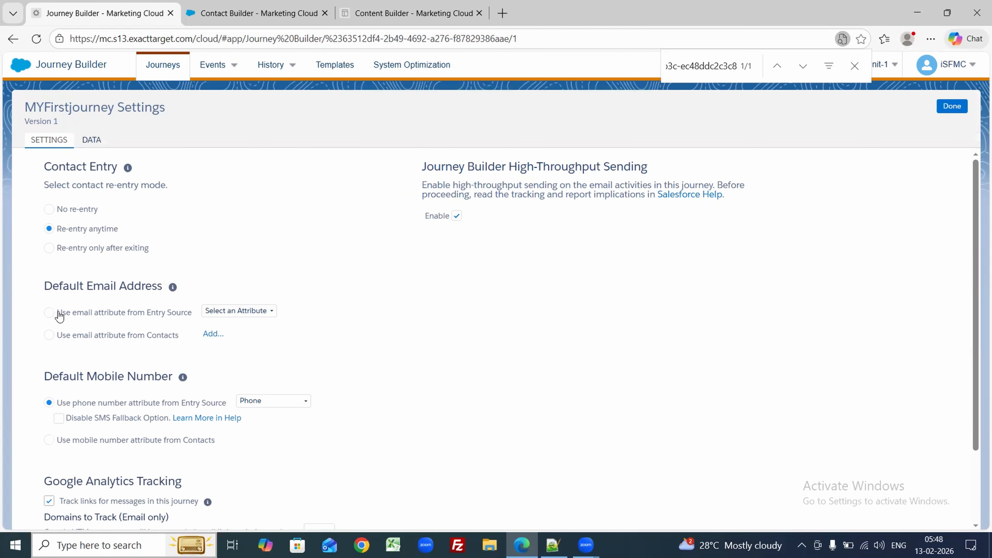
left_click(250, 312)
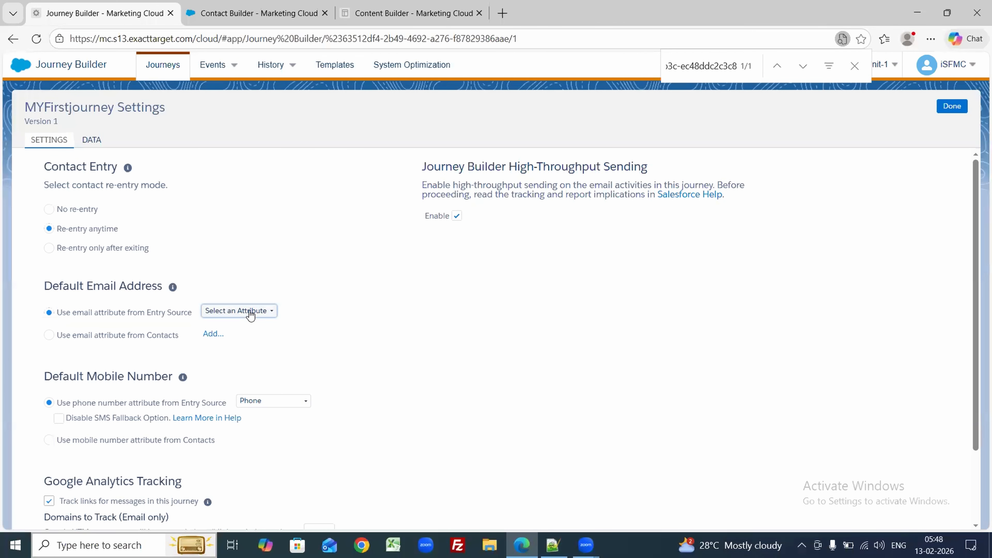
left_click(234, 340)
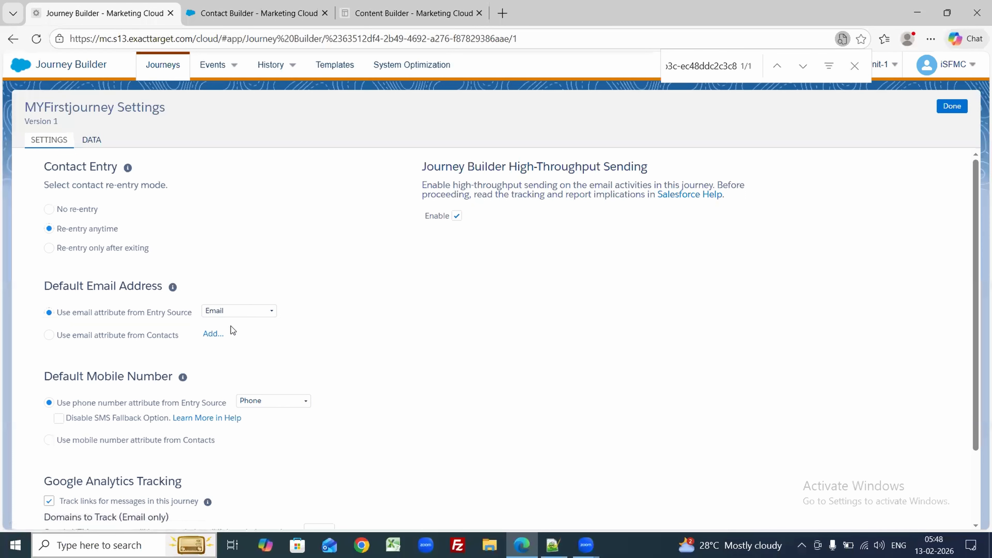
left_click(951, 106)
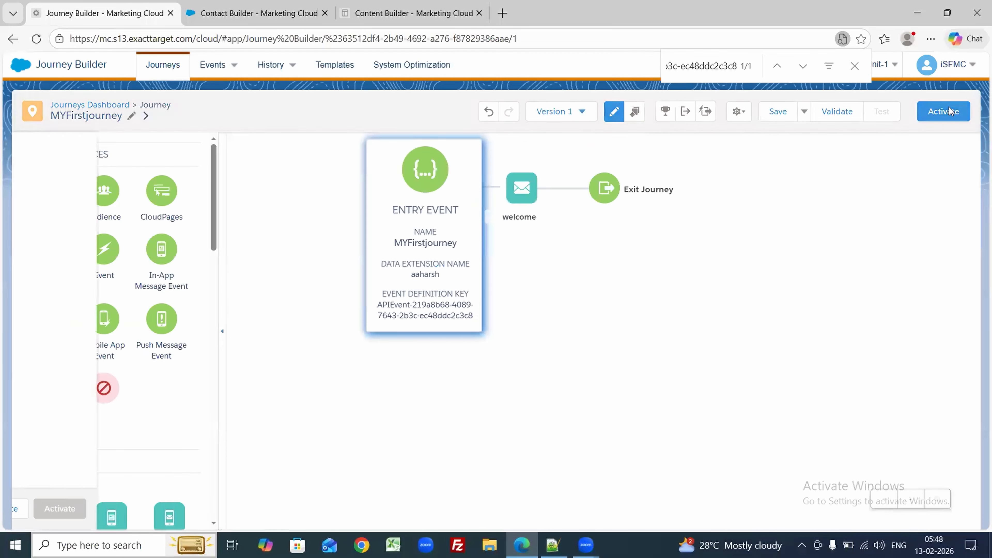
left_click(256, 508)
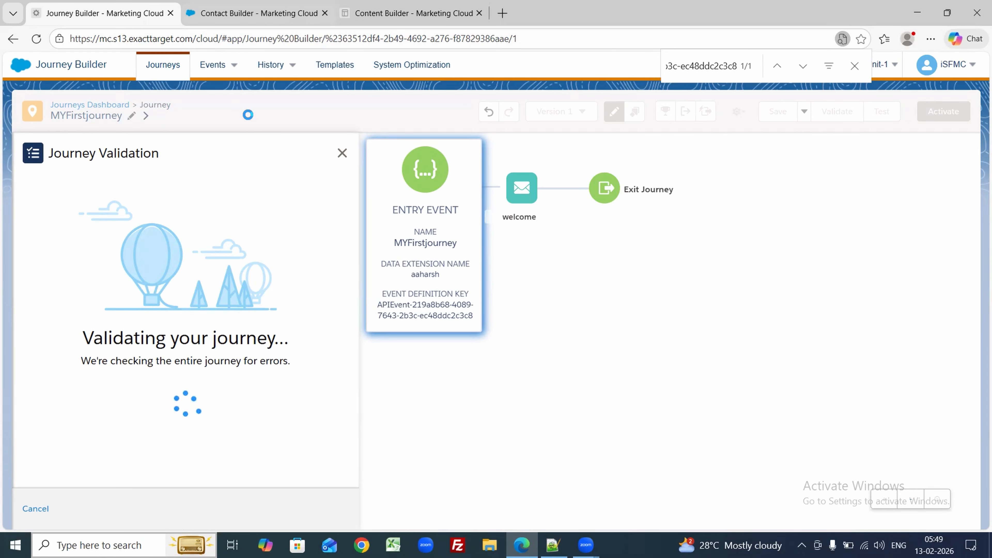
key("ctrl+Tab")
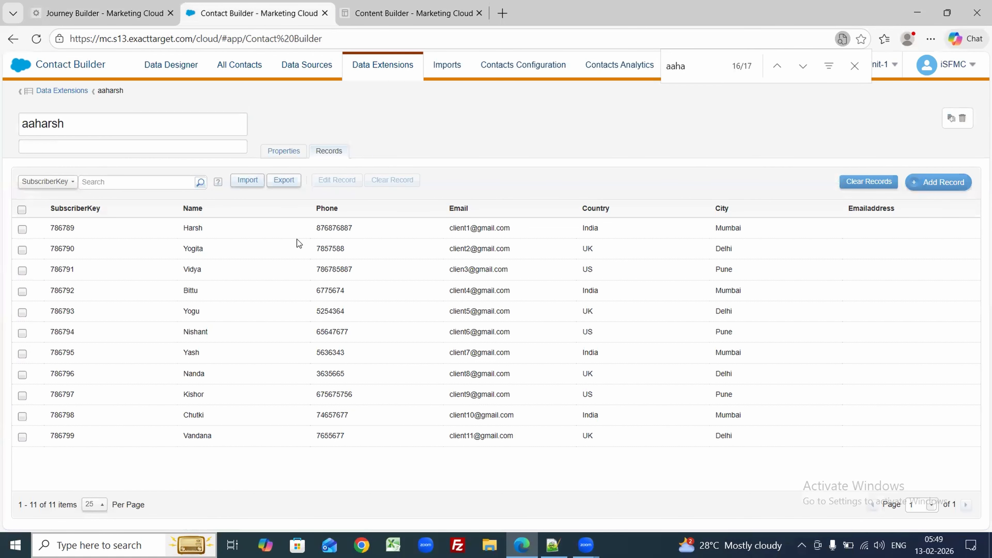
Step: Clear all 11 records from aaharsh and return to the journey's validation results
left_click(864, 182)
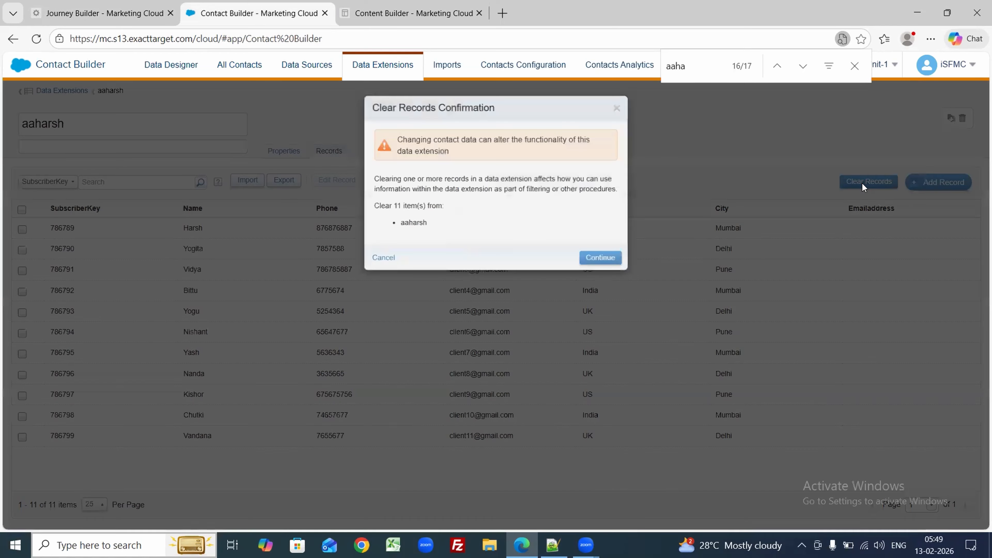
left_click(594, 257)
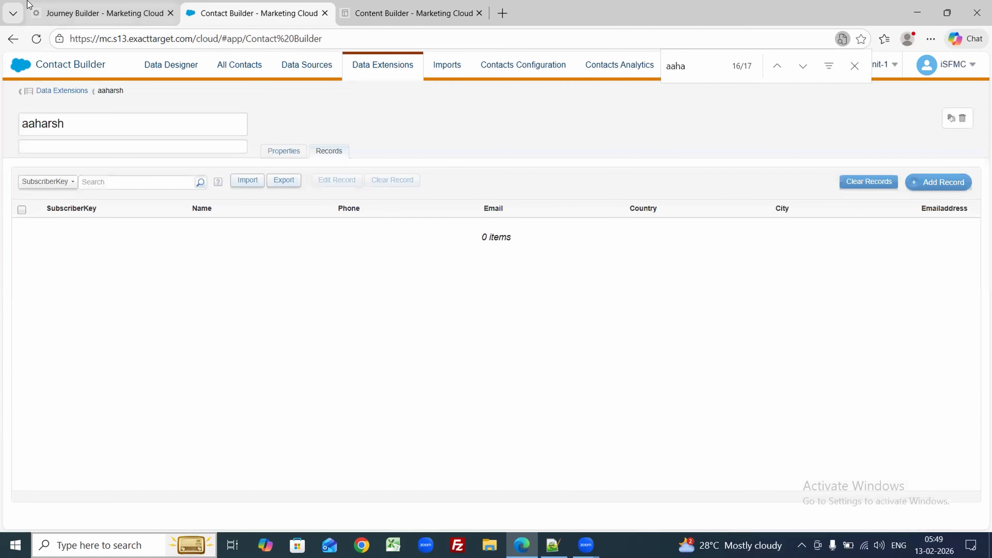
left_click(67, 8)
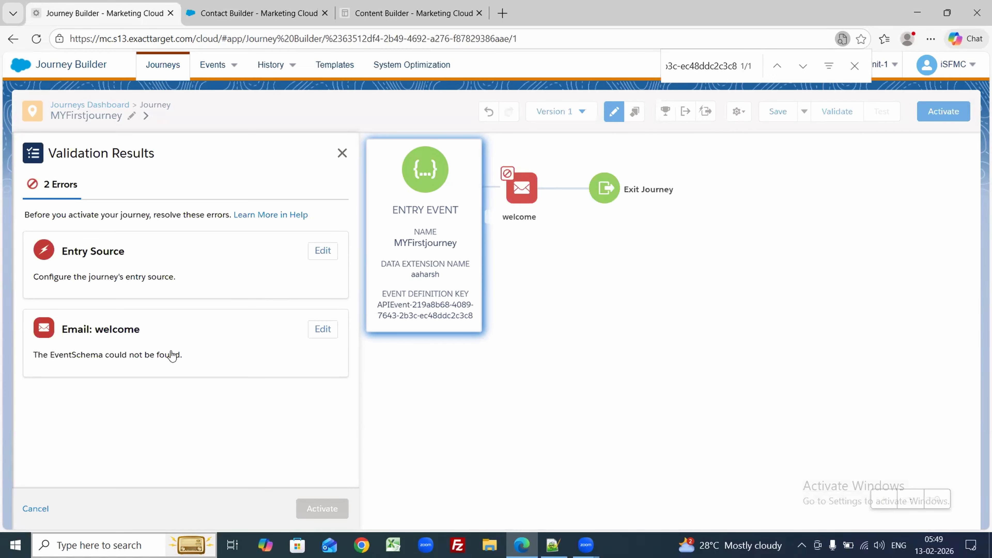
Step: Start editing the entry source's data extension, then reload the MYFirstjourney page
left_click(324, 251)
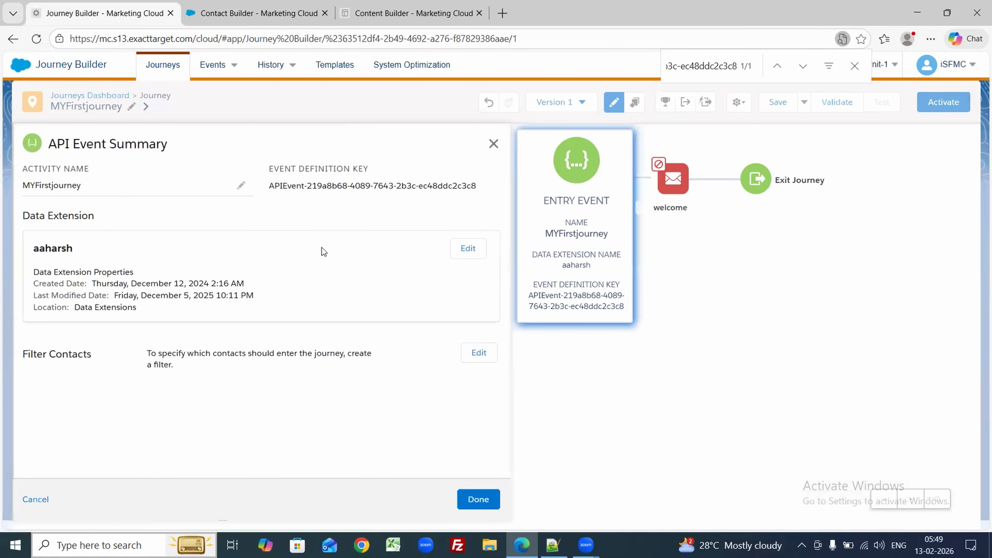
left_click(469, 251)
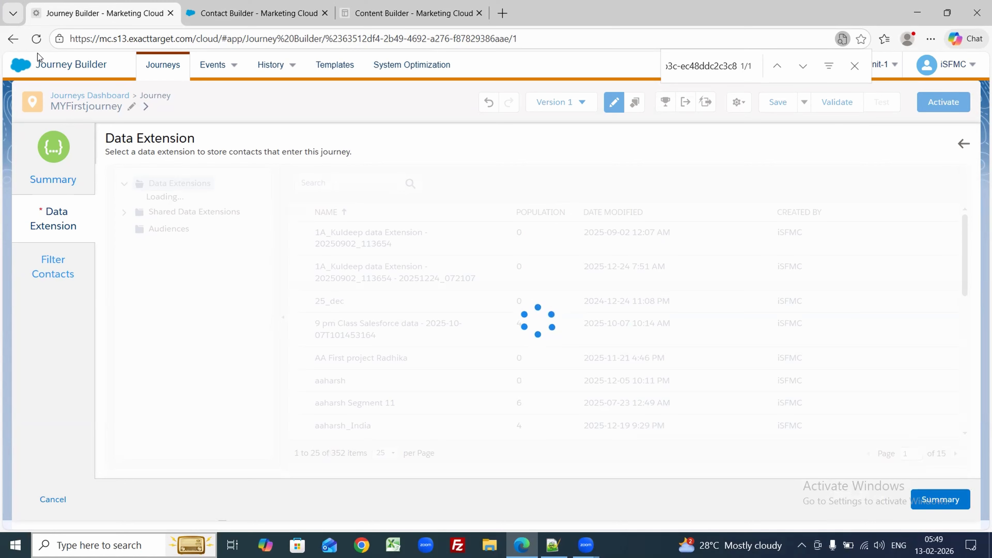
left_click(37, 40)
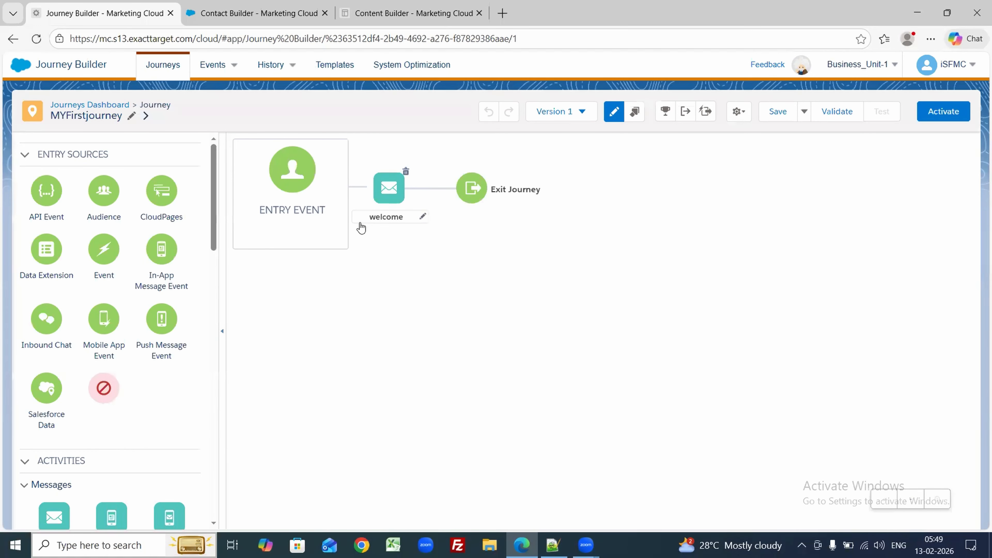
Step: Cancel the data extension picker and delete the journey's old Entry Event
left_click(311, 201)
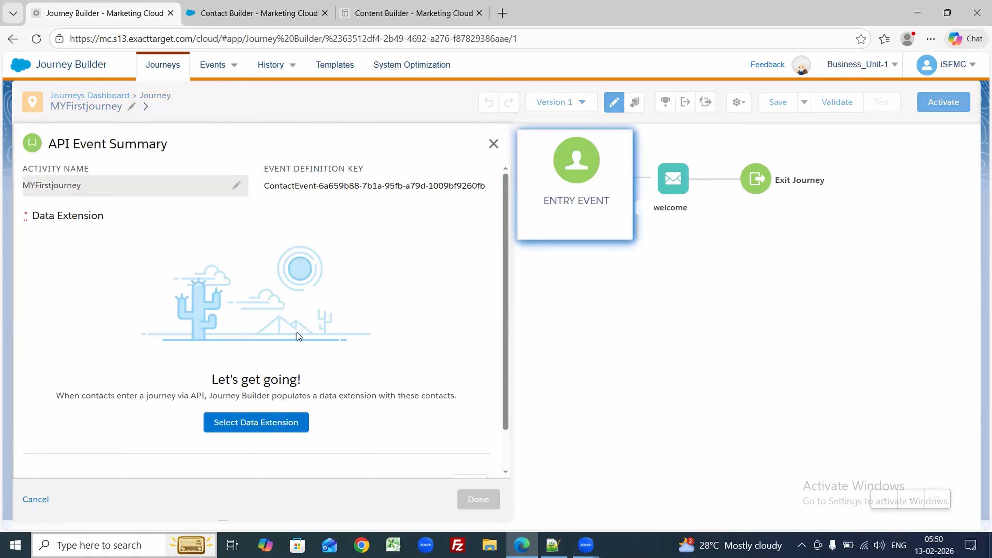
left_click(235, 421)
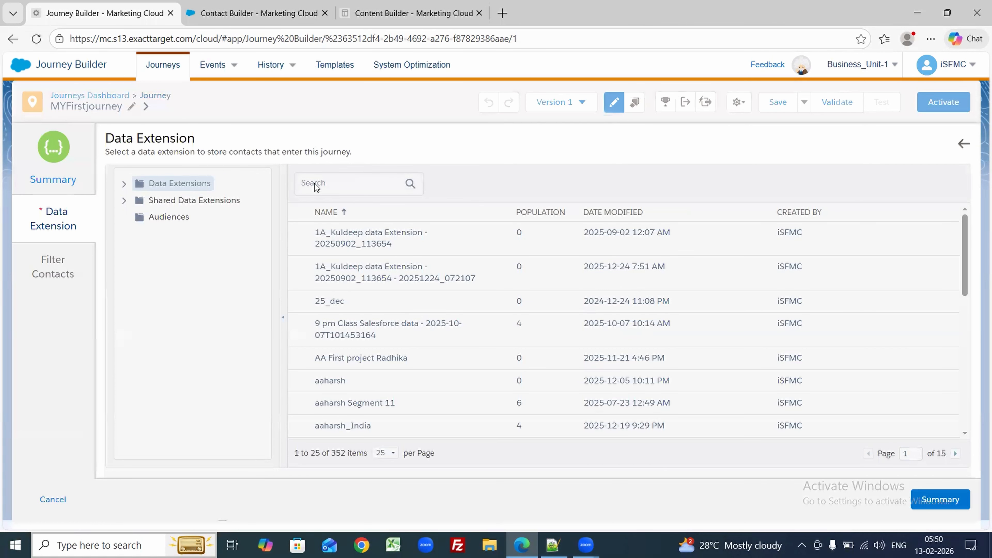
left_click(60, 497)
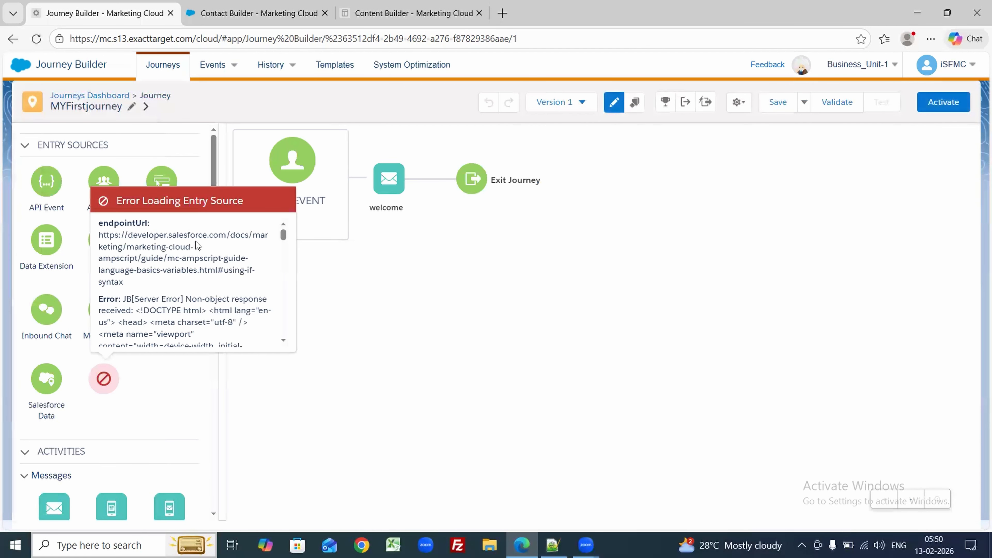
left_click(337, 155)
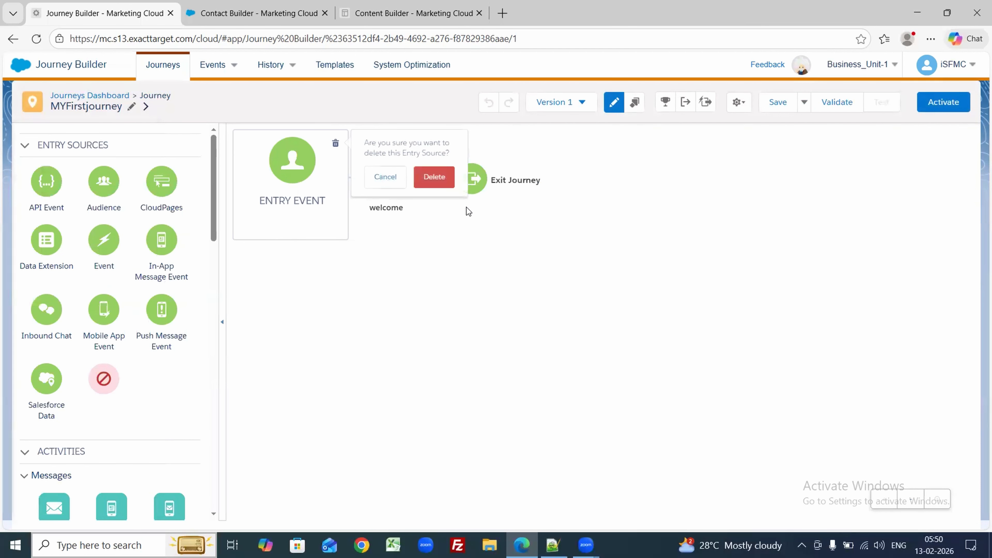
left_click(430, 180)
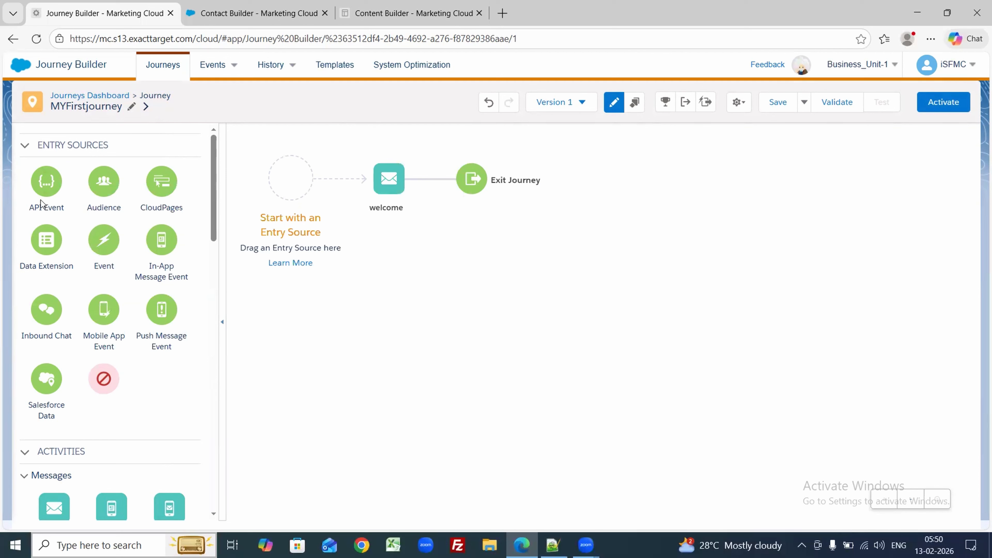
Step: Add a new API Event entry source that uses the aaharsh data extension
left_click_drag(47, 182, 298, 183)
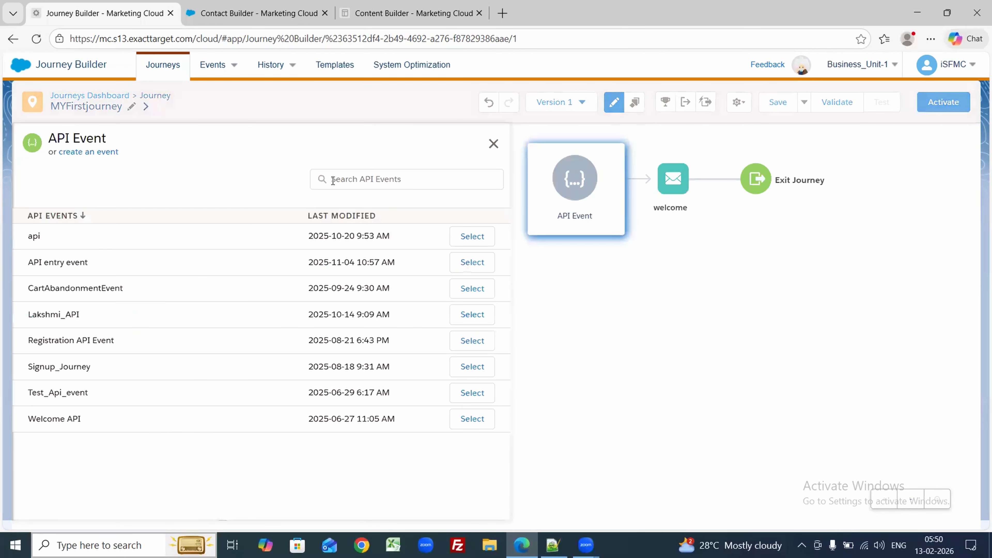
left_click(81, 152)
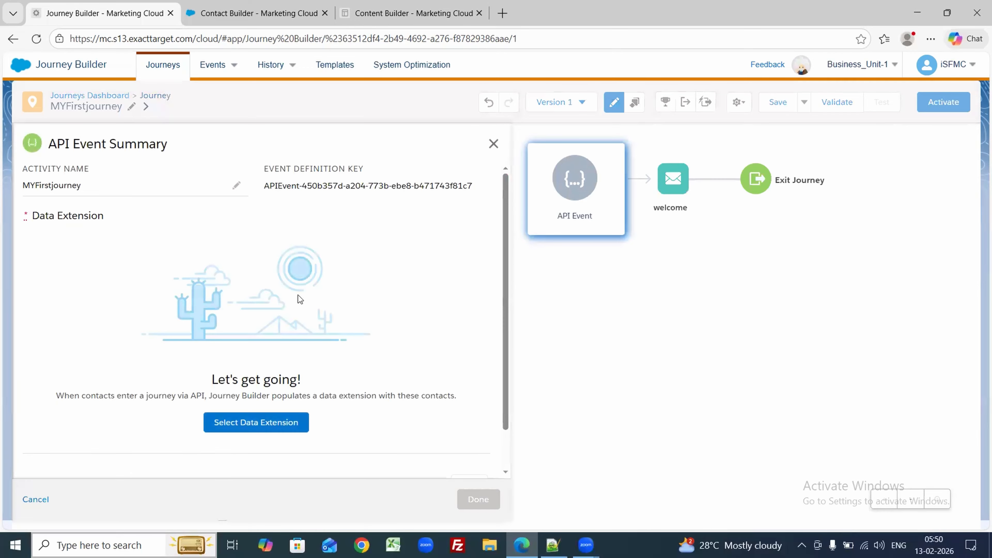
left_click(226, 429)
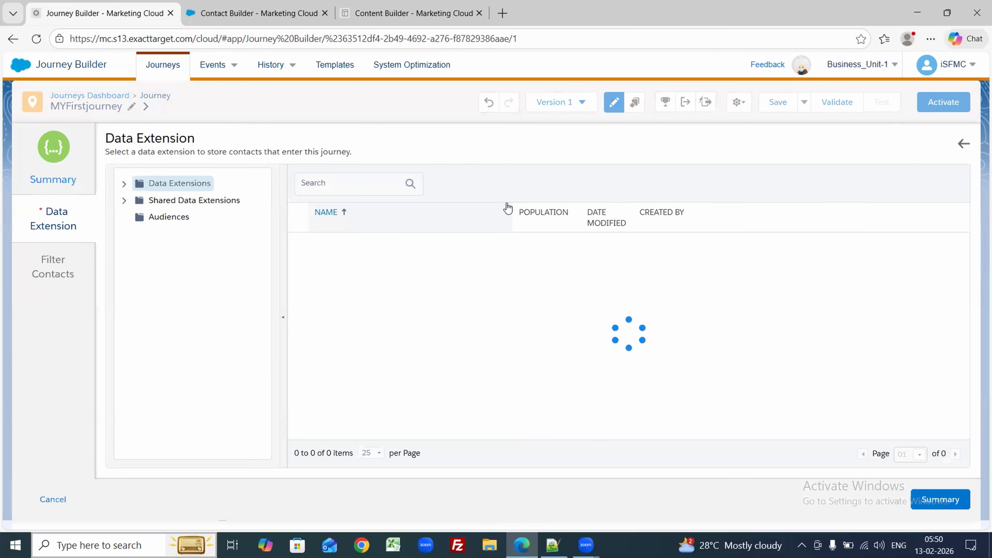
type("aaha")
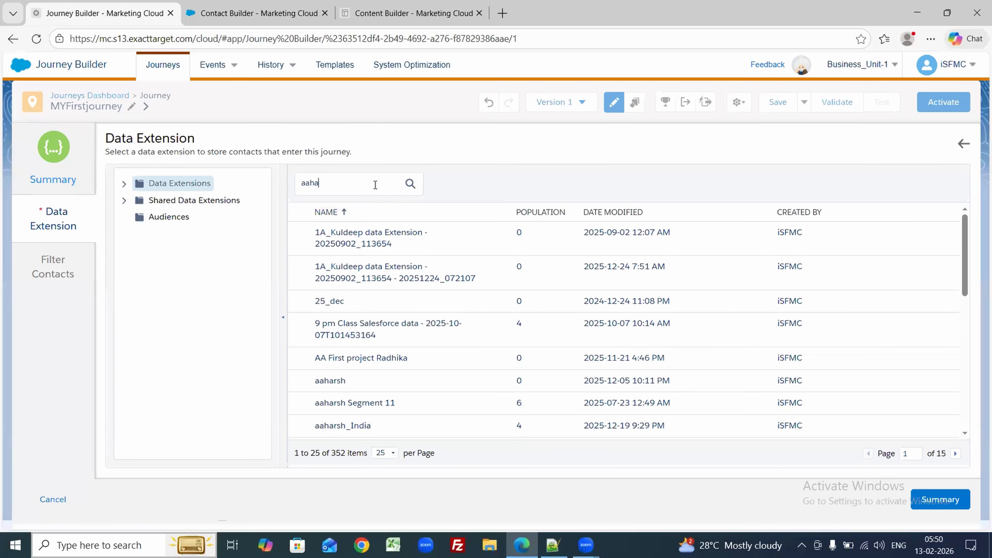
left_click(341, 387)
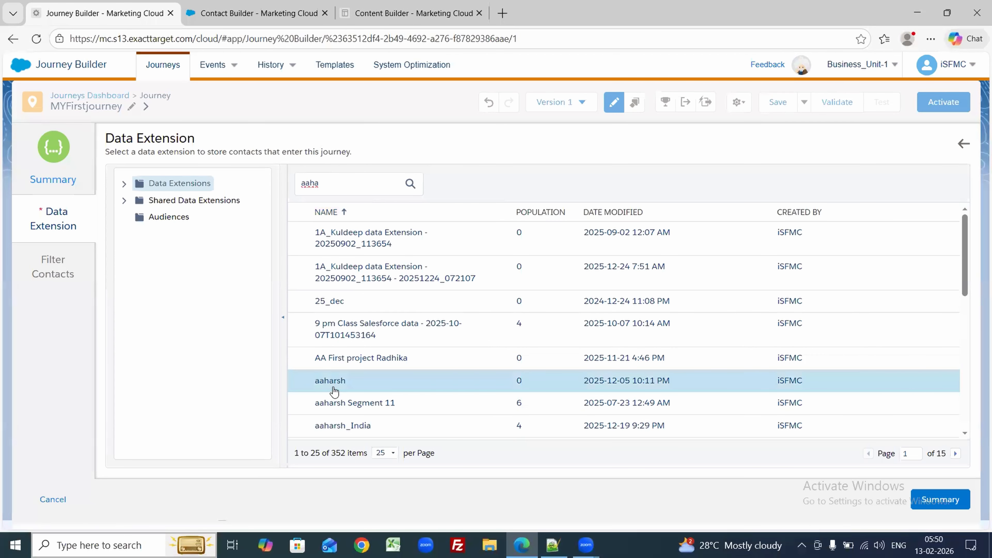
left_click(941, 500)
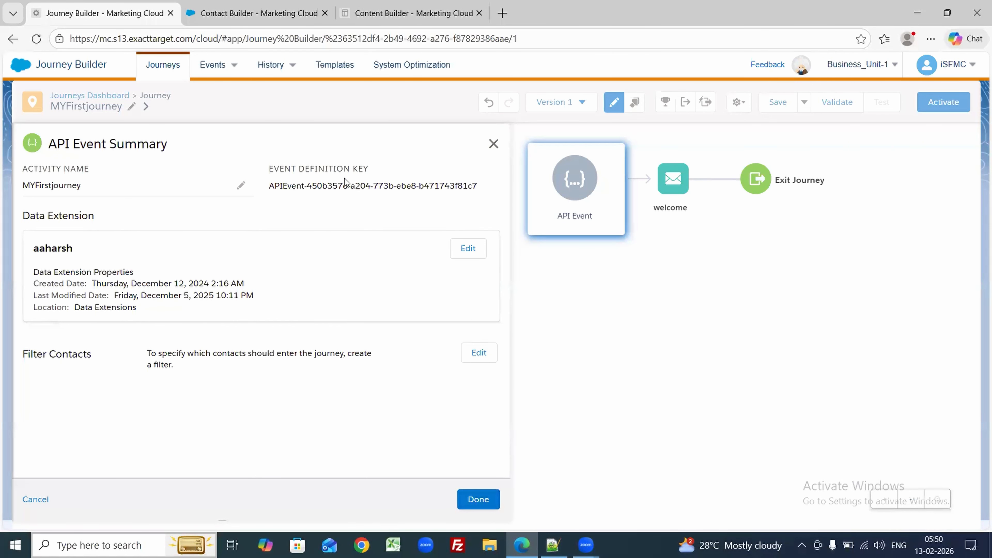
Step: Copy the event definition key APIEvent-450b357d-a204-773b-ebe8-b471743f81c7 into Notepad++
triple_click(328, 191)
key("ctrl+c")
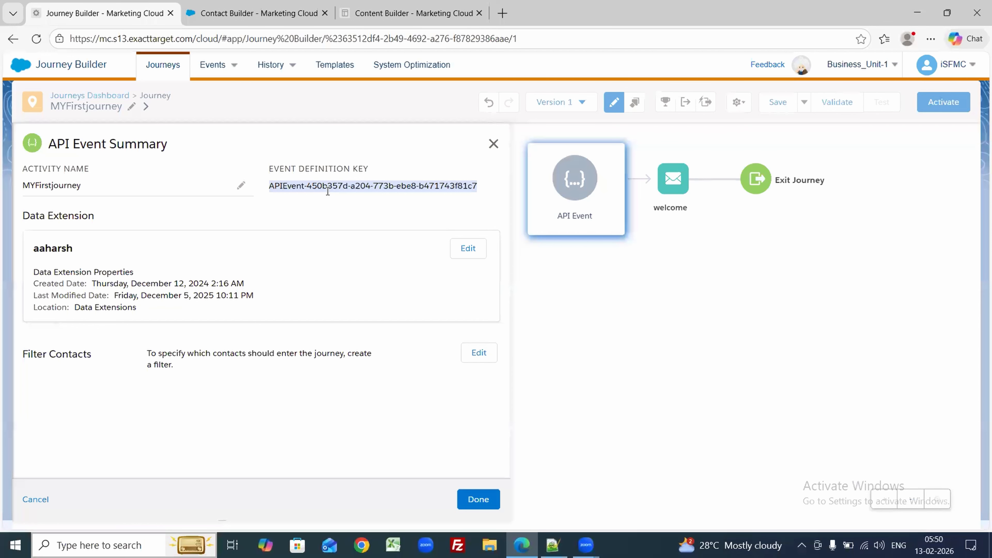
left_click(479, 499)
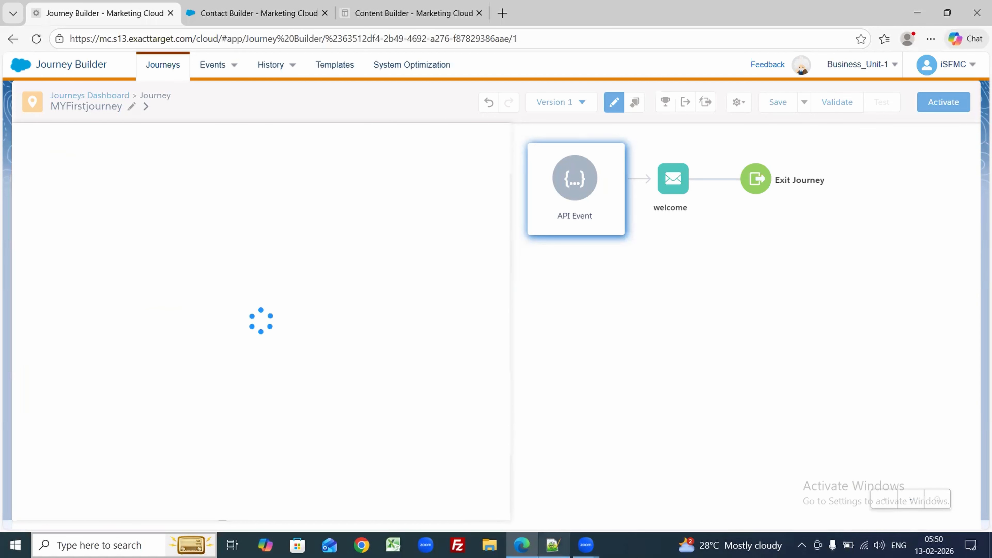
left_click(554, 545)
key("ctrl+a")
key("ctrl+v")
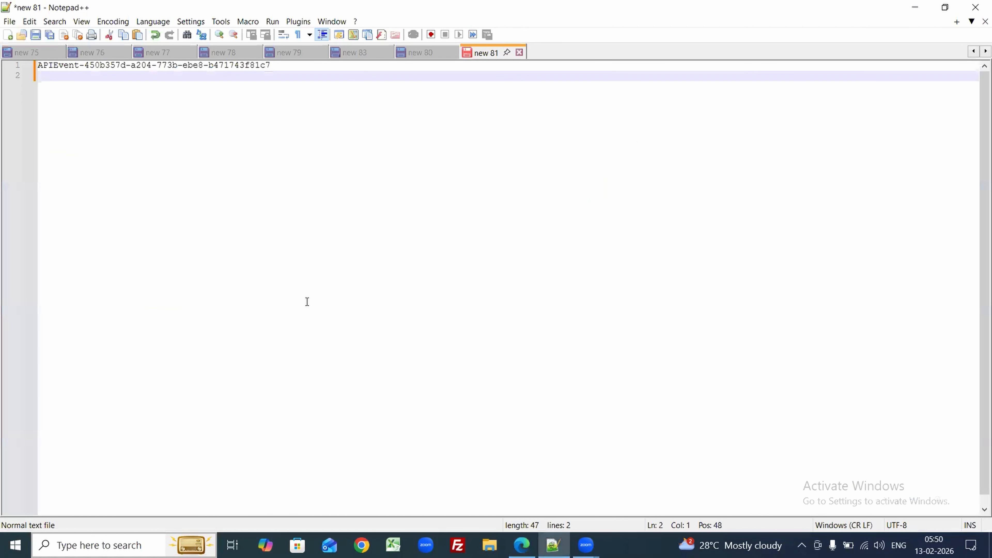
left_click(522, 545)
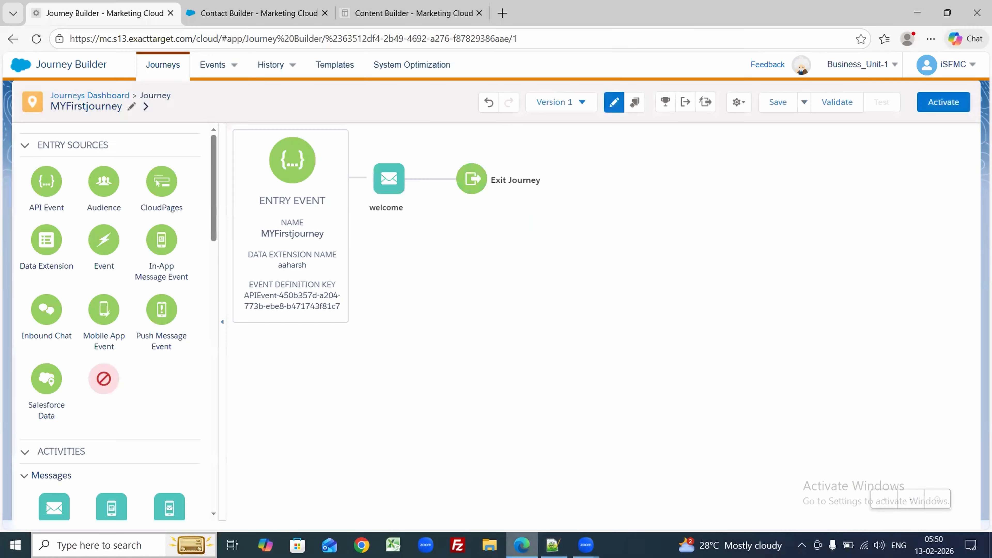
Step: Set Journey Settings' Default Email Address attribute to Email and save MYFirstjourney
left_click(738, 102)
left_click(705, 126)
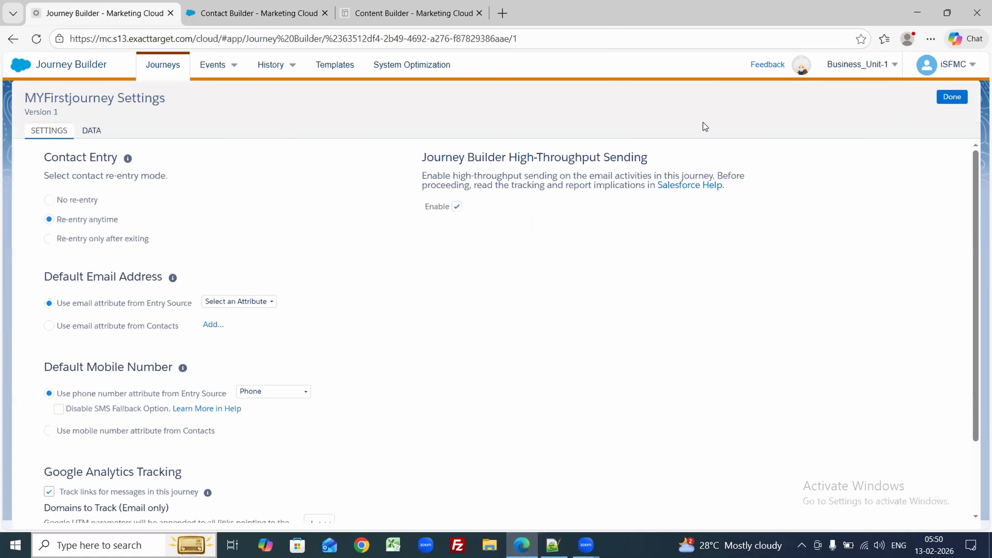
left_click(232, 304)
left_click(221, 329)
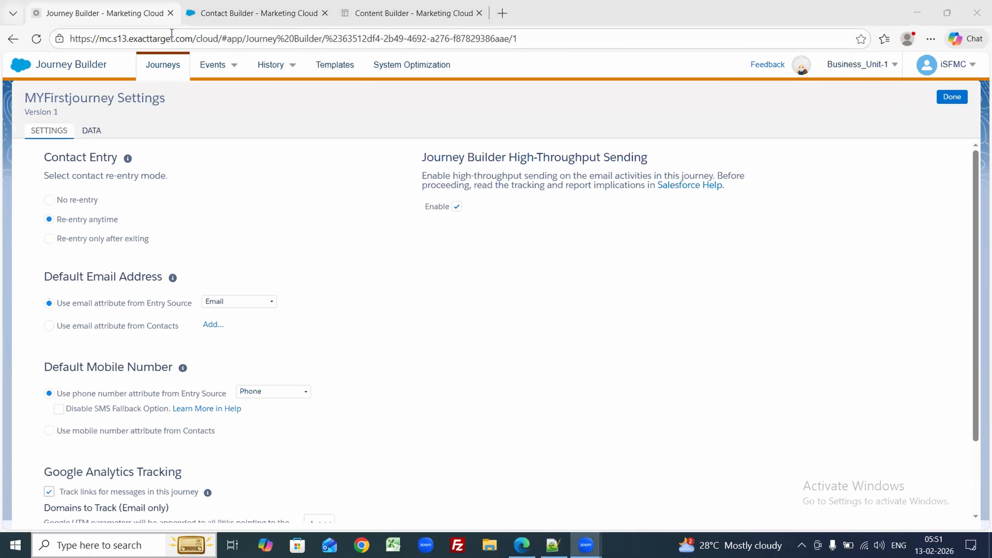
left_click(254, 13)
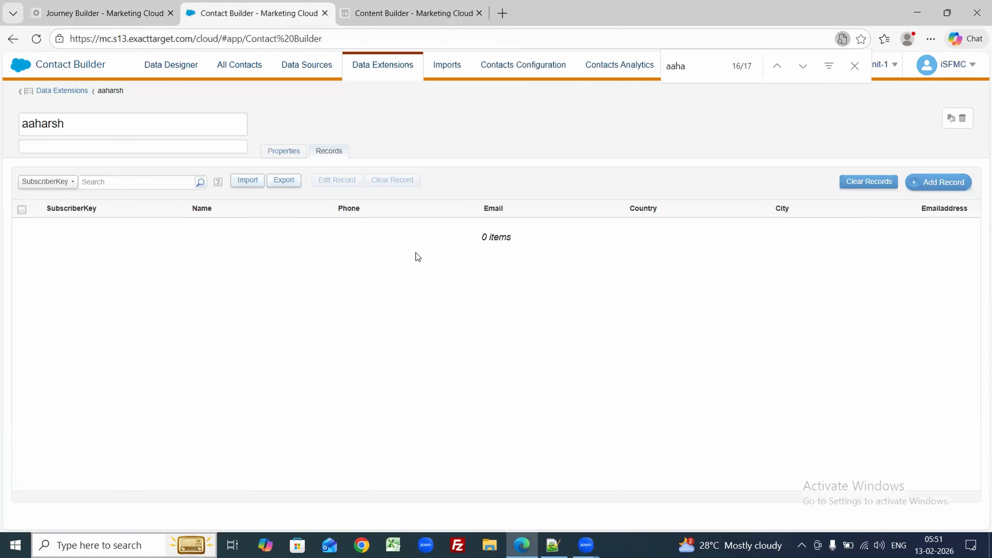
left_click(38, 4)
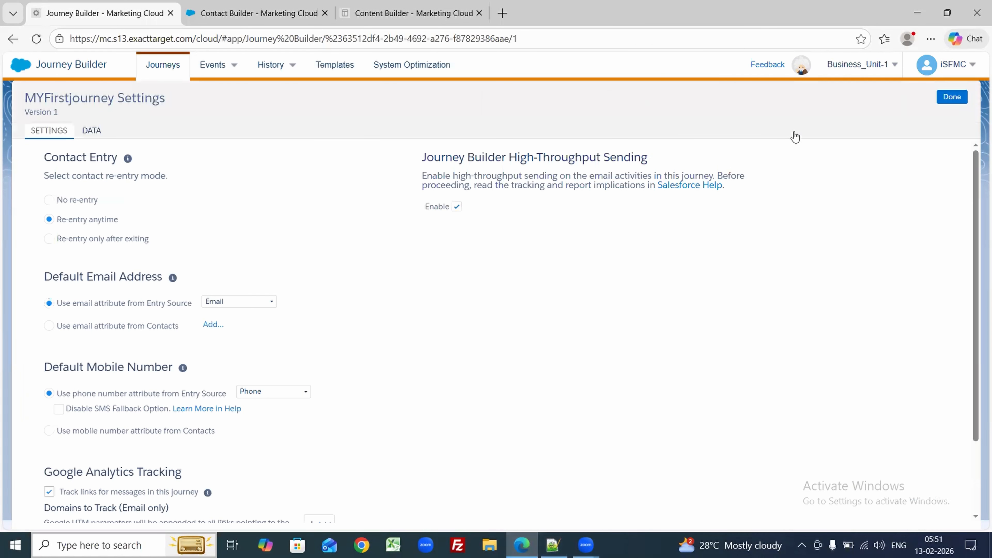
left_click(939, 101)
left_click(781, 104)
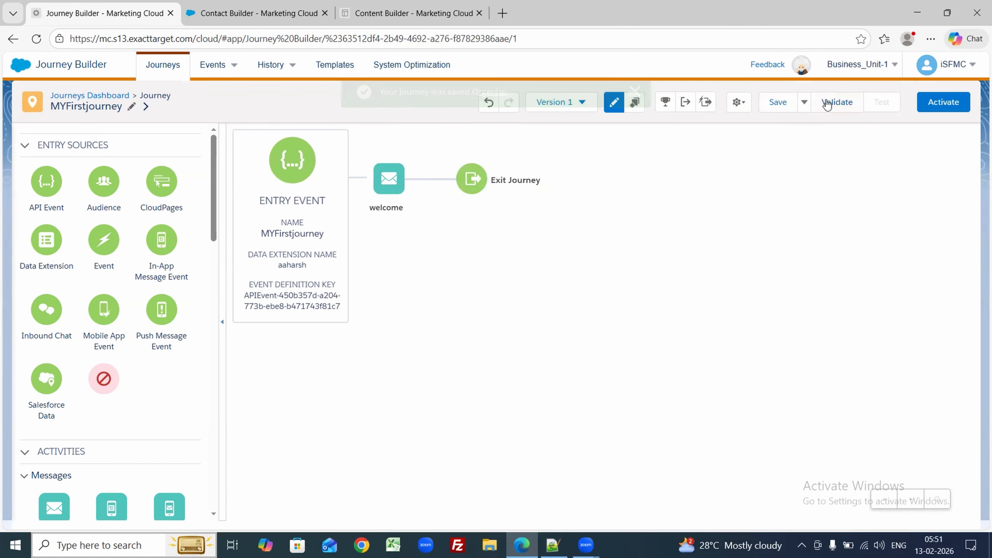
Step: Validate MYFirstjourney with no errors and activate it successfully
left_click(833, 103)
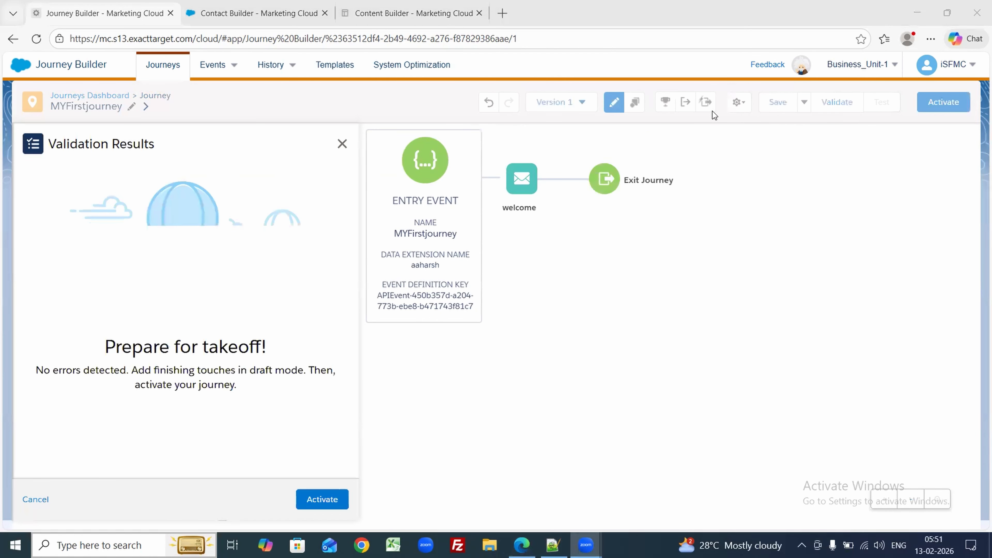
left_click_drag(22, 380, 180, 373)
left_click(19, 382)
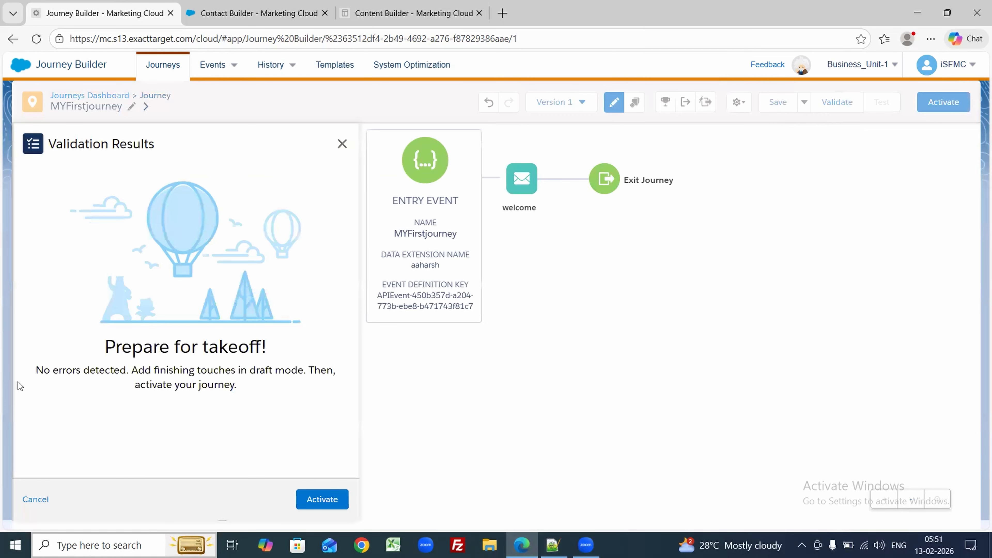
left_click(318, 490)
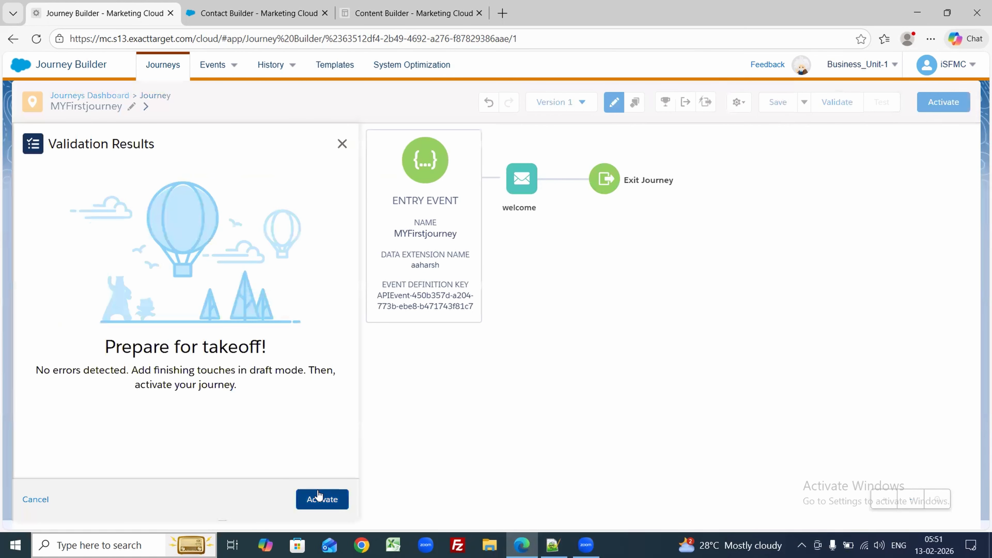
left_click(654, 246)
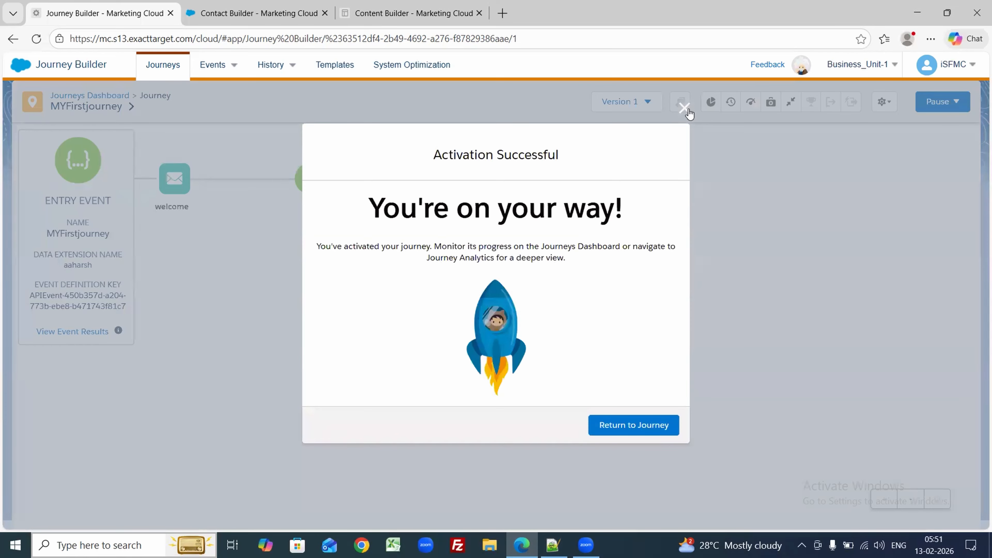
left_click(683, 108)
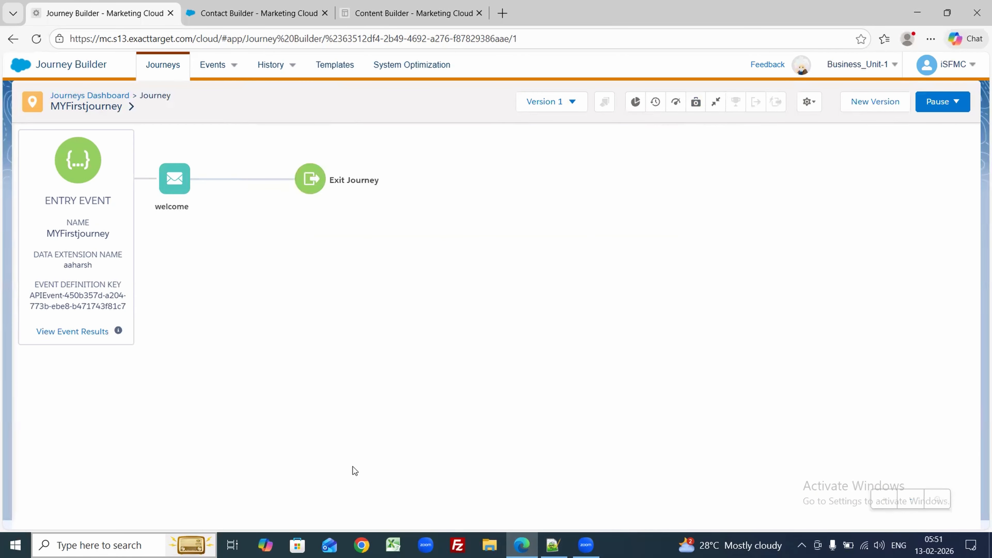
left_click(553, 545)
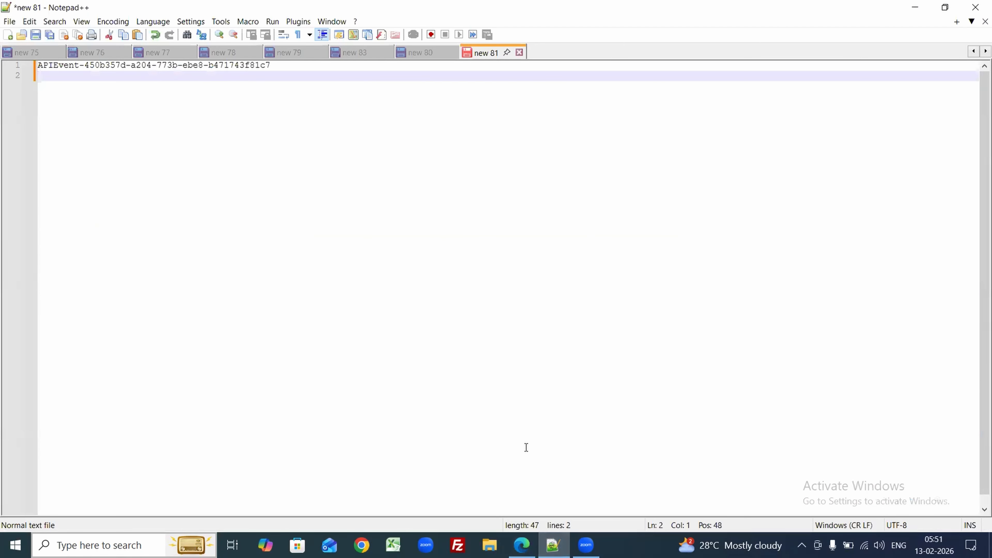
mouse_move(522, 545)
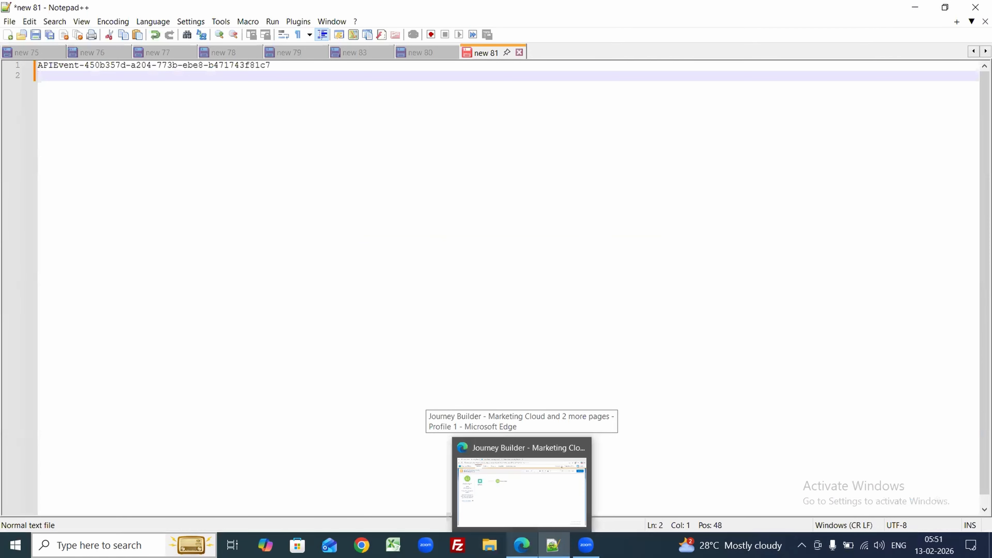
left_click(522, 489)
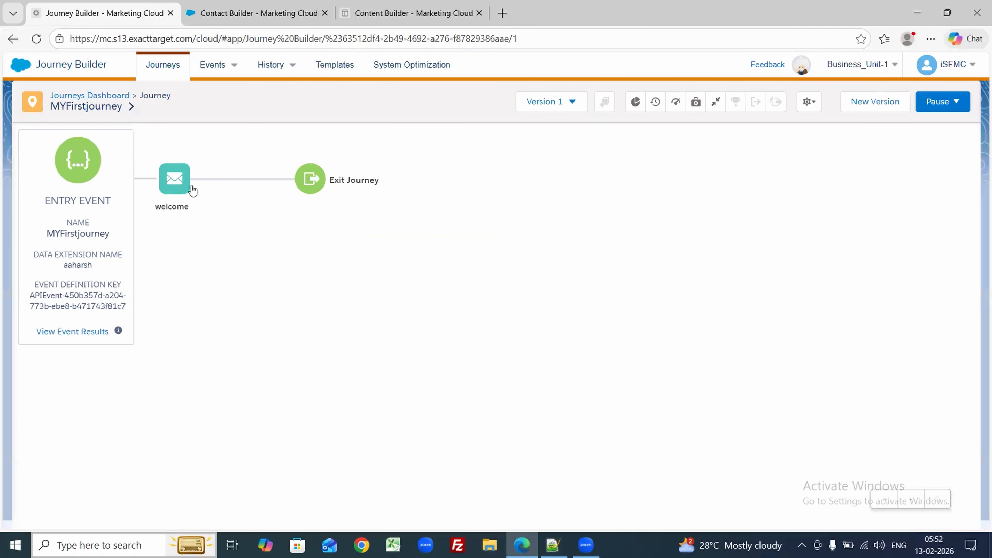
Step: Duplicate the journey tab and open Setup from the user menu
right_click(89, 6)
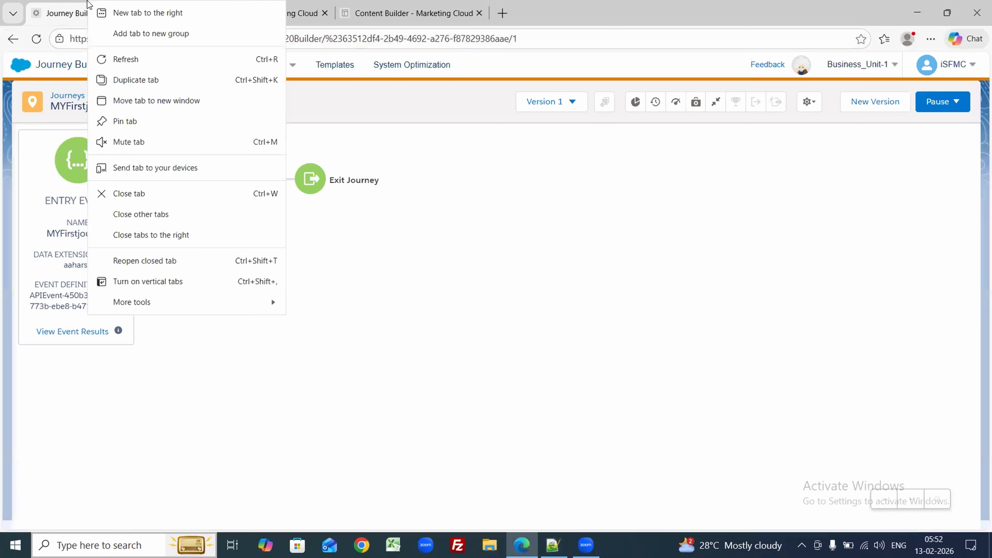
left_click(120, 78)
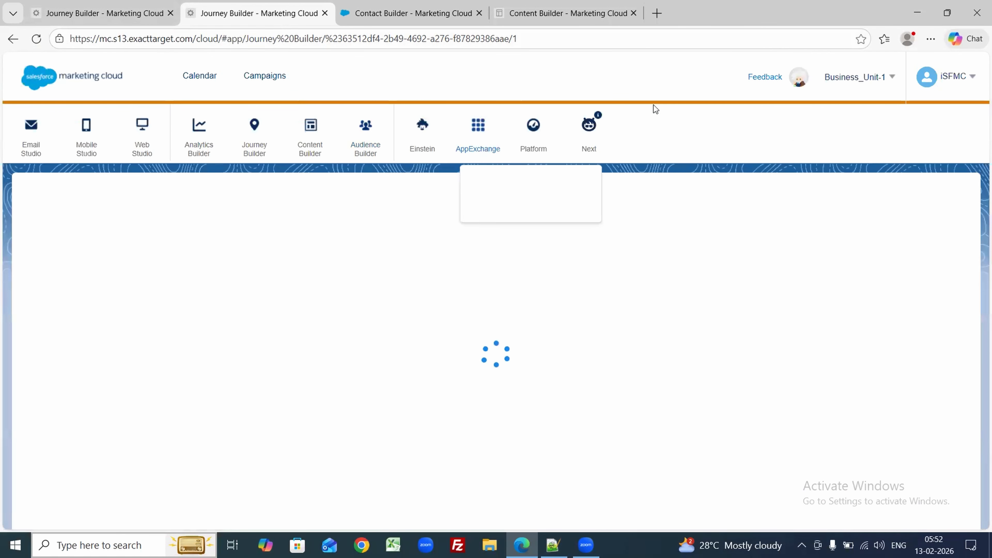
mouse_move(967, 83)
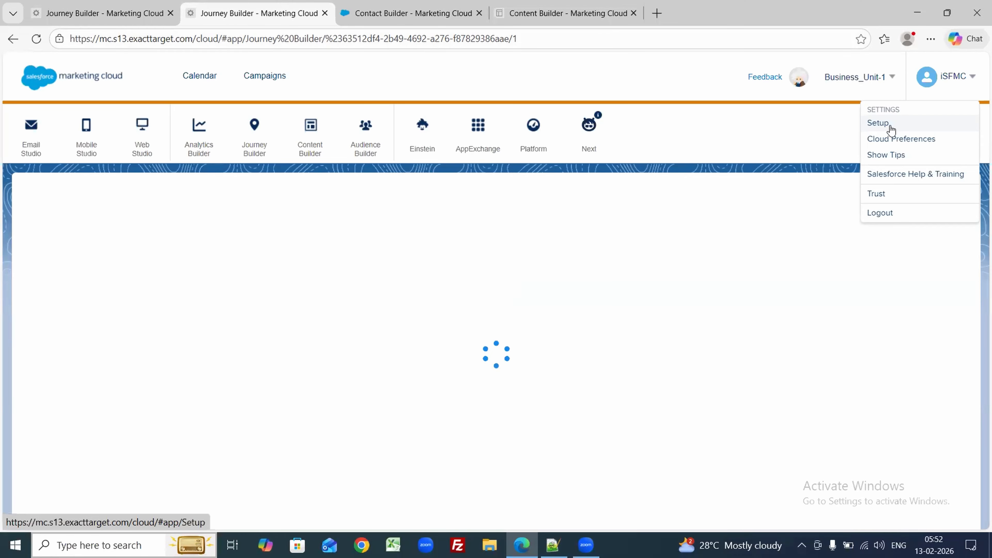
left_click(878, 123)
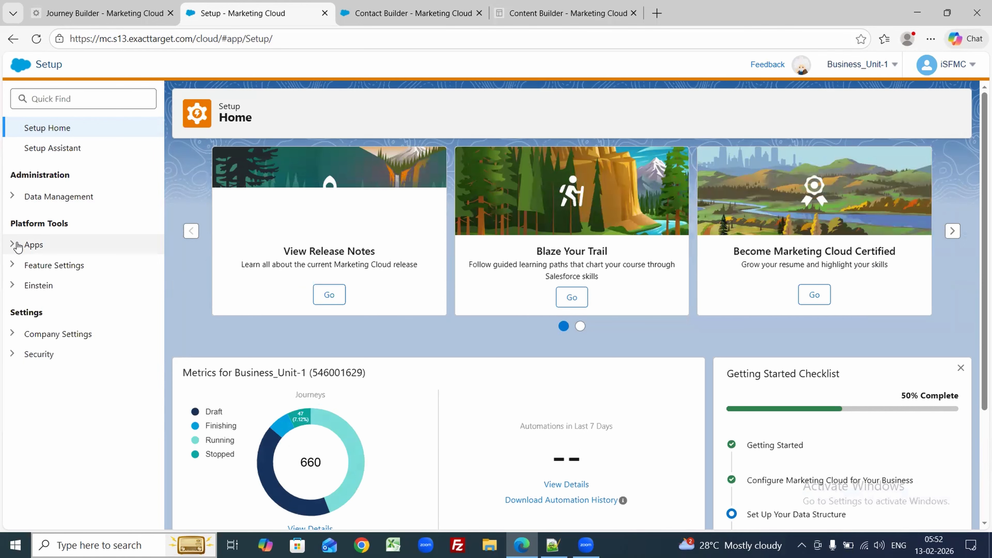
left_click(13, 39)
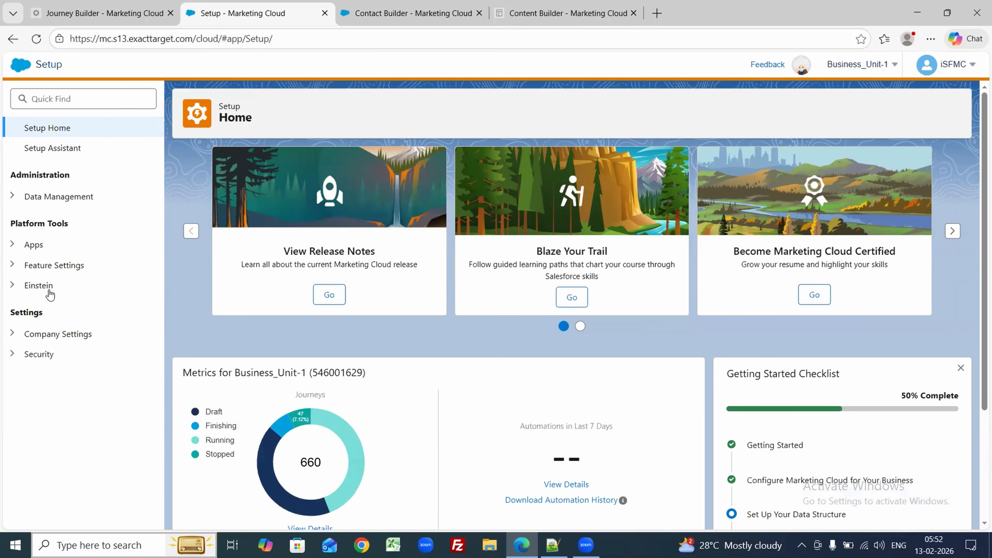
Step: Open Installed Packages under Setup's Apps section
left_click(12, 245)
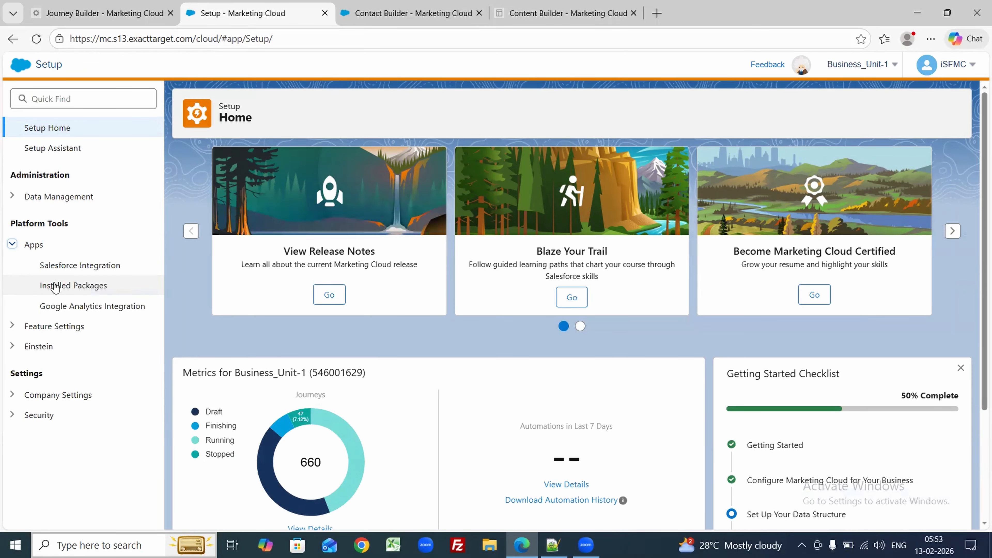
left_click(72, 286)
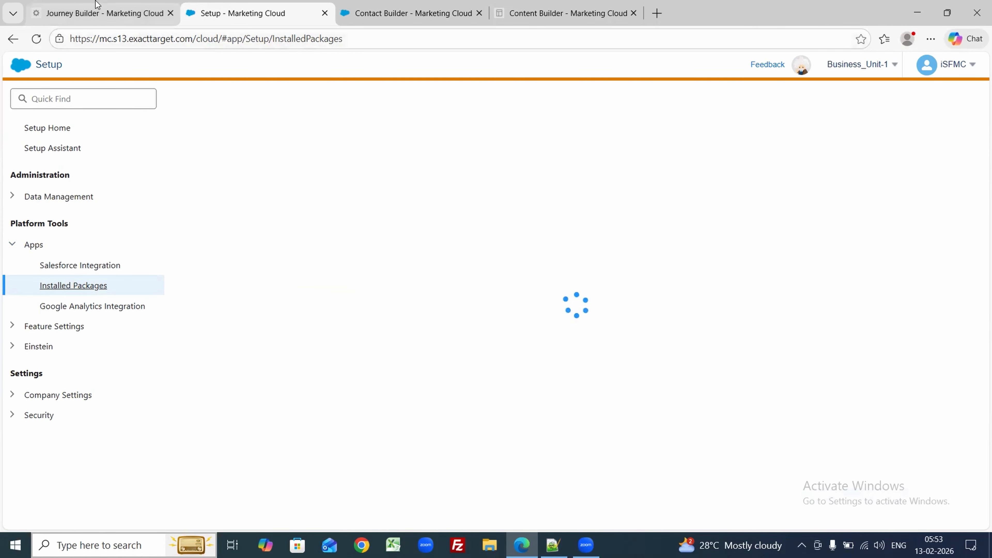
left_click(98, 8)
left_click(78, 226)
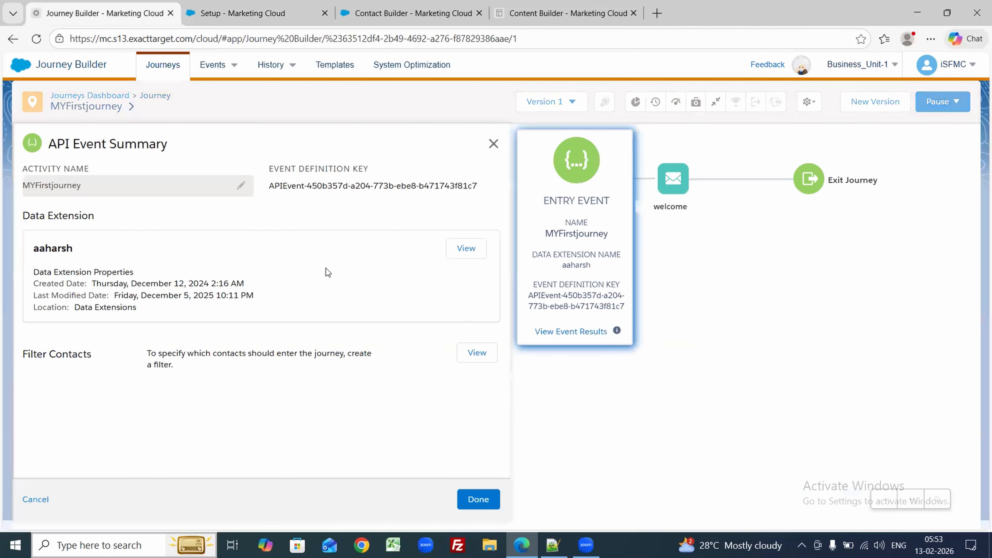
triple_click(360, 180)
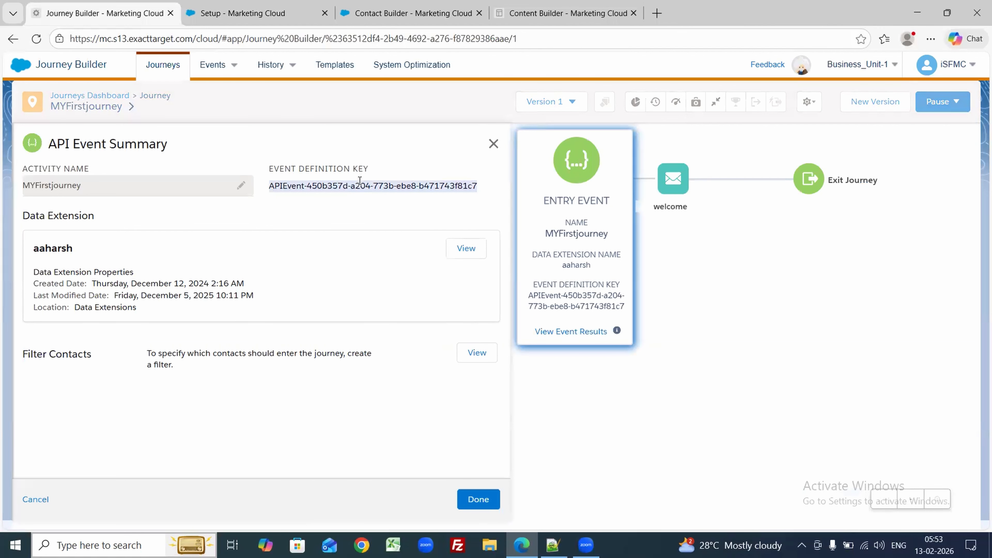
left_click(553, 545)
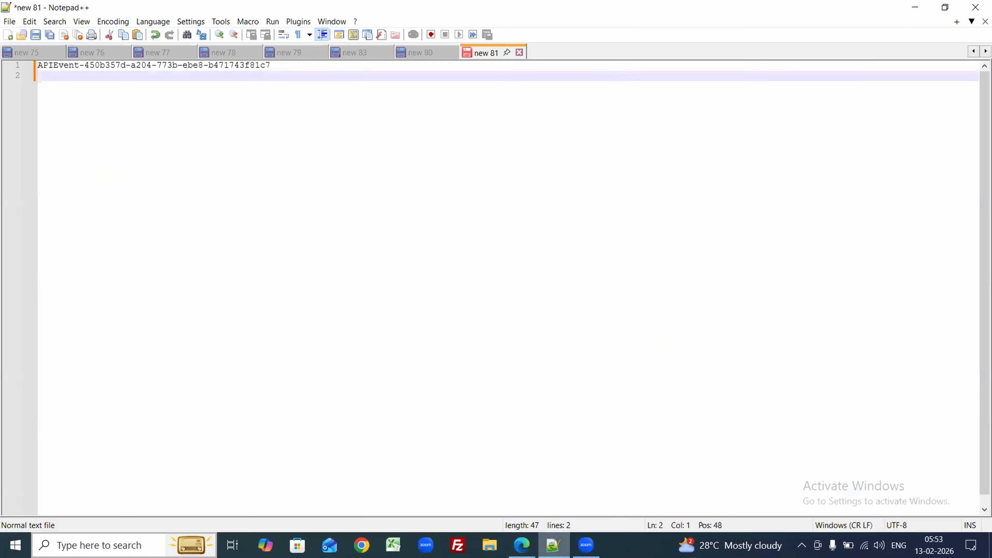
key("alt+Tab")
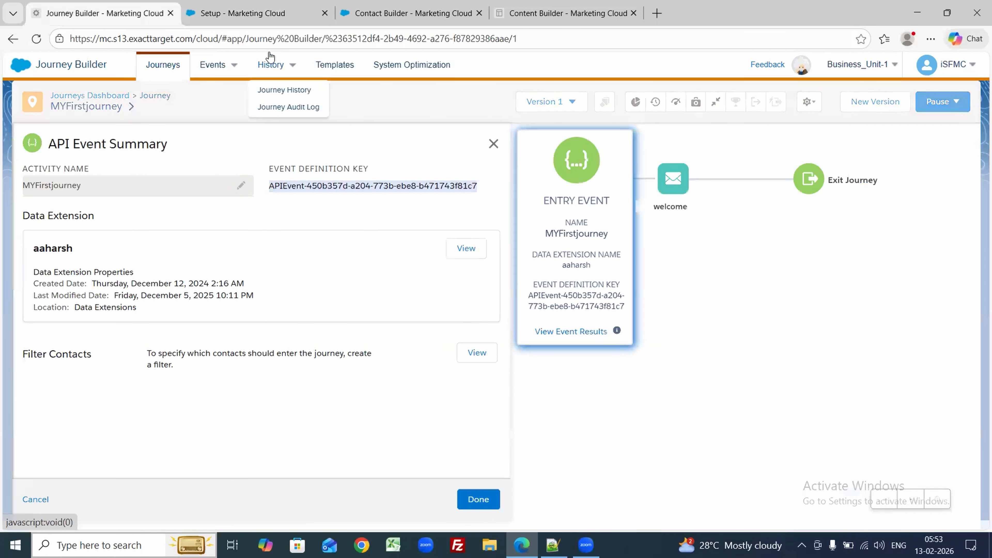
left_click(36, 500)
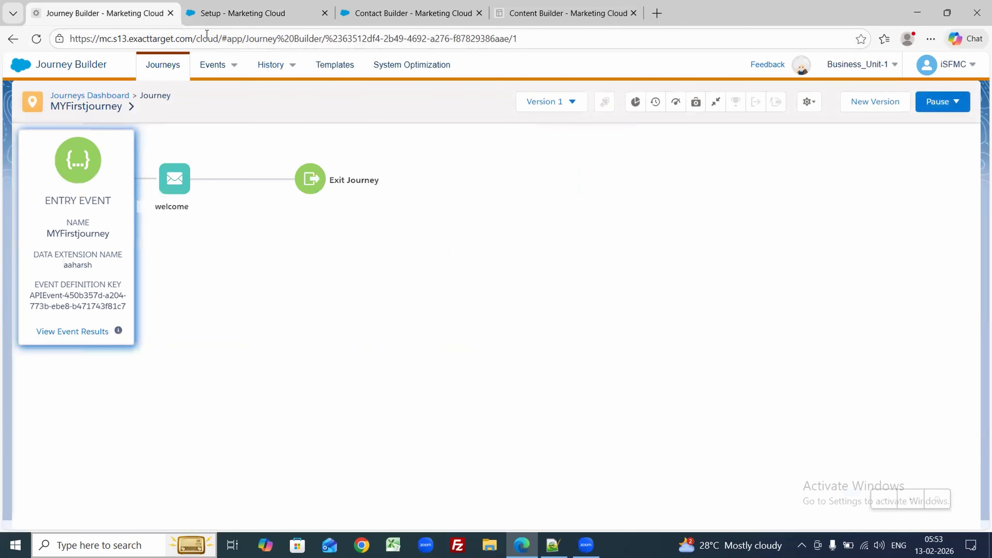
left_click(232, 5)
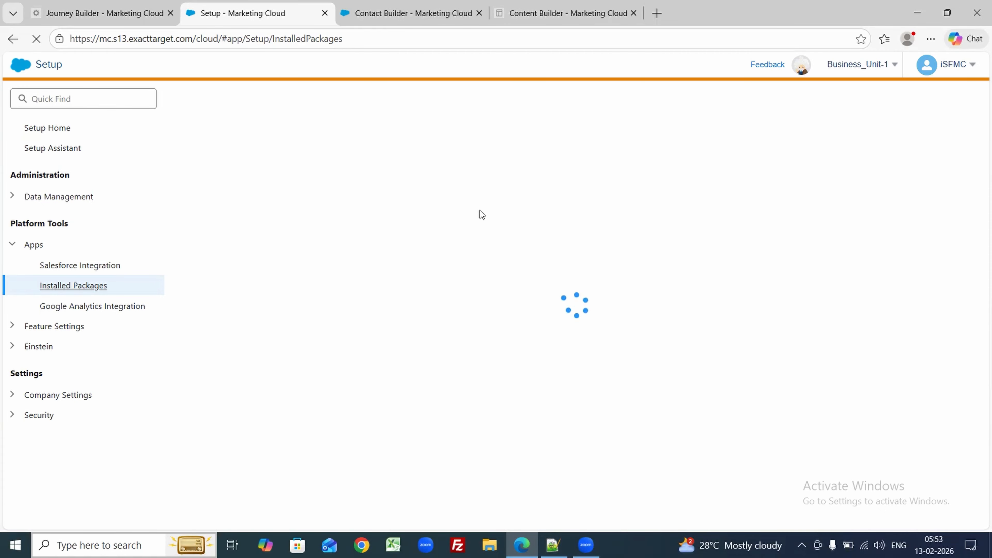
Step: Reload the stuck Installed Packages page and open Windows search
left_click(38, 38)
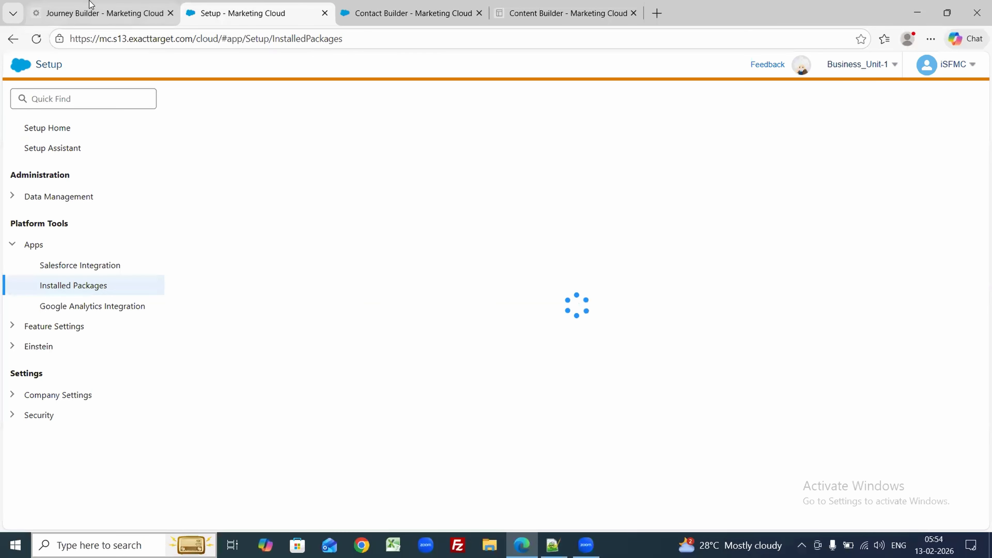
key("super+s")
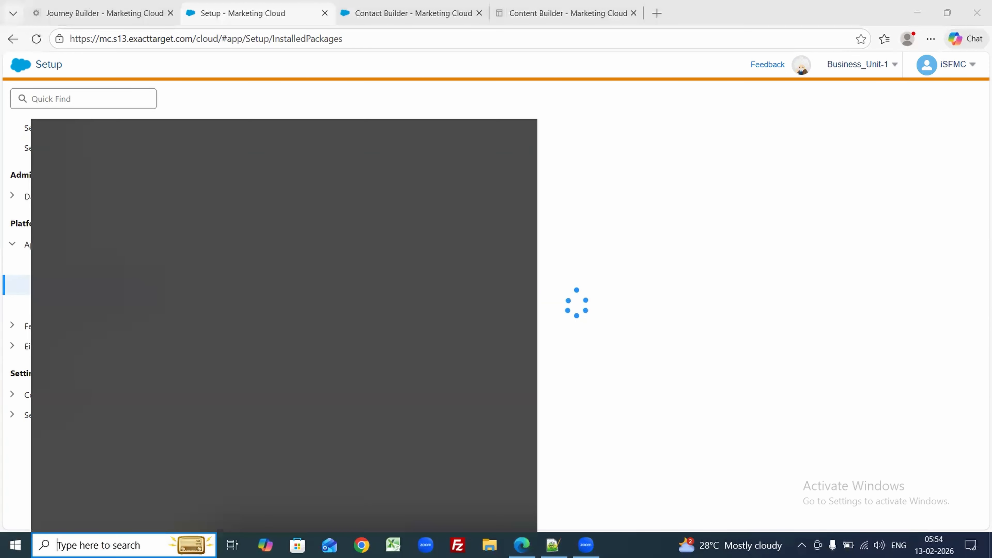
type("postman")
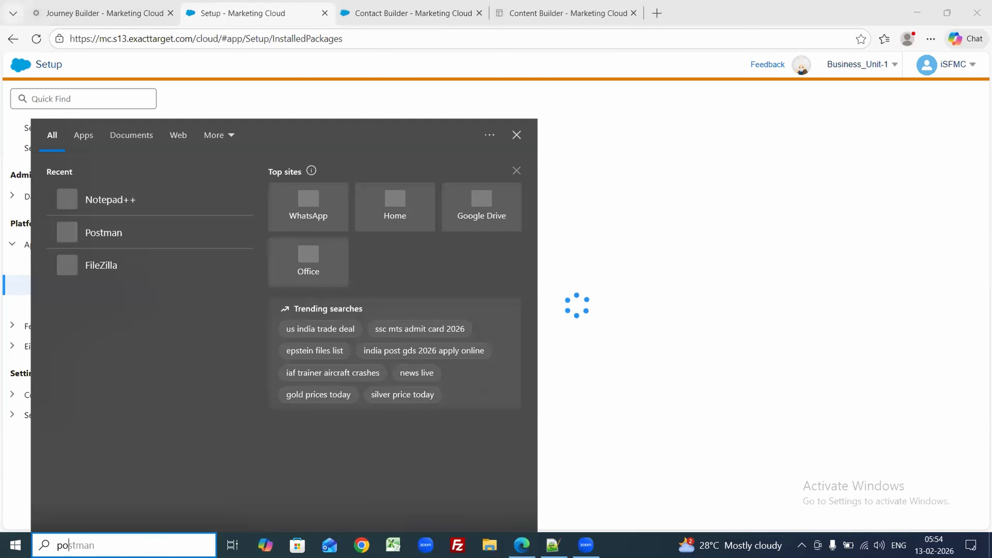
left_click(193, 9)
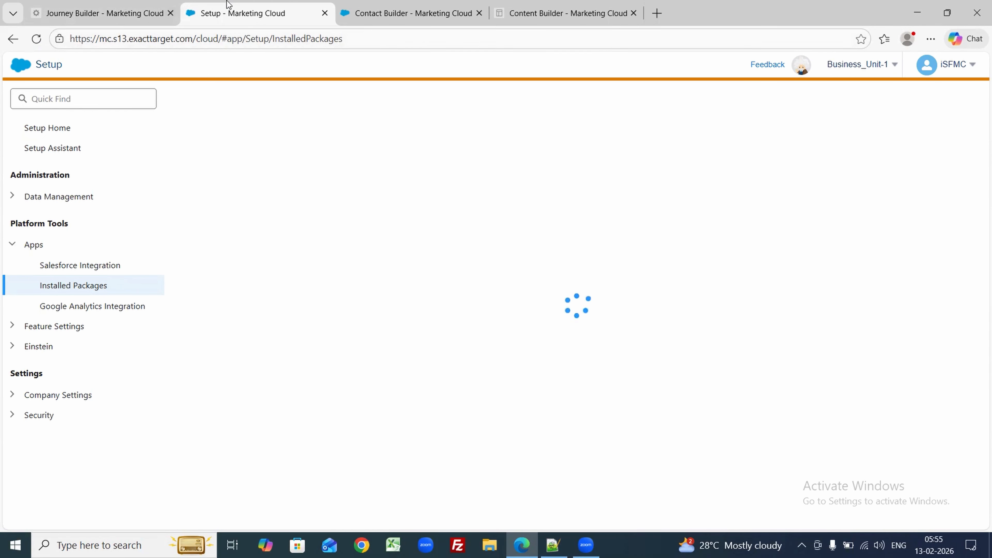
Step: Close the stuck Setup tab and reopen Setup > Apps > Installed Packages
left_click(400, 4)
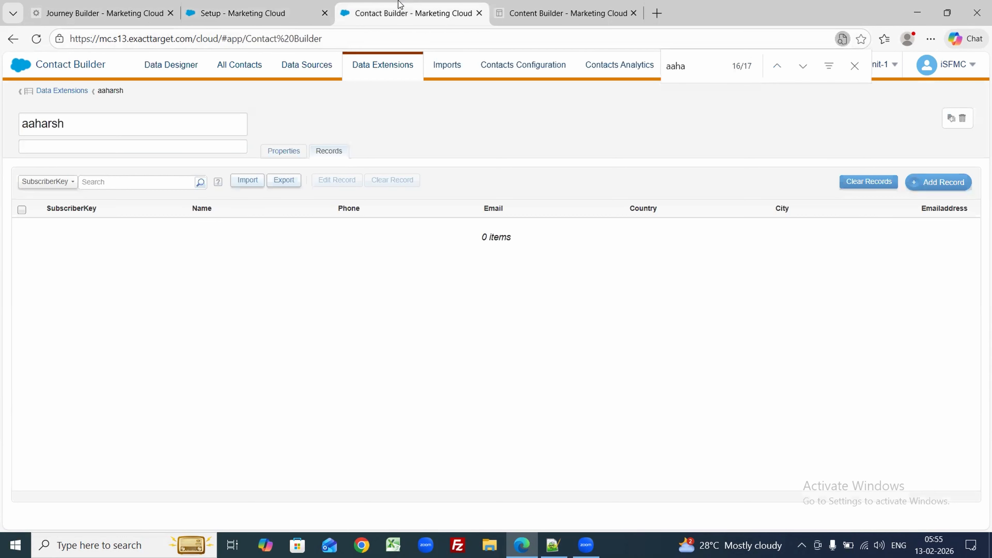
left_click(325, 13)
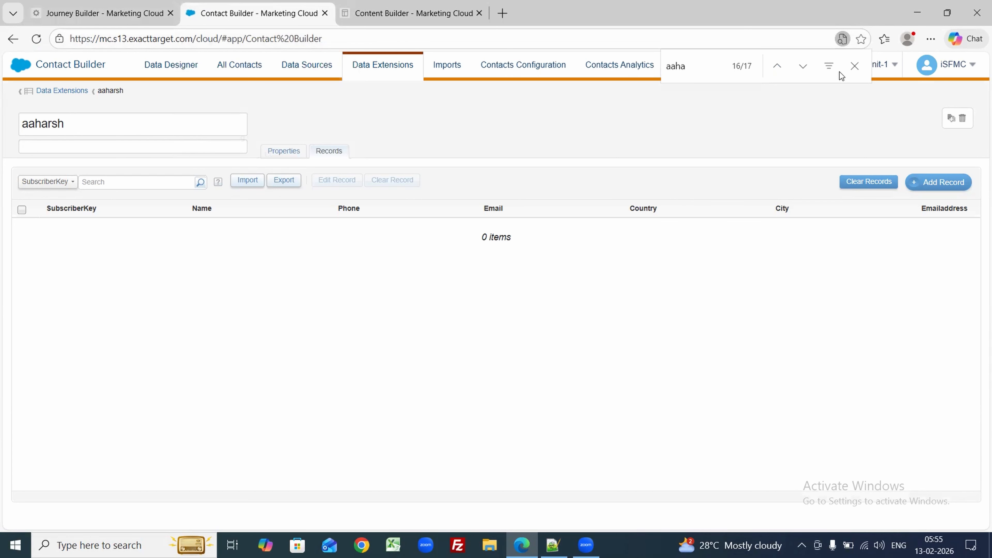
left_click(918, 97)
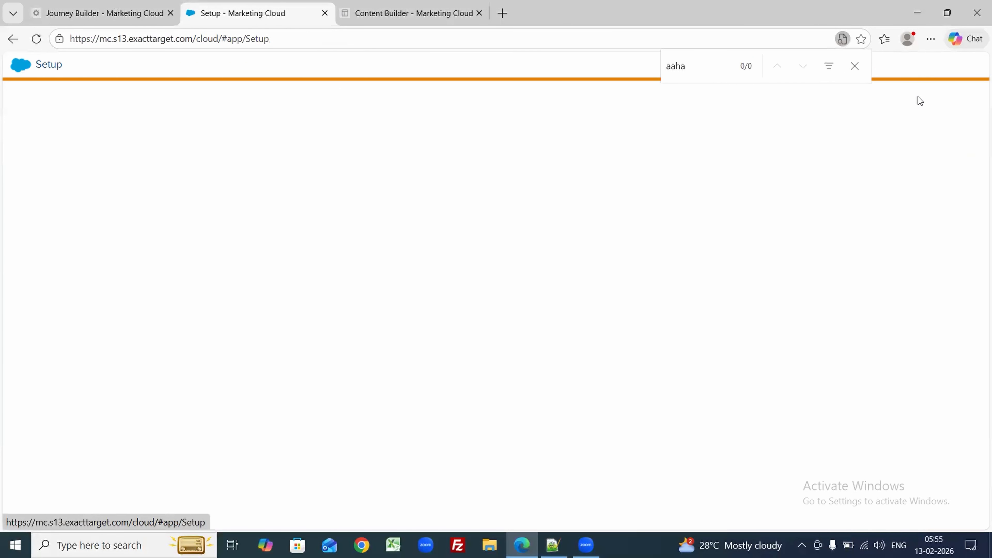
left_click(858, 67)
mouse_move(862, 72)
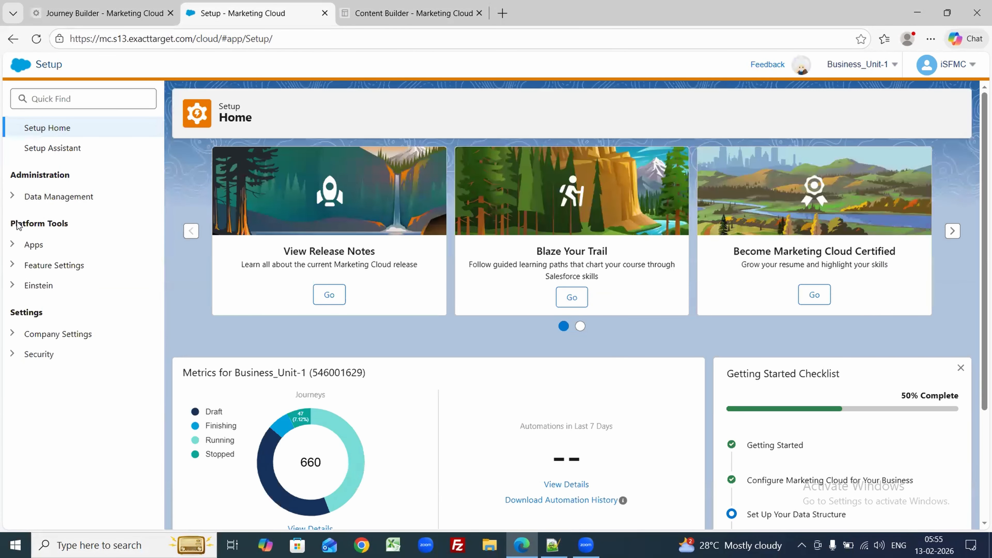
left_click(14, 246)
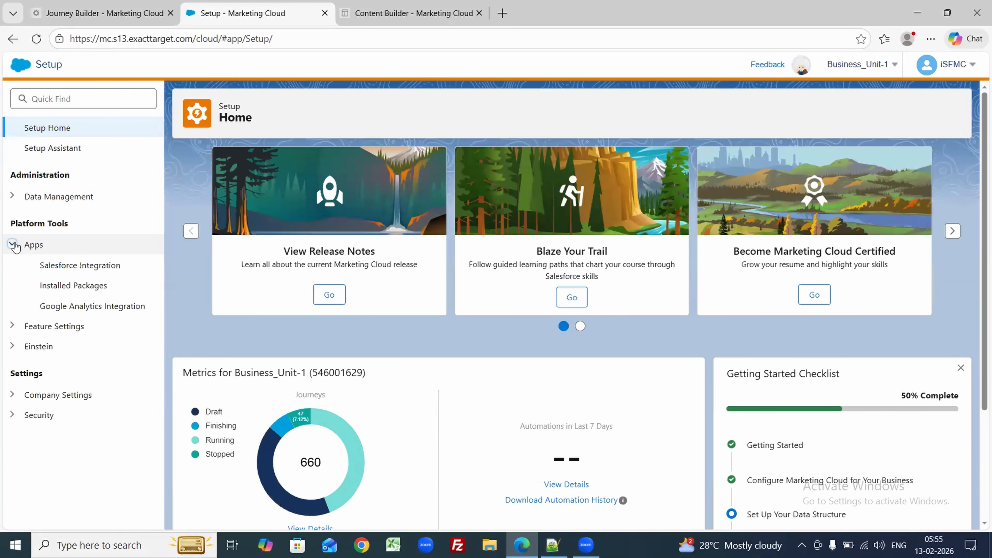
left_click(35, 288)
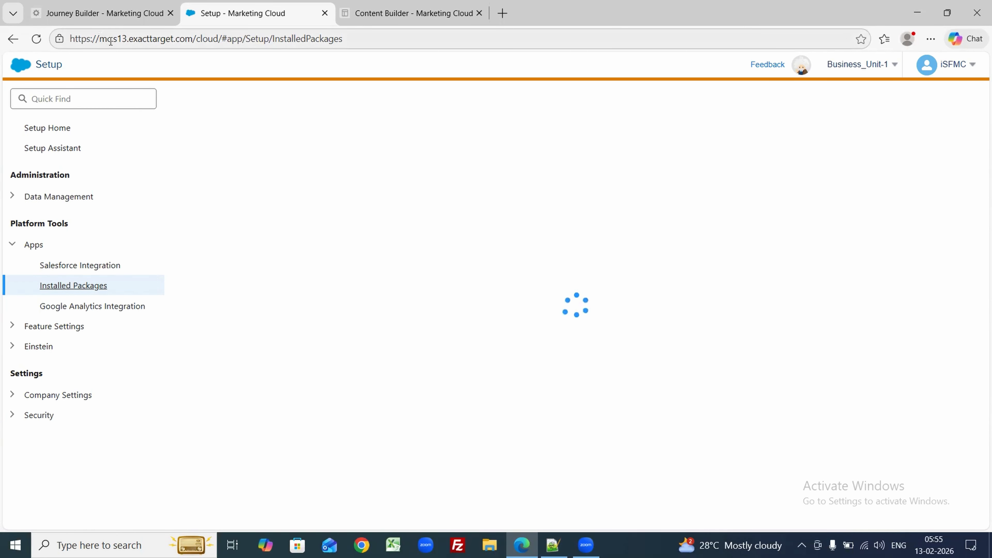
Step: Highlight the subdomain mc.s13 in the page address
left_click_drag(129, 40, 101, 42)
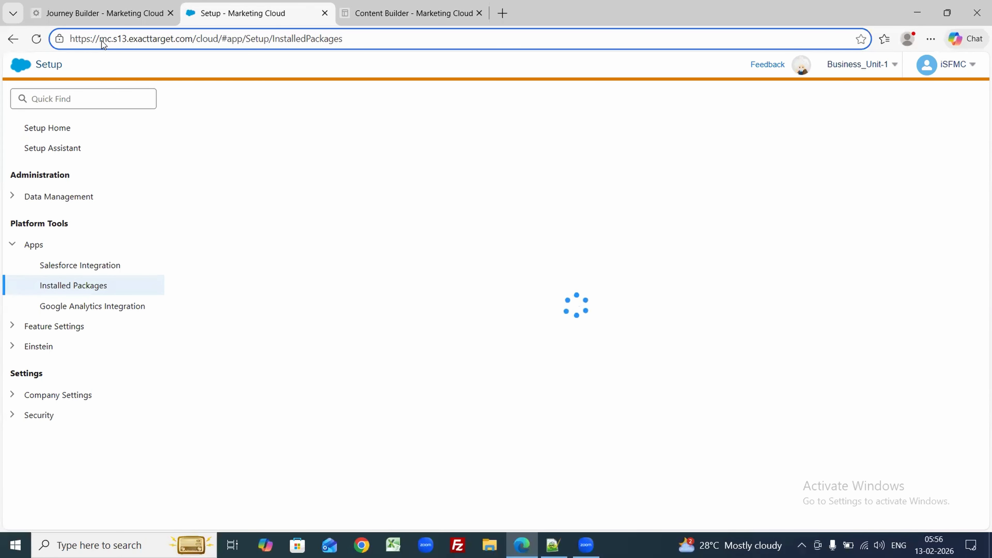
left_click_drag(102, 41, 127, 40)
left_click_drag(117, 40, 128, 44)
left_click_drag(118, 42, 105, 43)
left_click_drag(98, 43, 126, 43)
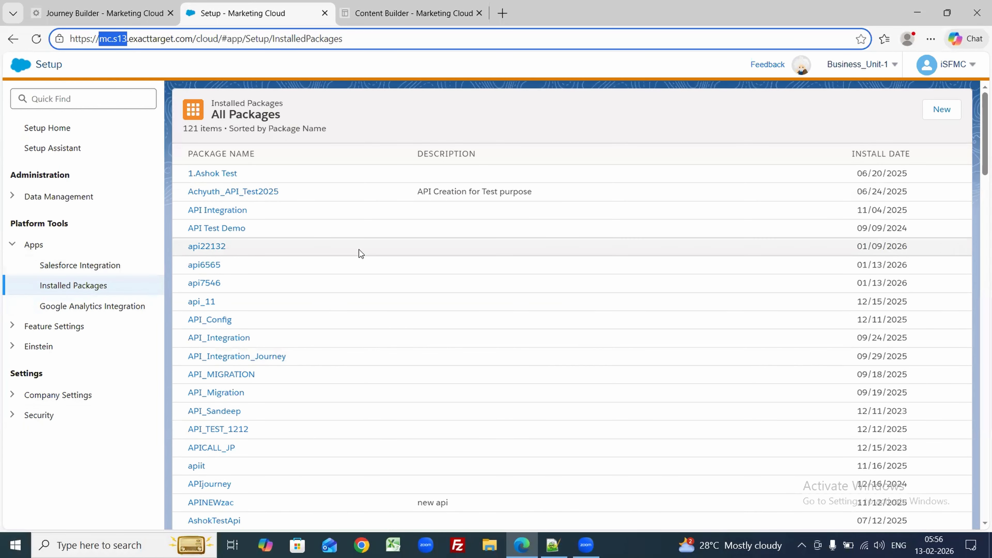
Step: Create and save a new installed package named APIwELCOME, then scroll to its Components area
left_click(93, 459)
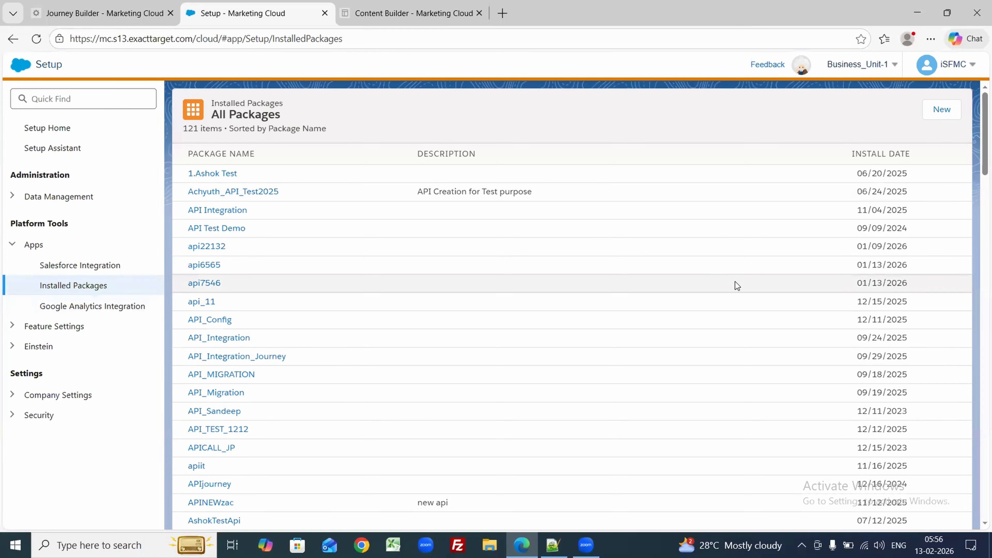
left_click(947, 117)
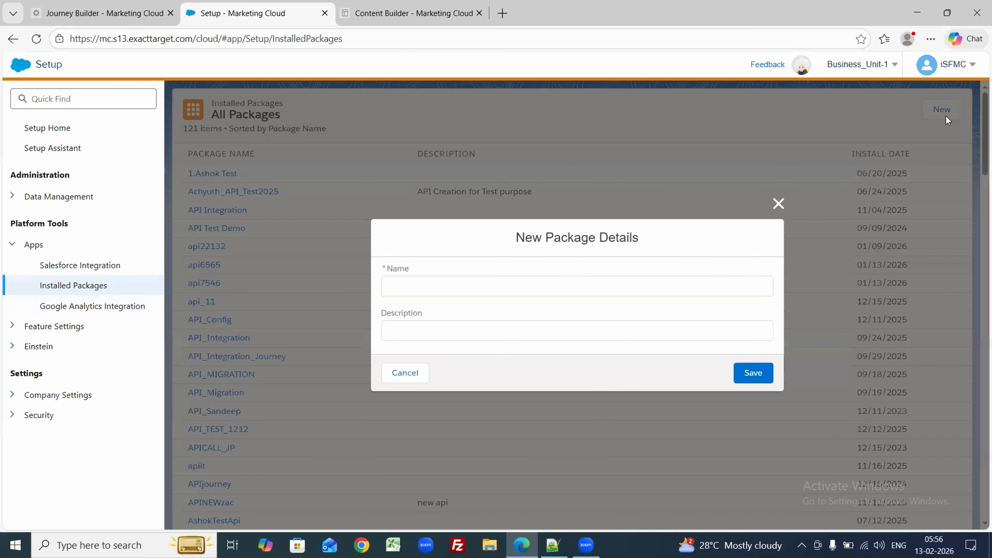
left_click(401, 282)
left_click(101, 5)
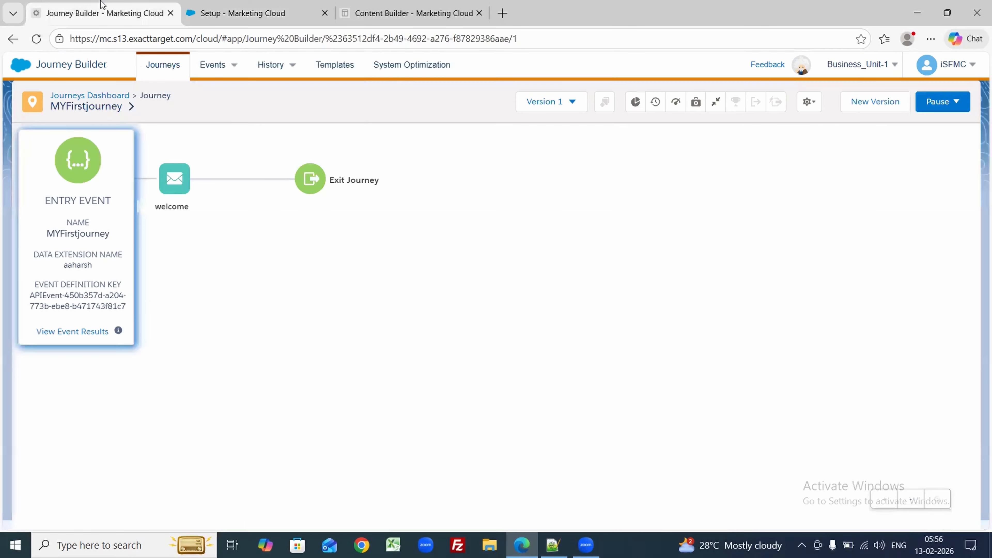
left_click(269, 6)
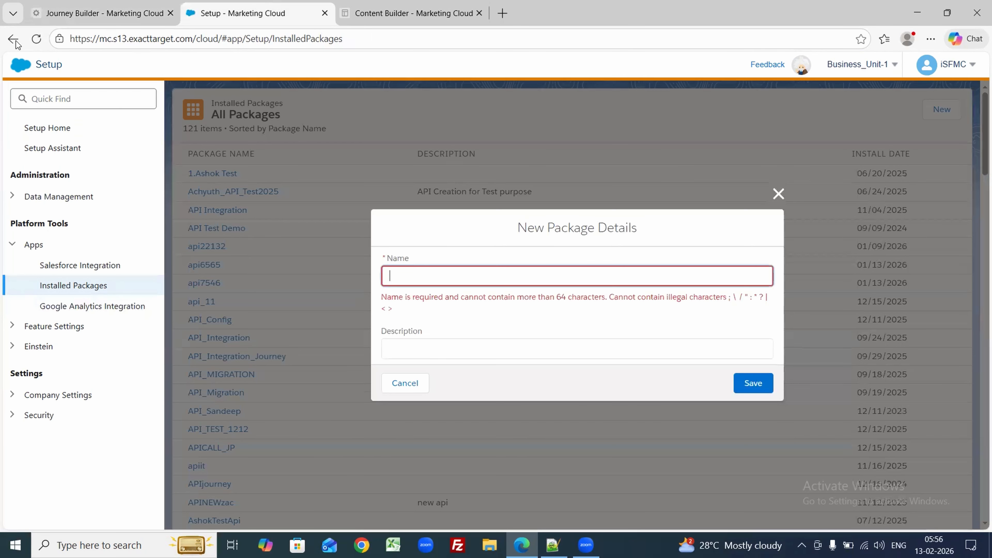
left_click(408, 279)
type("API")
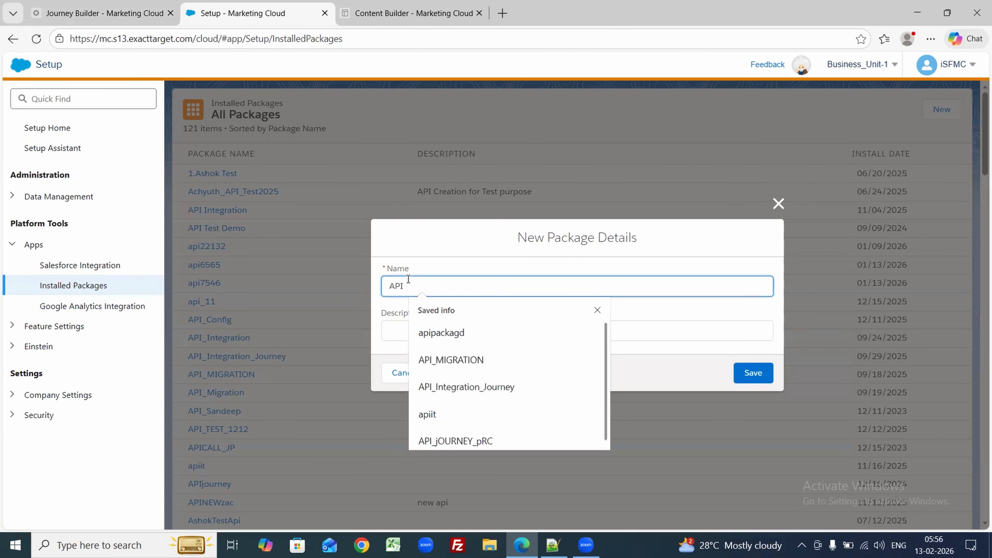
type("eLCO")
key("BackSpace")
key("BackSpace")
key("BackSpace")
key("BackSpace")
type("wELCOME")
left_click(758, 374)
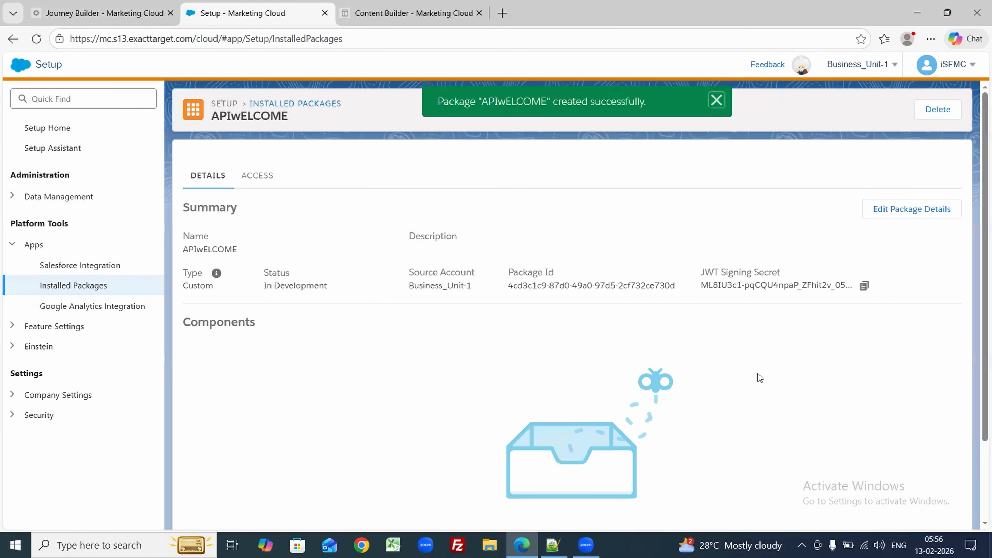
scroll(978, 377, "down", 3)
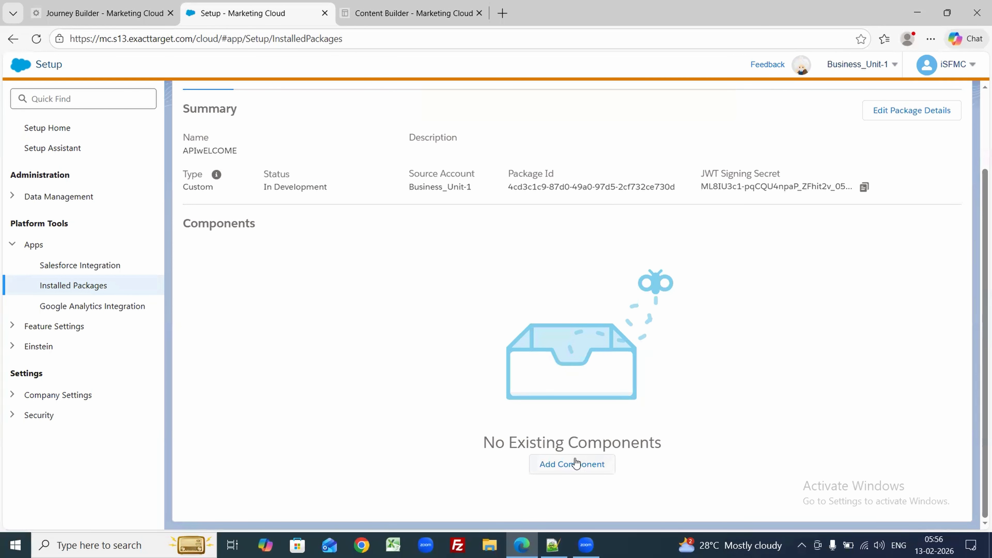
Step: Add an API Integration component to APIwELCOME using the Server-to-Server integration type
left_click(564, 463)
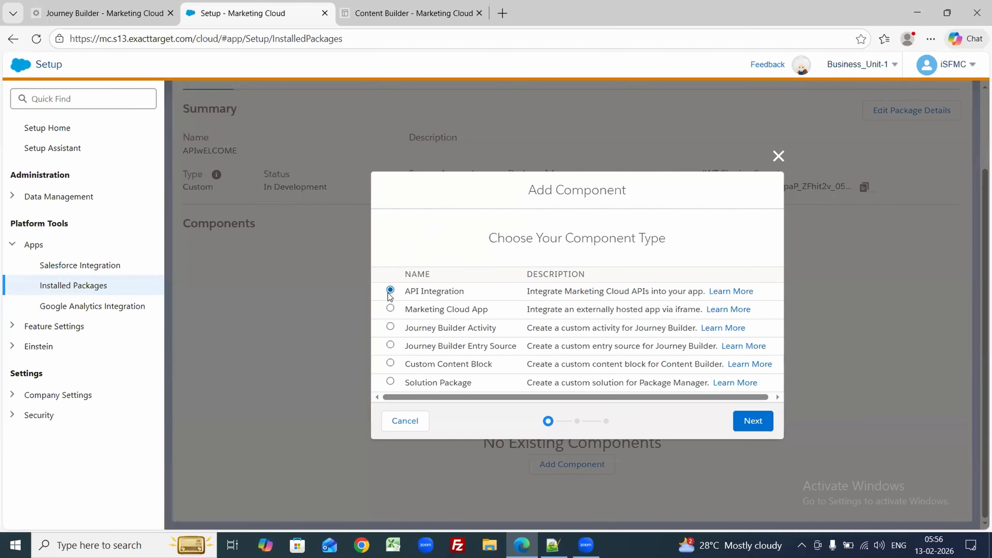
left_click(754, 424)
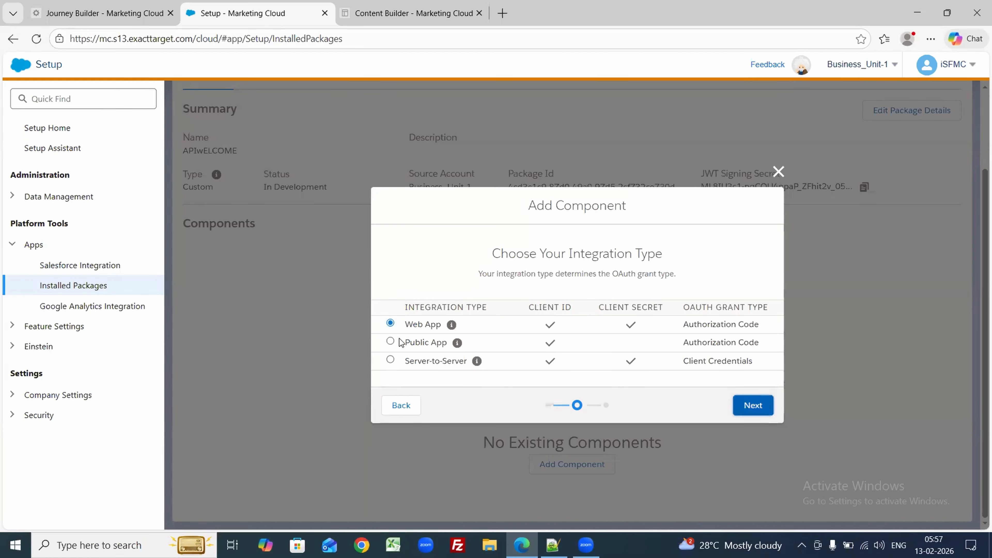
left_click(390, 360)
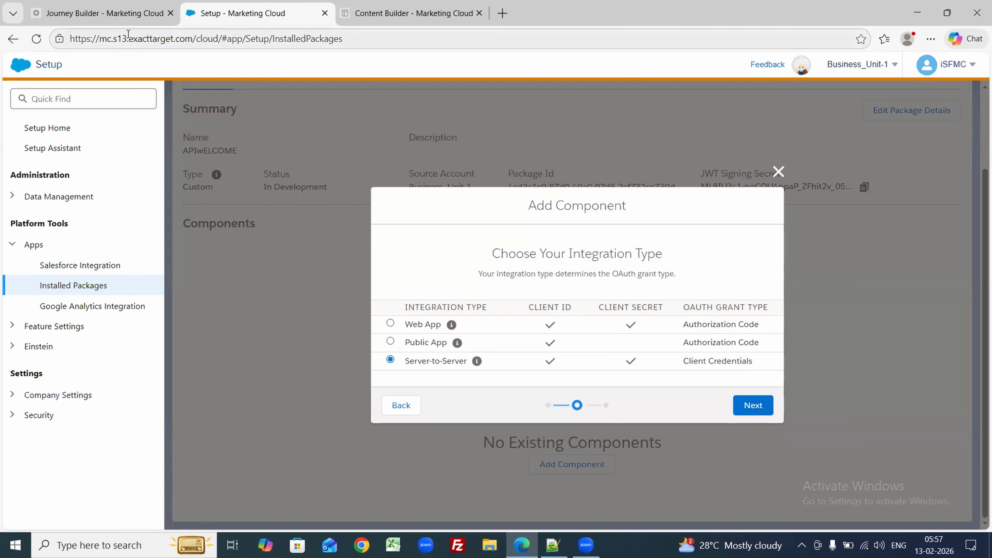
left_click(106, 4)
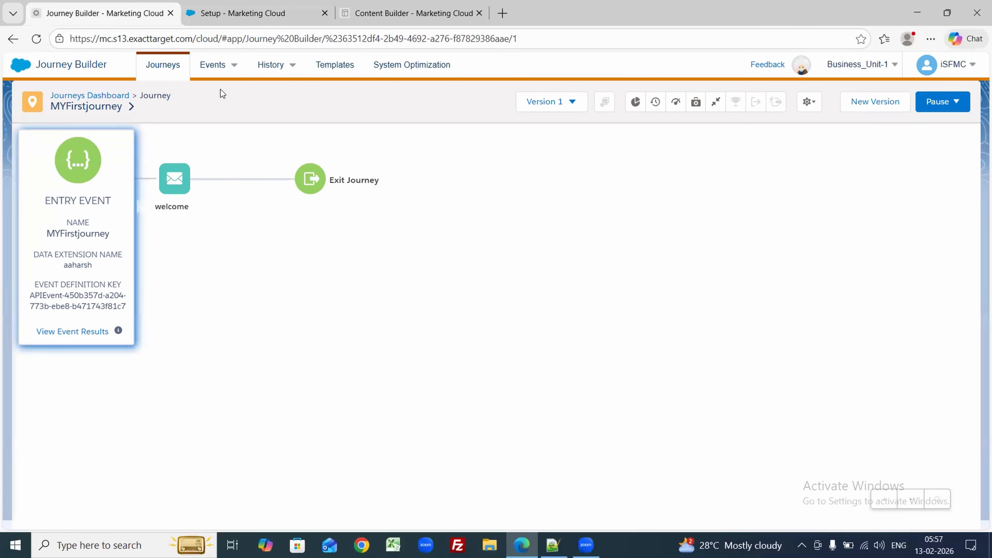
left_click(235, 6)
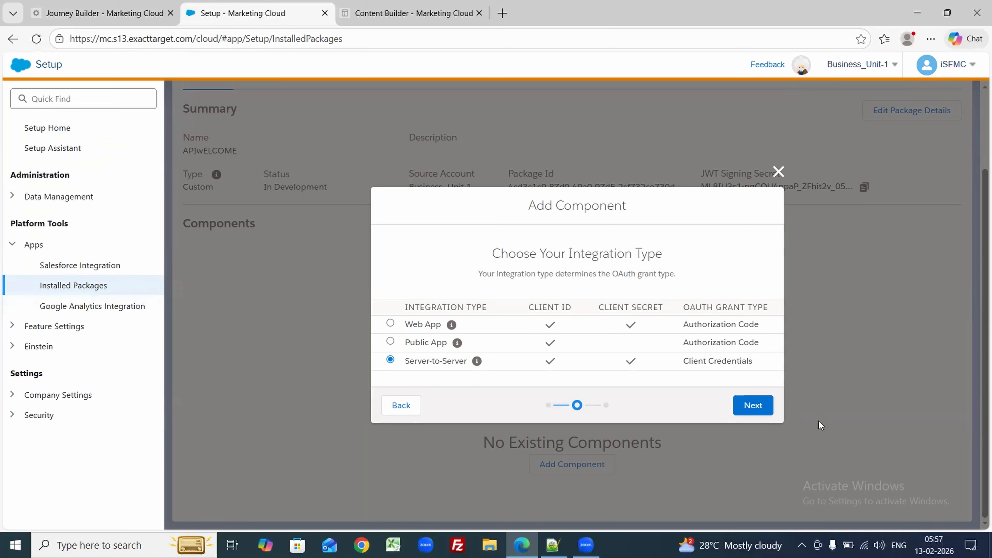
left_click(754, 405)
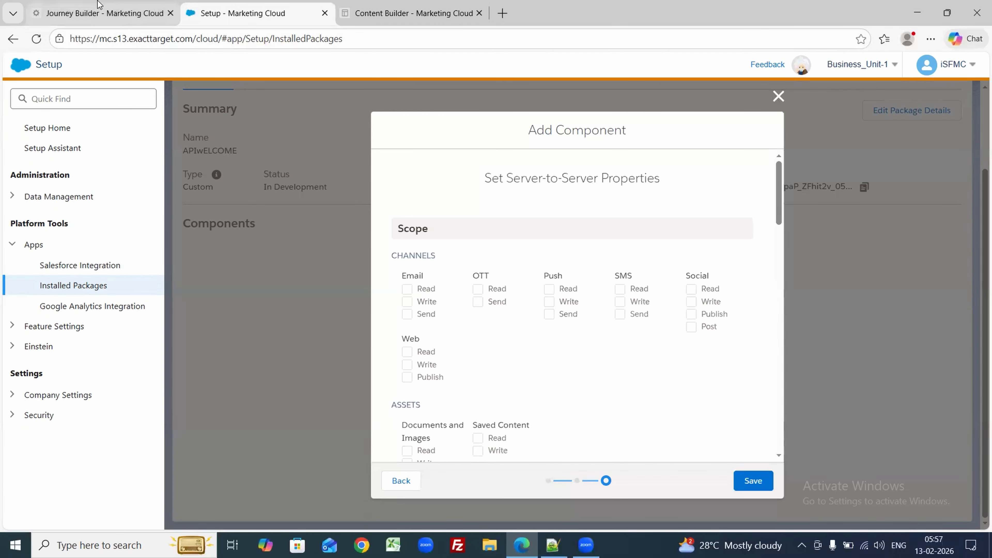
Step: Grant the Email Read, Write and Send scopes
left_click(100, 9)
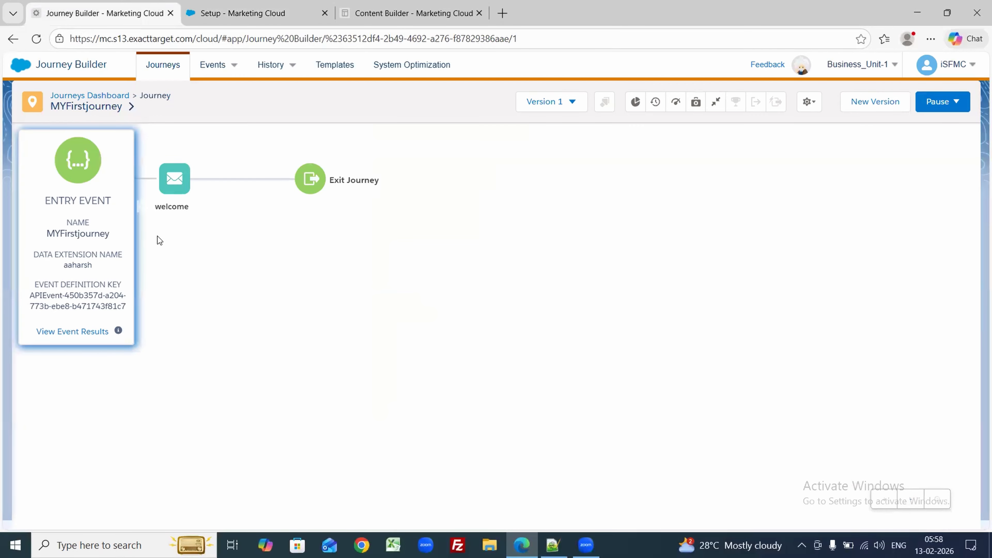
left_click(267, 5)
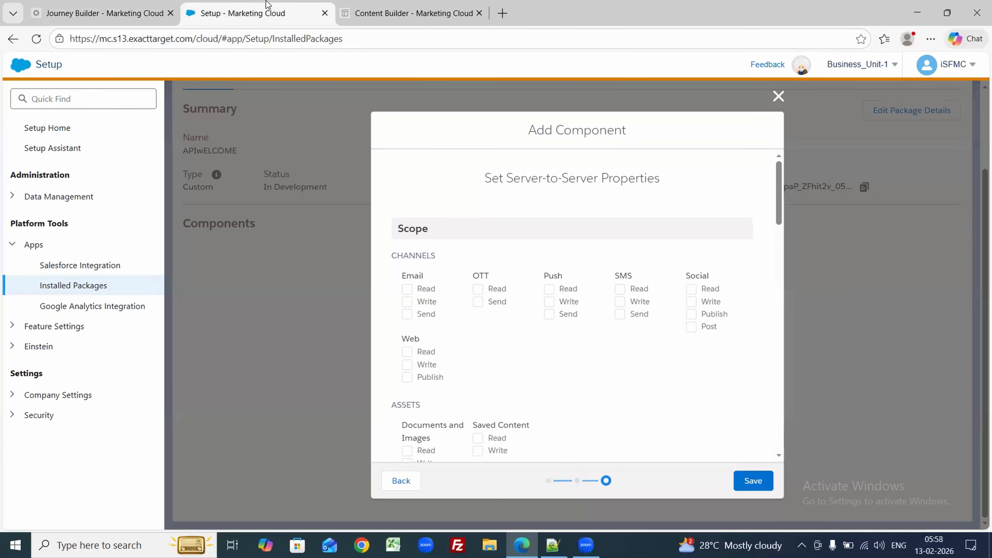
left_click(407, 292)
left_click(408, 303)
left_click(407, 316)
Step: Grant every Journeys scope: Read, Write, Execute, Activate/Pause/Send/Schedule, and Delete
left_click_drag(777, 216, 777, 253)
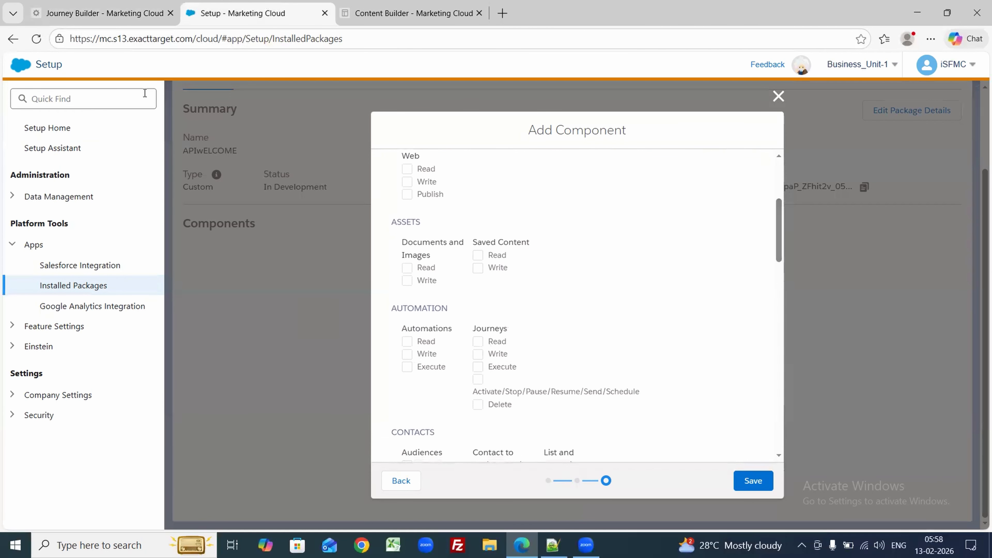
left_click(68, 4)
left_click(252, 4)
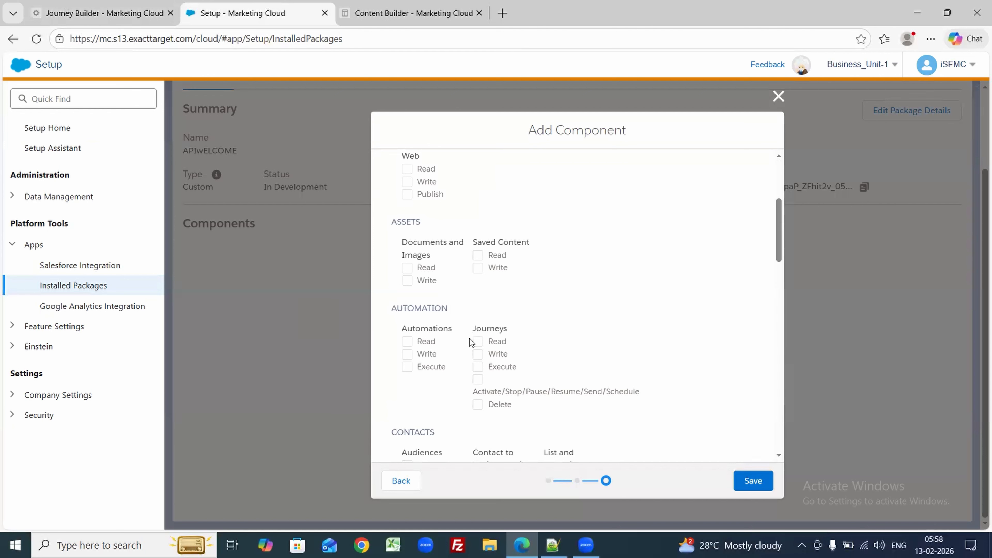
left_click(477, 342)
left_click(477, 354)
left_click(477, 367)
left_click(477, 379)
left_click(478, 406)
Step: Grant Data Extensions Read and Write, then save the Server-to-Server component
left_click_drag(781, 248, 775, 314)
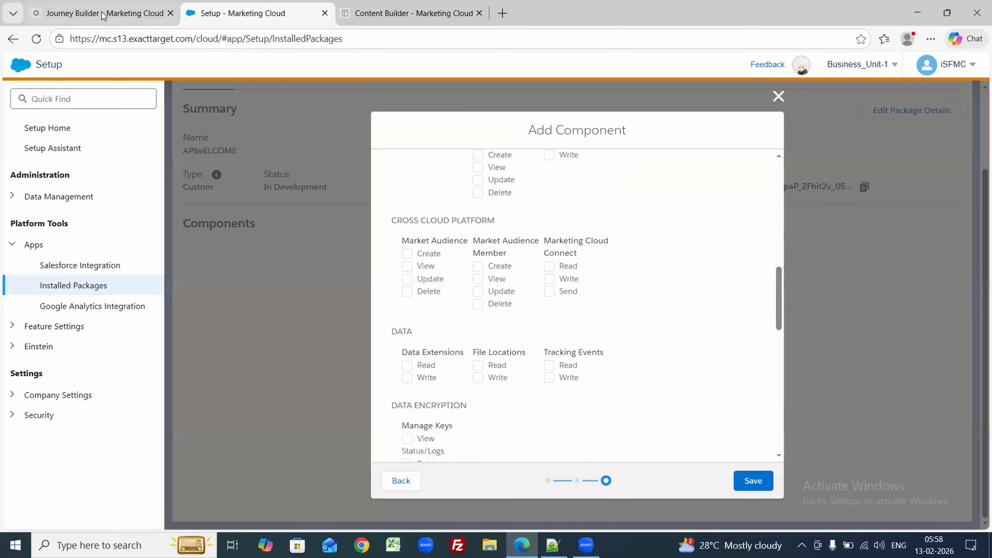
left_click(407, 366)
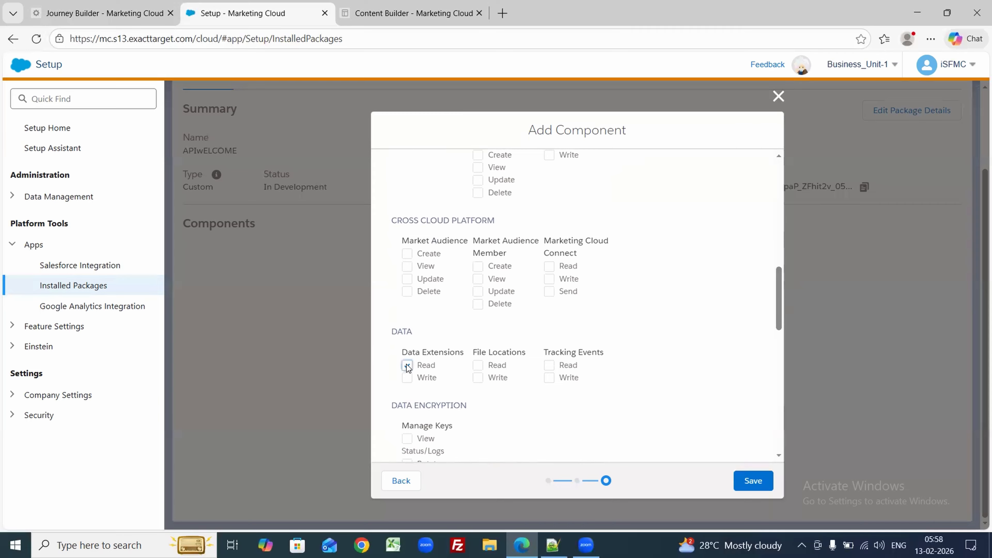
double_click(407, 383)
left_click(407, 378)
left_click_drag(778, 321, 781, 437)
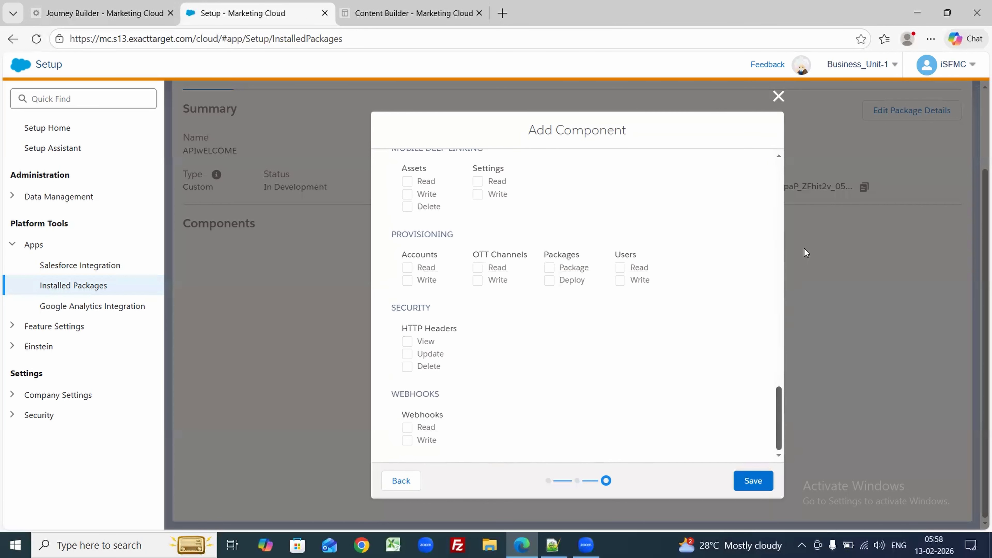
scroll(815, 138, "up", 20)
scroll(813, 225, "down", 5)
scroll(809, 256, "down", 2)
left_click_drag(780, 263, 779, 378)
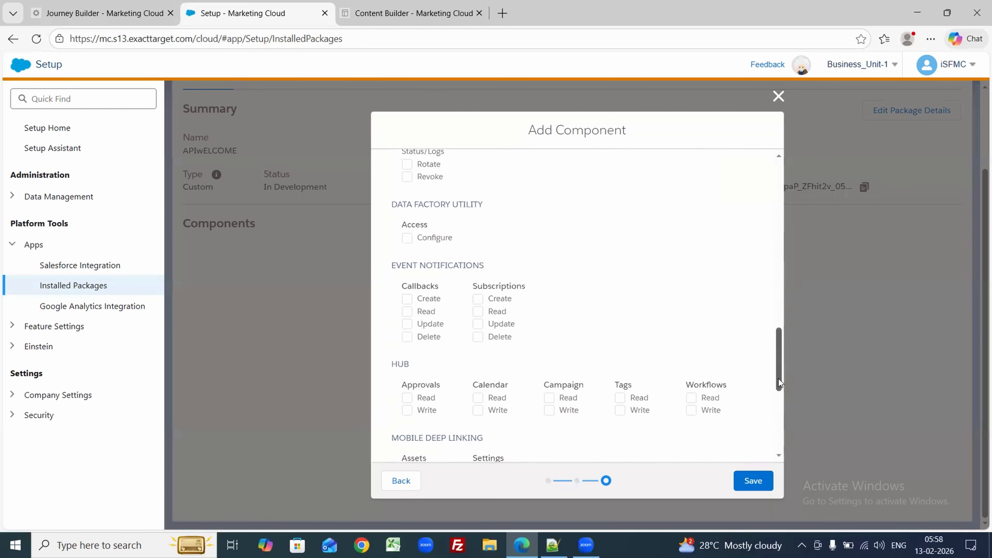
left_click(750, 482)
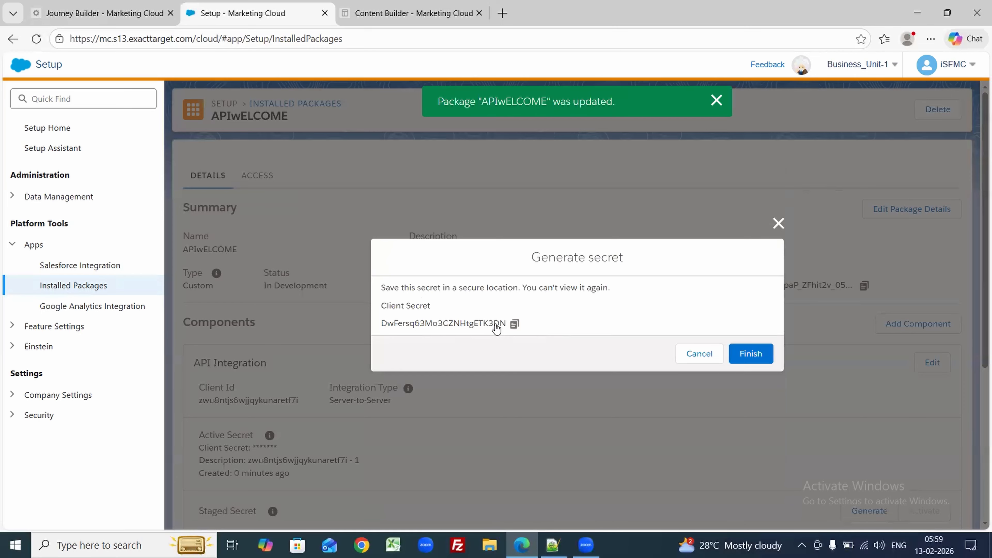
Step: Copy the generated client secret into Notepad++ after a 'CS:' label
left_click(515, 324)
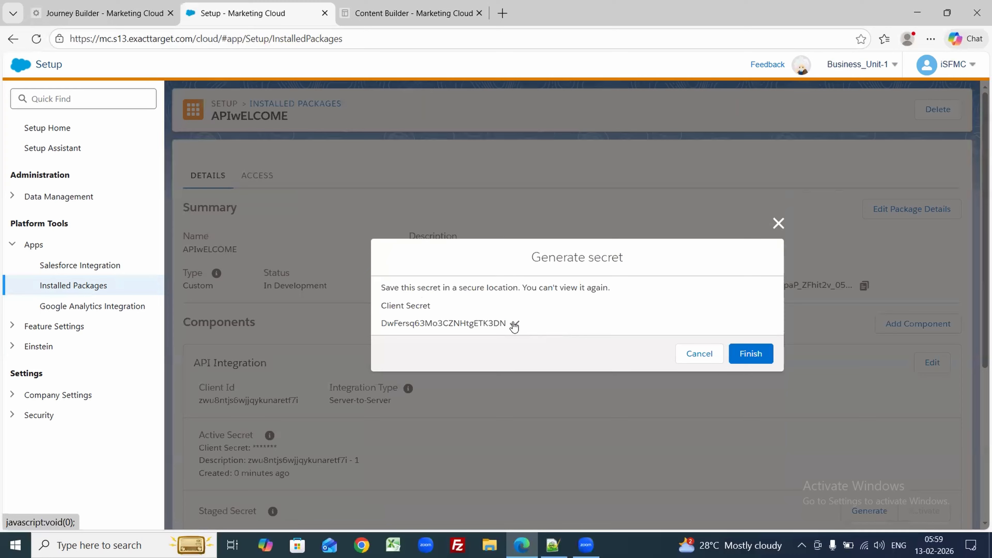
left_click(553, 546)
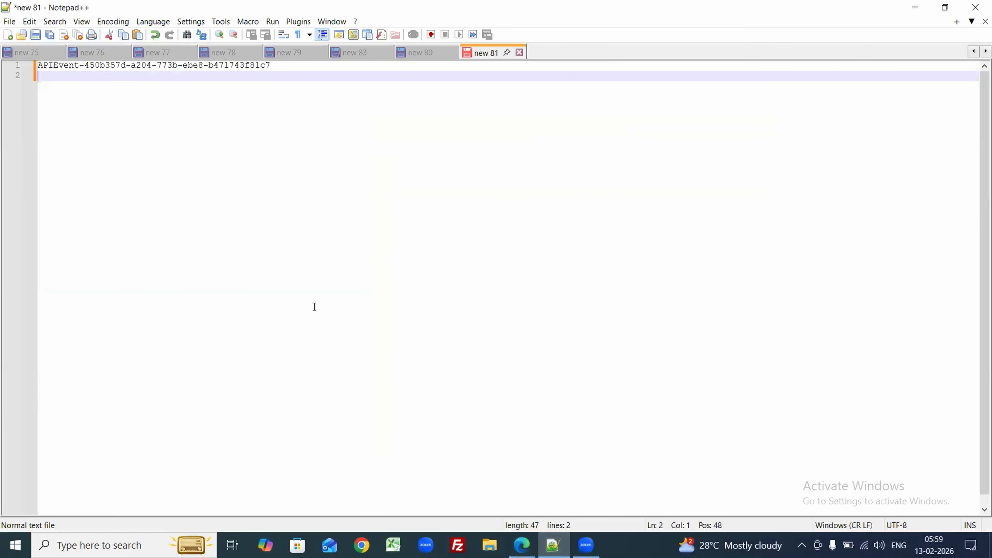
type("CS:")
key("ctrl+v")
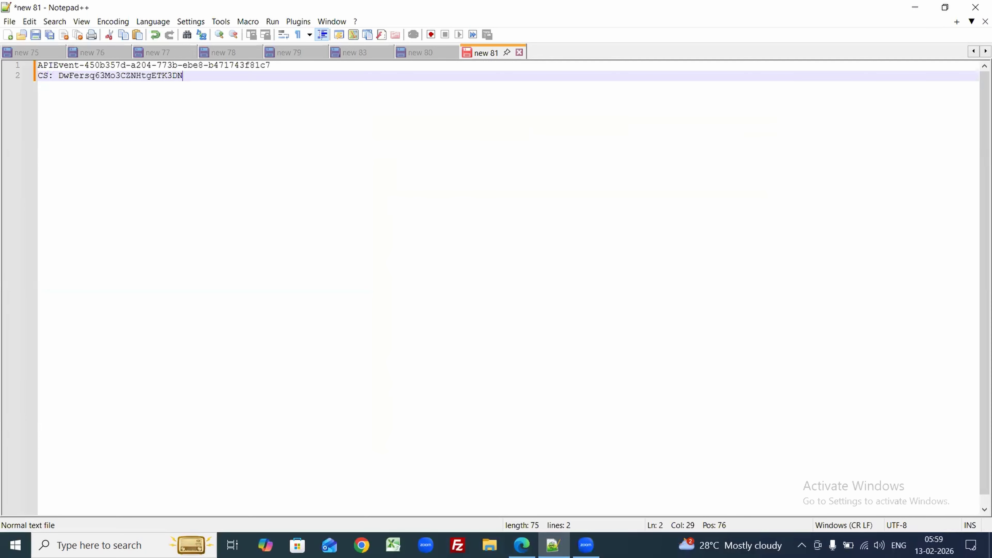
Step: Label the event definition key line 'EDK:' and close the client secret notice
left_click(39, 65)
type("EDK")
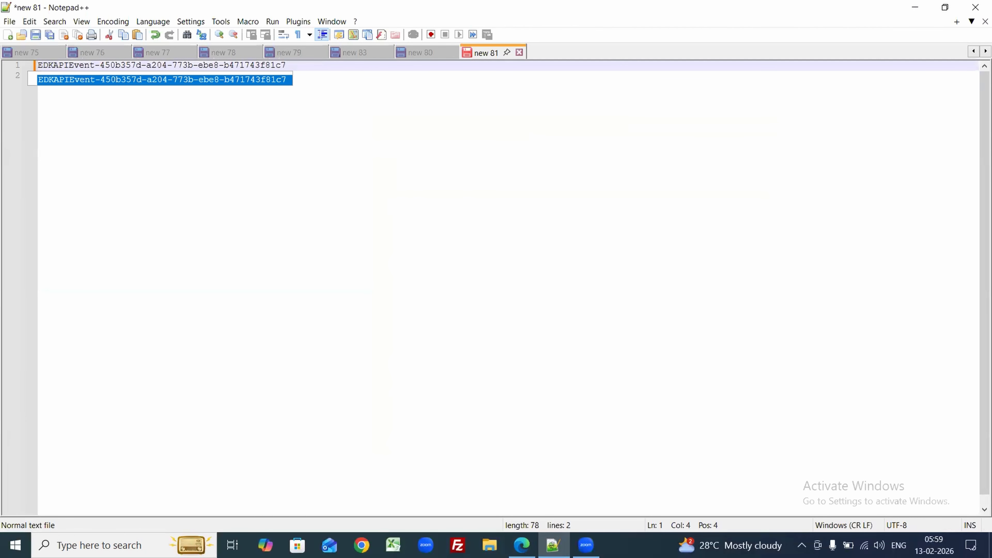
type(":")
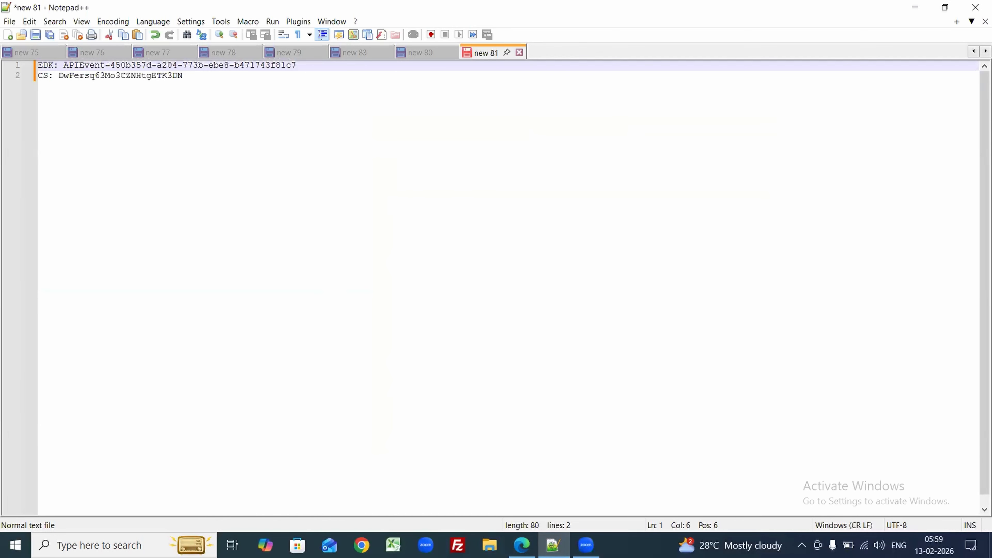
left_click(521, 545)
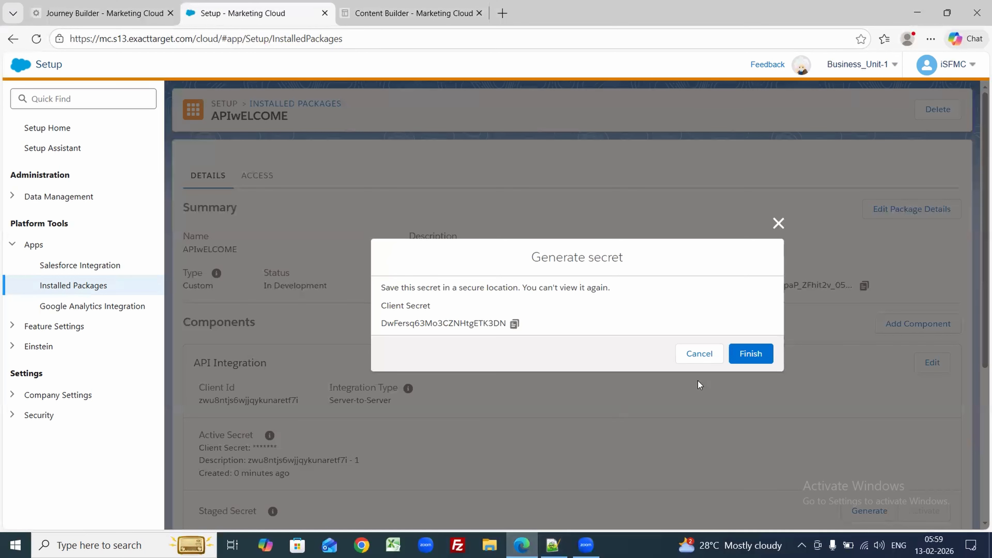
left_click(738, 363)
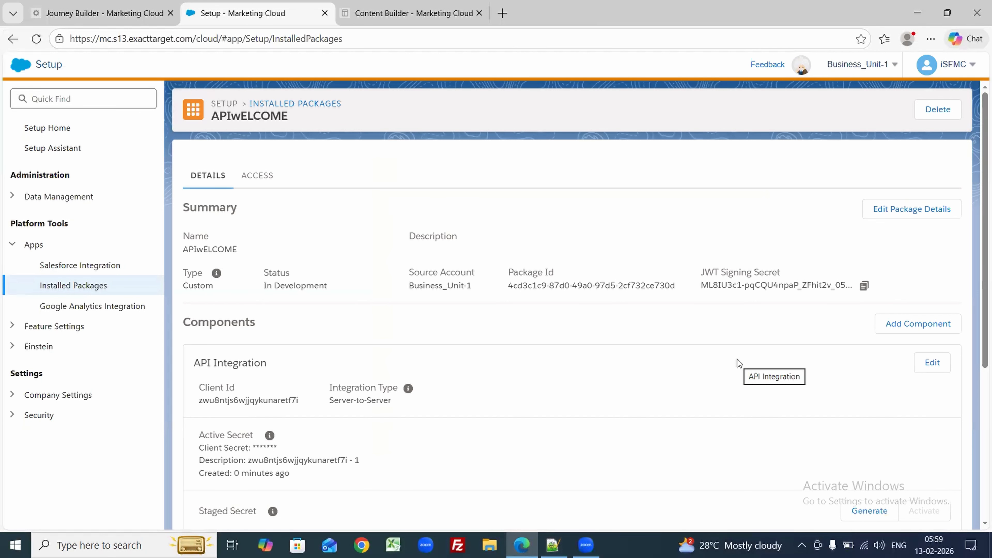
Step: Note the package's client ID in Notepad++ on a new 'CI:' line
scroll(977, 263, "down", 5)
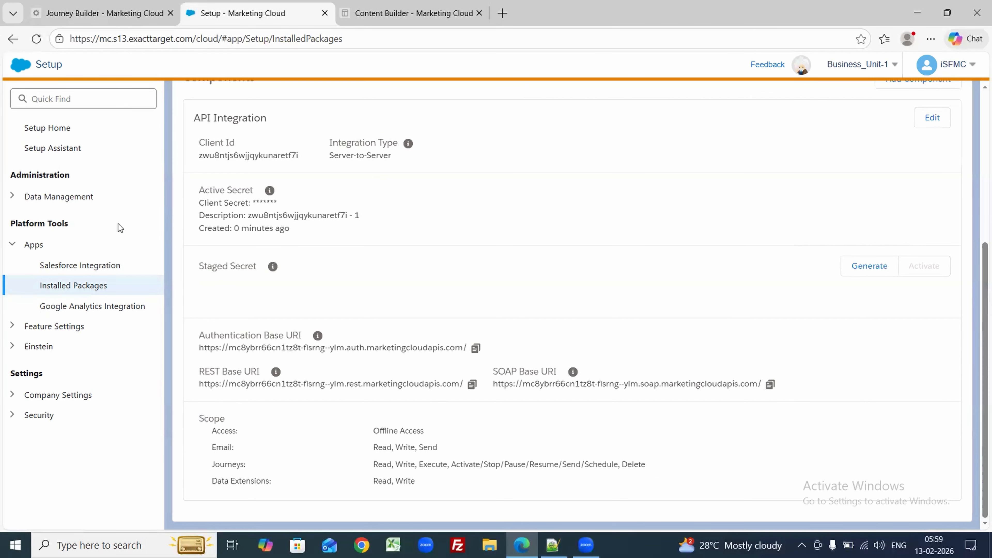
double_click(228, 155)
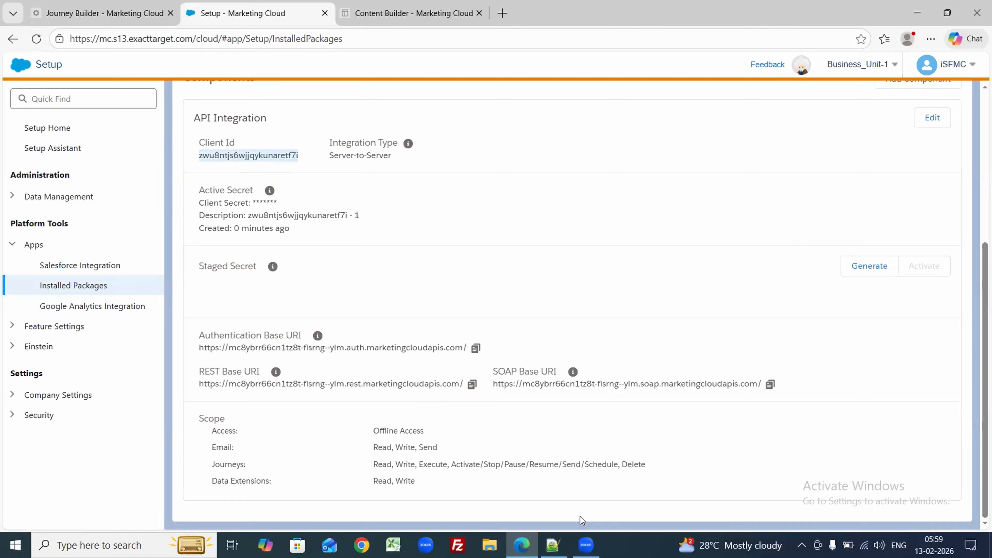
left_click(553, 546)
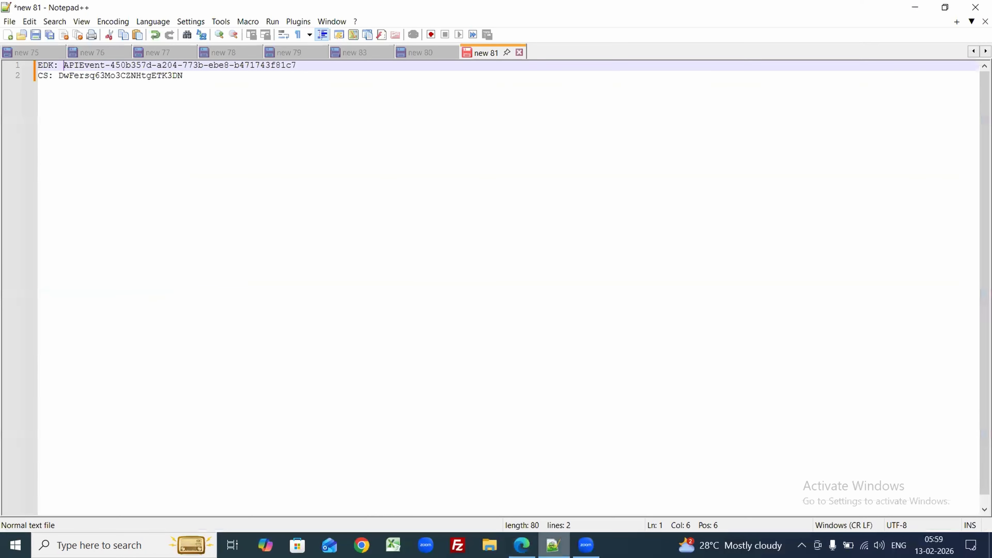
left_click(193, 82)
key("Return")
type("C")
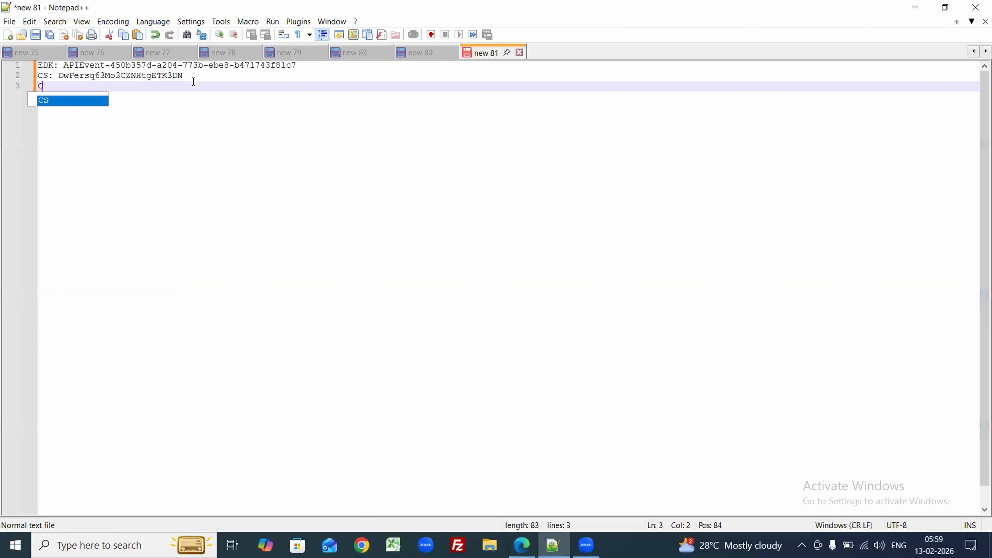
type("I")
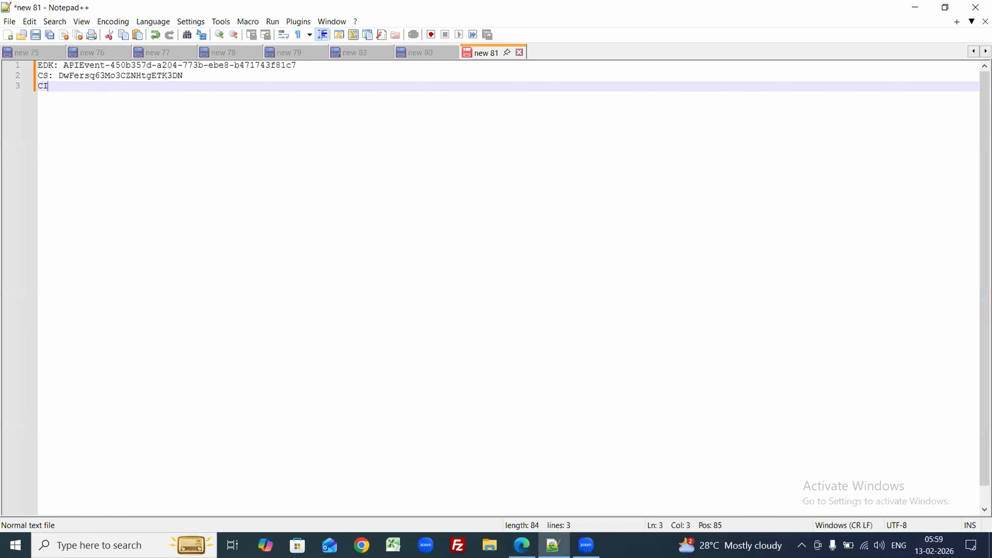
type(":")
key("ctrl+v")
key("Return")
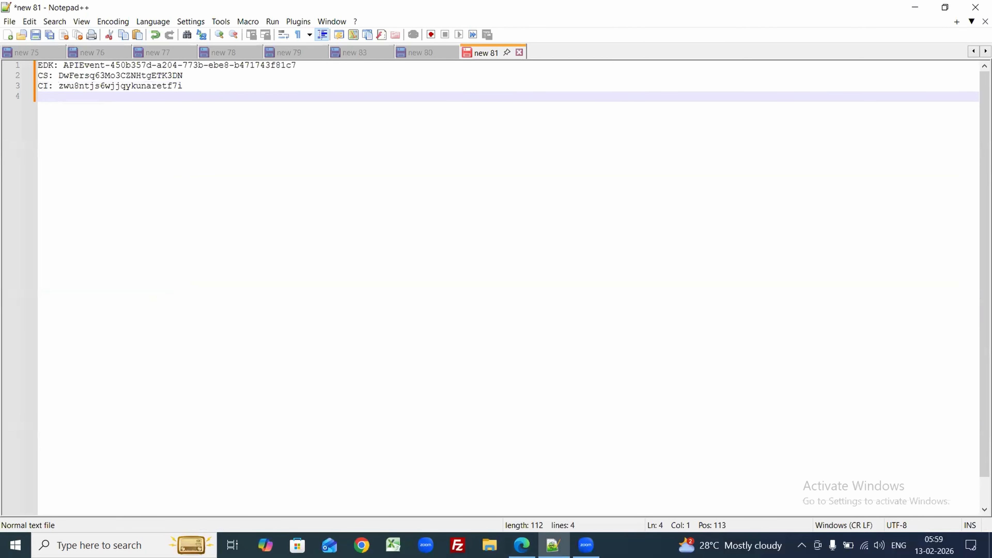
key("Return")
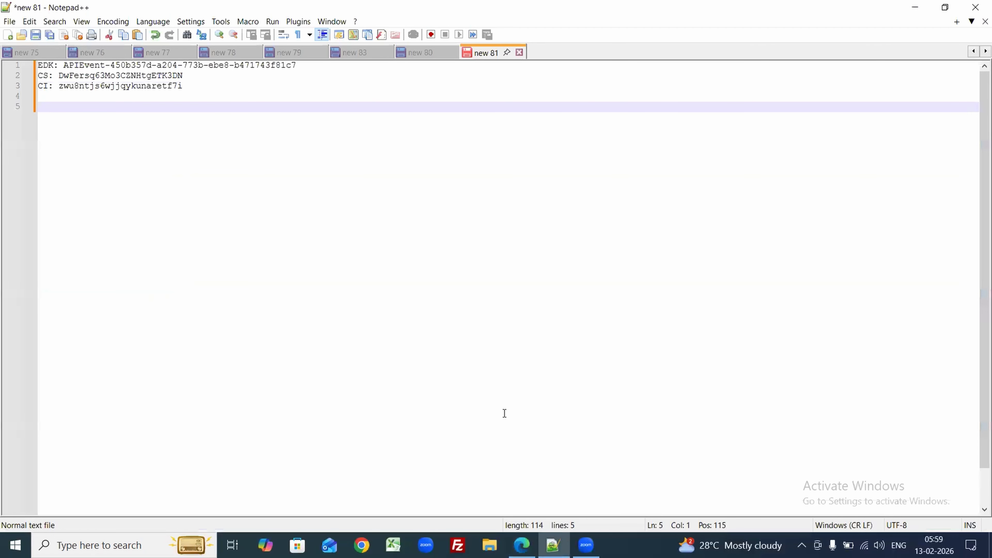
Step: Copy the MID from the Business_Unit-1 dropdown and note it after 'MID:'
left_click(522, 544)
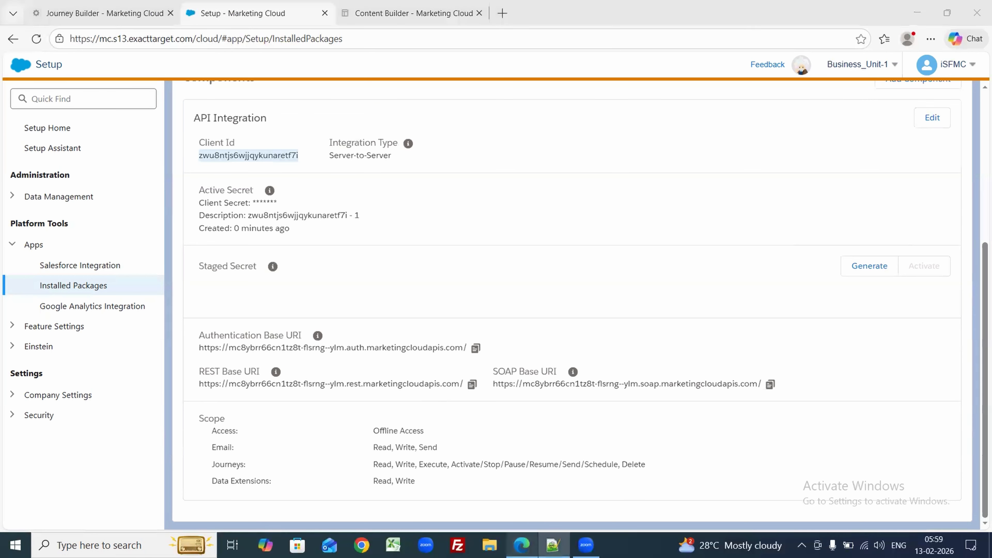
left_click(858, 64)
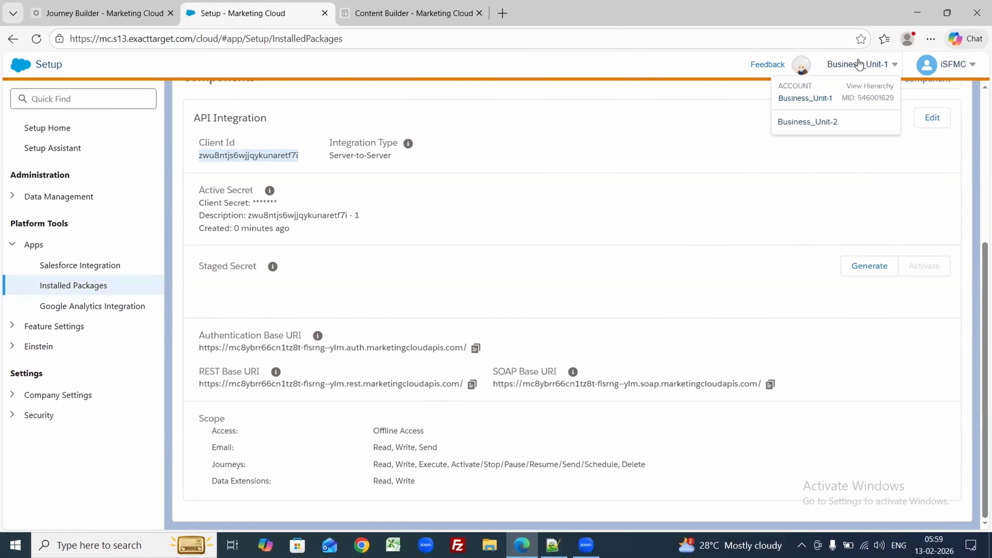
double_click(881, 100)
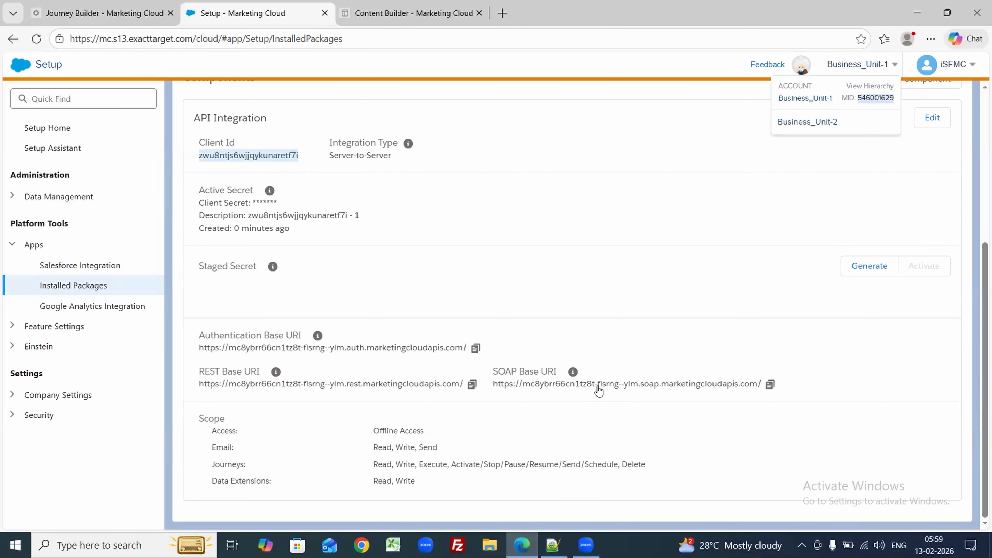
left_click(554, 545)
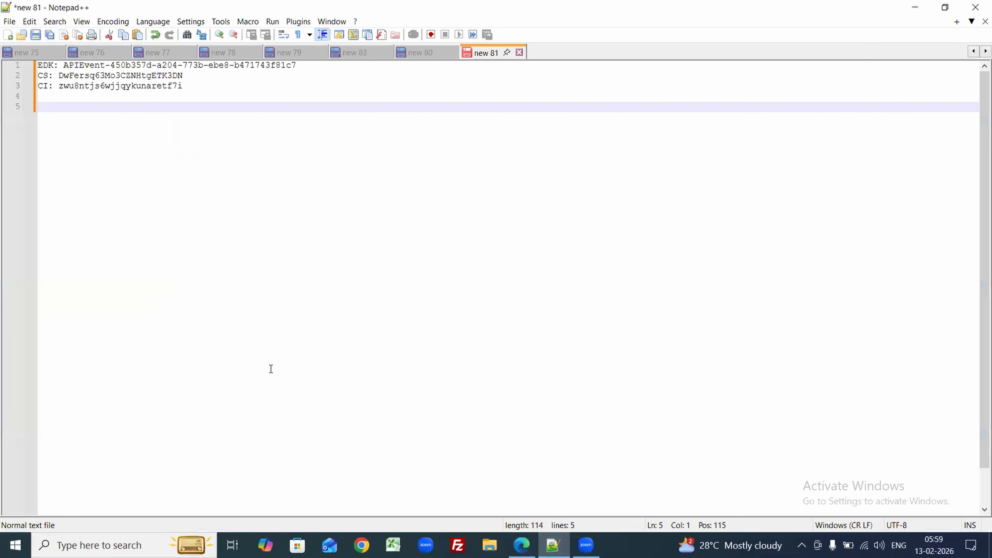
key("BackSpace")
type("MID")
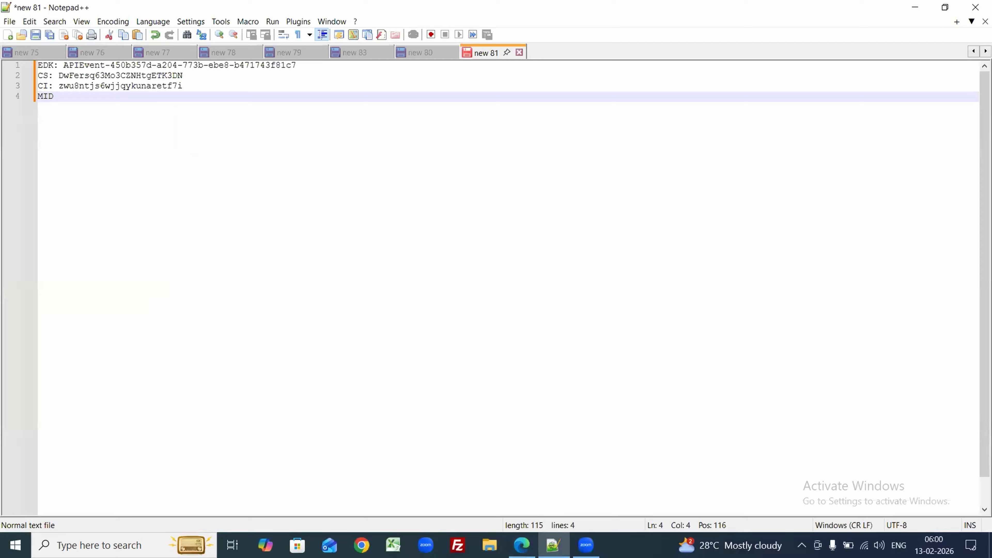
type(":")
key("ctrl+v")
key("Return")
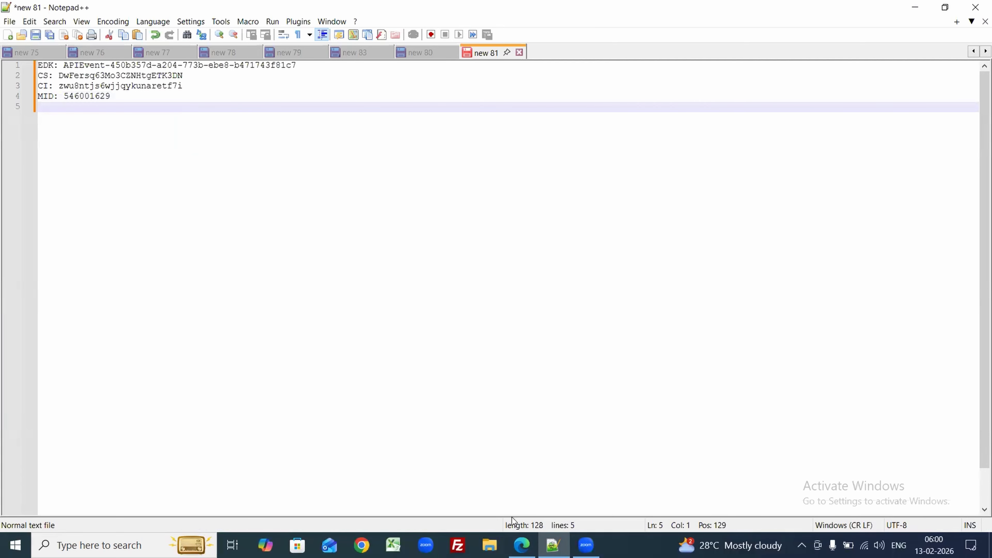
left_click(521, 545)
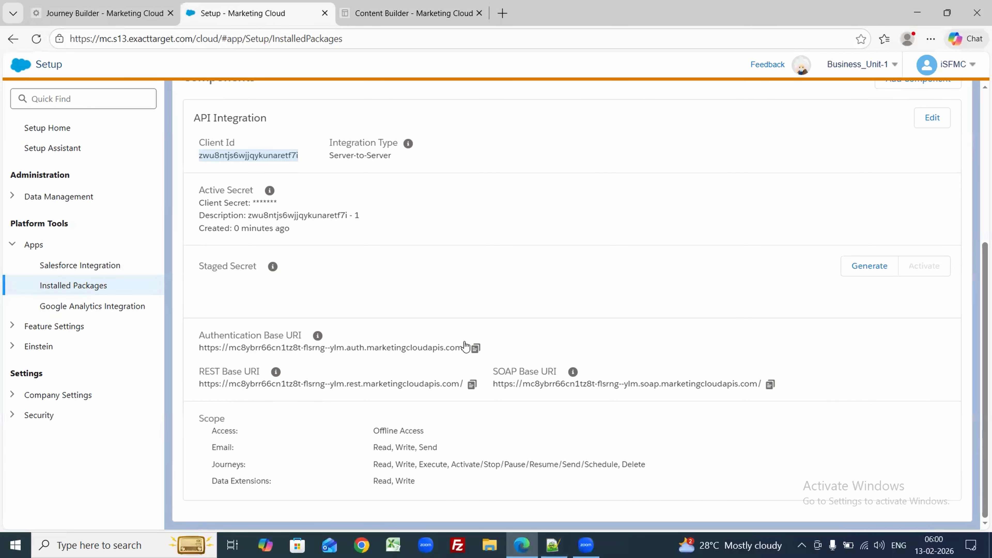
Step: Paste the Authentication Base URI into Notepad++ on a new 'URL:' line
left_click(475, 349)
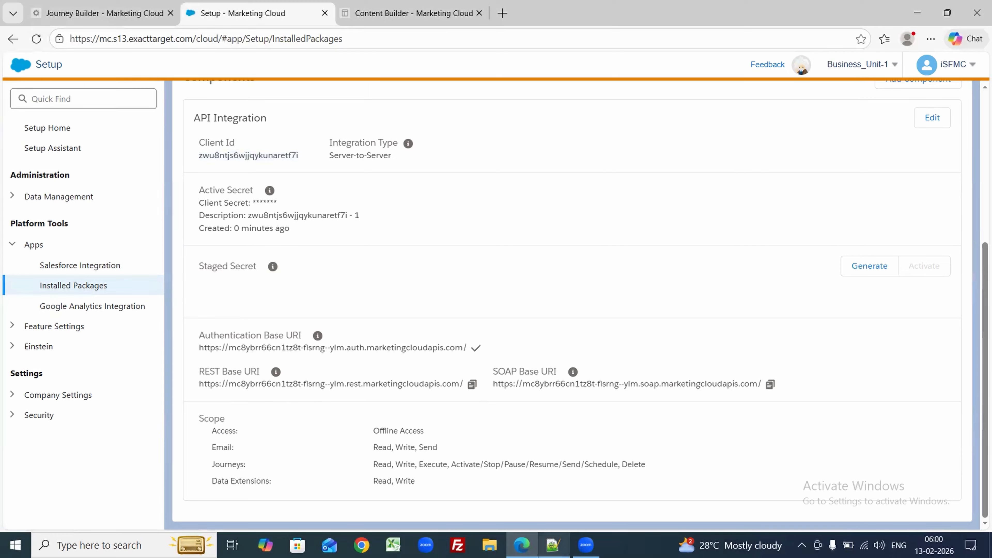
left_click(553, 545)
left_click(522, 545)
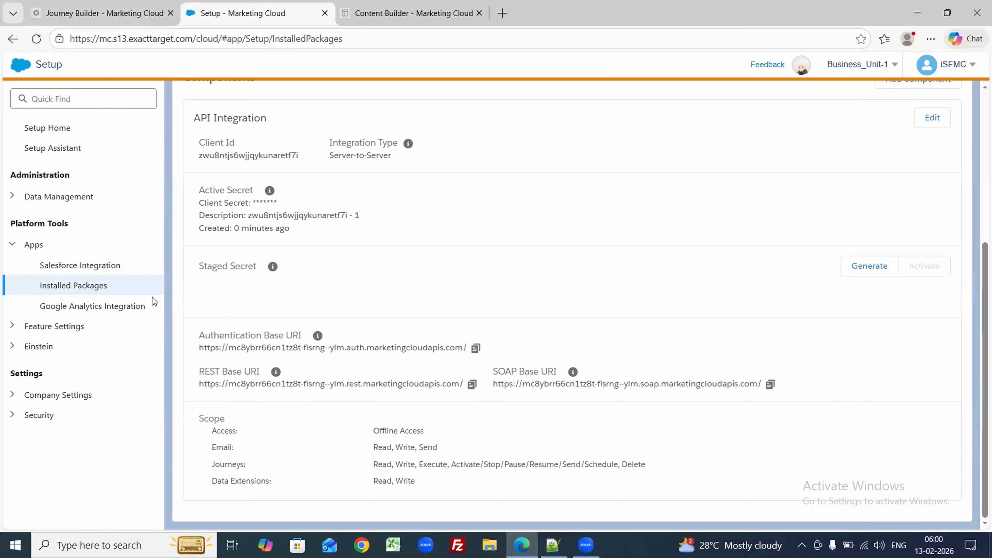
mouse_move(317, 335)
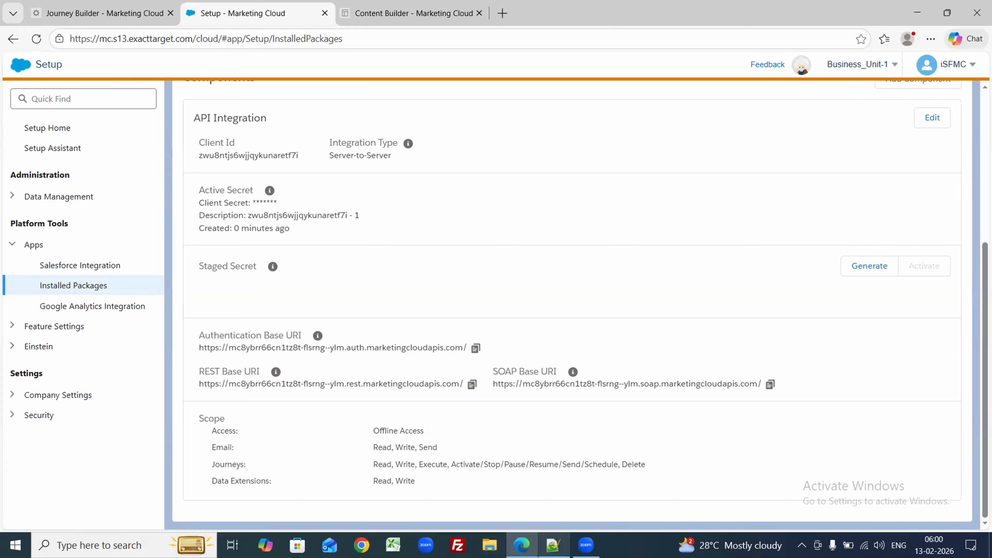
left_click(554, 545)
type("URL:")
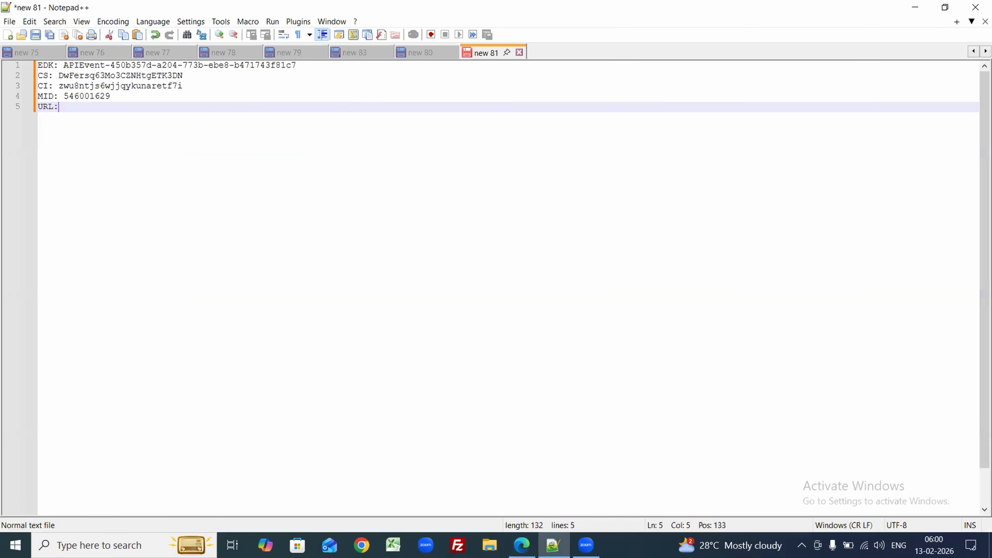
key("ctrl+v")
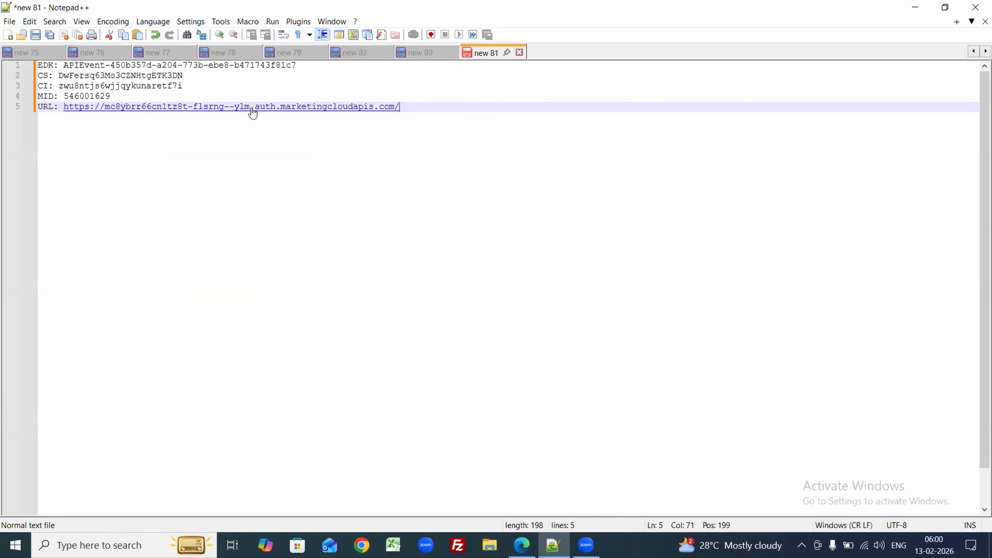
left_click_drag(410, 103, 253, 109)
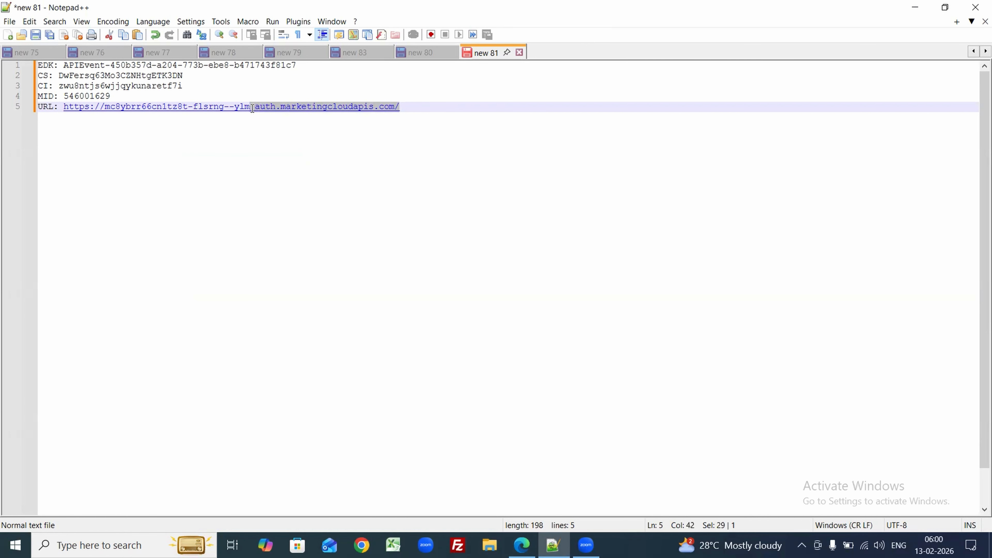
key("BackSpace")
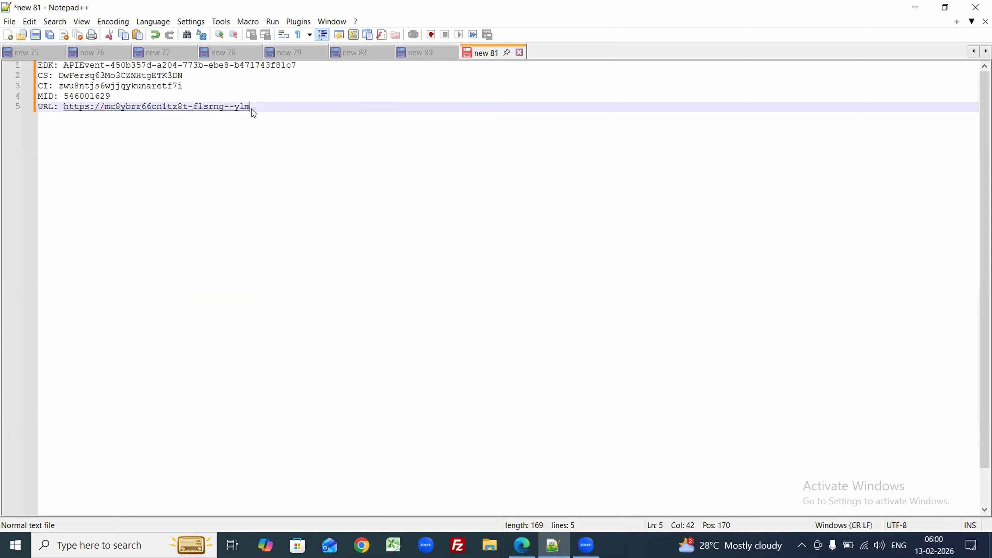
left_click_drag(64, 108, 104, 109)
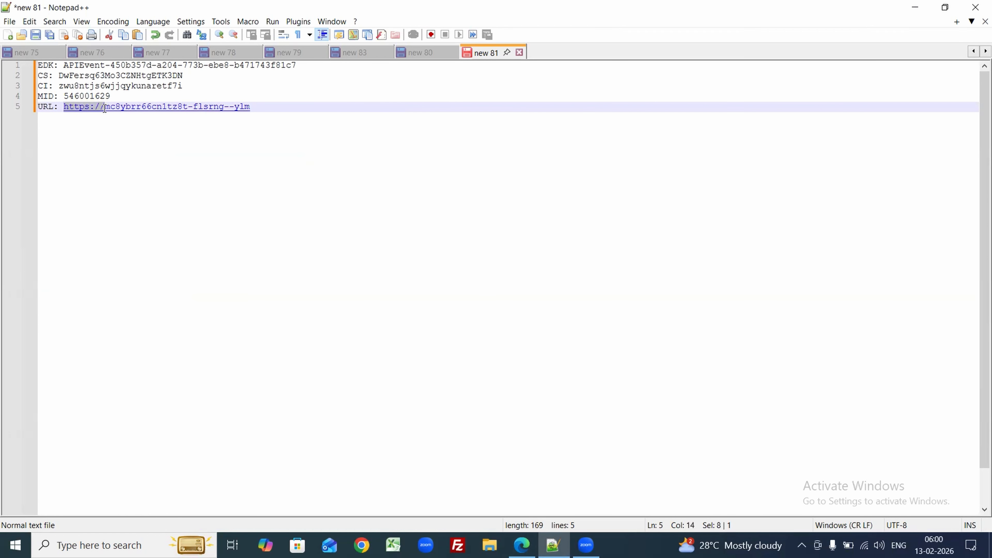
key("BackSpace")
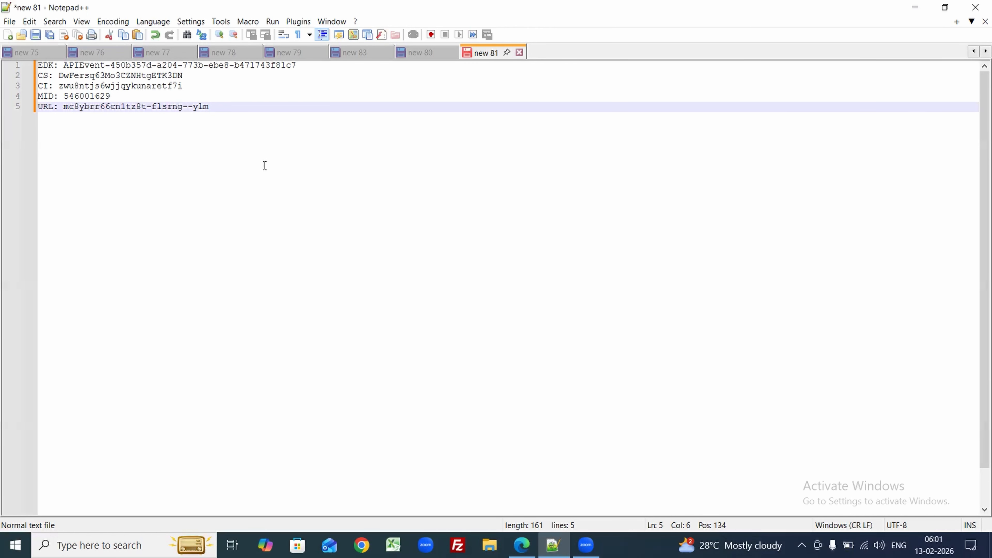
Step: Launch Postman from Windows search and expand the Messaging & Journeys folder in the SFMC APIs collection
left_click(100, 545)
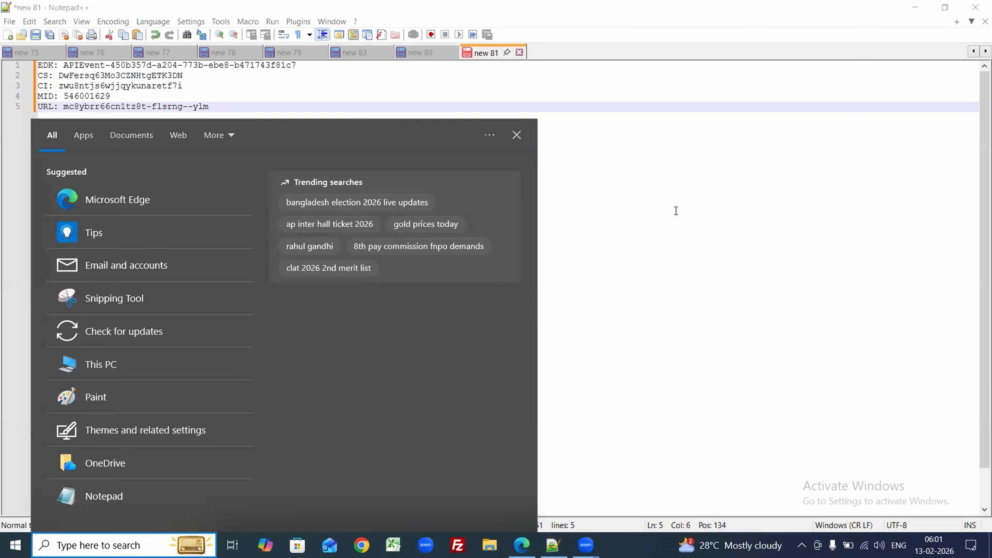
key("Escape")
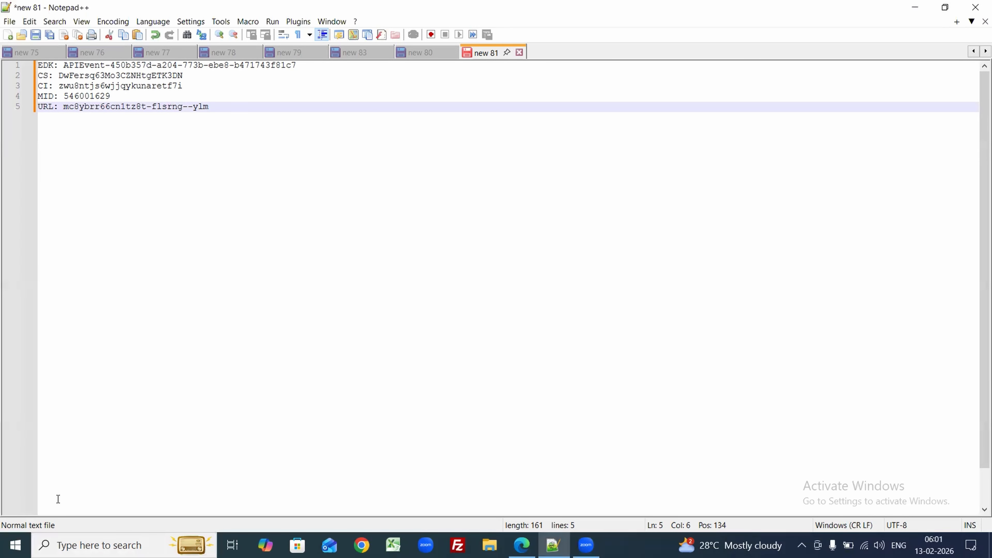
left_click(97, 545)
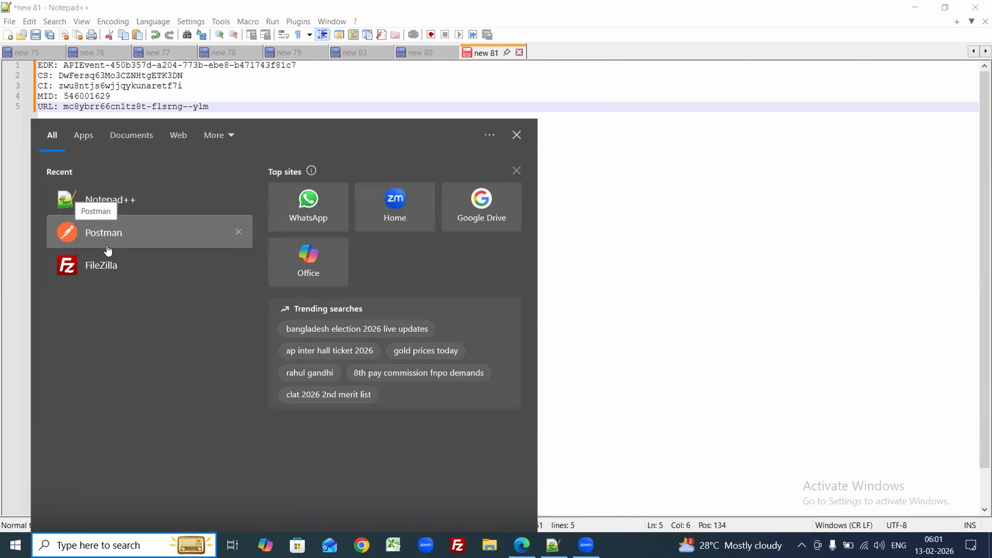
left_click(87, 242)
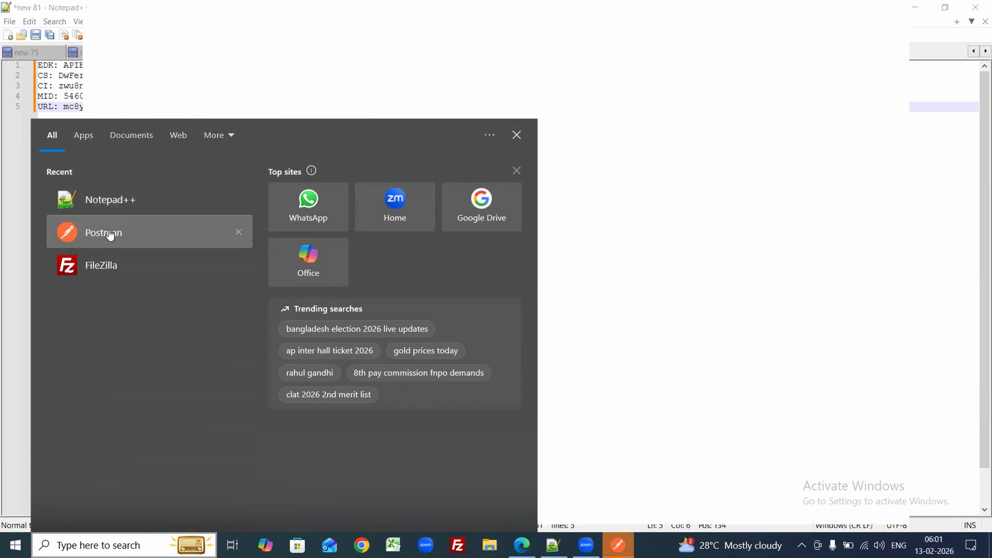
left_click(2, 291)
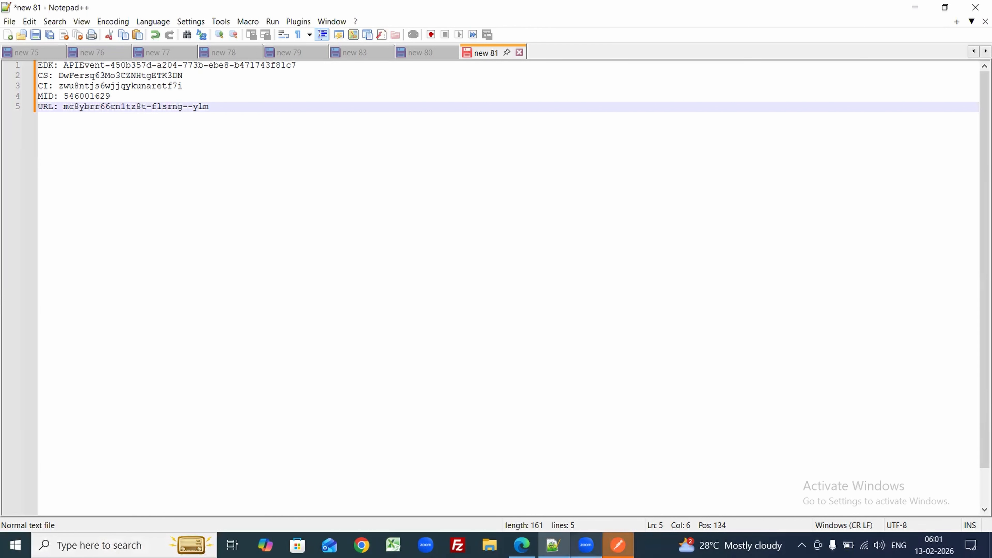
left_click(619, 546)
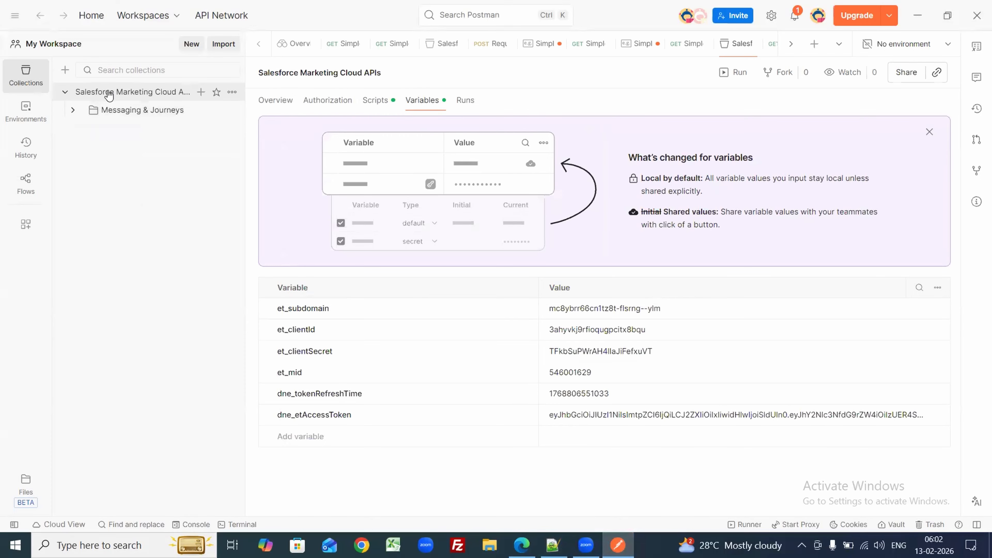
left_click(72, 110)
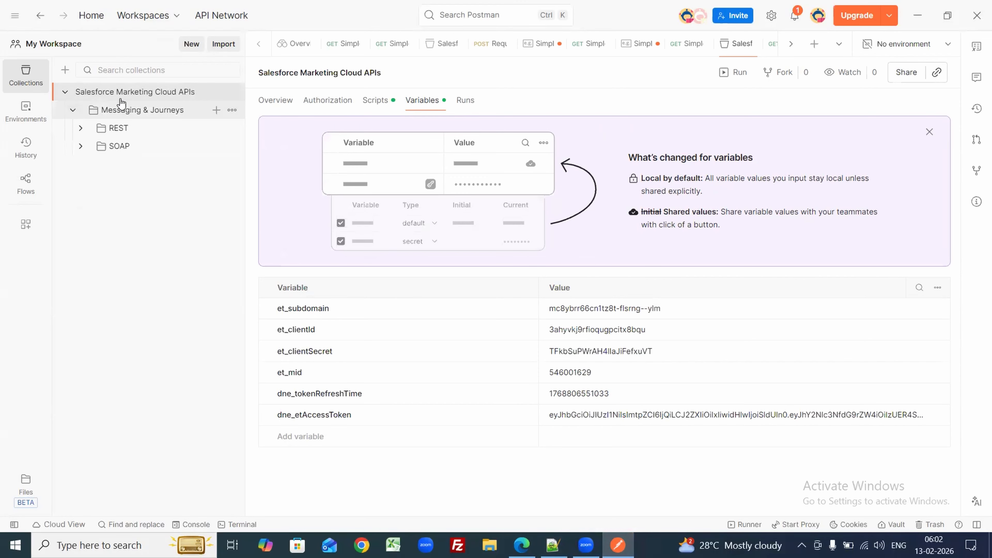
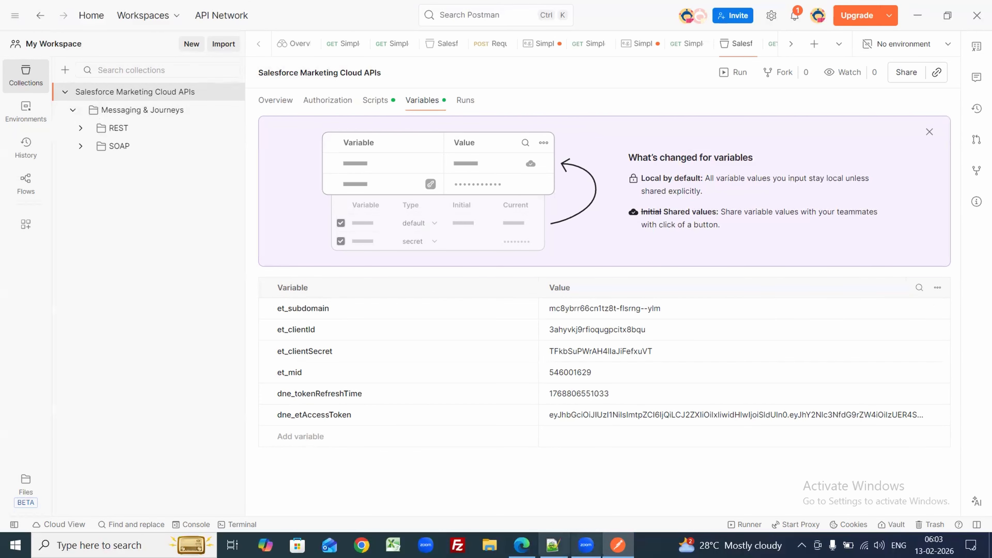
Step: Paste the new client secret from the notes into the et_clientSecret collection variable
left_click(553, 545)
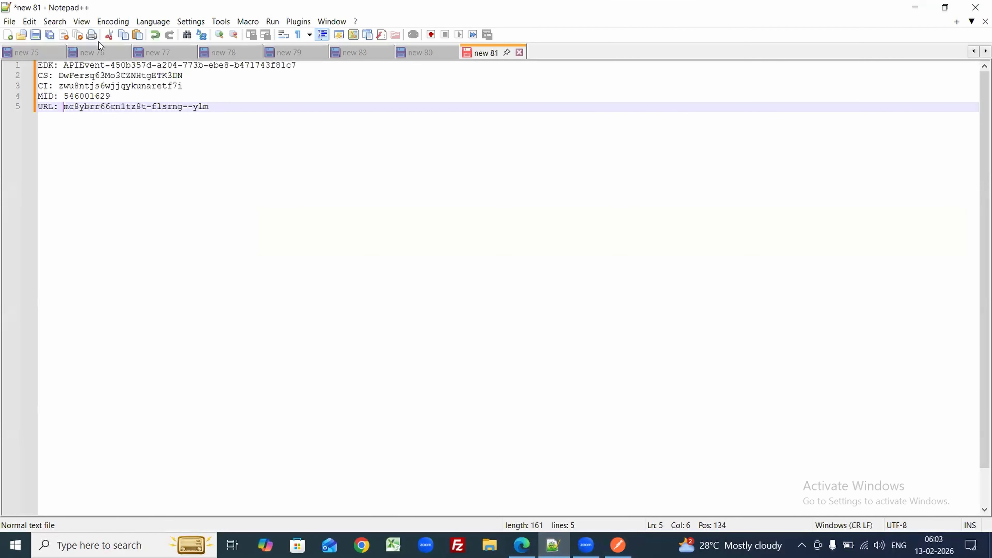
double_click(65, 77)
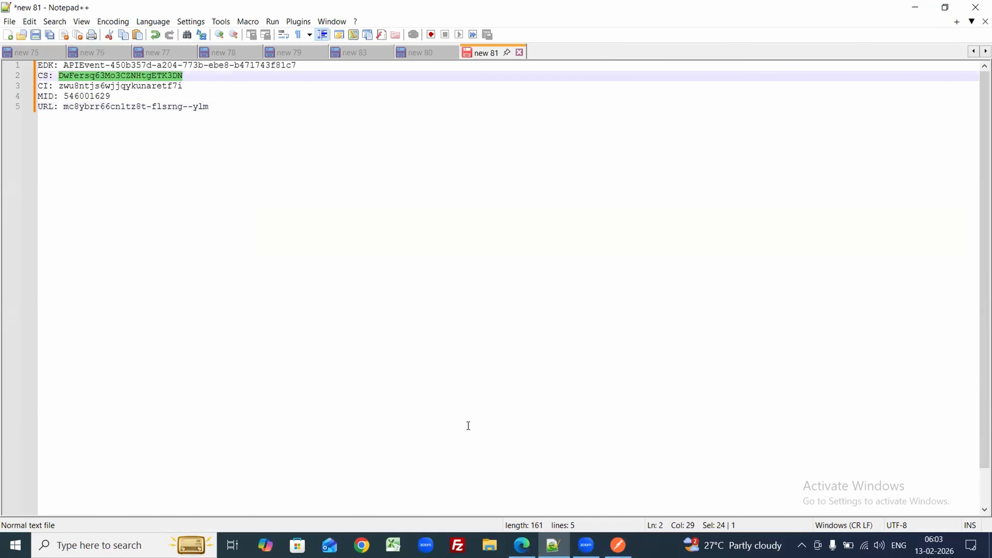
left_click(522, 545)
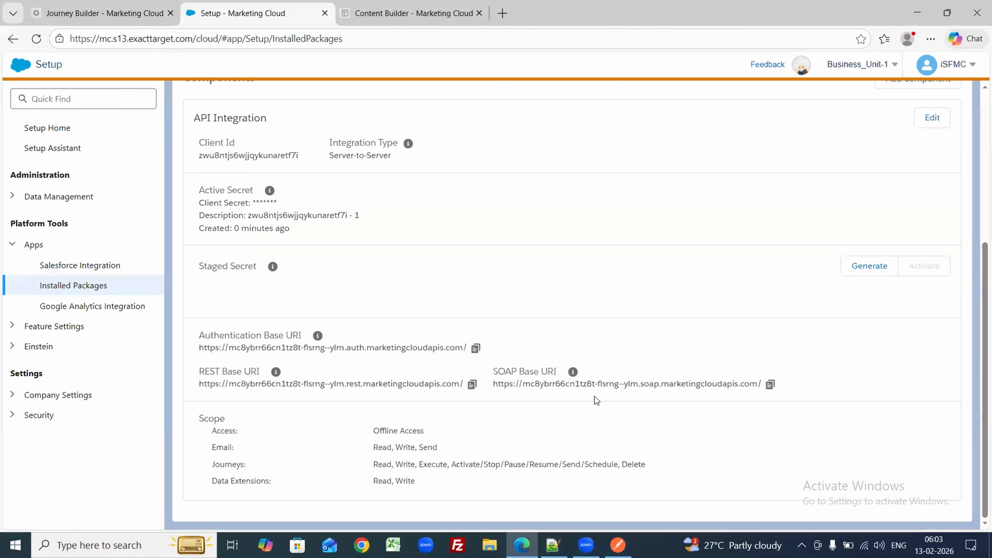
left_click(618, 545)
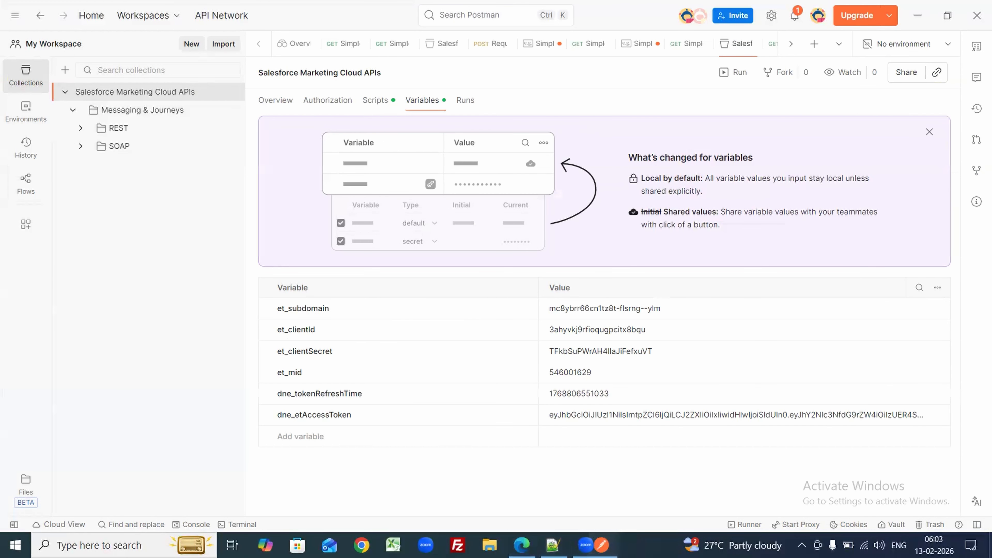
double_click(584, 347)
key("ctrl+v")
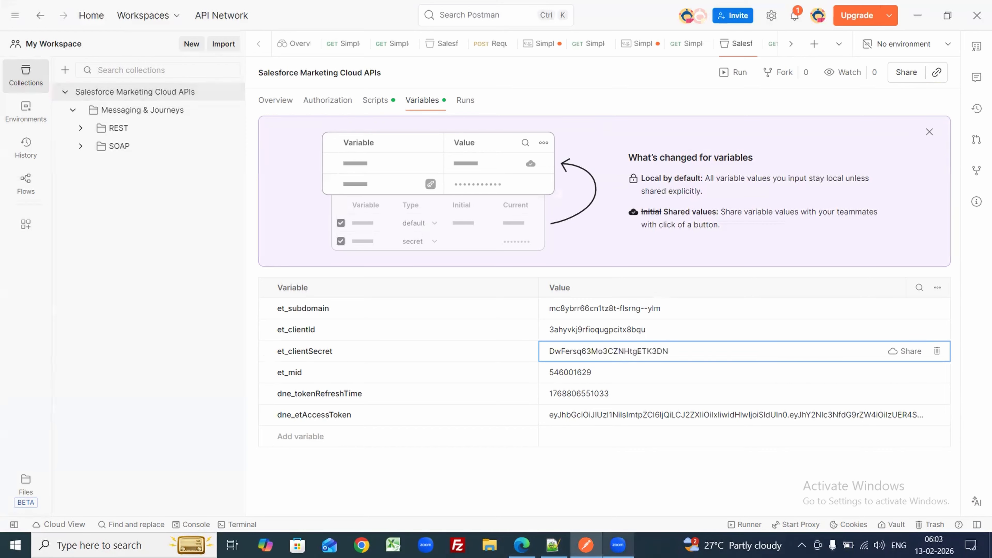
Step: Paste the new client ID from the notes into the et_clientId variable
left_click(553, 545)
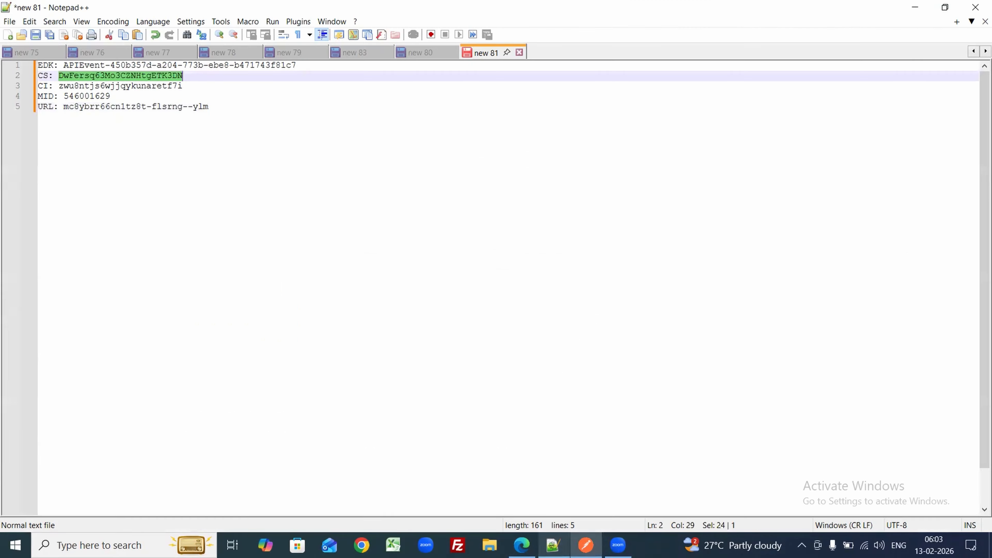
double_click(75, 85)
key("ctrl+c")
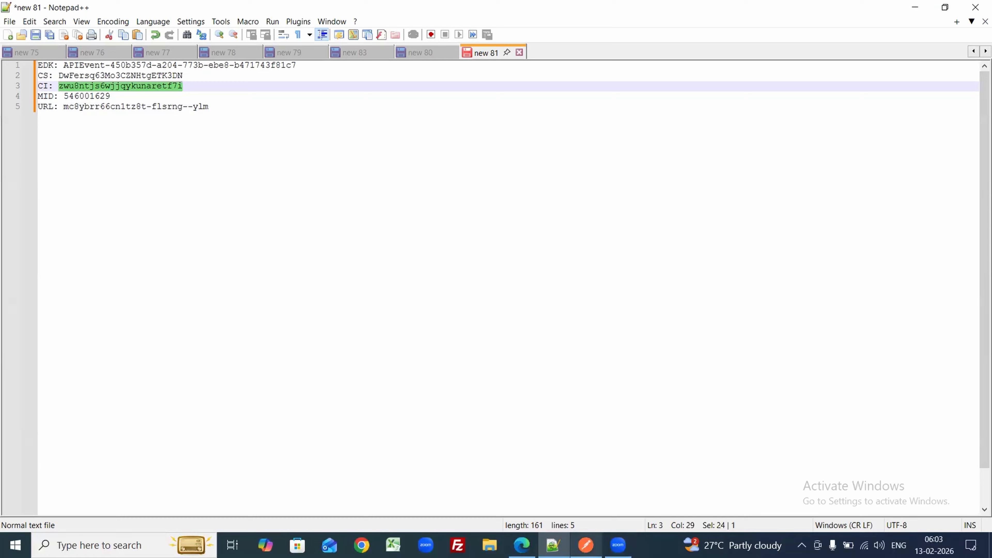
left_click(586, 545)
left_click(575, 329)
double_click(576, 330)
key("ctrl+v")
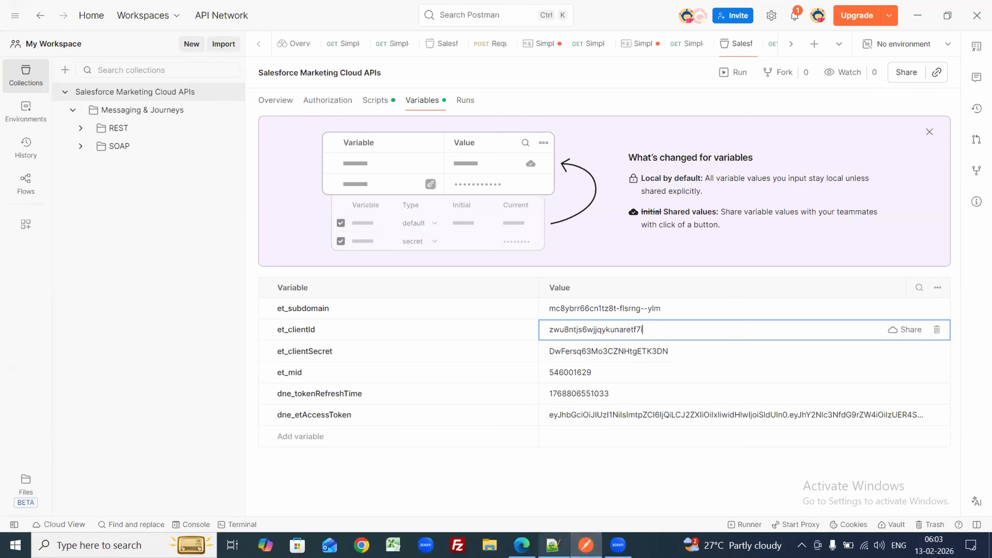
Step: Compare the MID in the notes with et_mid and leave it unchanged
left_click(553, 546)
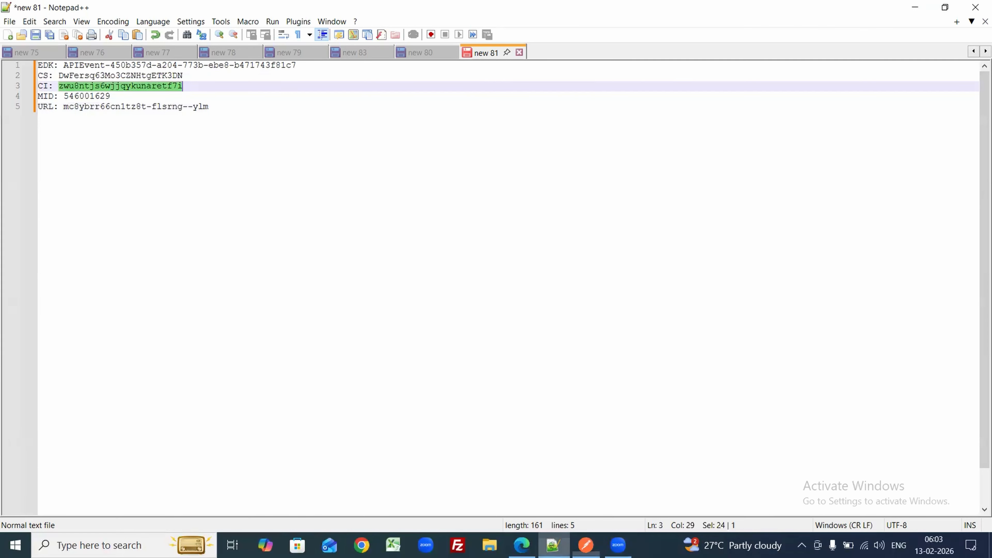
double_click(77, 96)
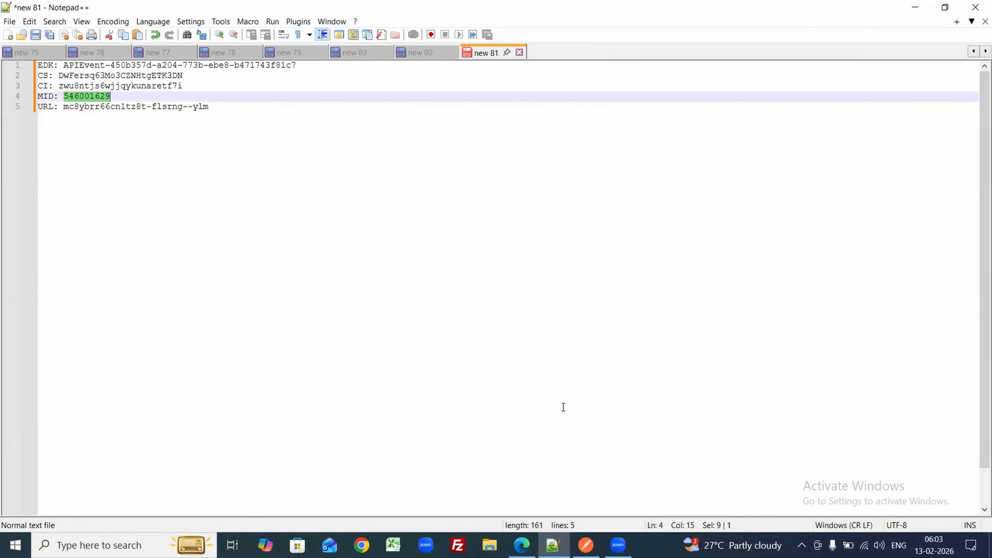
left_click(586, 545)
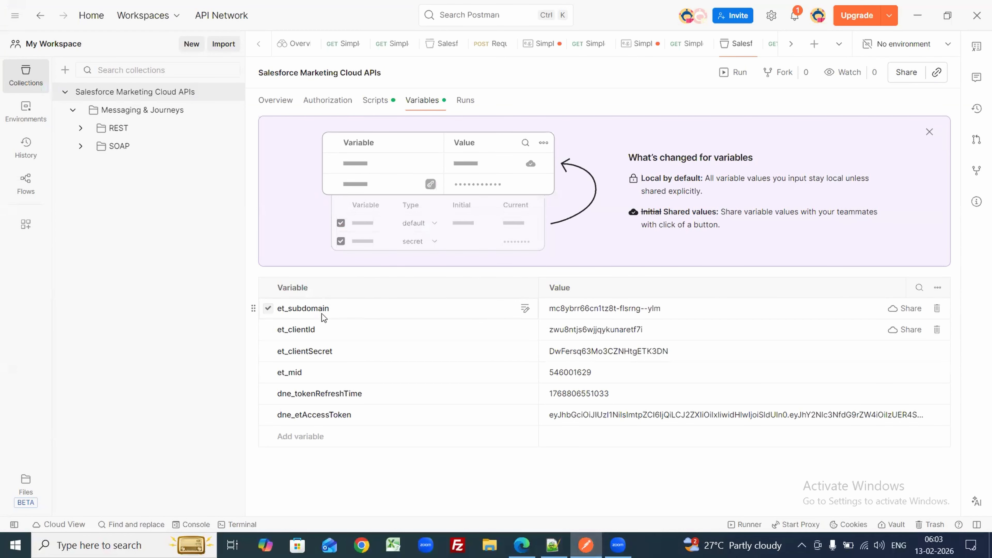
double_click(567, 373)
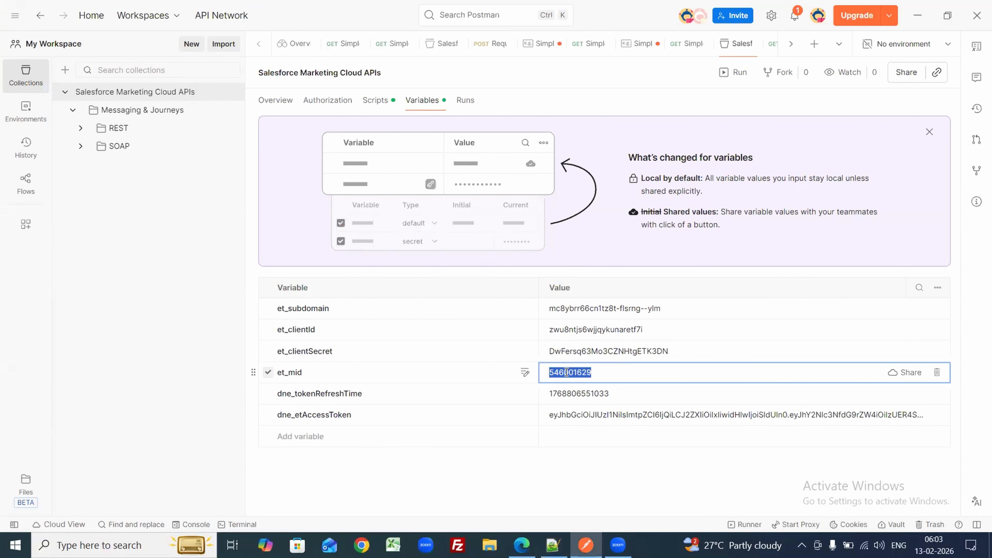
left_click(566, 373)
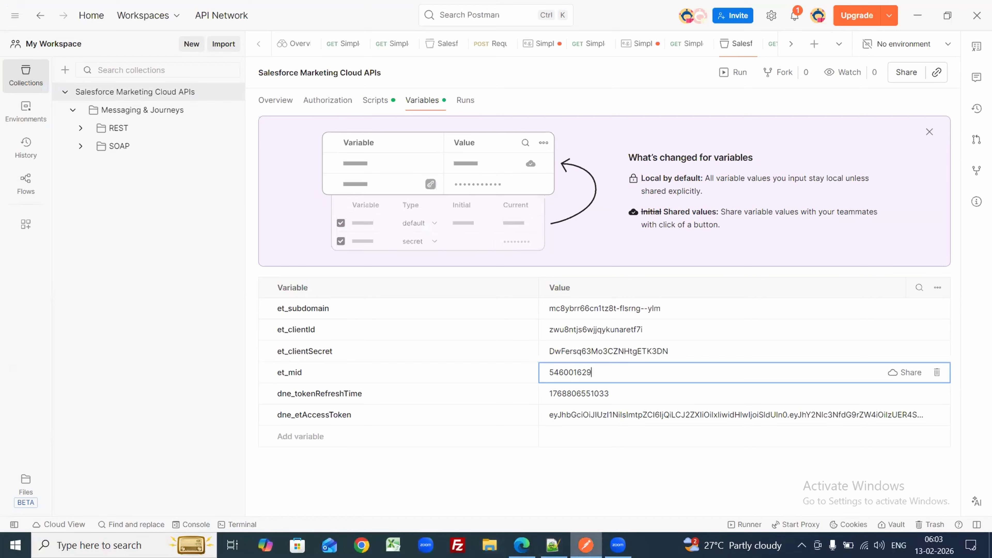
Step: Paste the subdomain from the notes over the et_subdomain value
mouse_move(587, 545)
left_click(554, 546)
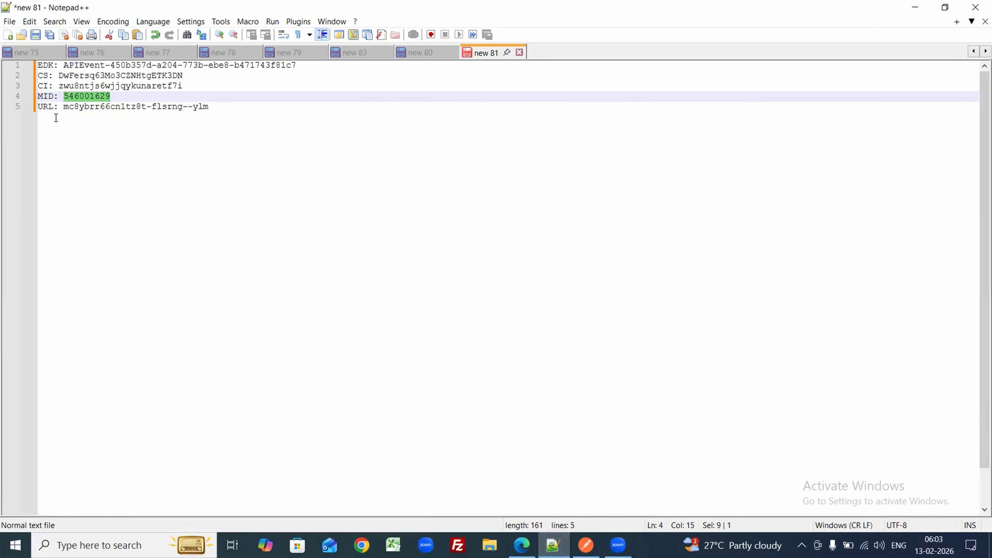
left_click_drag(65, 107, 236, 104)
key("ctrl+c")
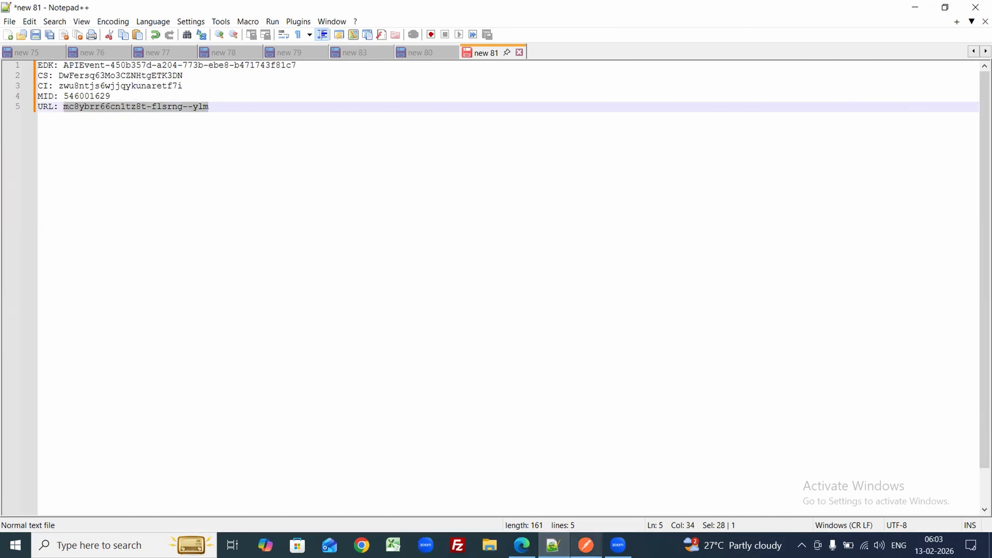
left_click(586, 545)
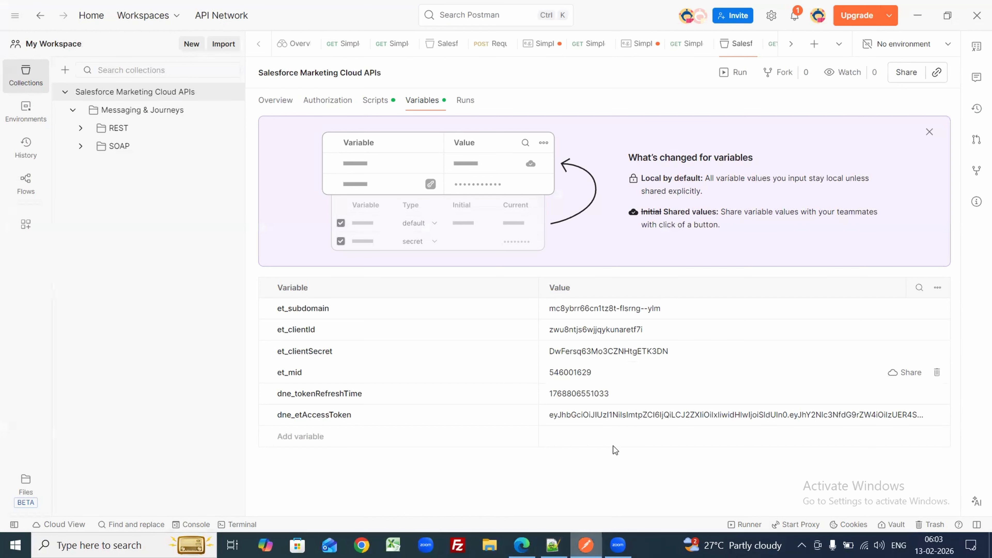
double_click(577, 308)
key("ctrl+a")
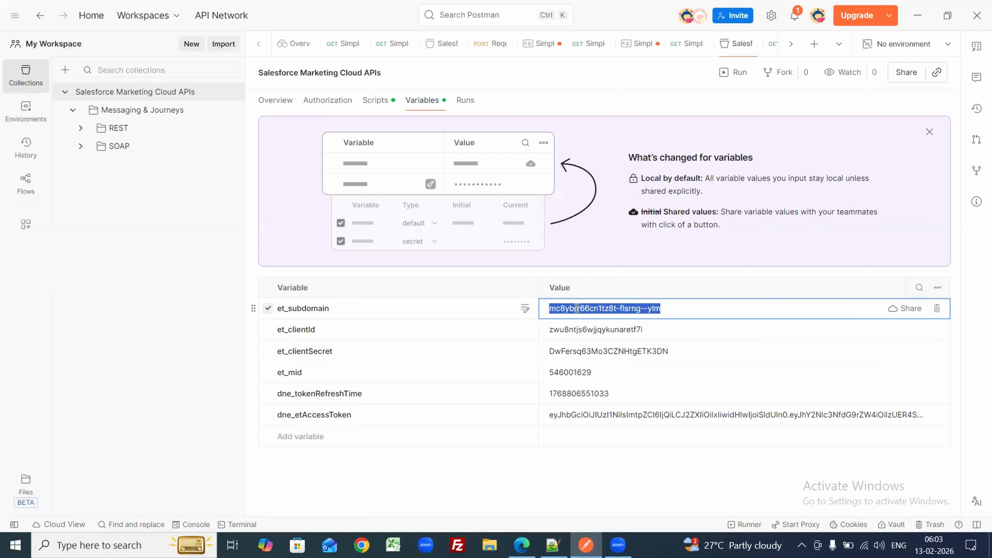
key("ctrl+v")
left_click(126, 329)
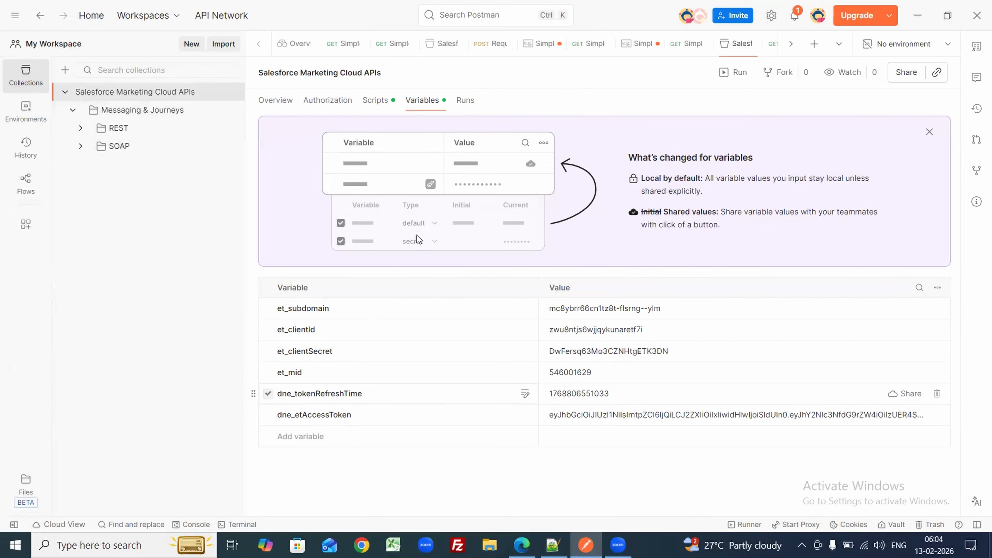
Step: Send REST > Auth > Request SFMC Token and confirm 200 OK with a fresh access token
left_click(77, 130)
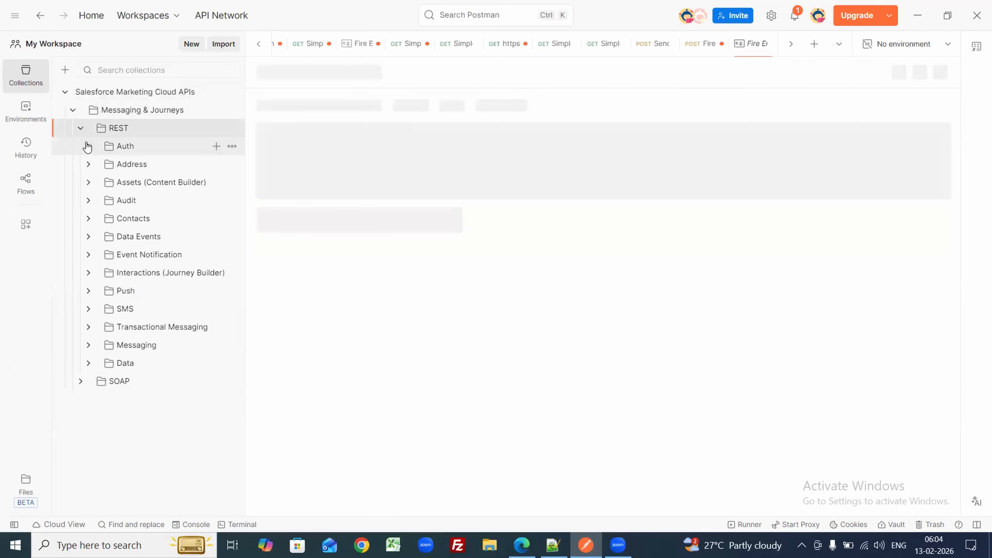
left_click(87, 147)
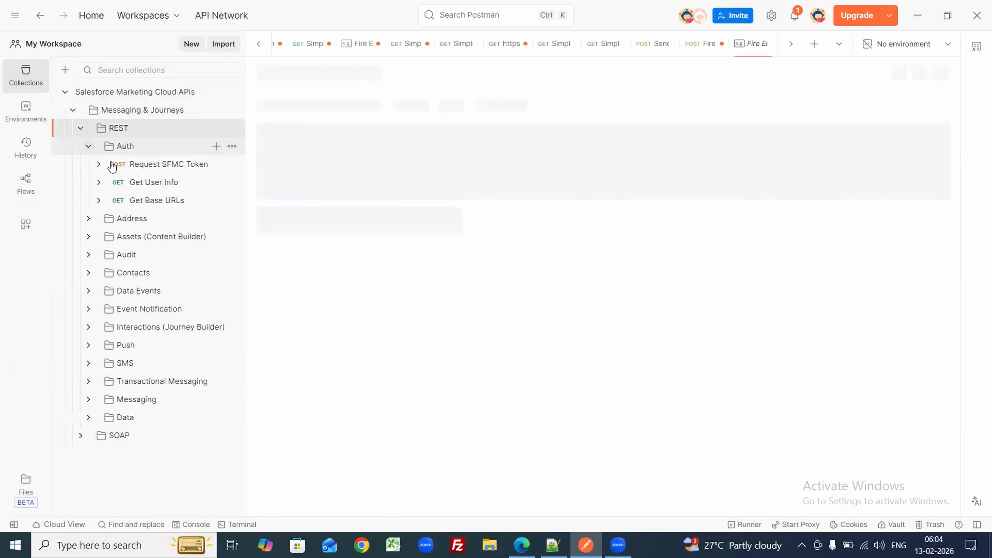
left_click(133, 167)
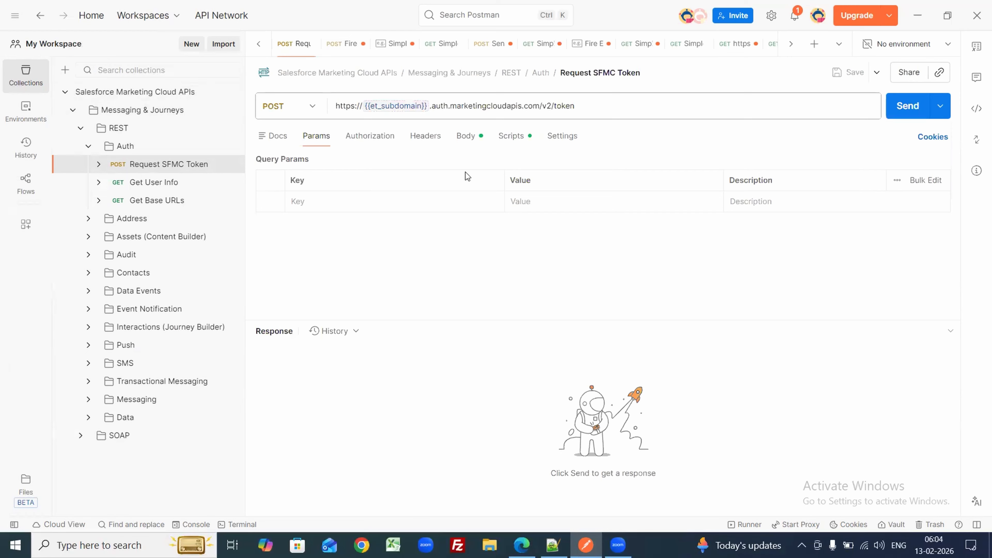
left_click(917, 116)
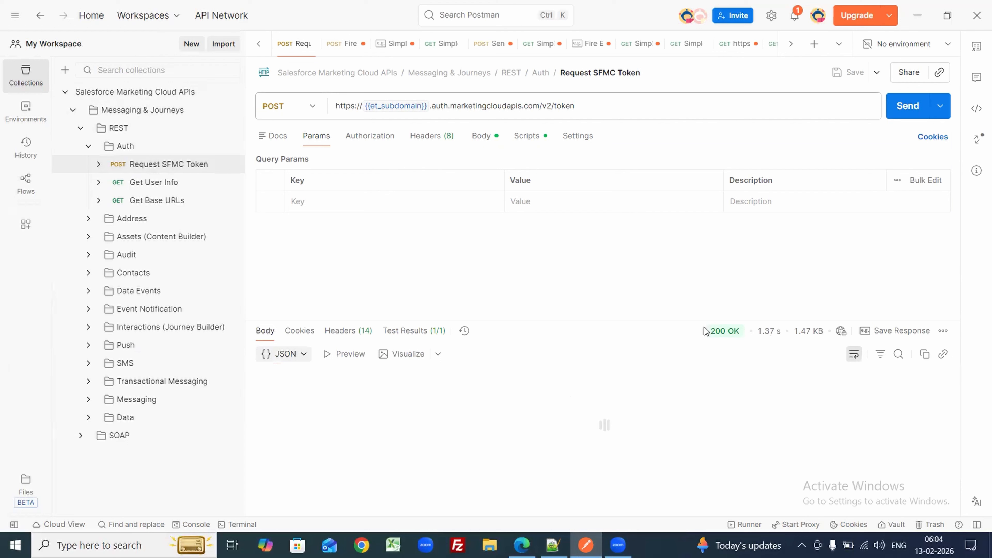
left_click_drag(740, 332, 709, 332)
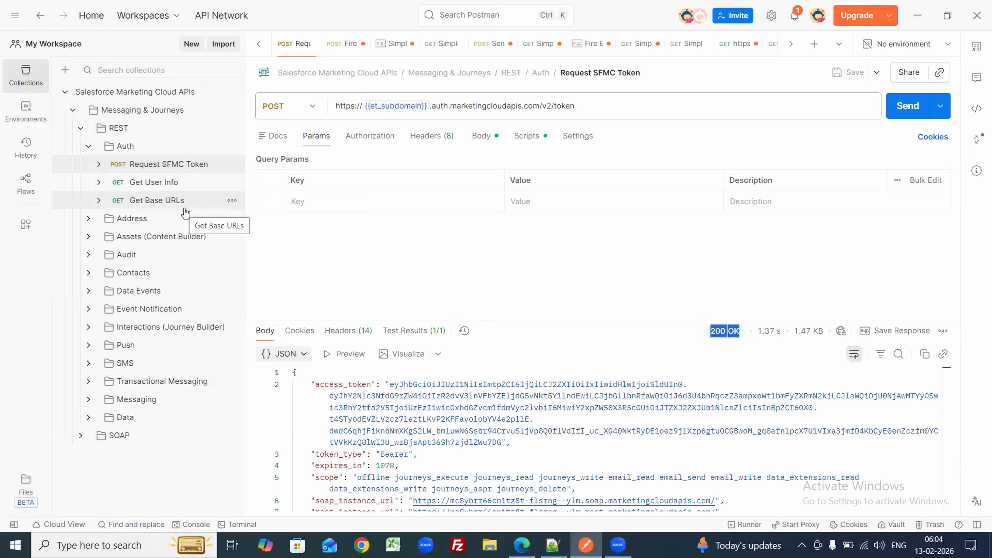
left_click(86, 147)
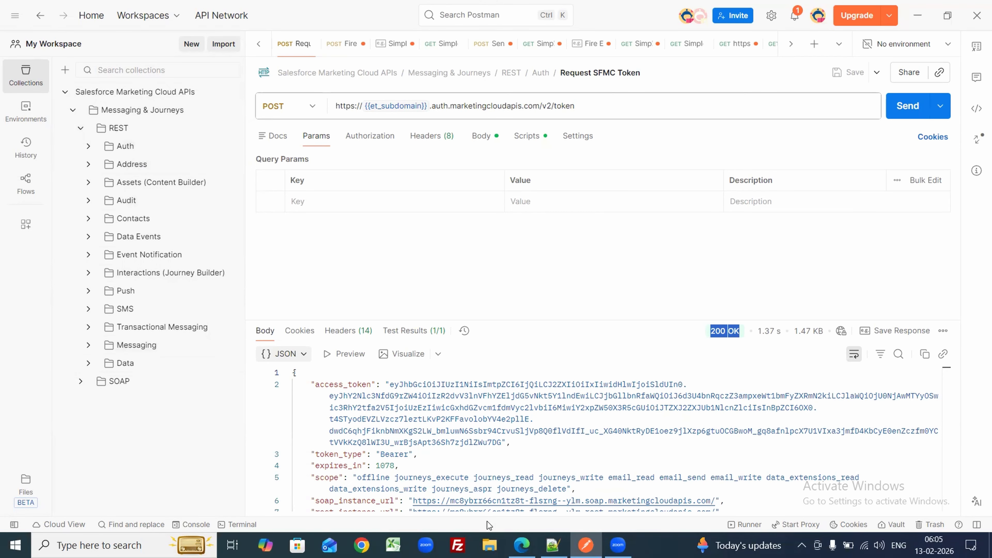
left_click(521, 545)
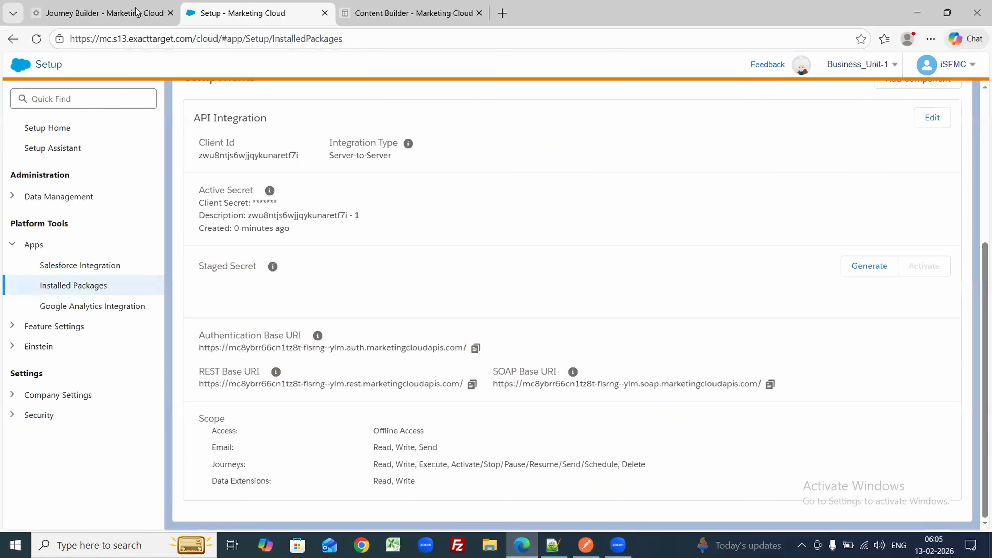
key("ctrl+shift+Tab")
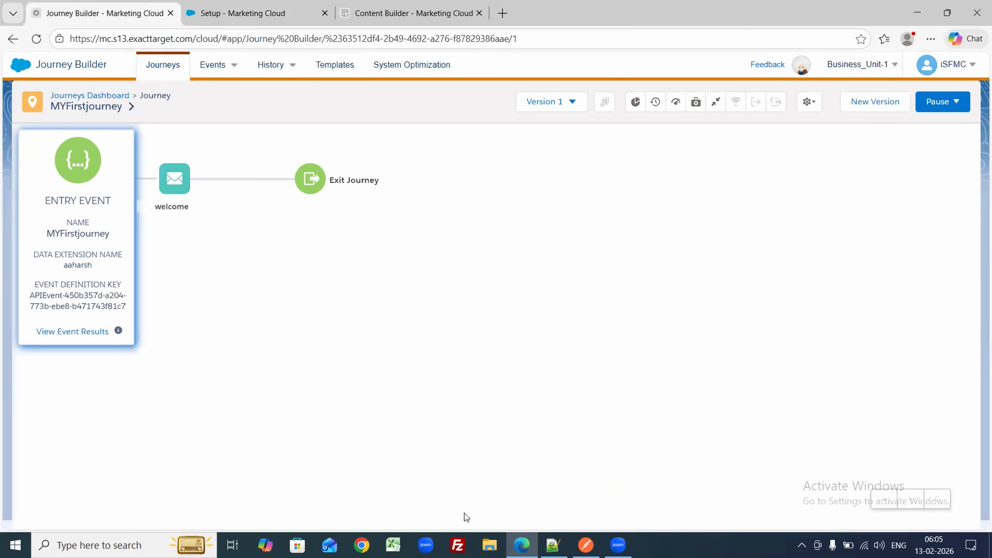
left_click(585, 545)
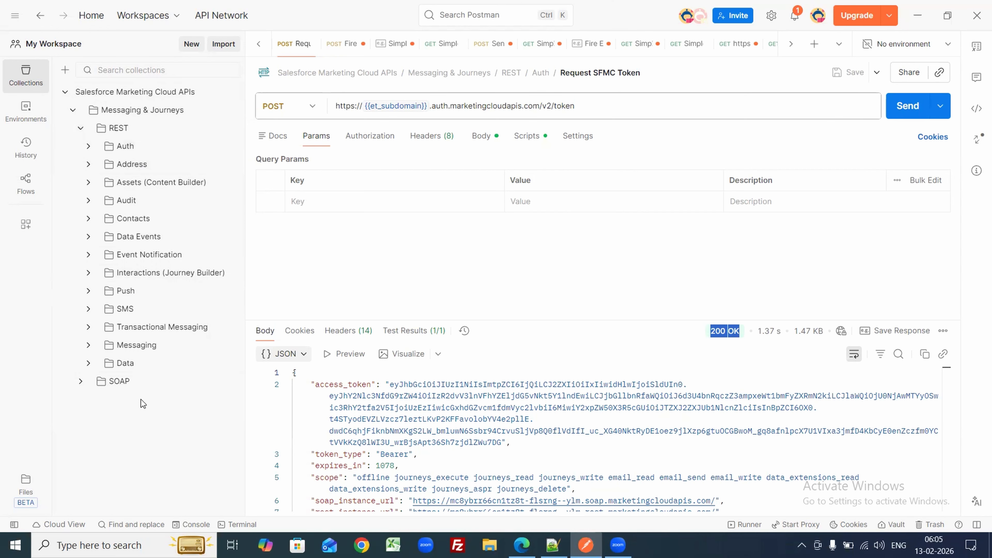
Step: Open the first saved example of Fire Entry Event under REST > Interactions (Journey Builder)
left_click(93, 329)
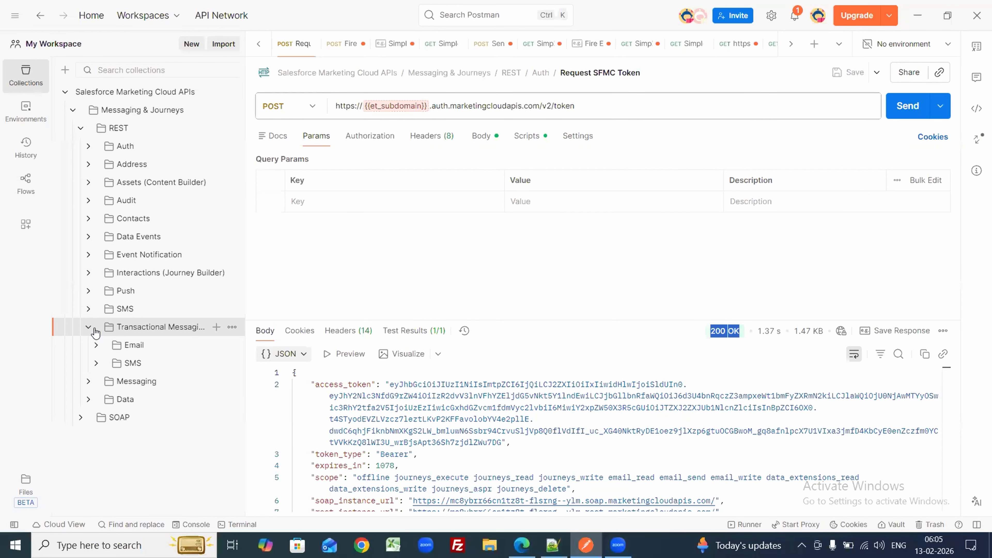
left_click(95, 346)
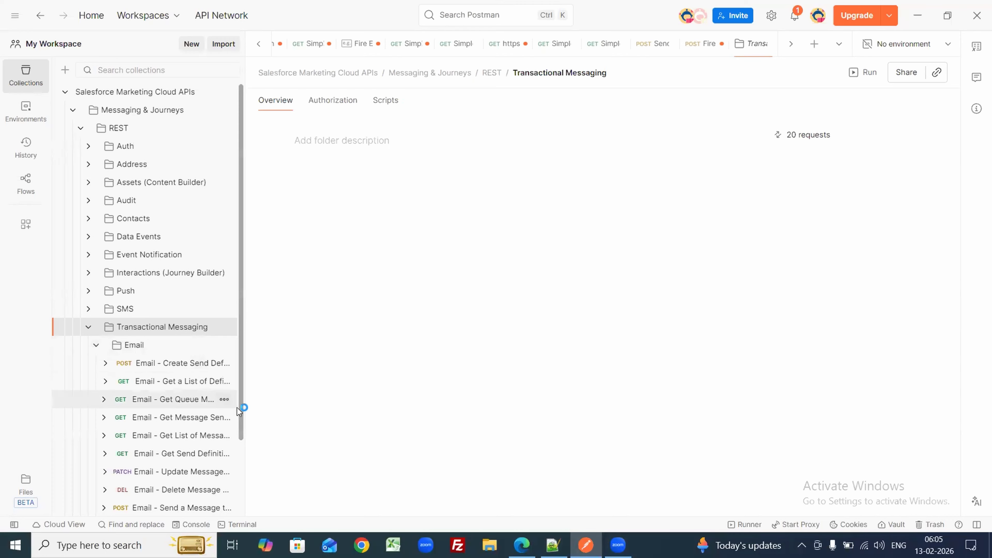
left_click_drag(239, 433, 243, 386)
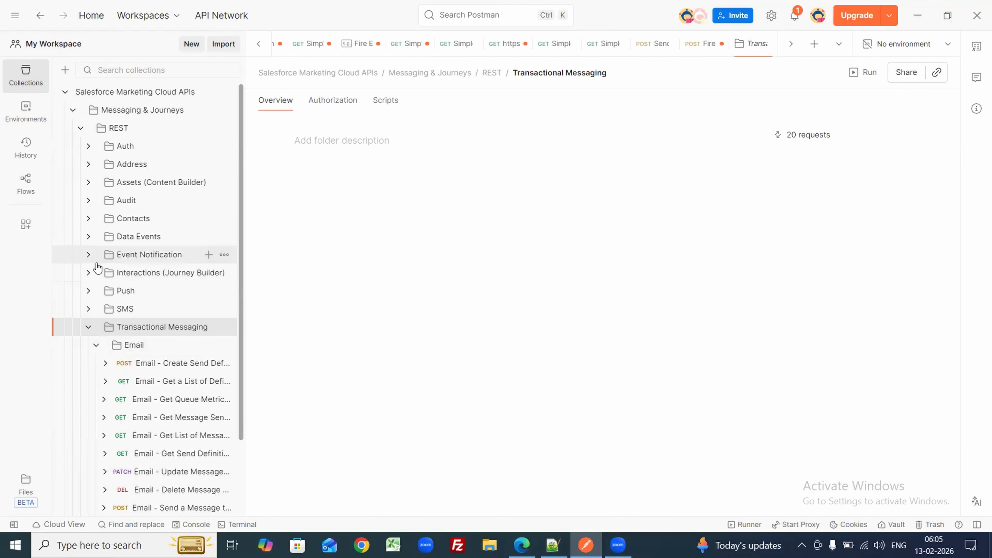
left_click(88, 328)
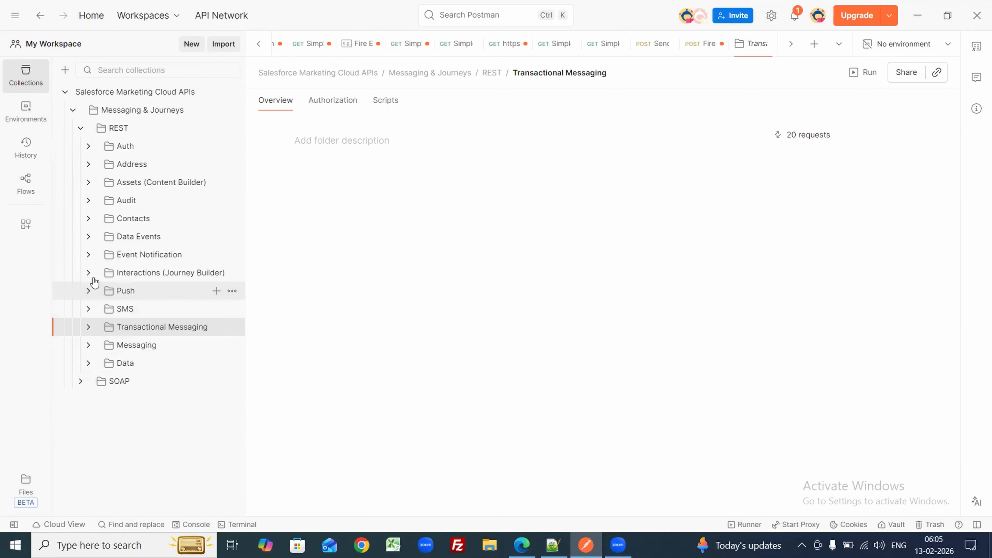
left_click(88, 274)
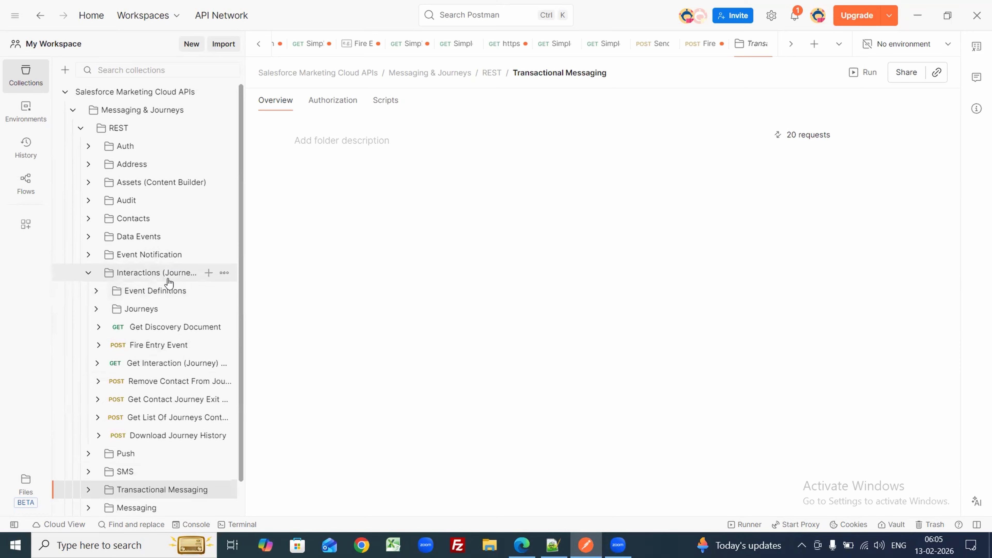
left_click(88, 274)
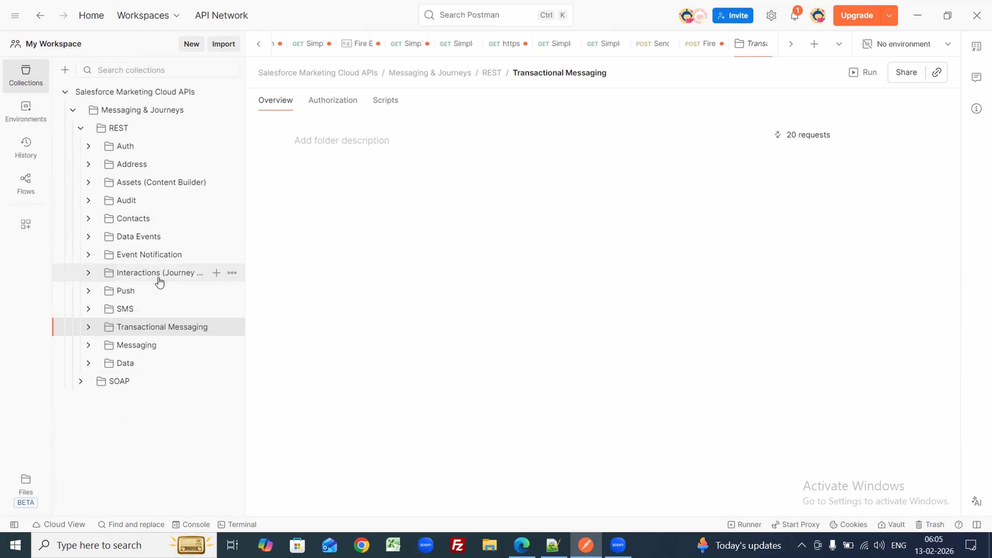
left_click(88, 274)
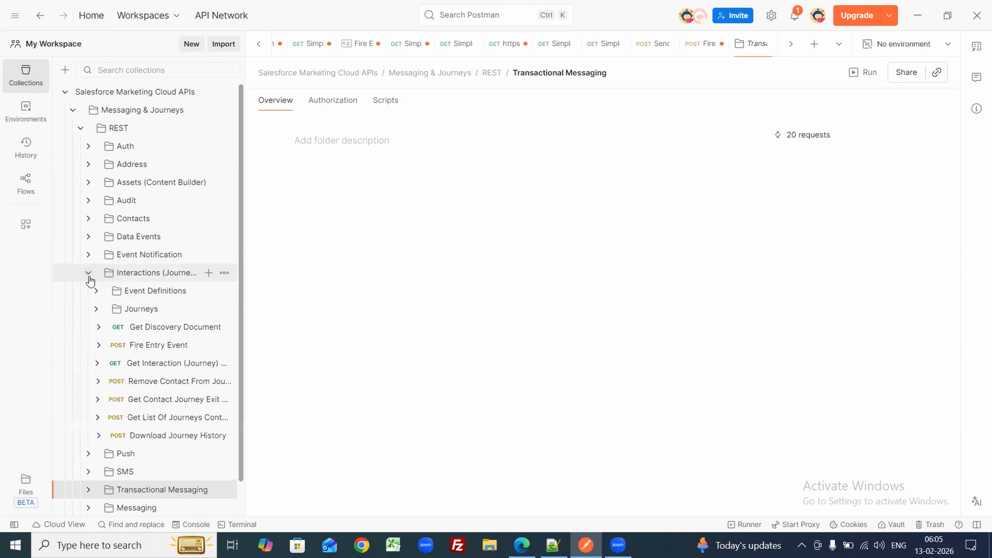
left_click(98, 346)
left_click(153, 347)
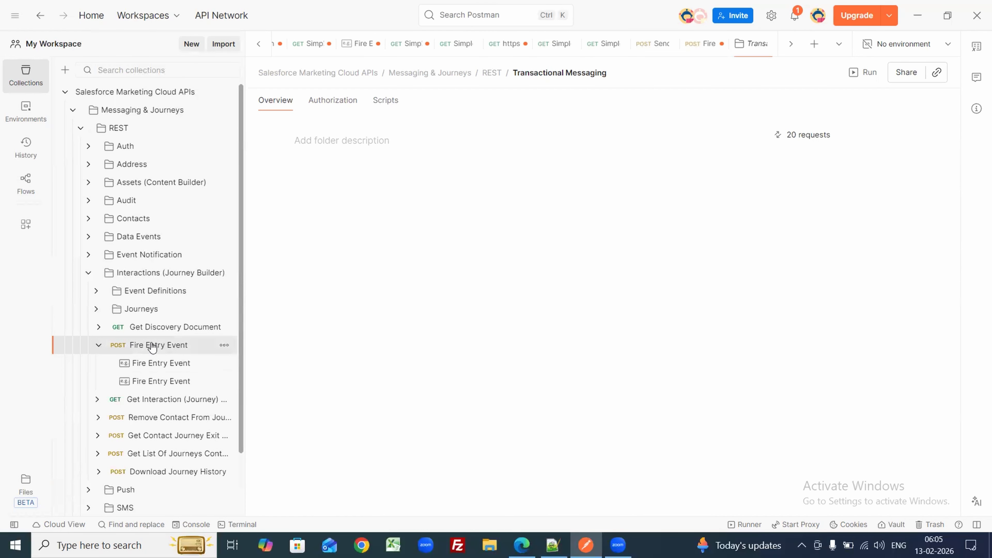
left_click(152, 364)
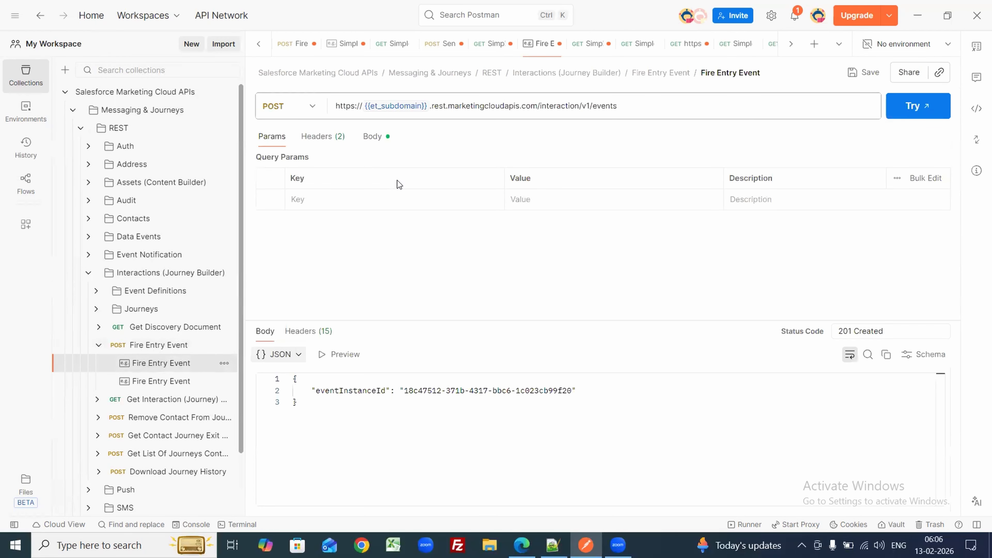
Step: Open the Fire Entry Event POST request and review its JSON body, then check the journey in the browser
left_click(150, 351)
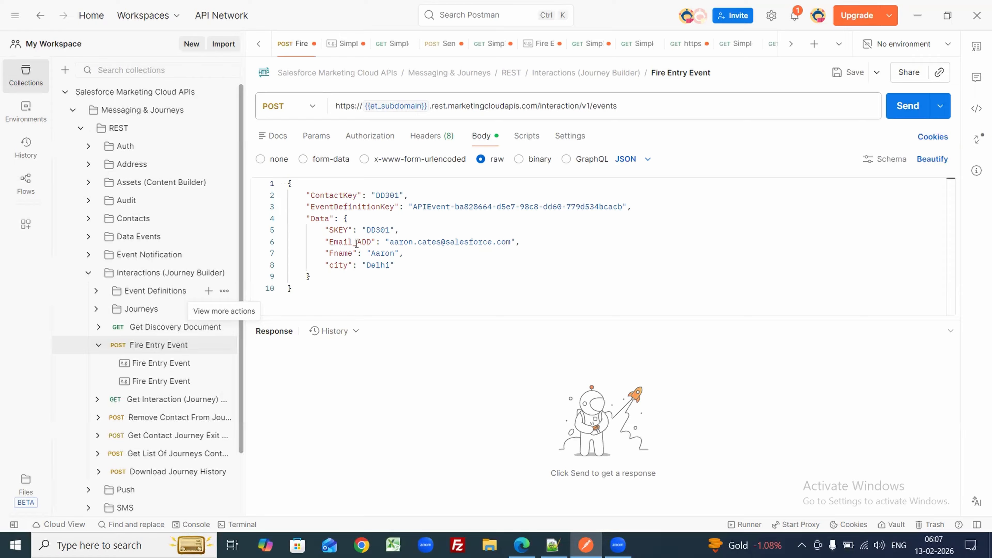
left_click(521, 544)
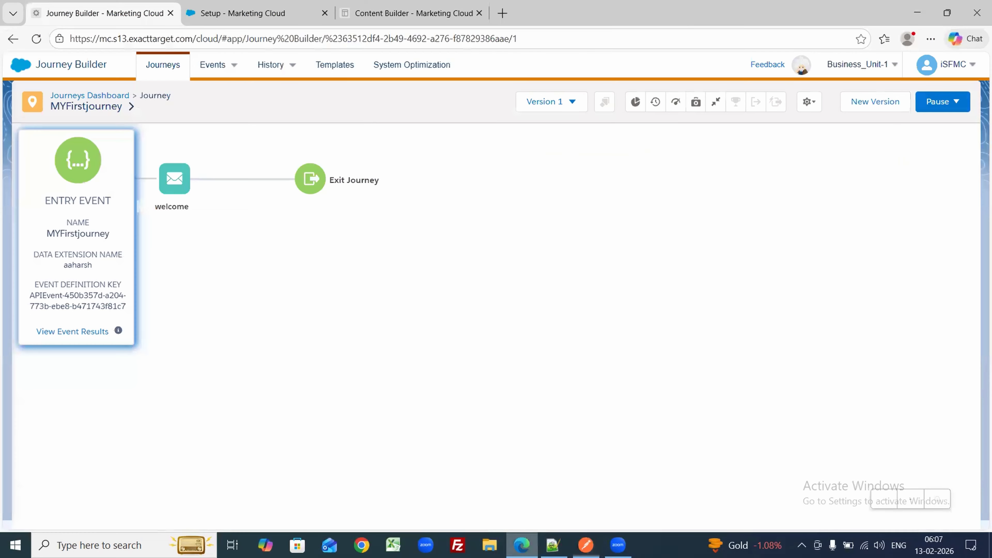
Step: Go to Audience Builder > Contact Builder in Marketing Cloud to list the data extensions
left_click(220, 7)
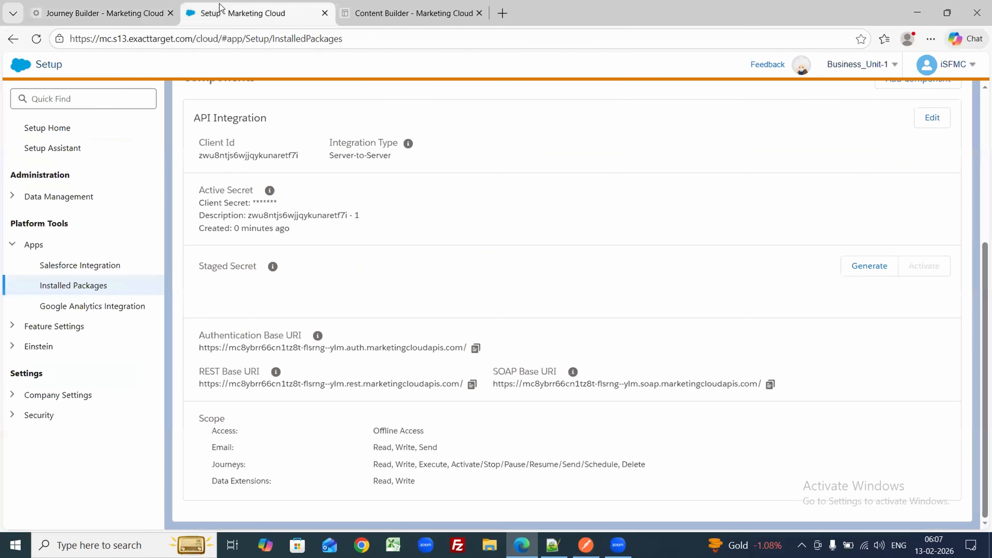
left_click(353, 17)
mouse_move(15, 77)
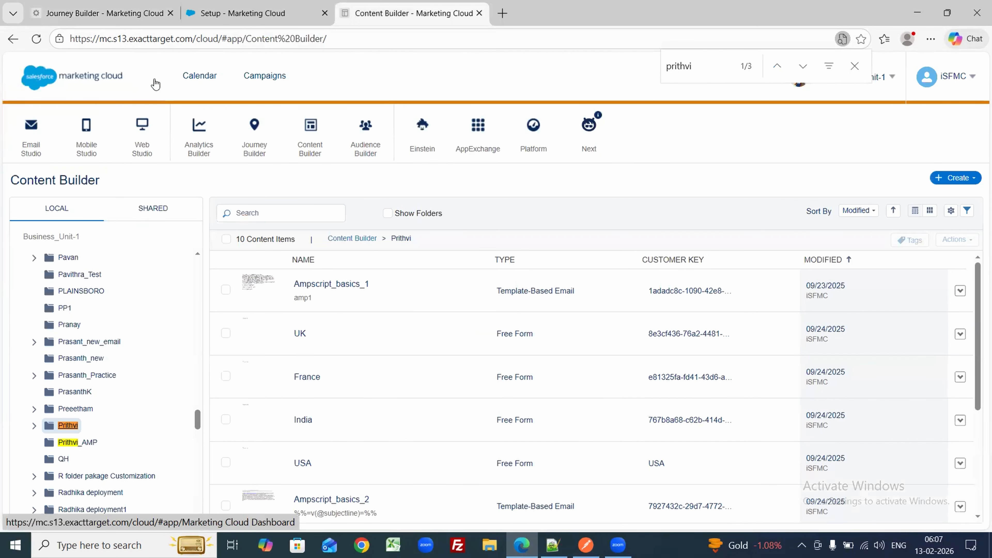
mouse_move(367, 135)
left_click(373, 176)
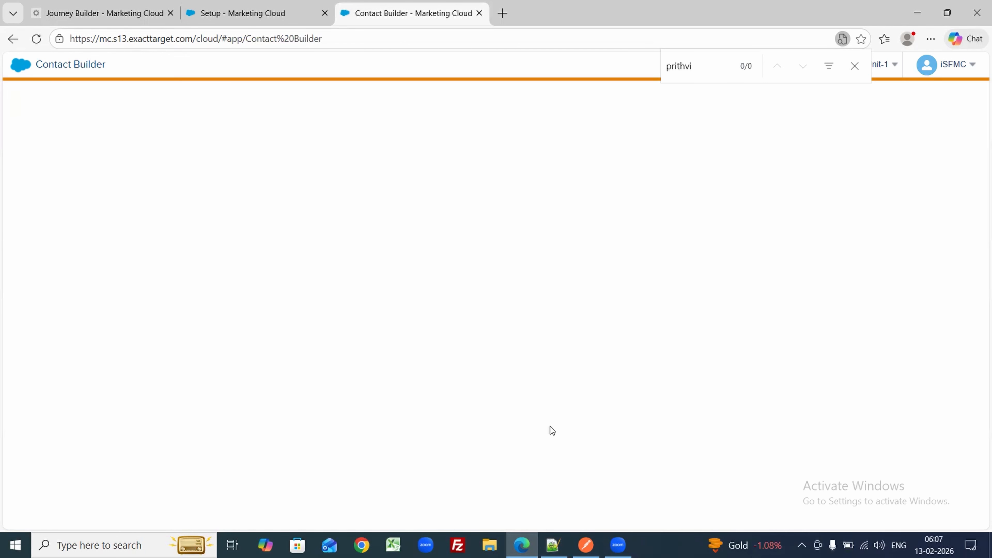
left_click_drag(522, 545, 547, 542)
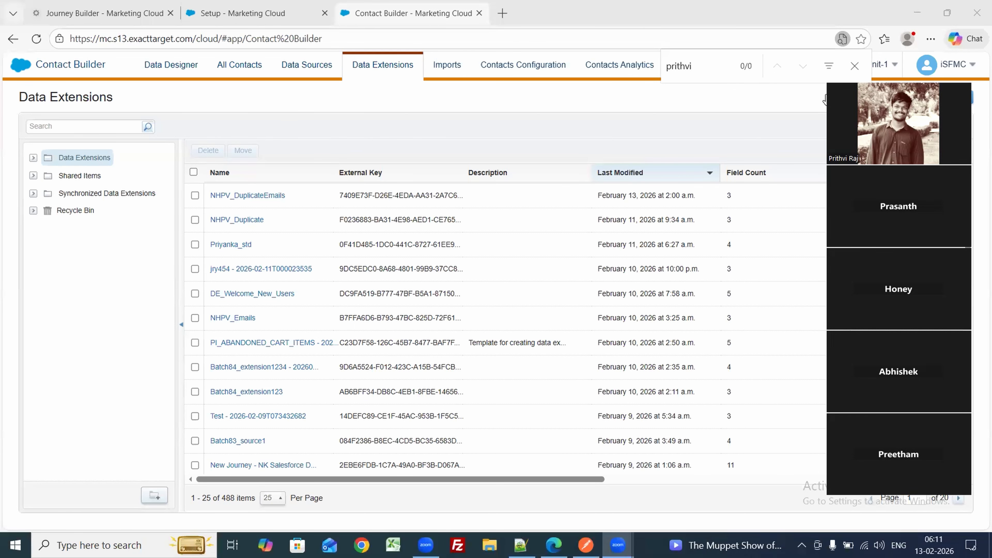
Step: Show 200 data extensions per page, search for AAHARSH, and open the aaharsh data extension
left_click(268, 499)
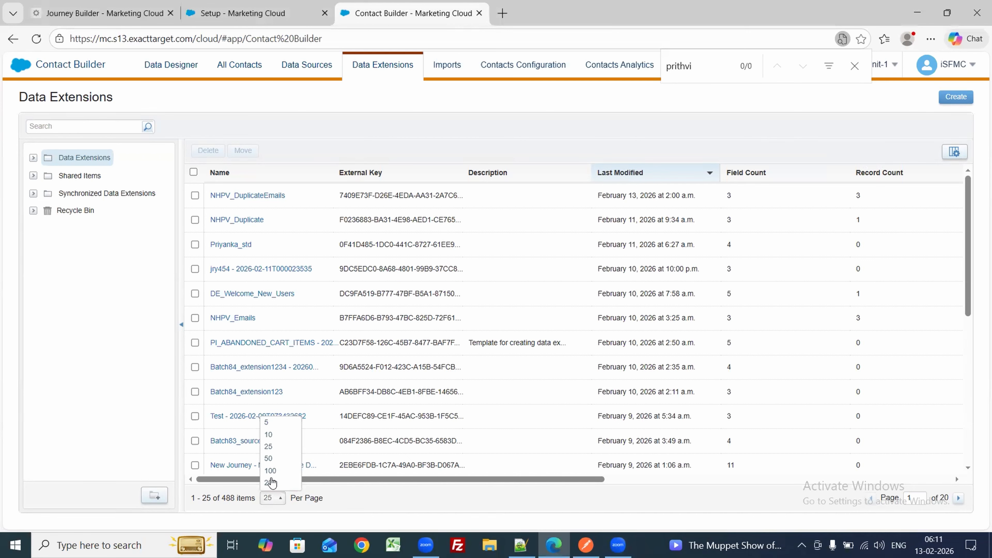
left_click(270, 484)
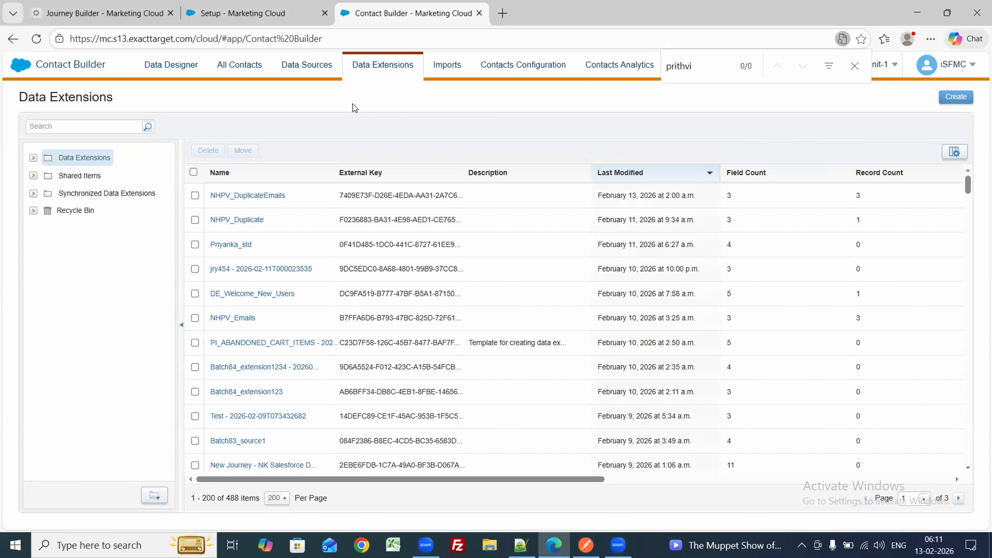
type("A")
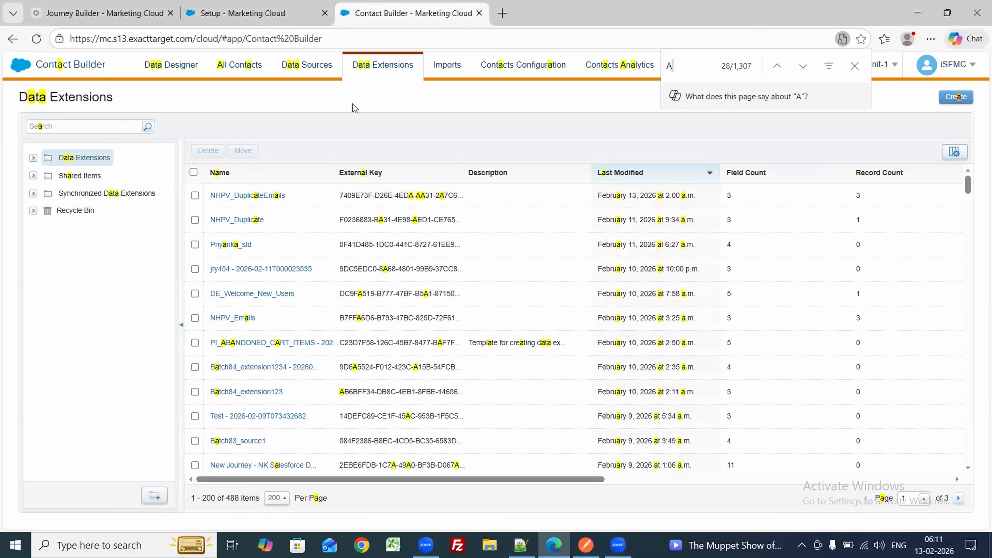
type("AHARSH")
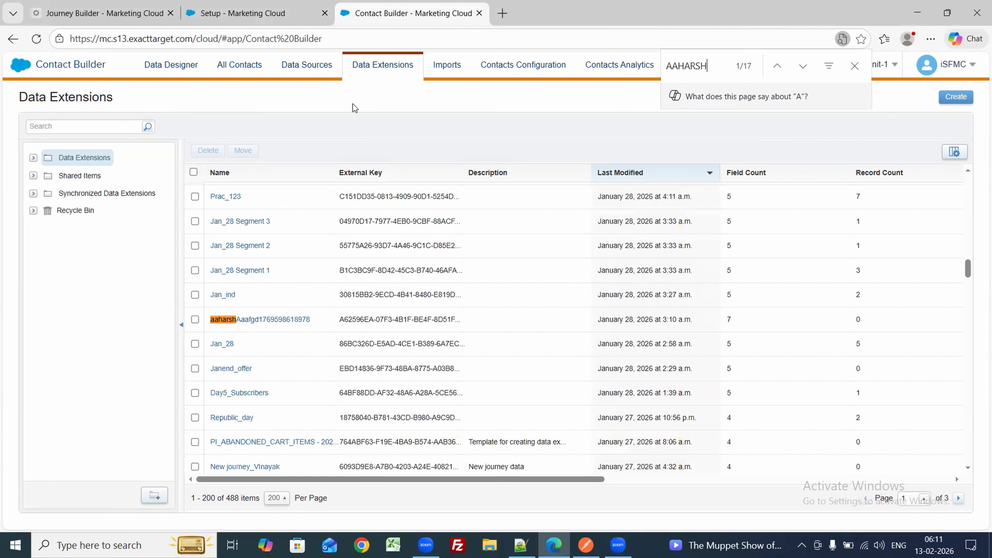
key("Return")
key("Return")
key("Return")
key("Return")
key("Return")
key("Return")
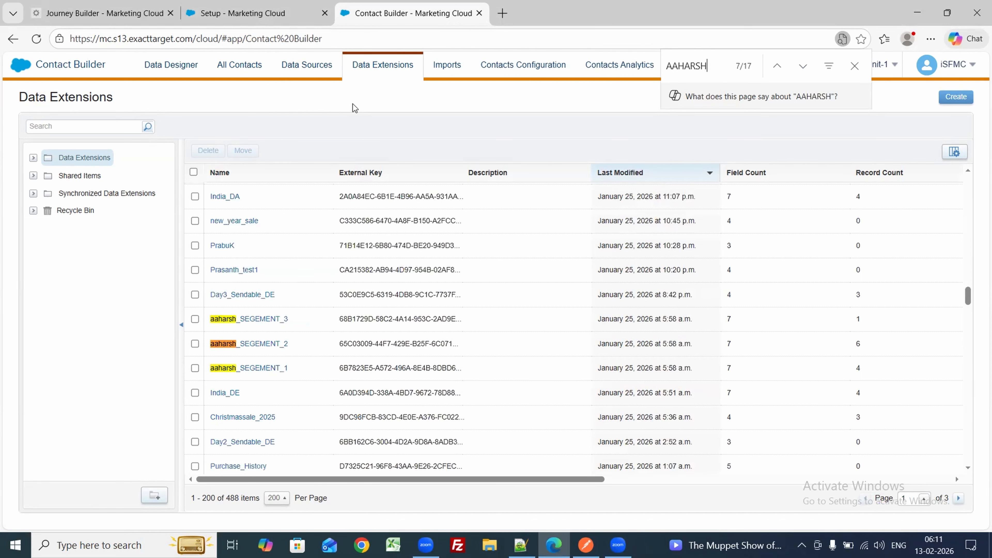
key("Return")
key("Return")
key("Return")
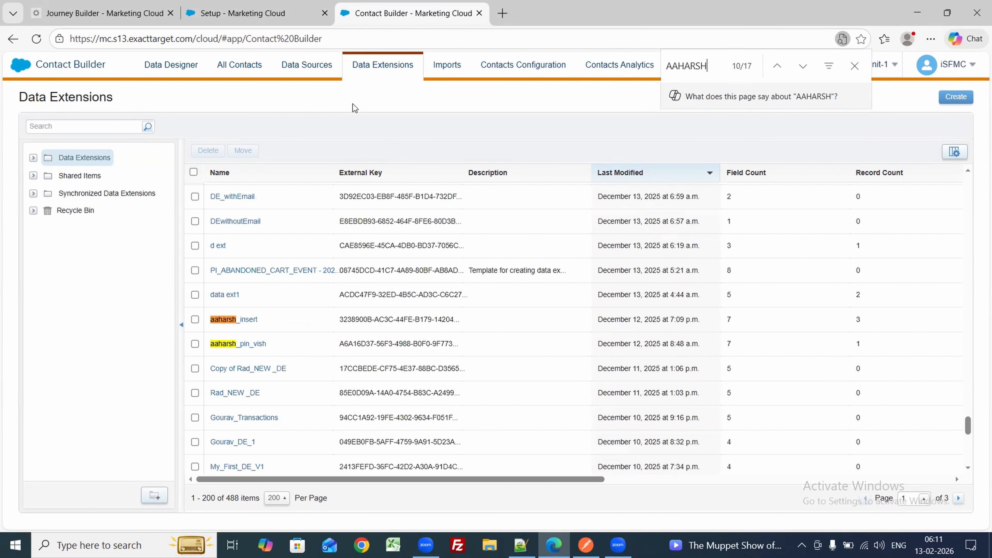
key("Return")
key("Return")
key("Return")
key("Return")
key("Return")
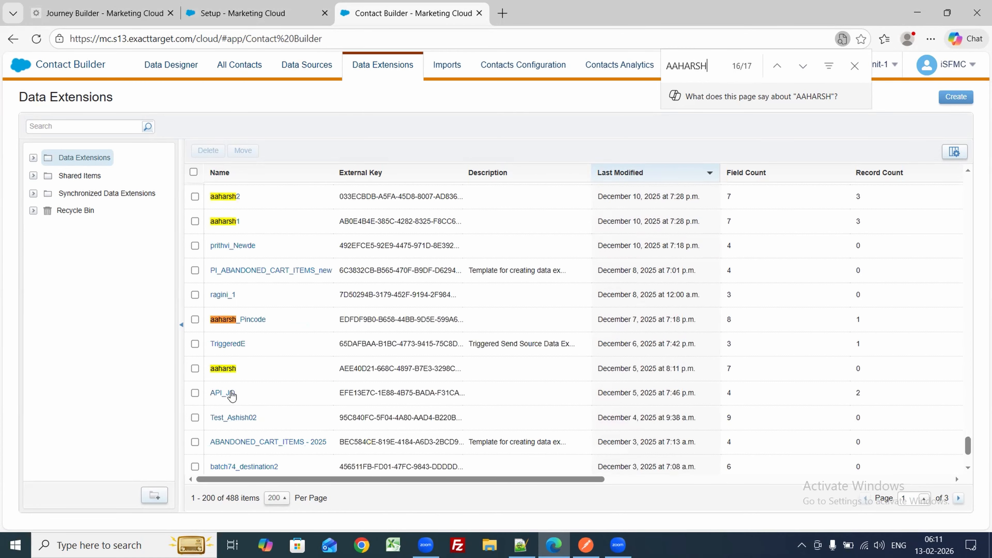
left_click(221, 371)
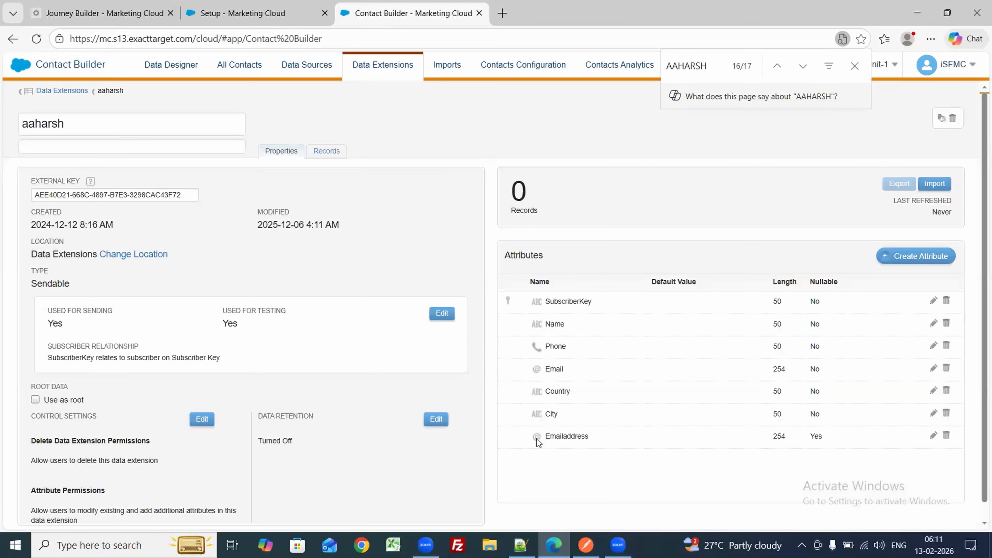
Step: Copy the SubscriberKey attribute name from the aaharsh data extension and return to Postman
left_click_drag(537, 439, 672, 444)
left_click_drag(807, 436, 837, 440)
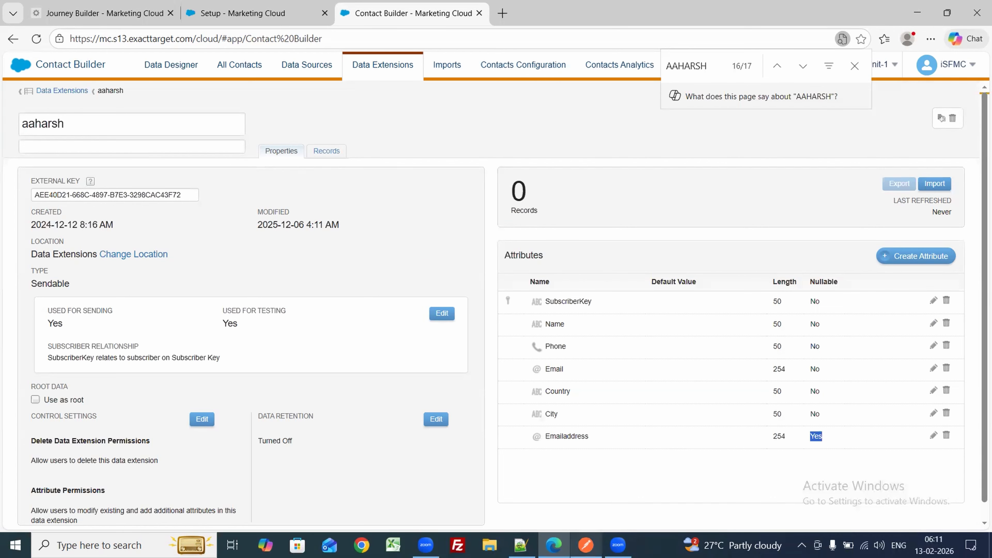
left_click(586, 545)
left_click(586, 545)
double_click(562, 302)
key("ctrl+c")
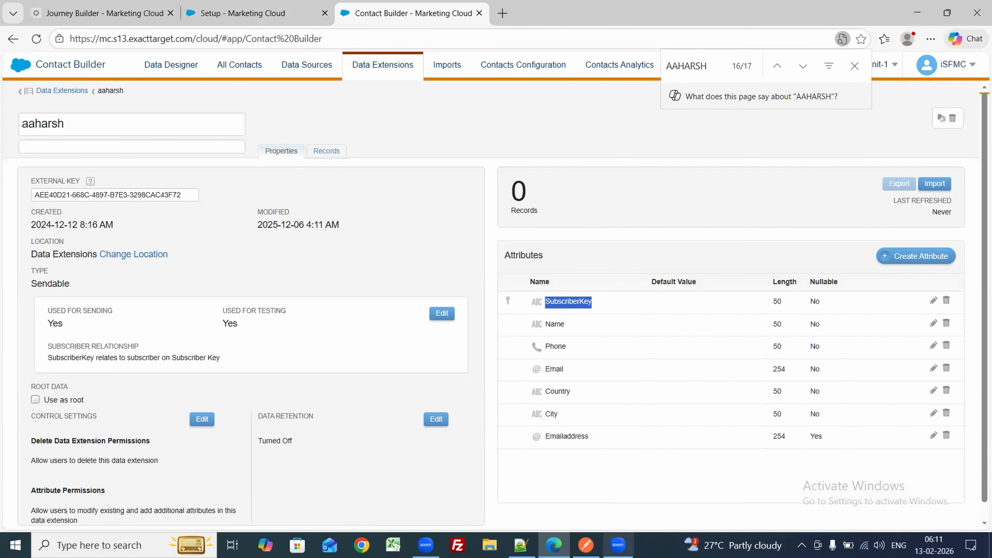
left_click(586, 545)
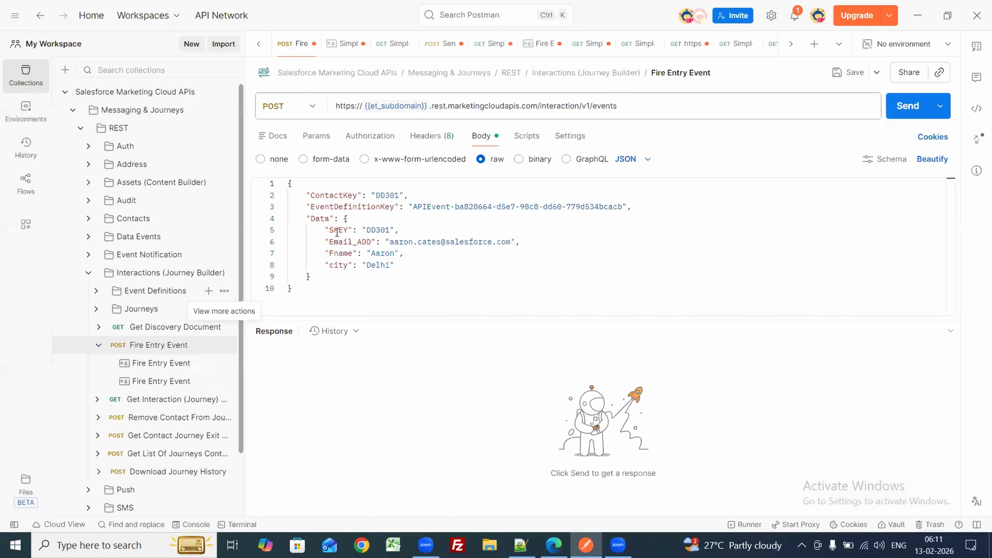
Step: Replace the SKEY and EmailADD keys in the Data block with SubscriberKey and Email
double_click(337, 232)
key("ctrl+v")
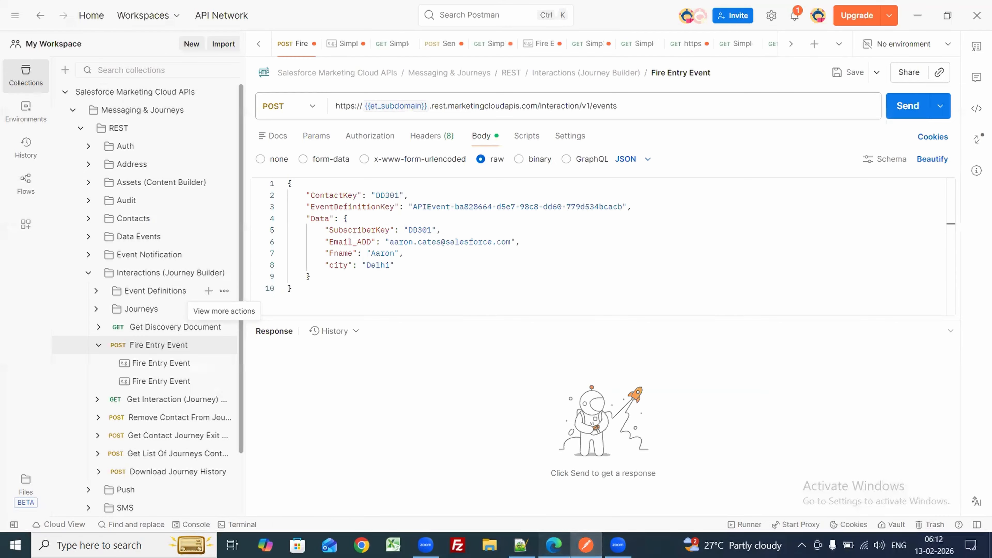
left_click(554, 545)
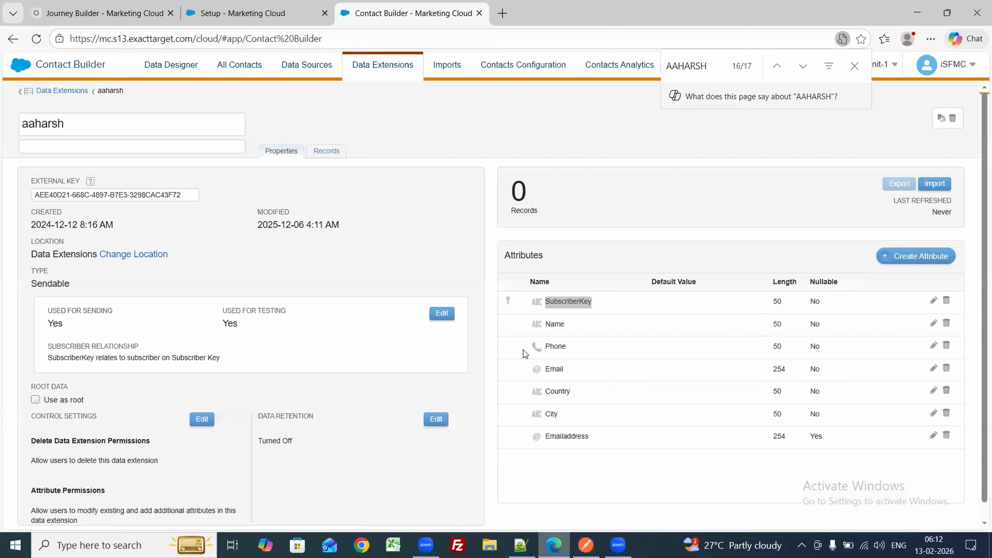
double_click(554, 368)
key("ctrl+c")
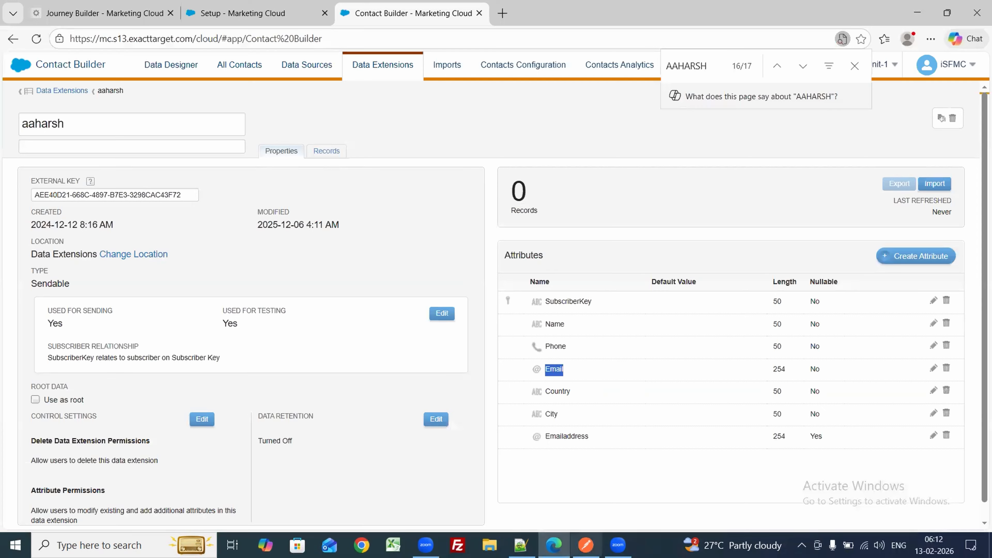
left_click(585, 545)
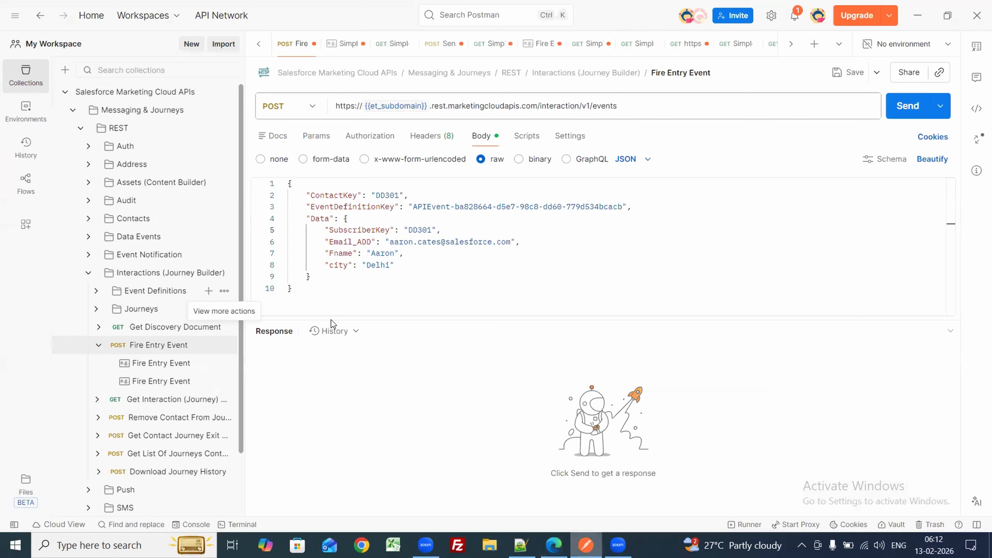
double_click(354, 242)
key("ctrl+v")
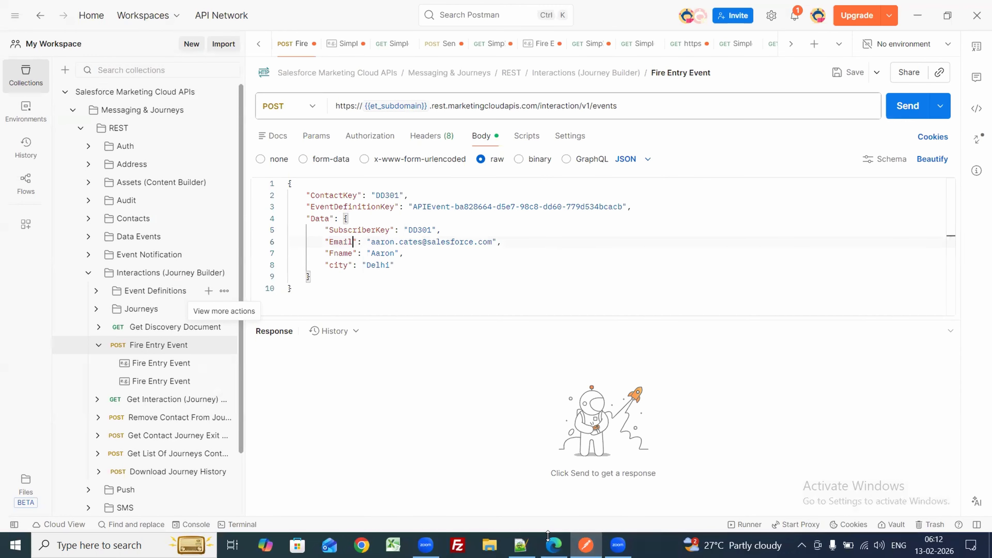
Step: Replace the Fname key with the copied Name attribute
left_click_drag(548, 536, 549, 546)
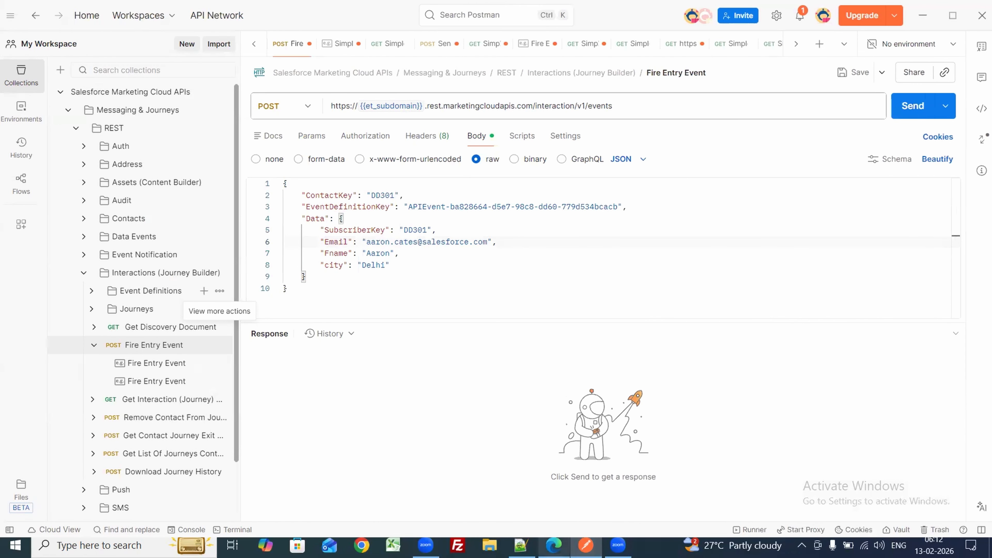
left_click(553, 546)
double_click(553, 325)
key("ctrl+c")
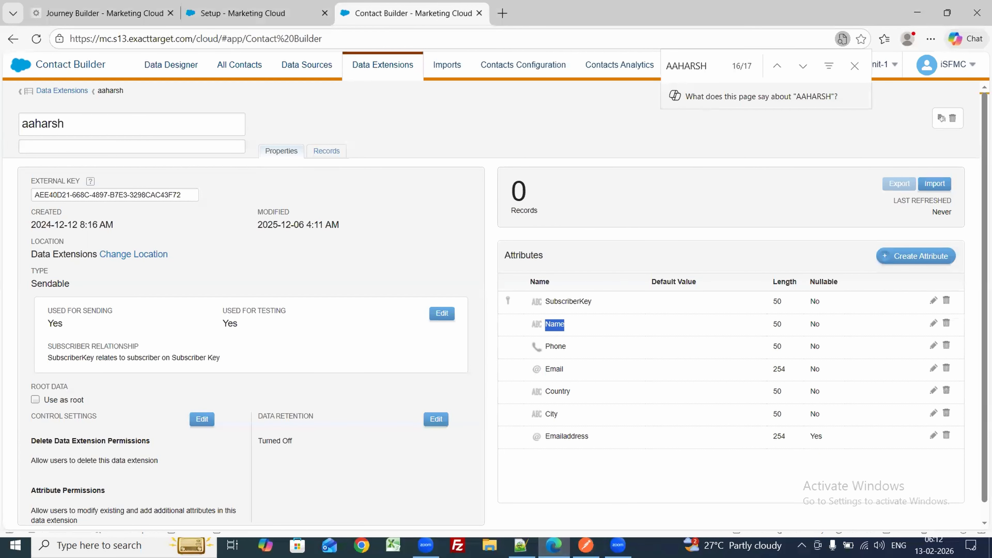
left_click(586, 545)
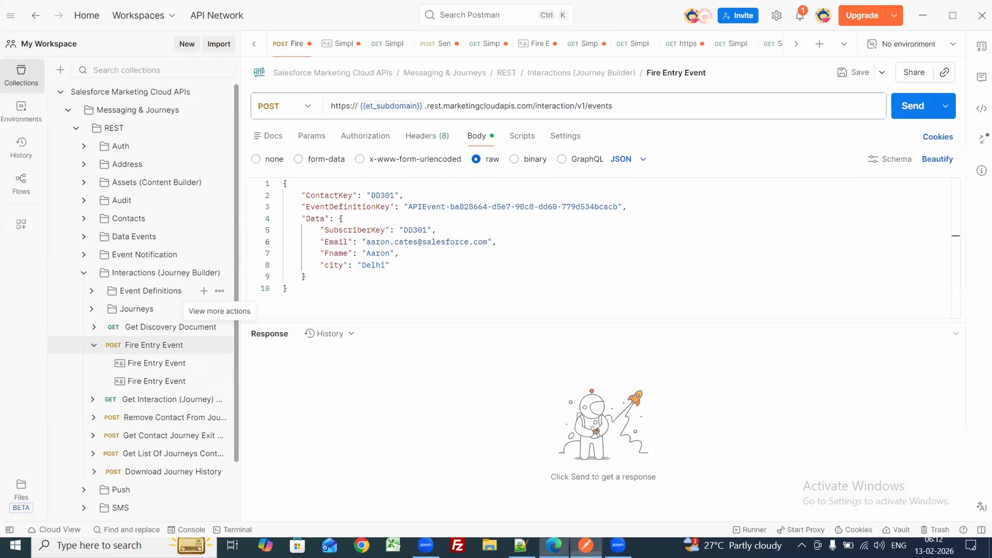
double_click(339, 254)
key("ctrl+v")
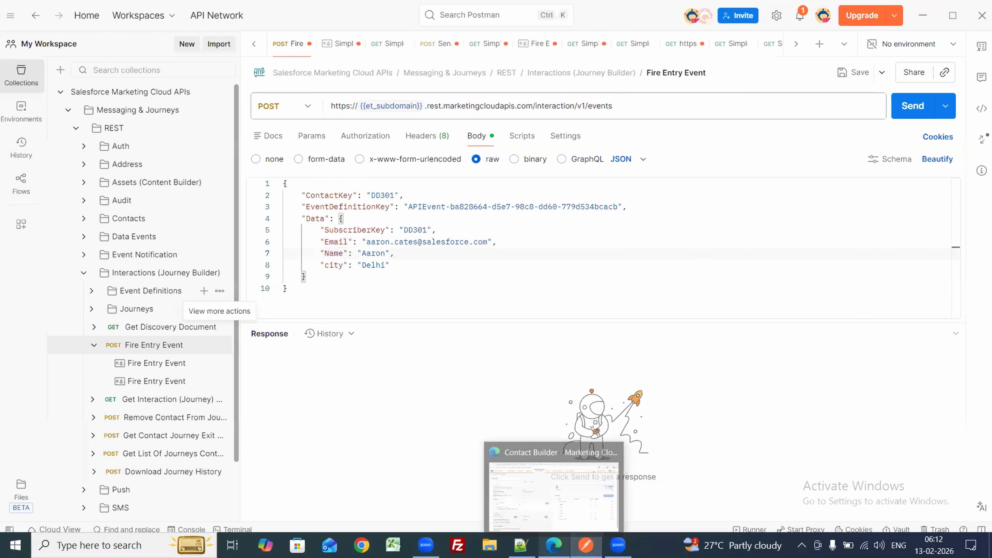
Step: Rename the city key to Phone, then add a comma after Delhi and begin a new quoted key line
left_click(554, 546)
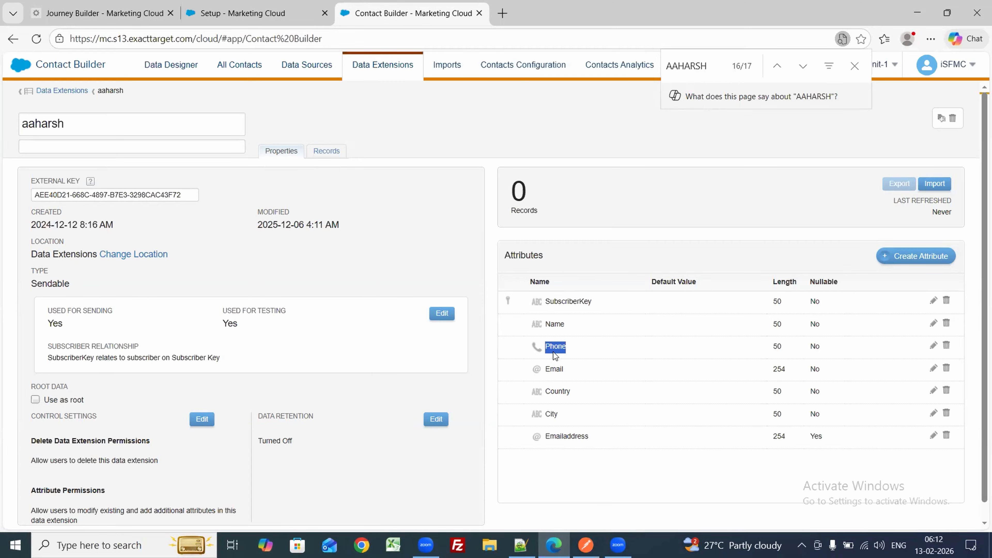
left_click(586, 546)
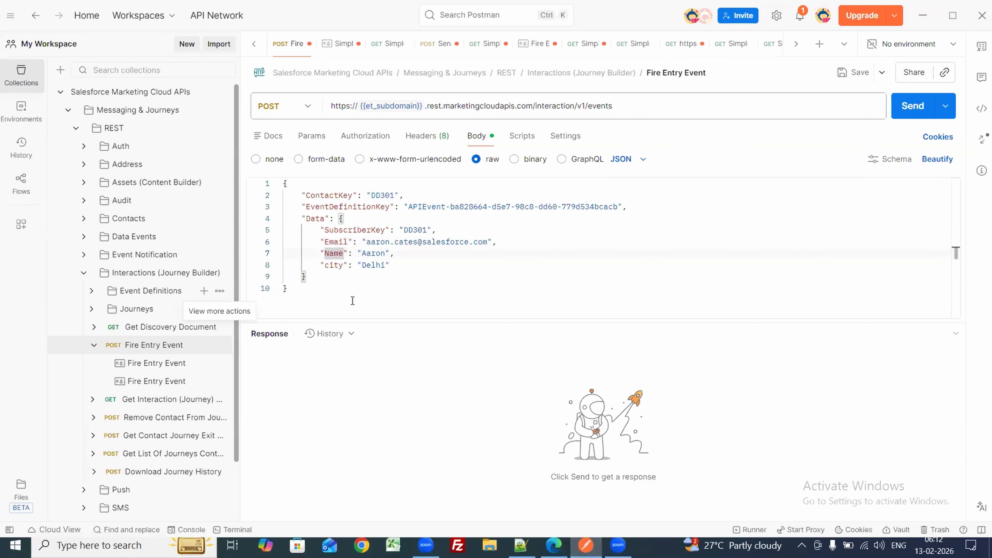
double_click(337, 266)
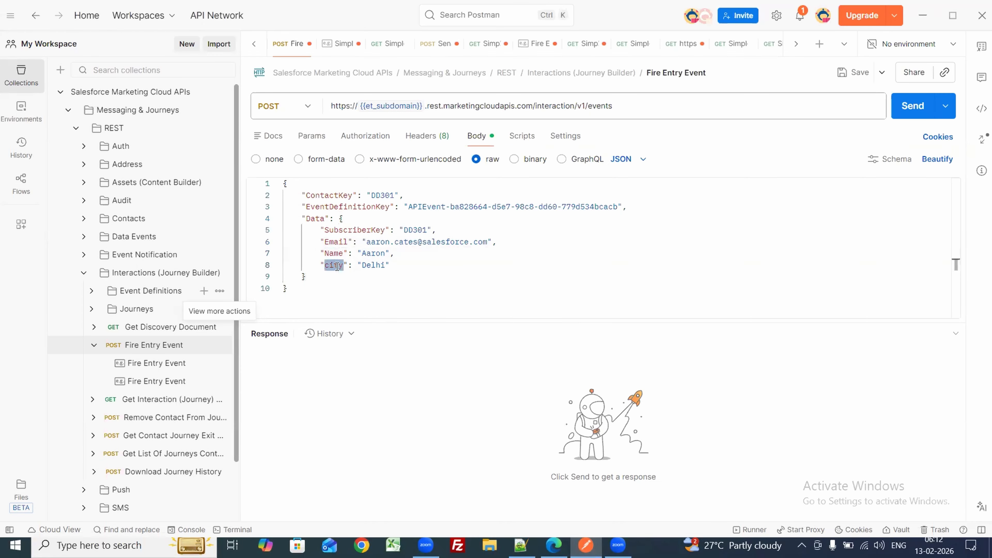
type("Phone")
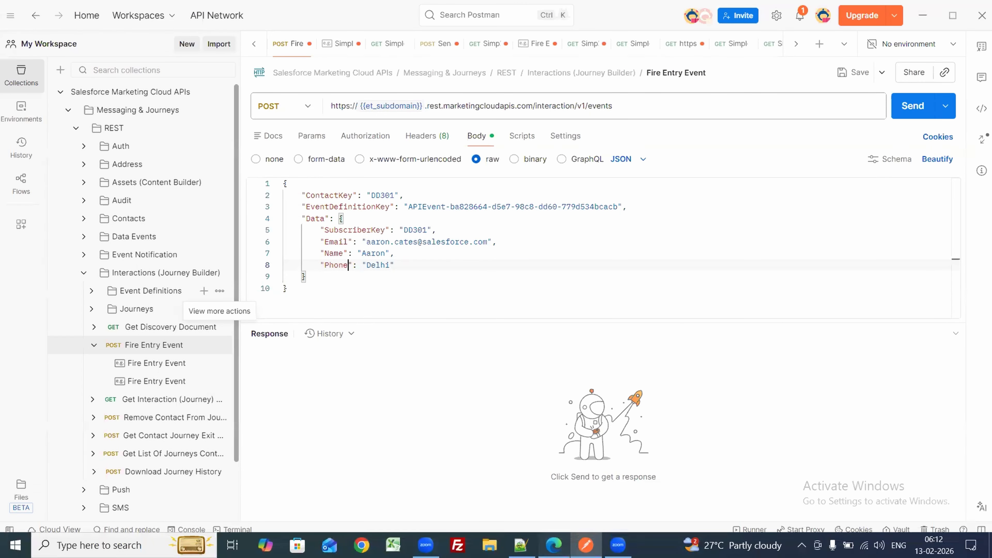
left_click(554, 546)
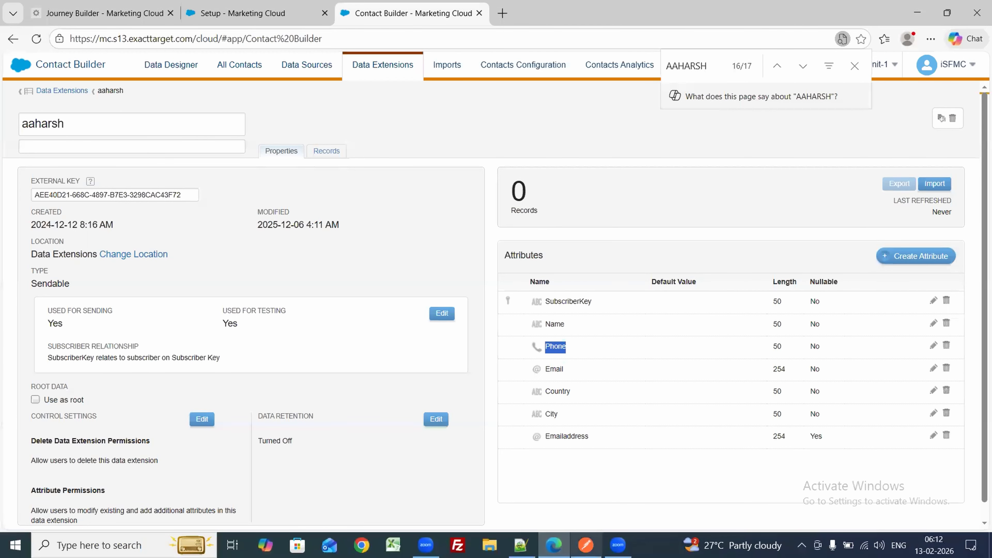
left_click(586, 545)
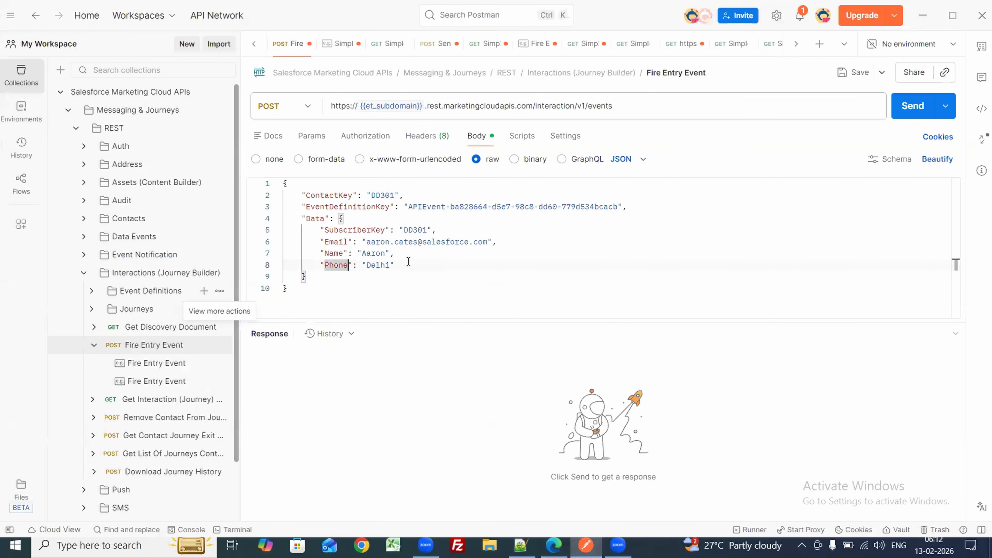
type(",")
key("Return")
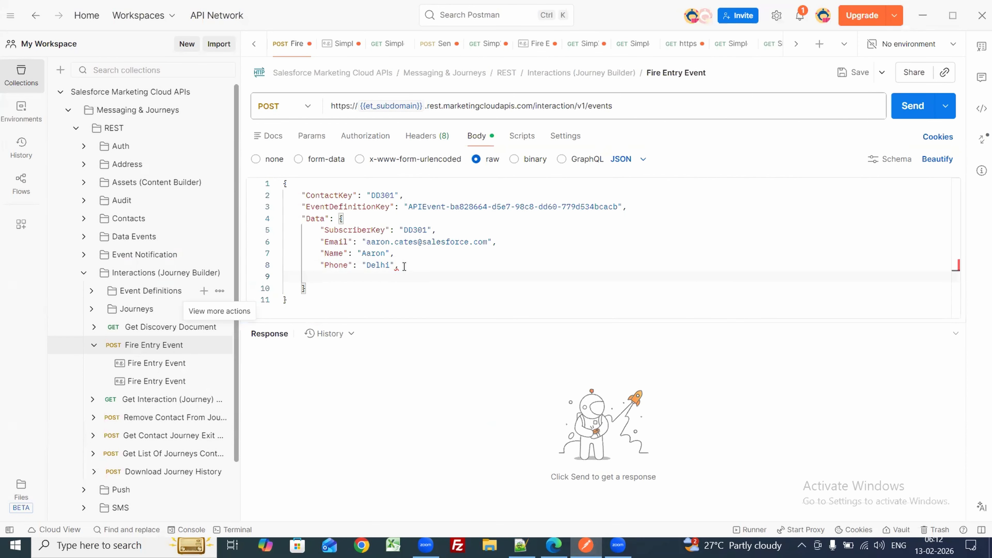
type("\"")
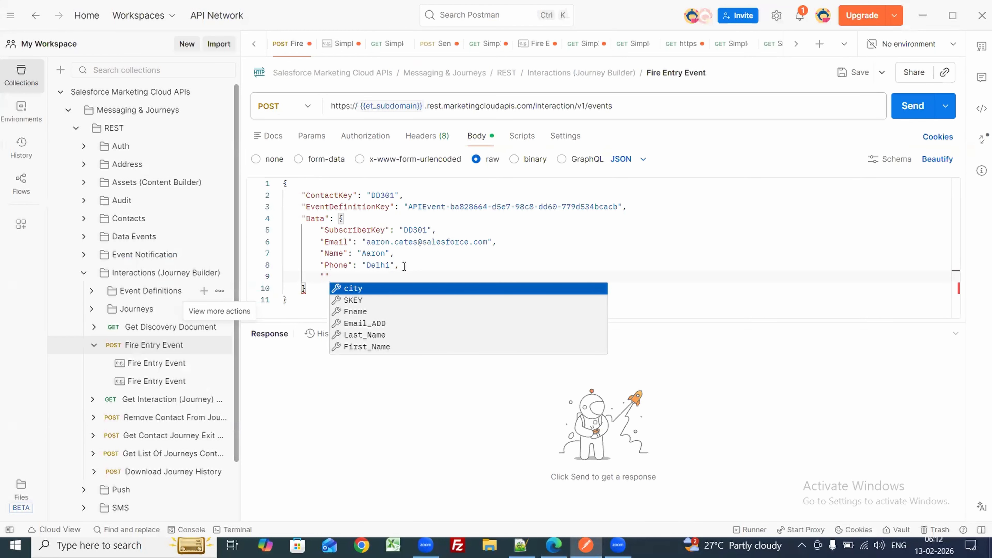
key("Escape")
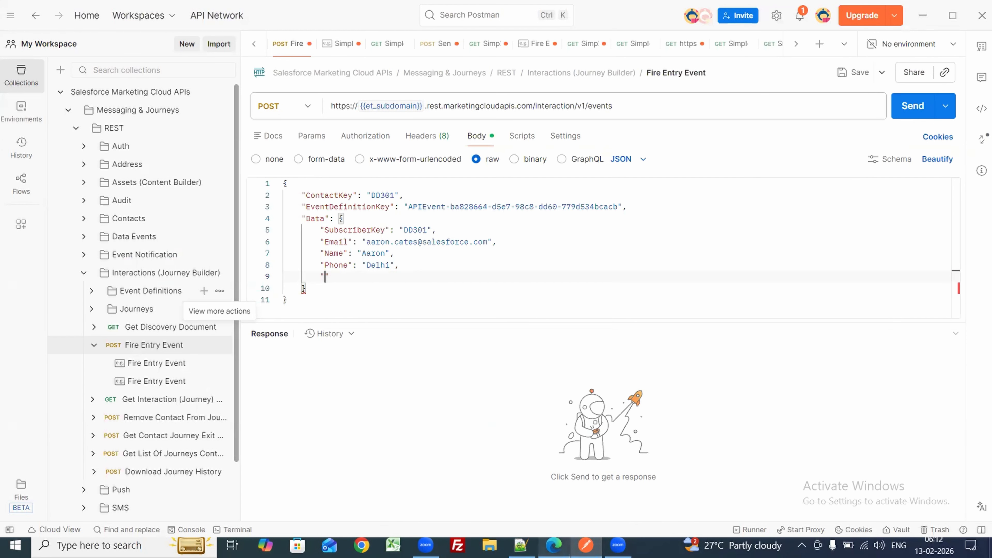
left_click(555, 545)
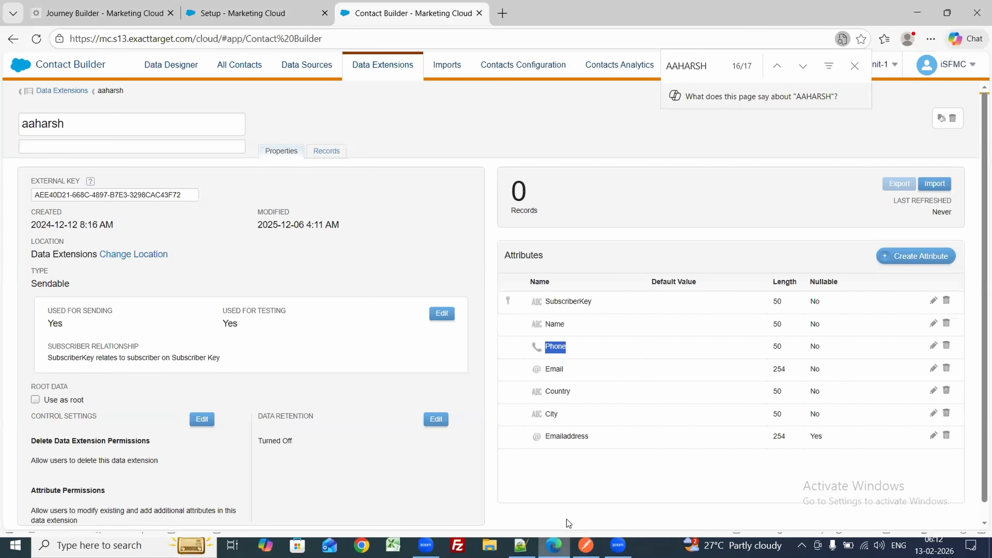
Step: Duplicate the Name and Phone lines, clear the leftover quotes, and rename the copied Name key to Country
double_click(552, 391)
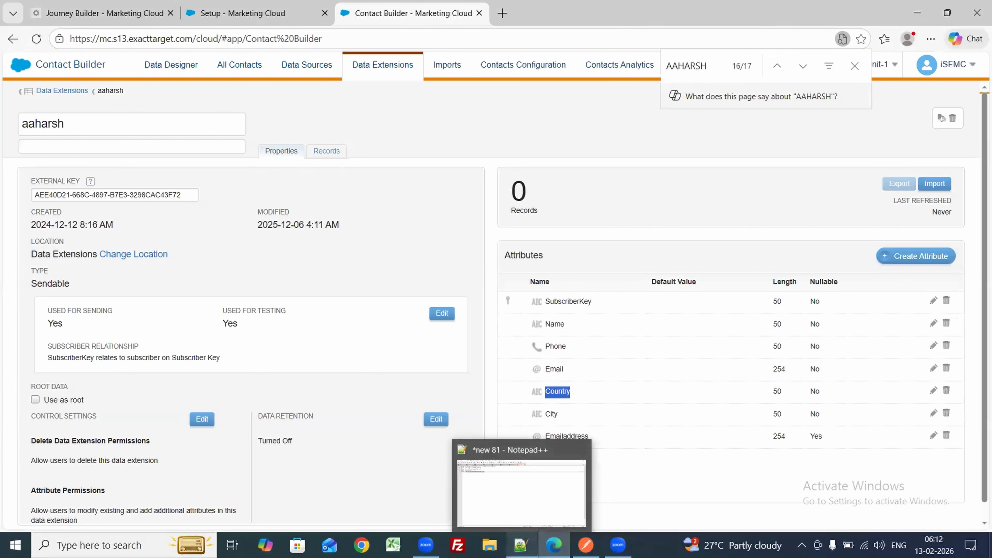
left_click(586, 545)
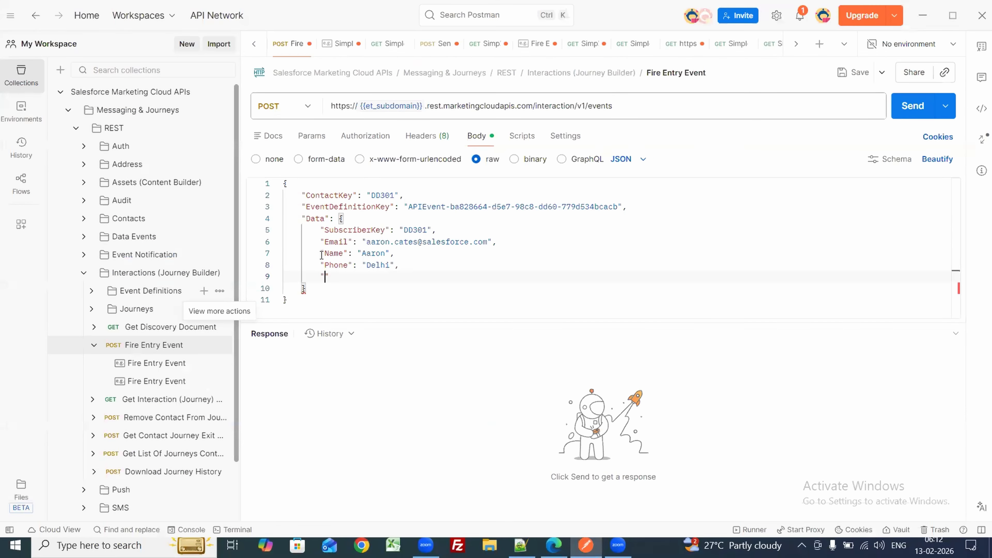
left_click_drag(321, 253, 405, 267)
key("ctrl+c")
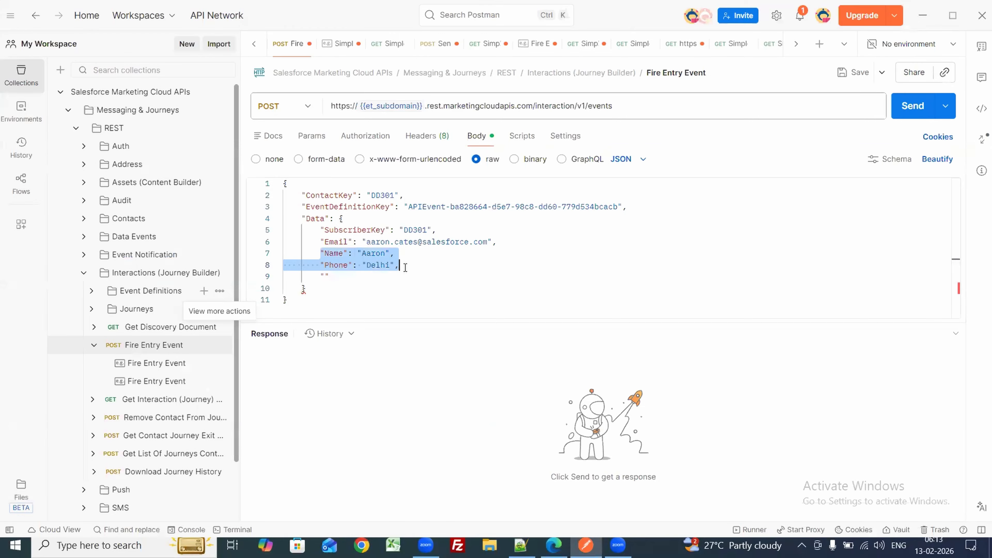
left_click(405, 268)
key("Return")
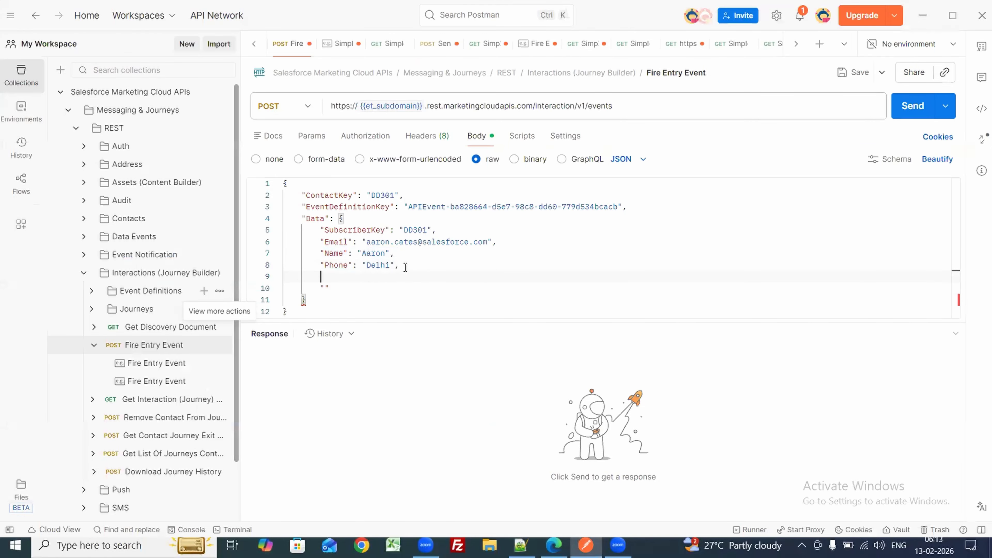
key("ctrl+v")
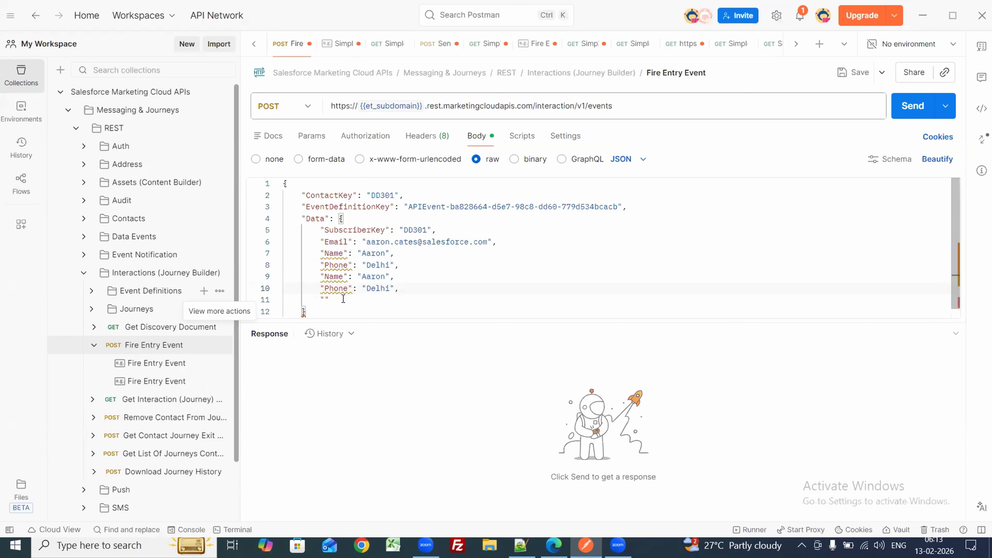
left_click_drag(330, 300, 315, 295)
key("BackSpace")
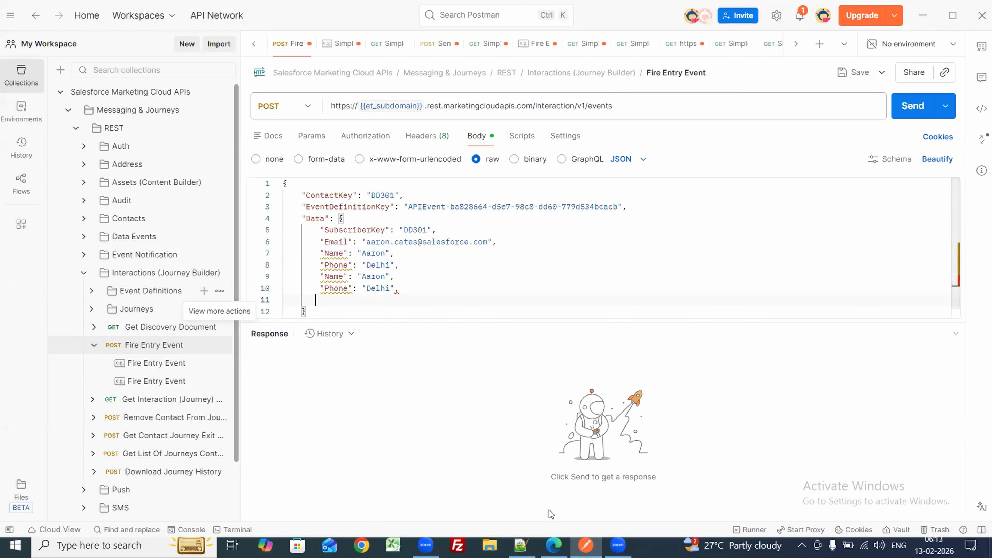
left_click(554, 545)
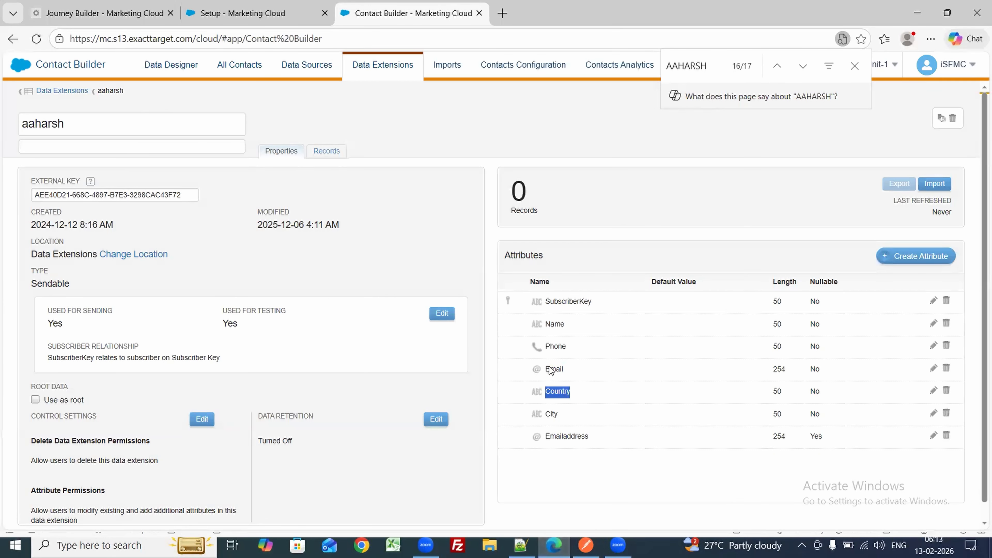
left_click(585, 545)
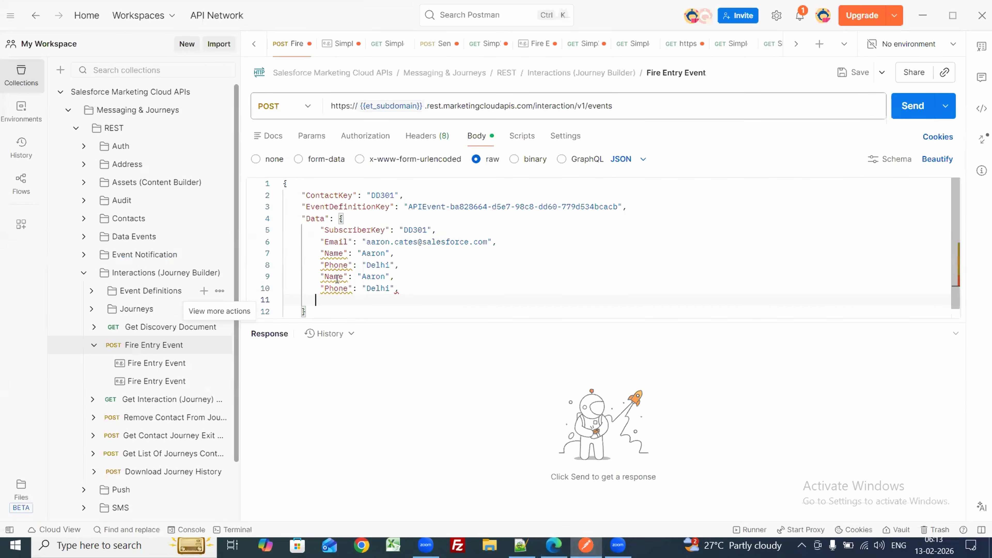
double_click(337, 276)
type("Country")
Step: Replace the duplicate Phone key with City and delete the trailing comma after Delhi
key("alt+Tab")
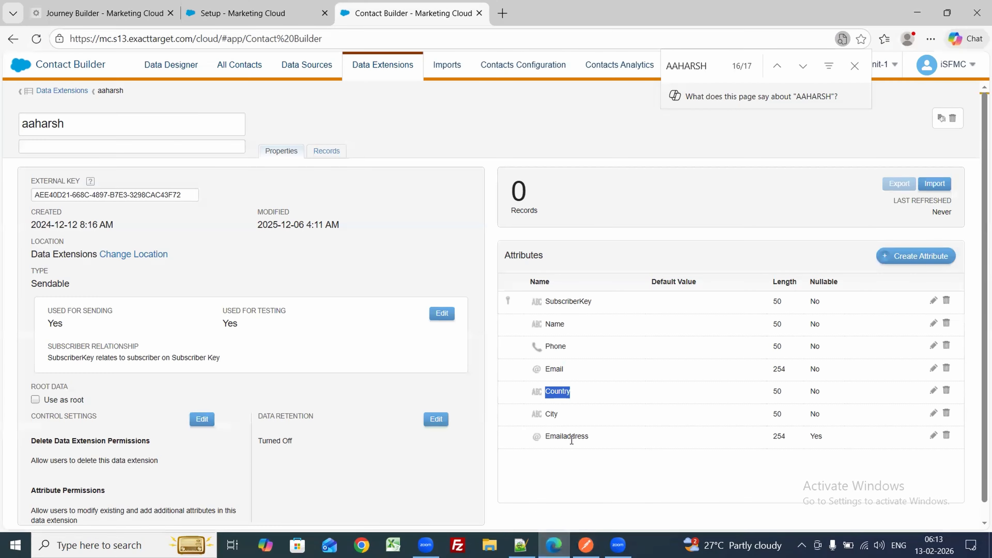
double_click(552, 416)
key("ctrl+c")
left_click(587, 545)
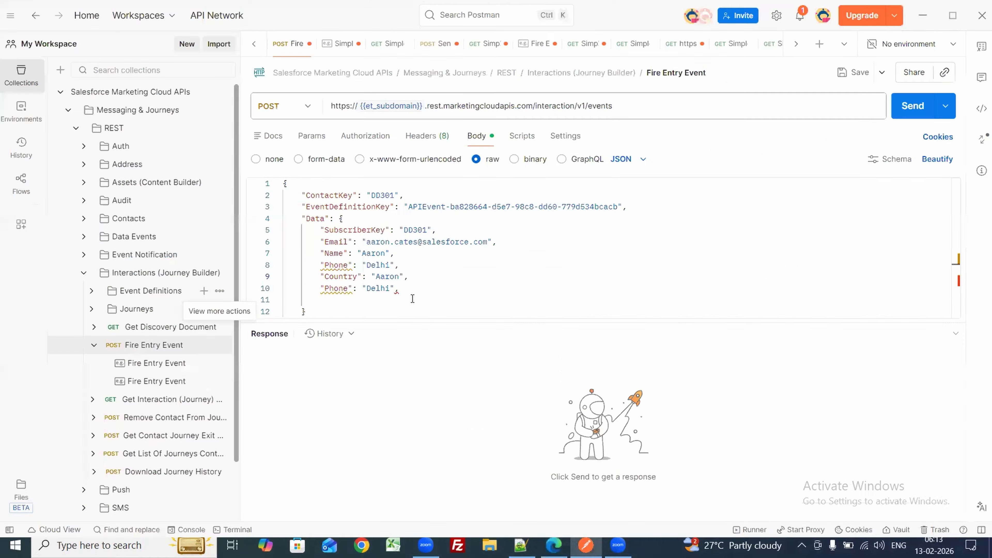
double_click(345, 289)
key("ctrl+v")
left_click(402, 296)
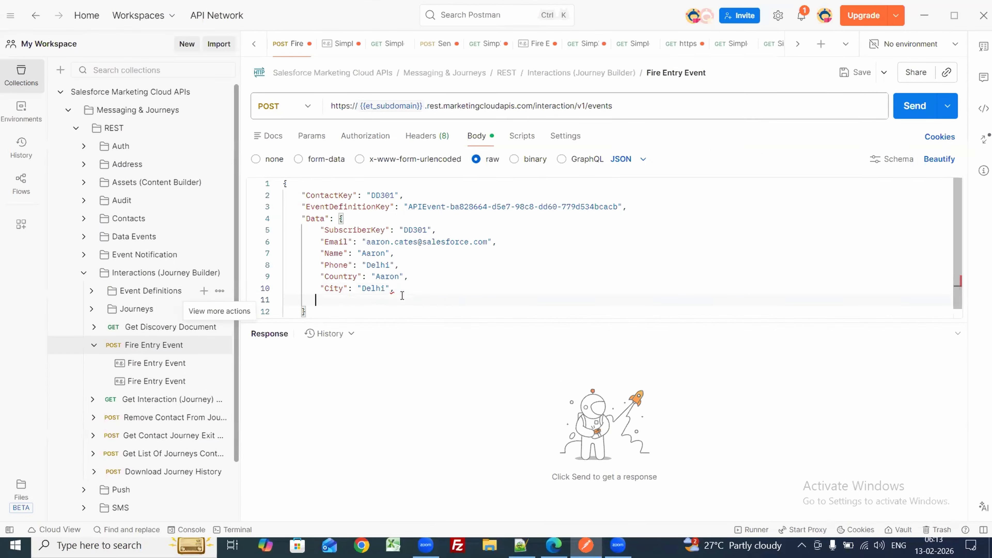
key("BackSpace")
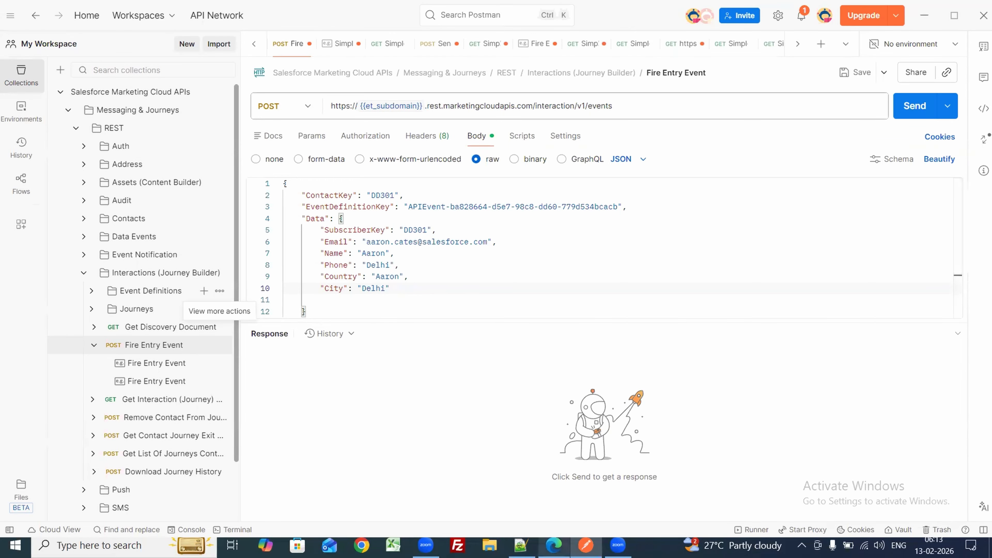
key("alt+Tab")
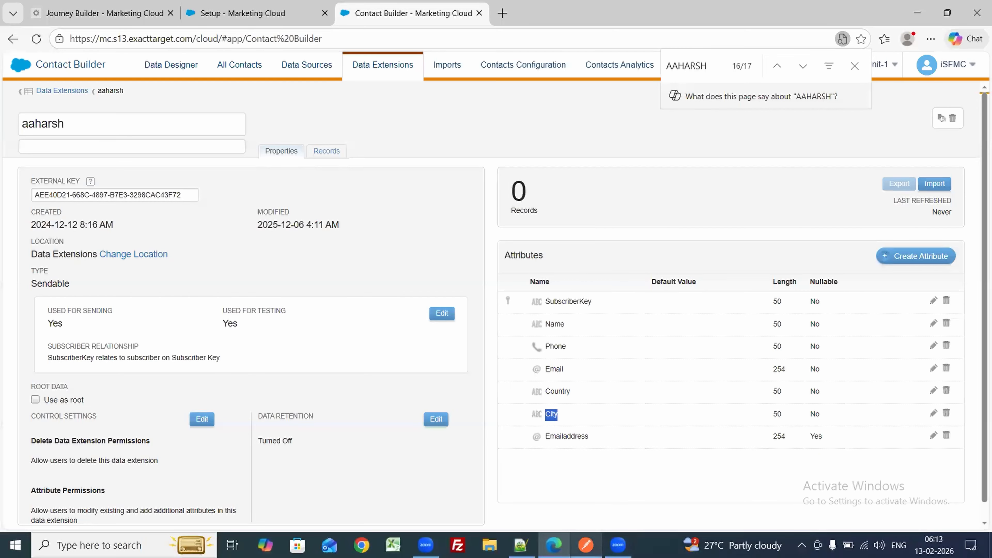
Step: In the Fire Entry Event body, set Country to India and Phone to 1234
mouse_move(586, 545)
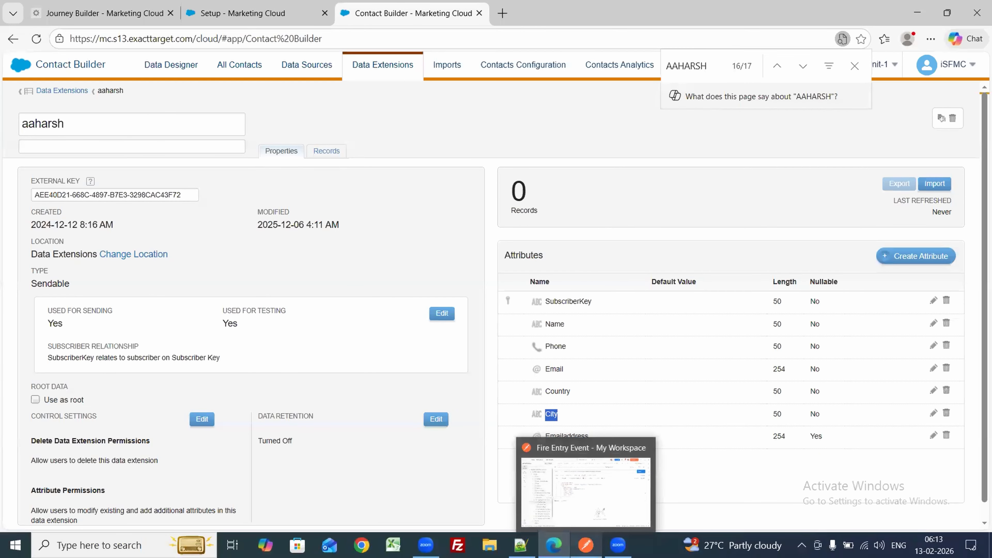
left_click(591, 456)
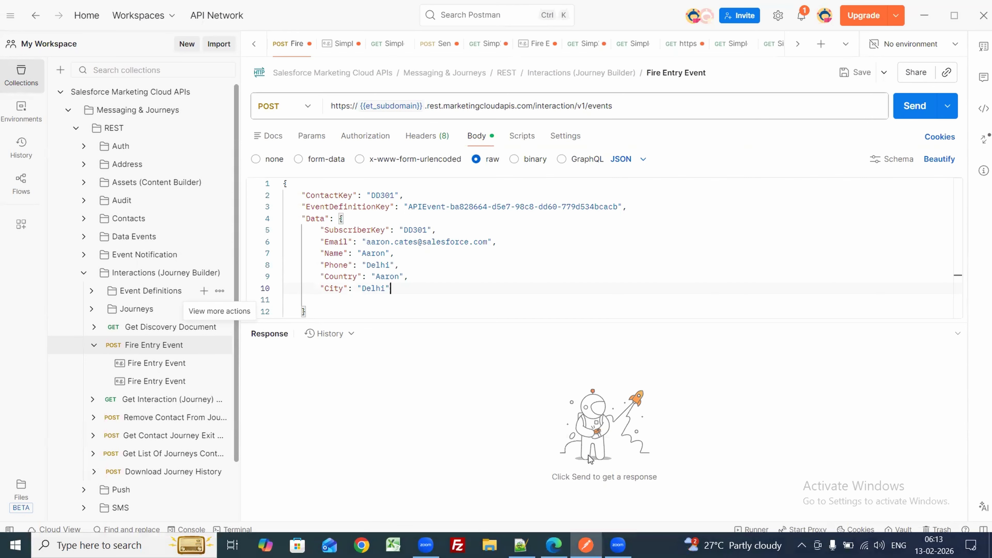
double_click(385, 276)
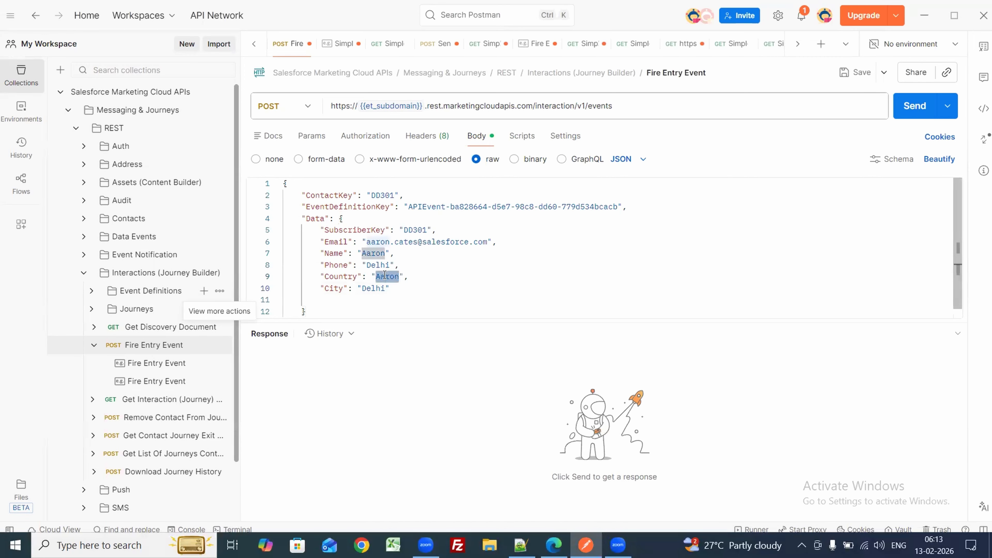
type("iNDIA")
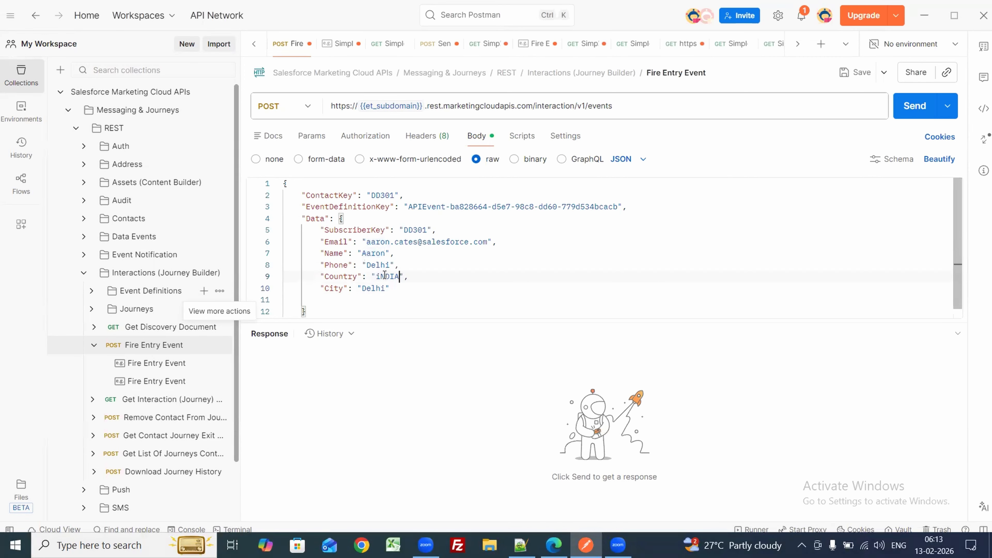
key("BackSpace")
key("BackSpace")
key("BackSpace")
key("BackSpace")
key("BackSpace")
type("India")
double_click(374, 265)
type("1234")
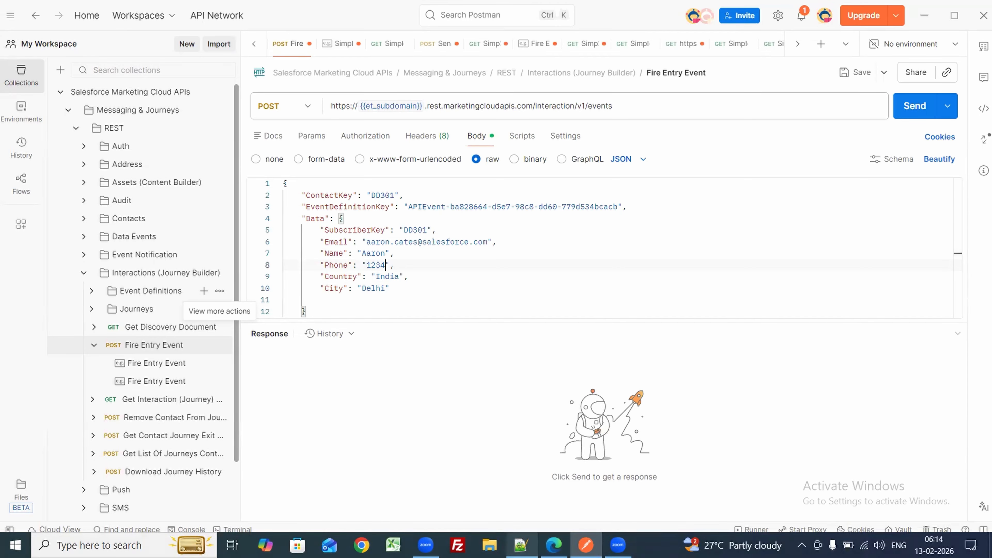
Step: Copy the new event definition key from the Notepad++ notes over the old EventDefinitionKey value
left_click(521, 545)
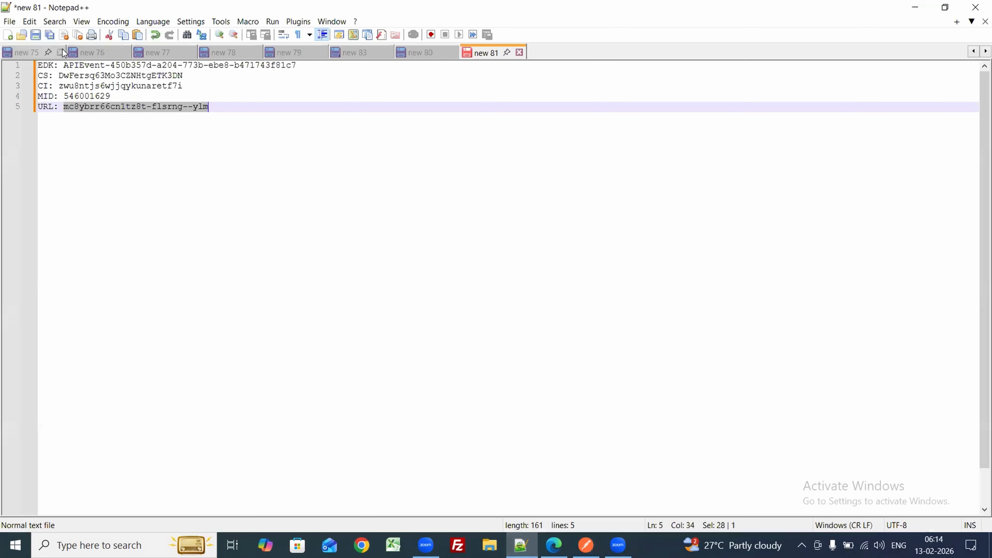
left_click_drag(65, 66, 323, 65)
key("ctrl+c")
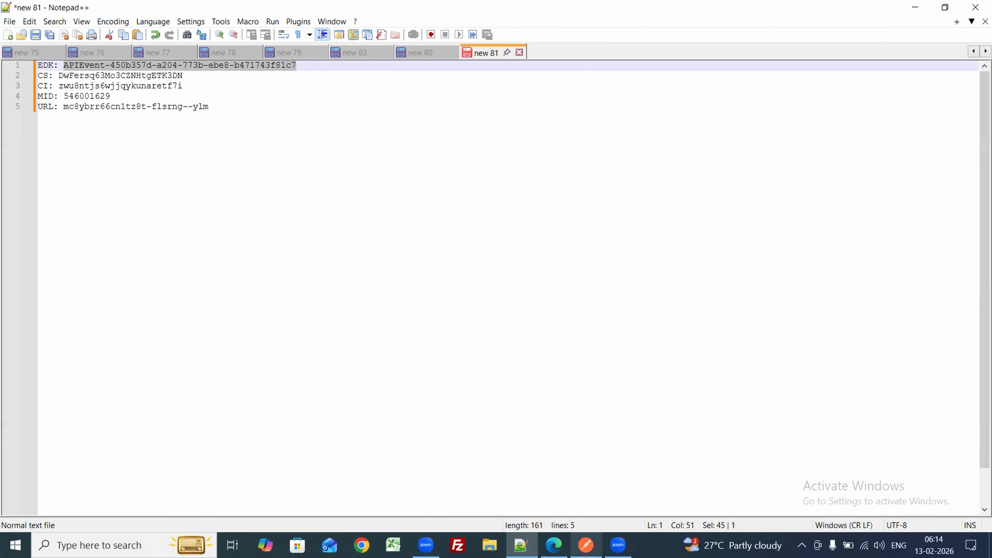
left_click(586, 546)
left_click(409, 208)
left_click_drag(423, 209, 618, 208)
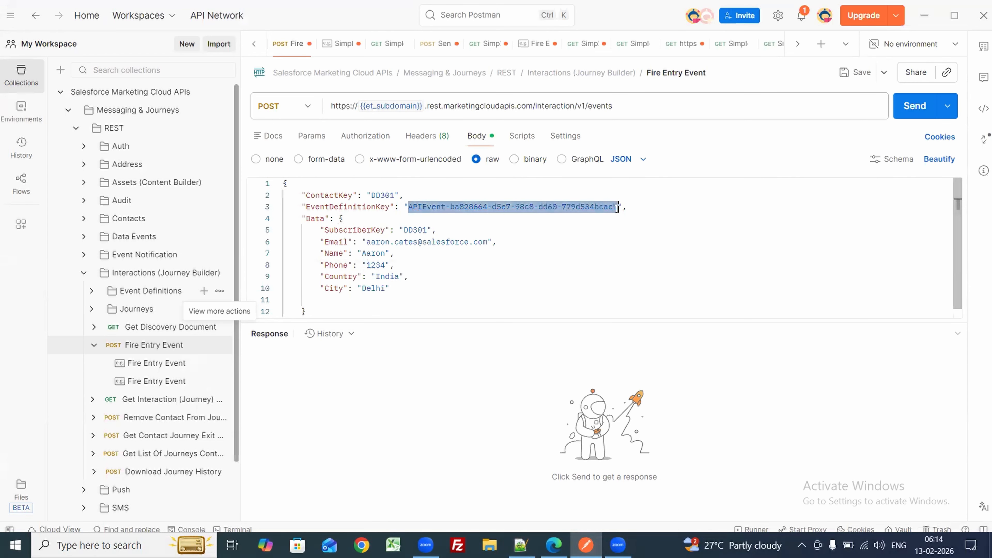
key("ctrl+v")
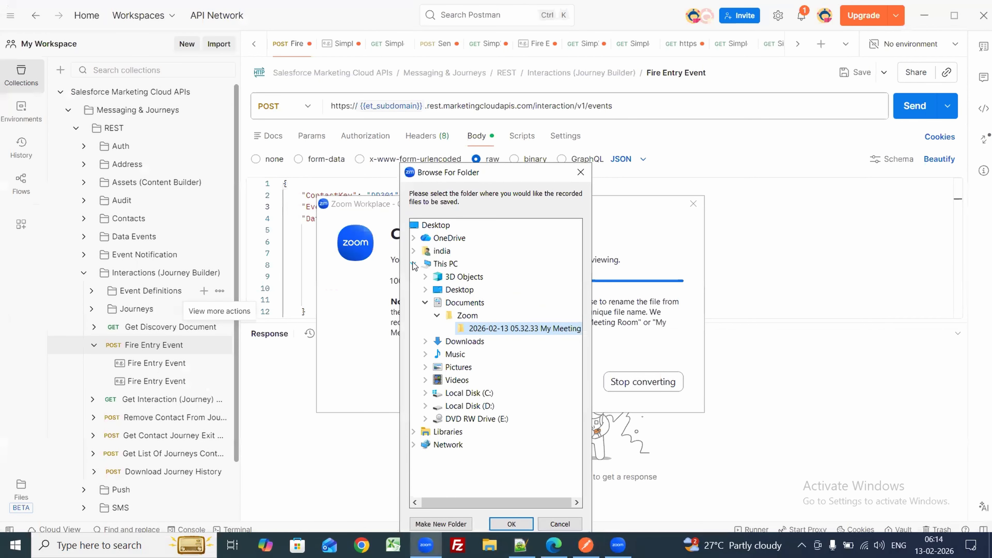
Step: Save the recording files into Downloads, then return to the Fire Entry Event request
left_click(463, 342)
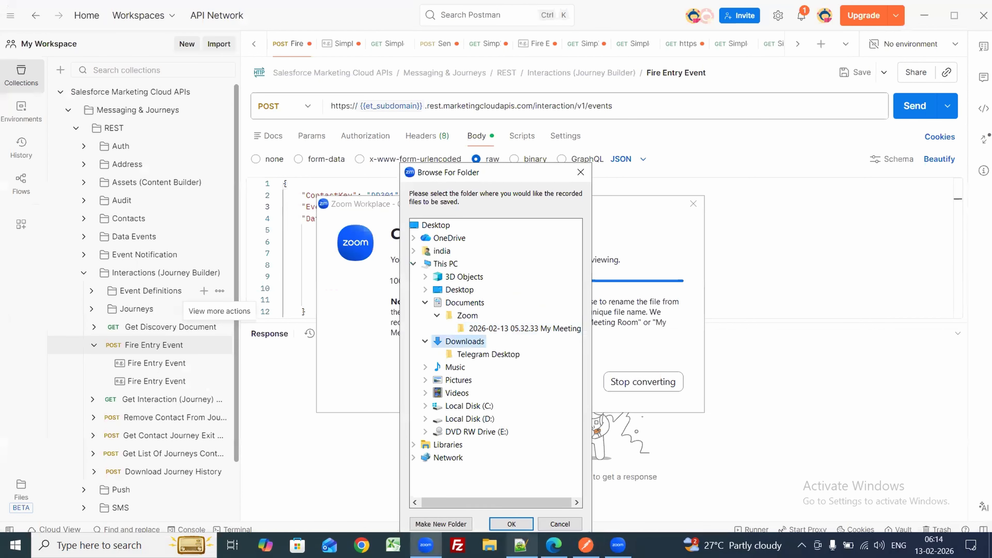
left_click(510, 524)
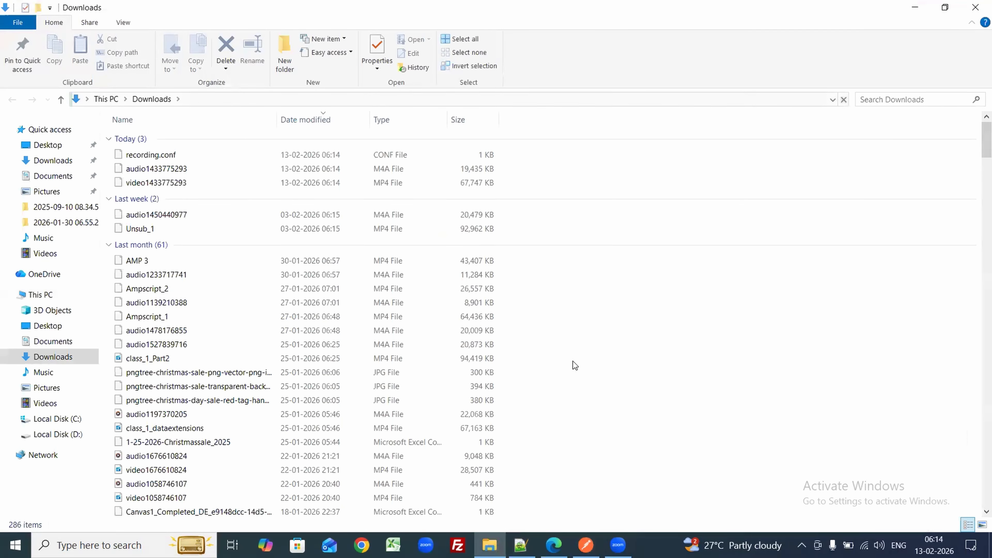
left_click(586, 546)
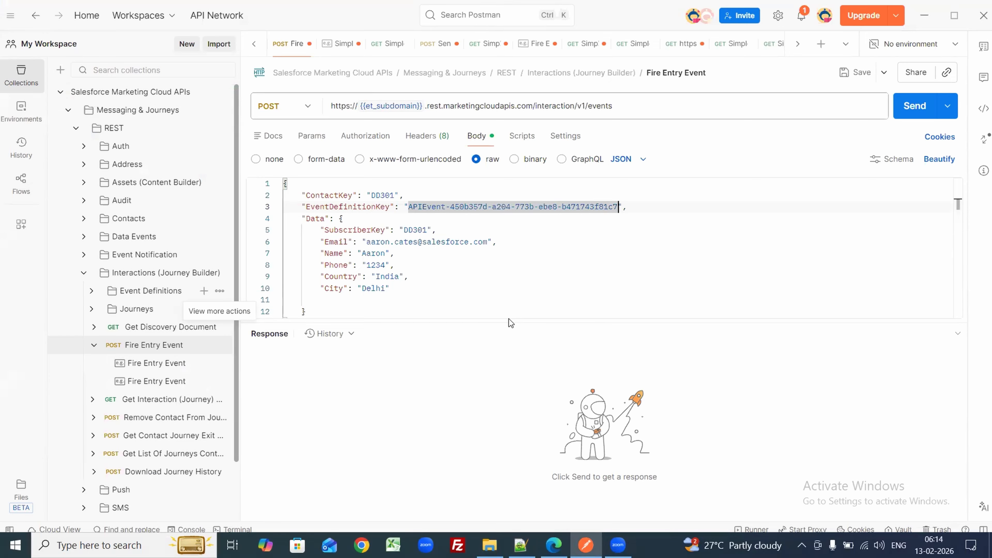
Step: Replace the Email value with the user's own e-mail address and send the Fire Entry Event request
left_click(437, 234)
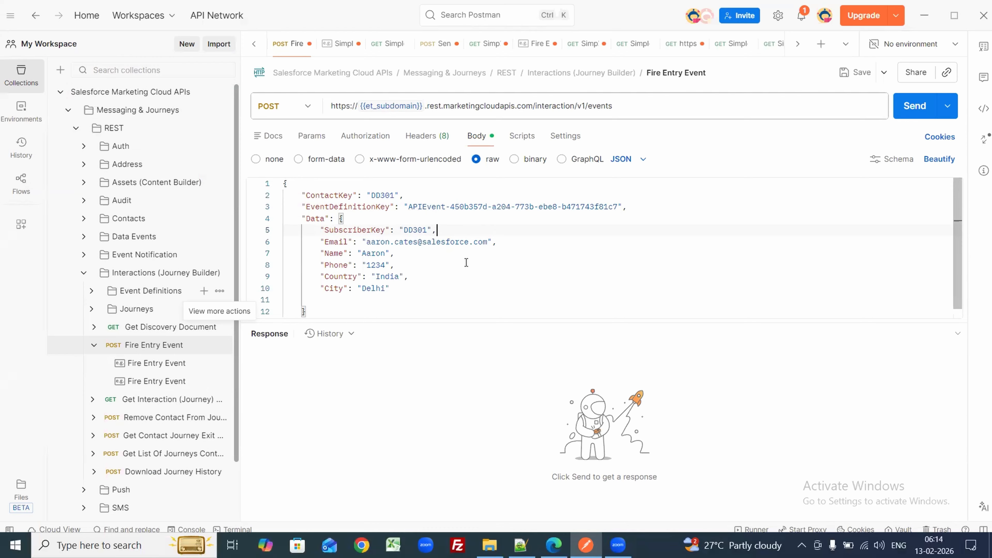
left_click_drag(370, 244, 488, 244)
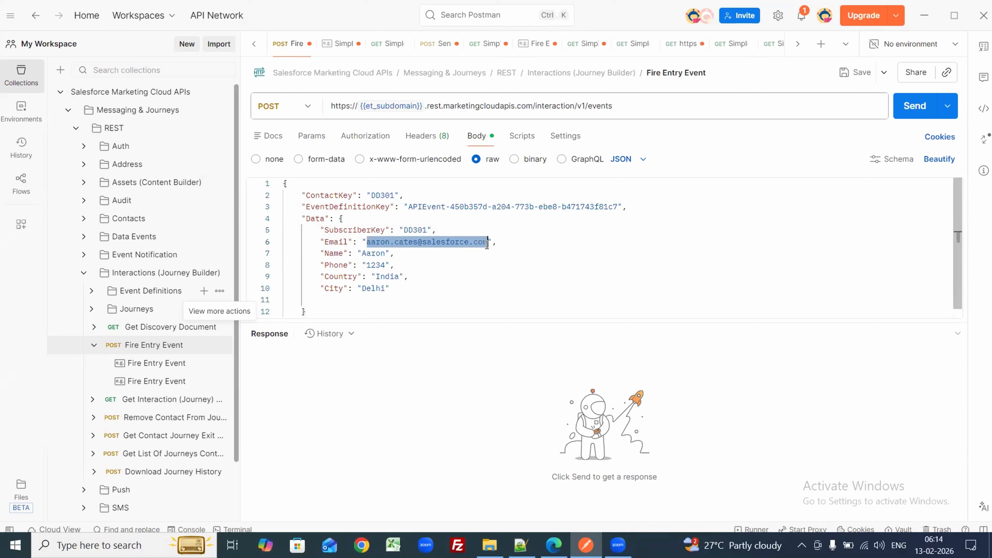
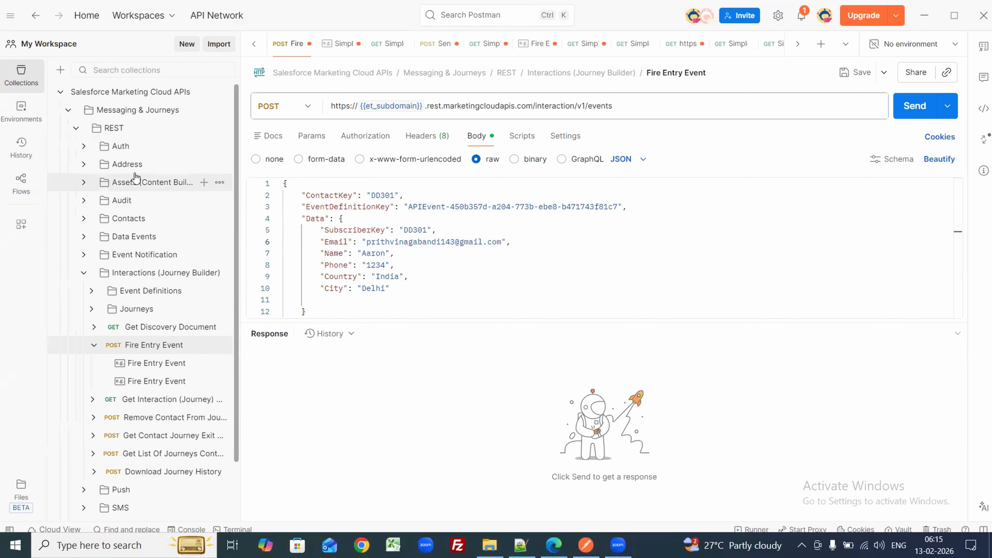
left_click(901, 118)
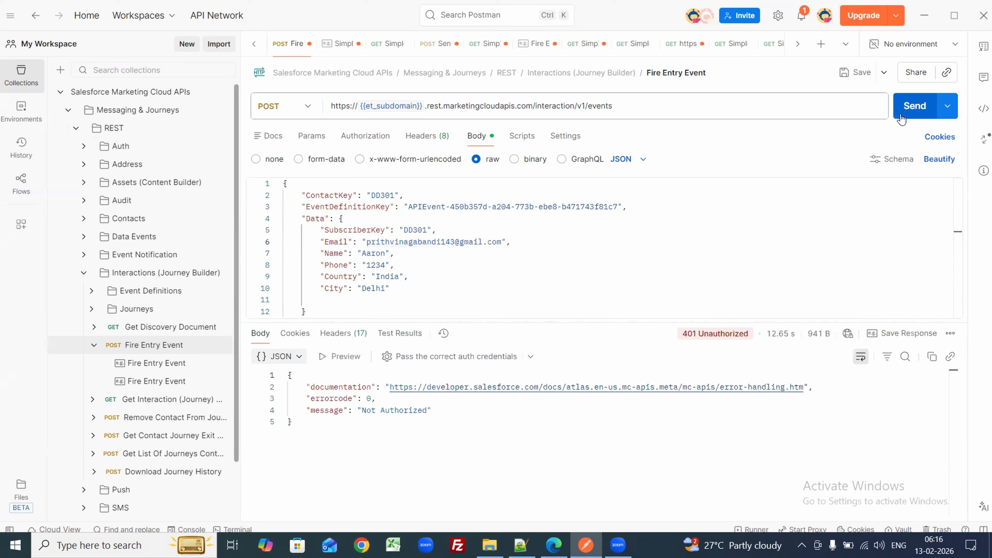
Step: Re-send Request SFMC Token from the Auth folder and select the fresh access_token value
left_click(86, 148)
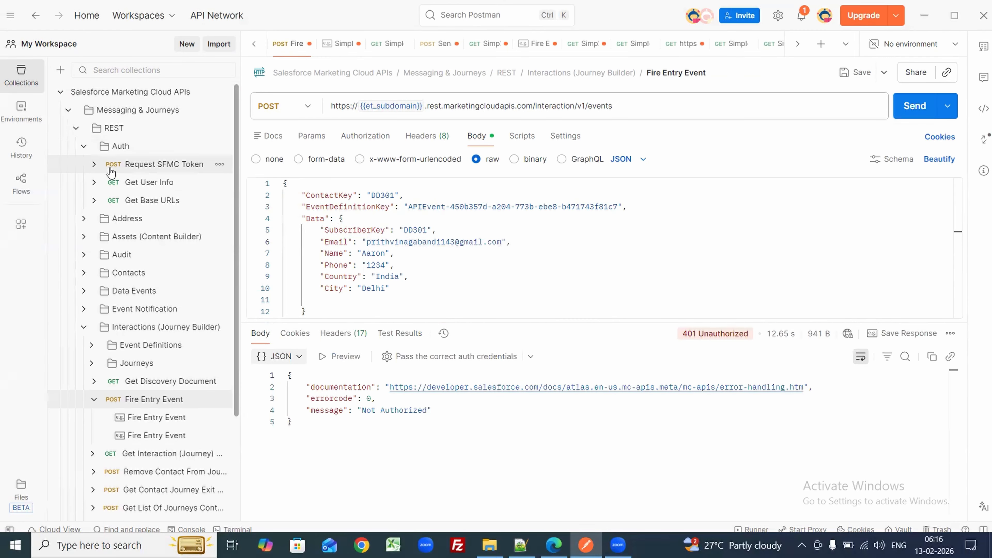
left_click(164, 164)
left_click(901, 112)
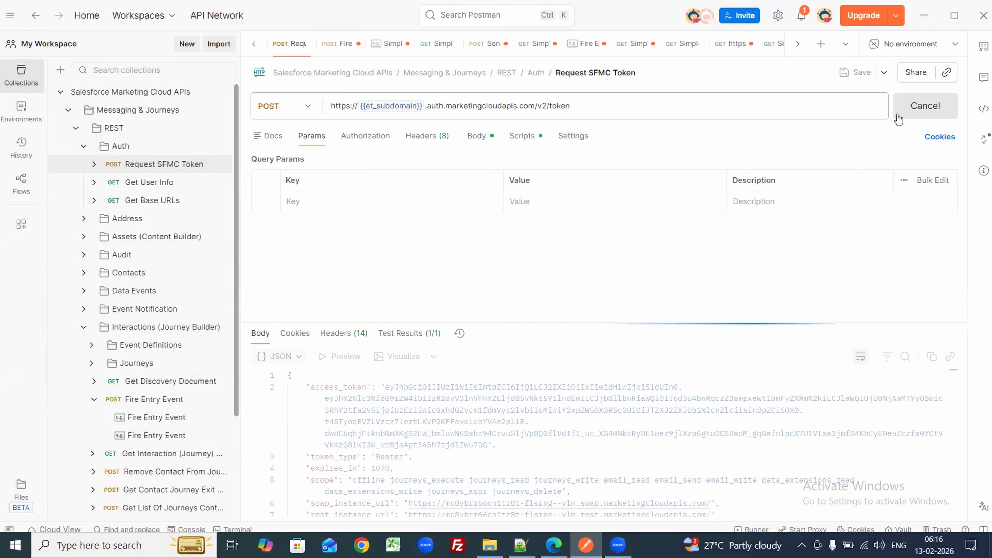
left_click_drag(385, 387, 489, 445)
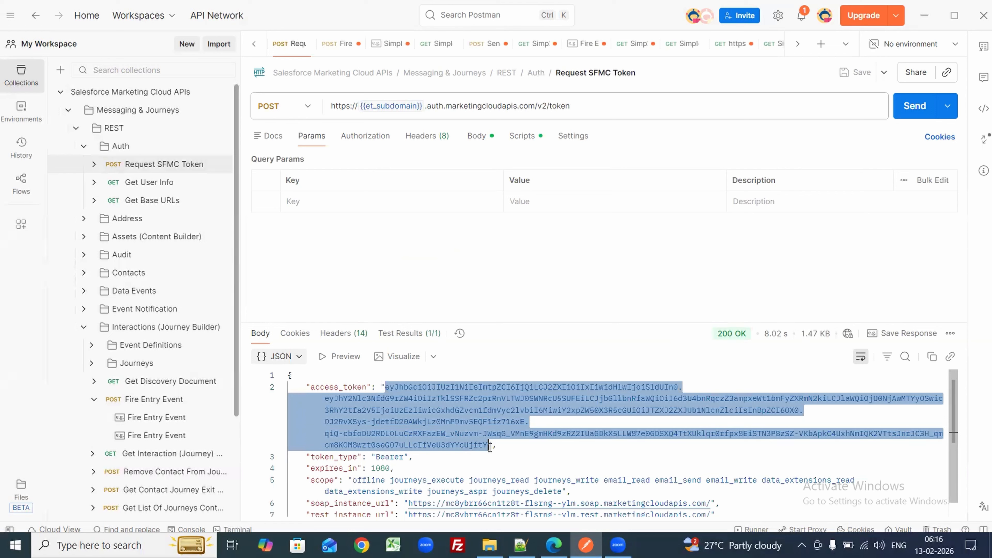
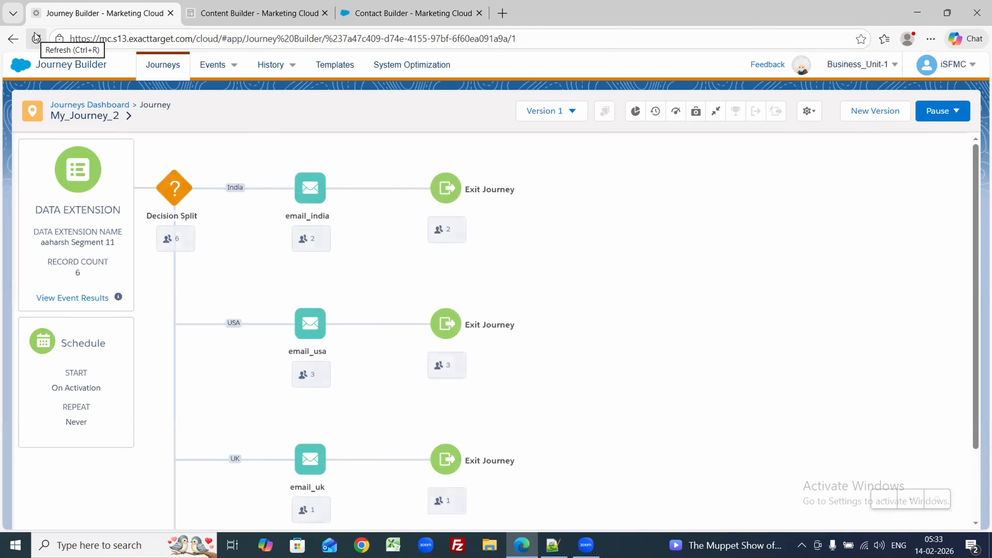
key("ctrl+f")
left_click(385, 4)
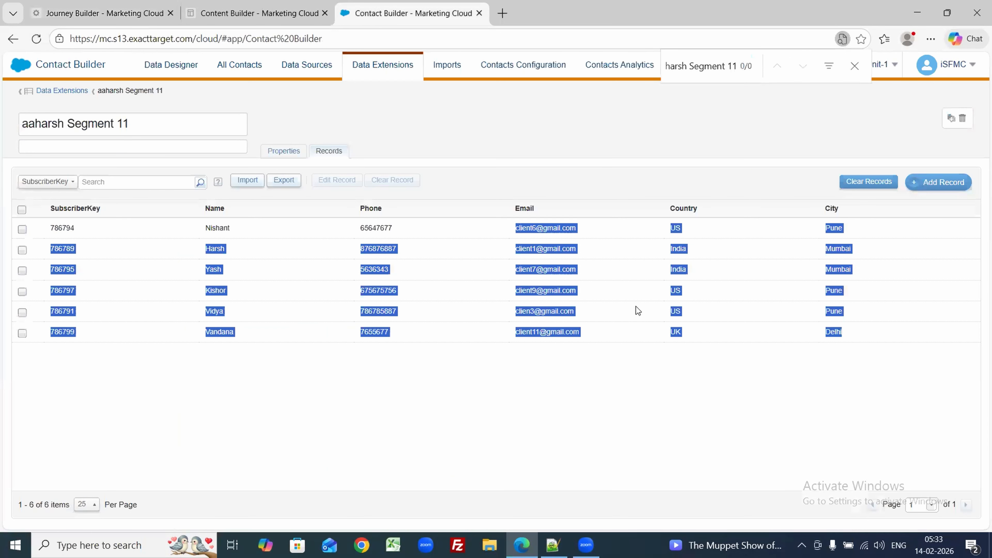
left_click(687, 348)
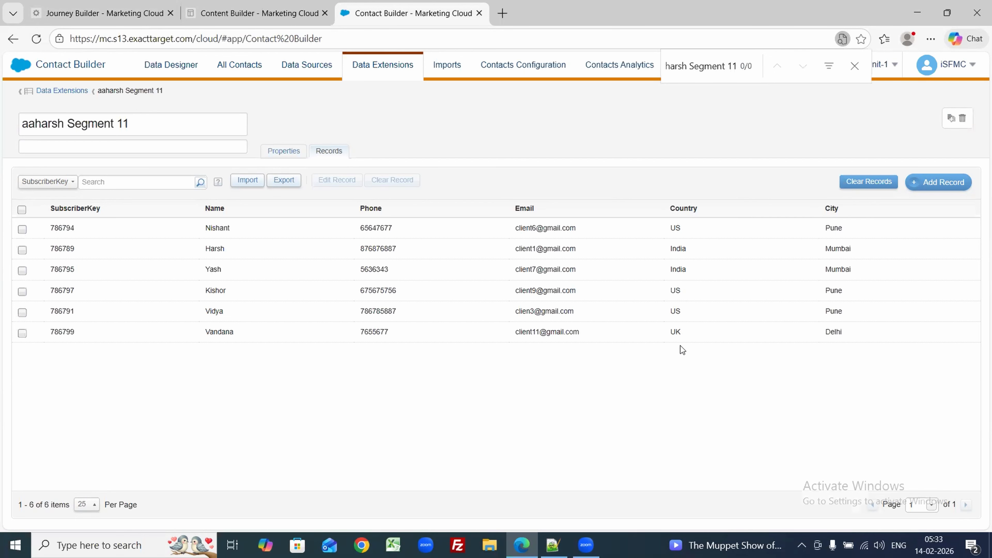
left_click(106, 12)
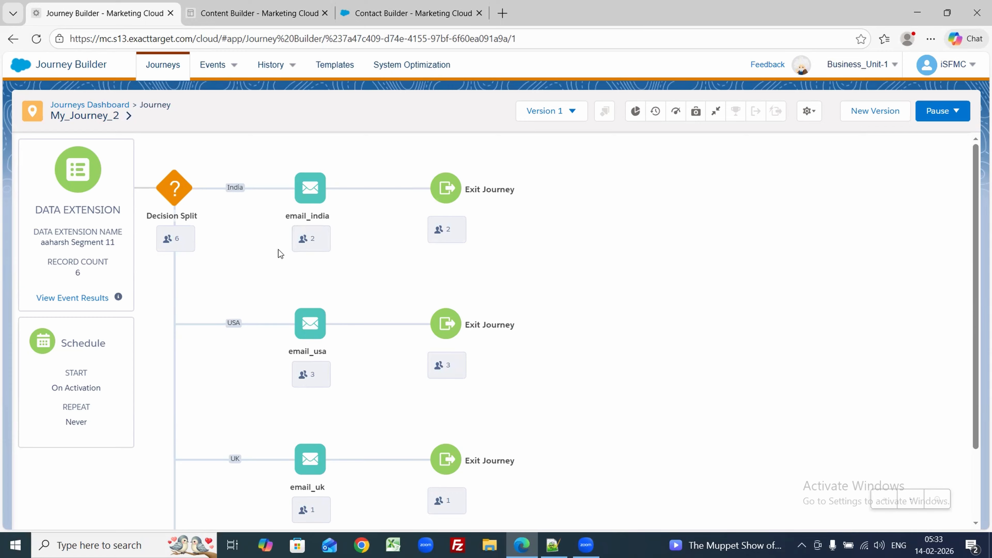
left_click(302, 239)
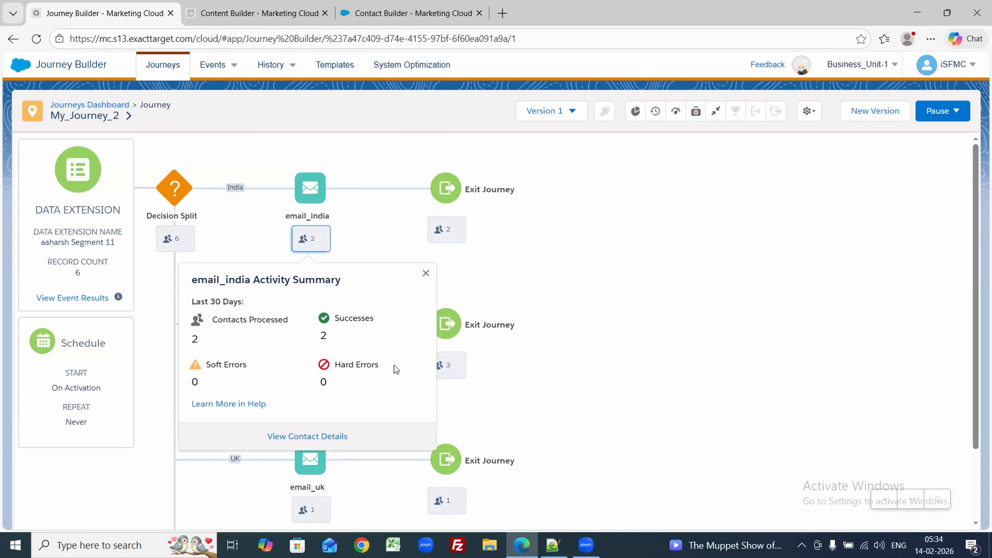
left_click(644, 327)
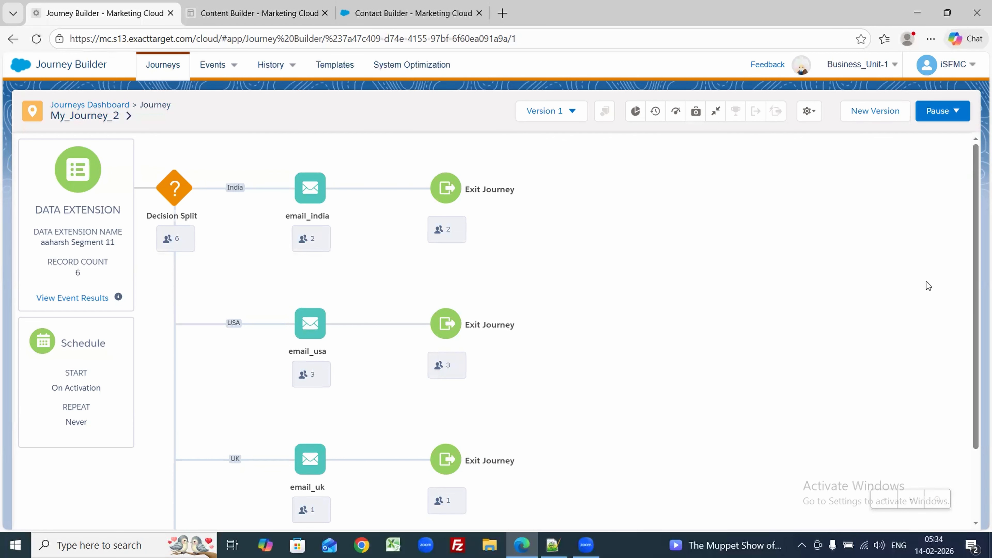
scroll(969, 405, "down", 1)
scroll(969, 405, "down", 3)
scroll(976, 281, "up", 4)
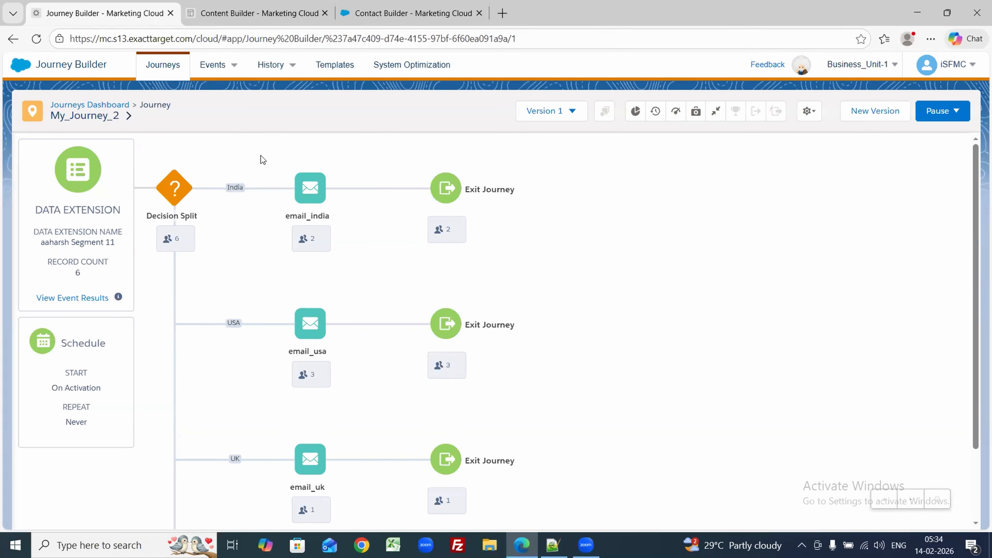
Step: Create a Multi-Step Journey named My_journey_3 and drop a Data Extension entry source onto its canvas
left_click(75, 109)
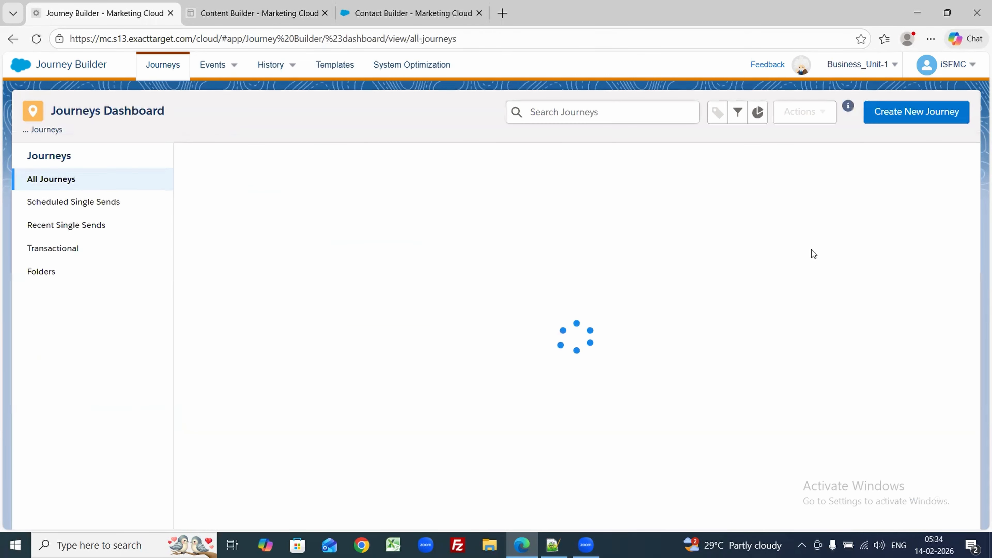
left_click(933, 117)
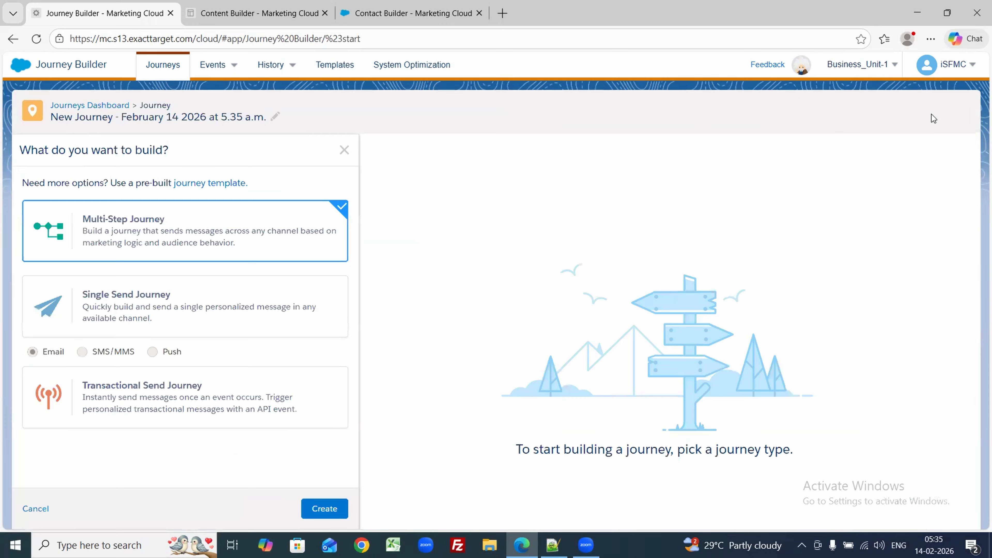
left_click(324, 508)
left_click(247, 118)
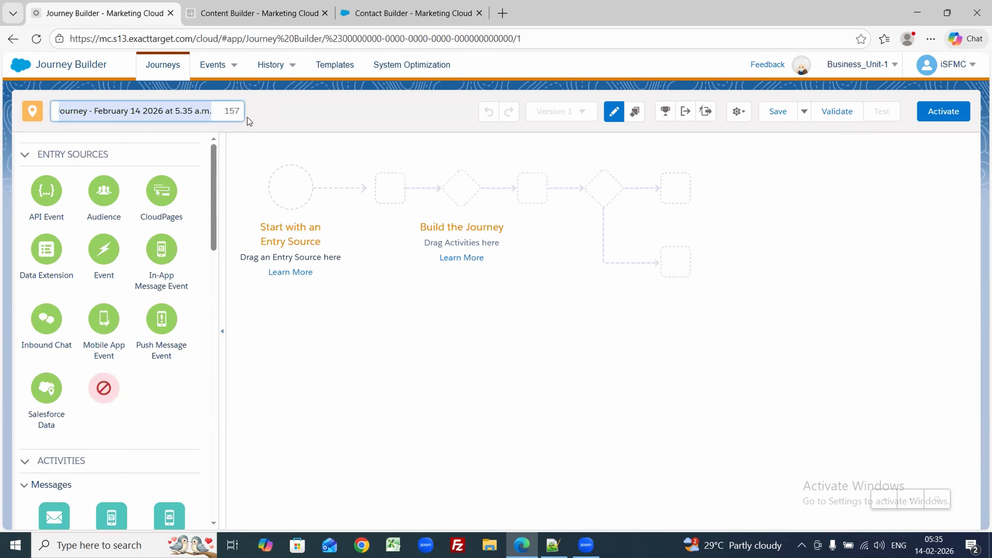
type("My")
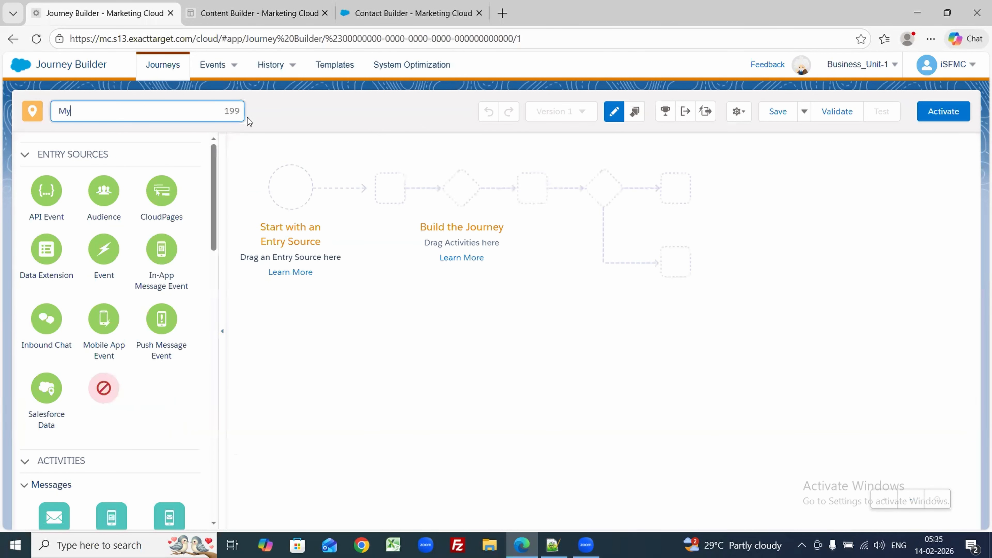
type("_journey_3")
left_click(387, 444)
left_click_drag(46, 249, 295, 189)
left_click(295, 190)
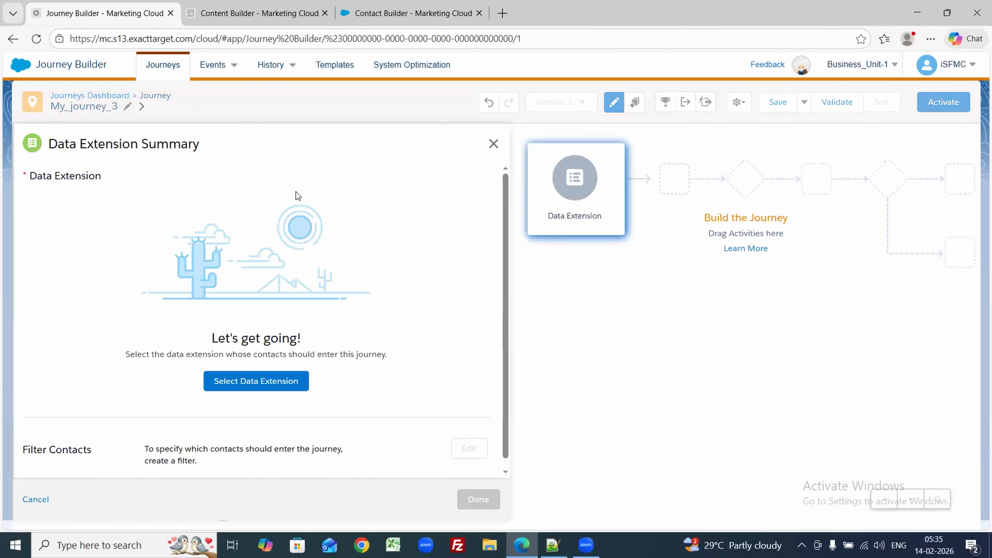
Step: Copy the data extension name 'aaharsh Segment 11' from Contact Builder for the entry picker
left_click(242, 382)
left_click(410, 13)
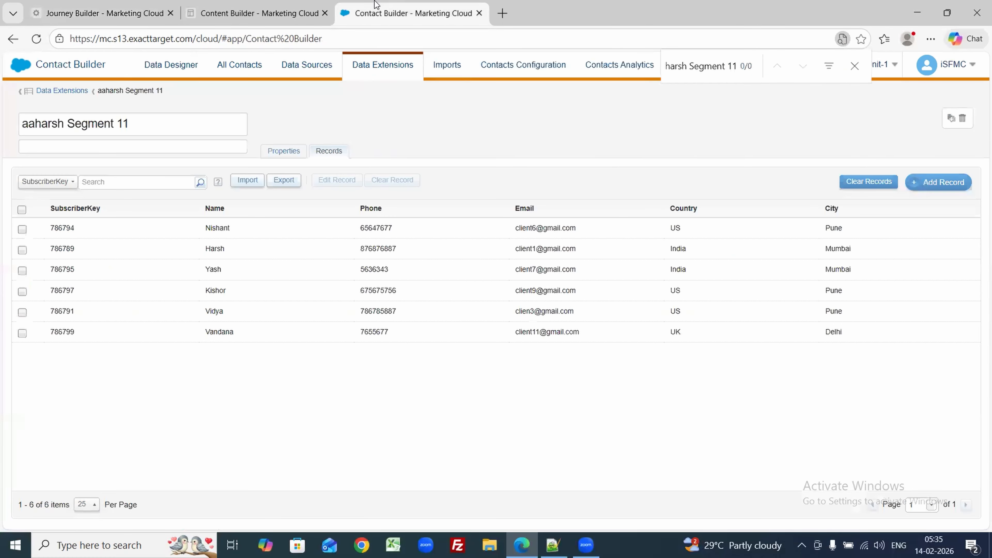
left_click(137, 126)
double_click(137, 126)
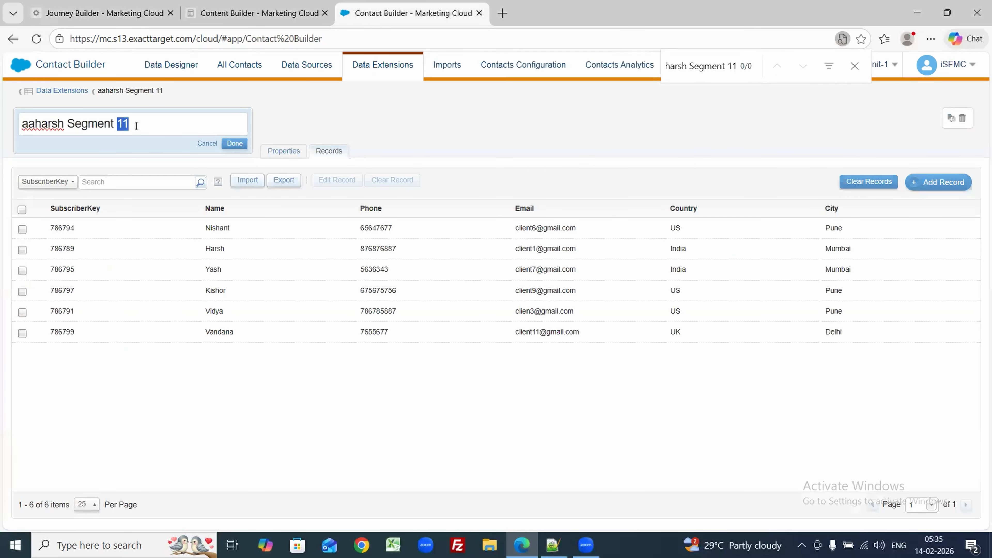
triple_click(137, 125)
key("ctrl+c")
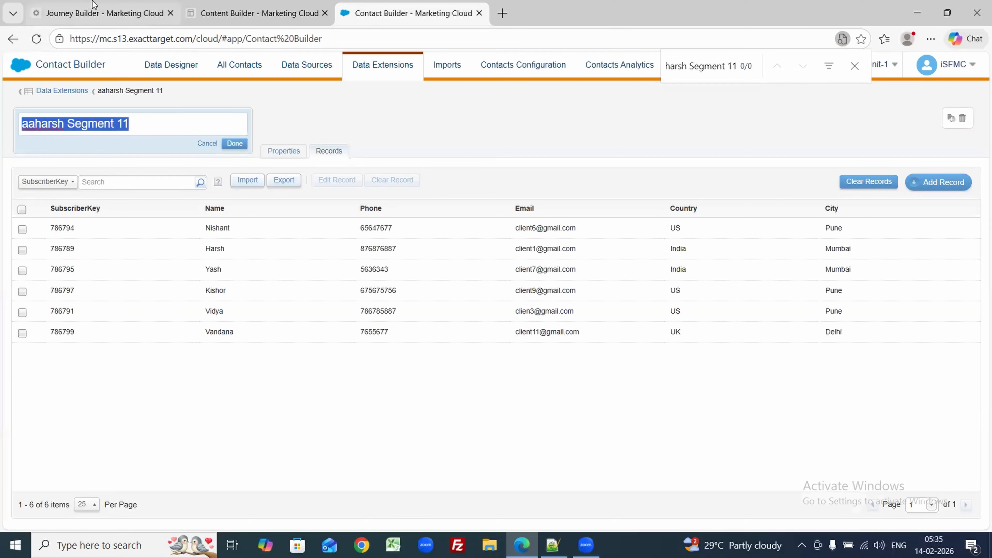
left_click(105, 13)
Step: Search the picker for aaharsh Segment 11, select it, and confirm the entry source
left_click(352, 184)
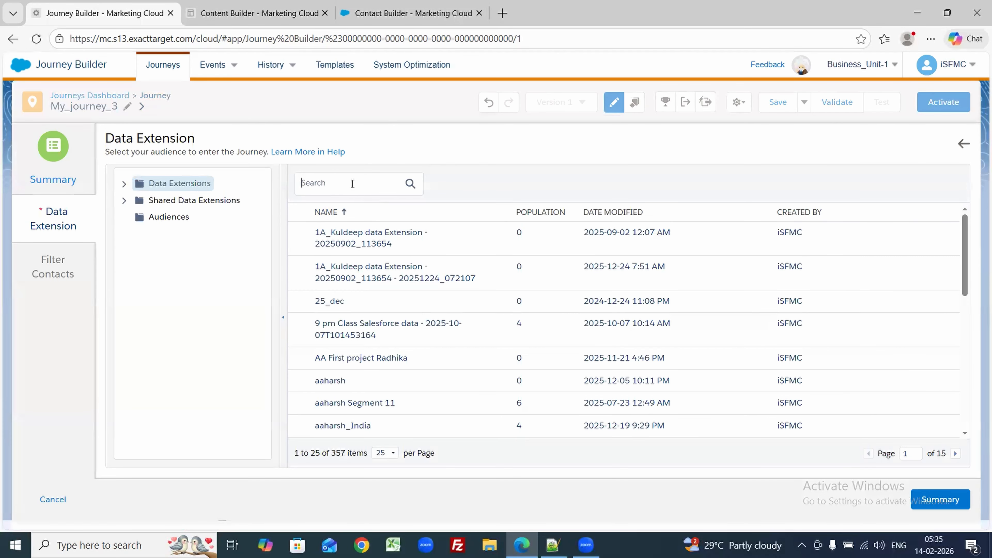
key("ctrl+v")
key("Return")
key("ctrl+f")
key("ctrl+v")
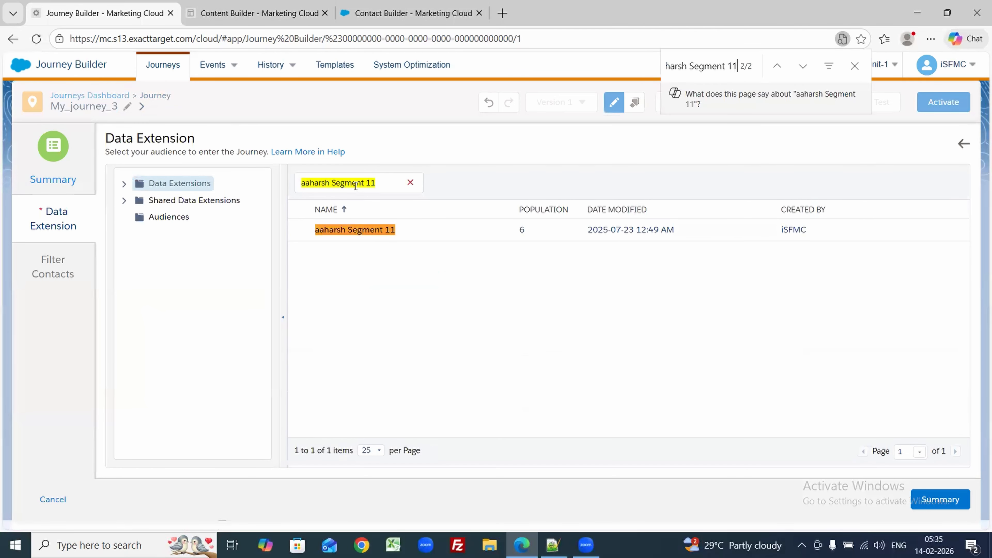
left_click(367, 231)
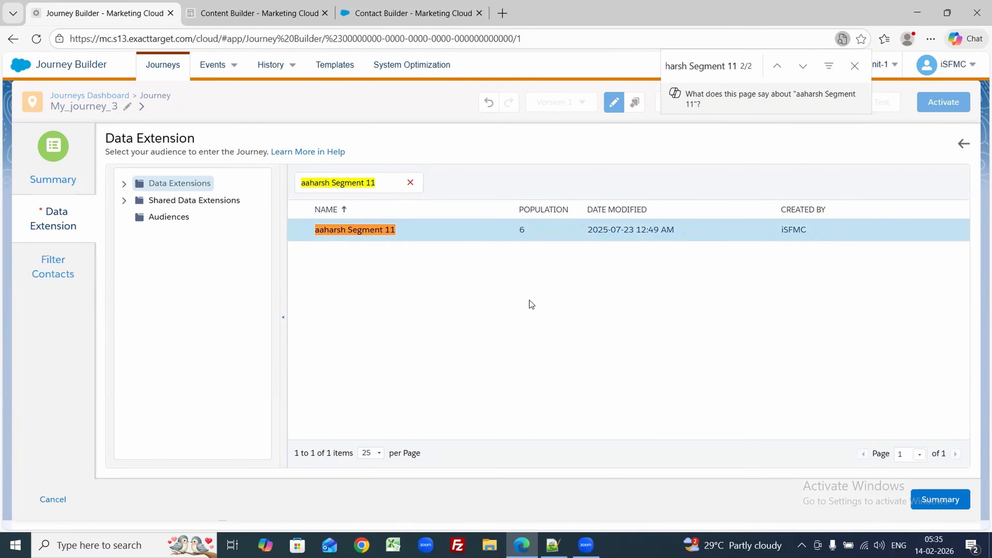
left_click(942, 501)
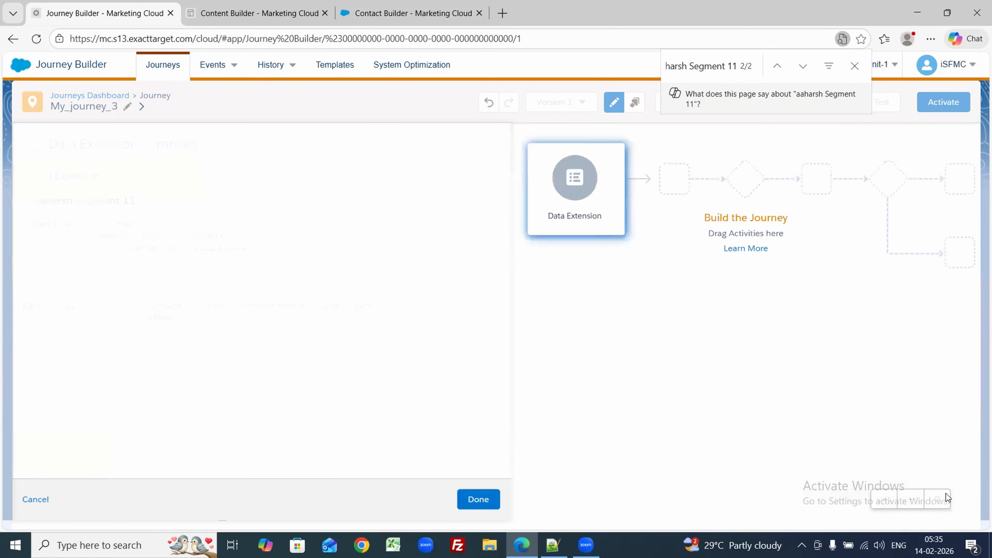
left_click(467, 500)
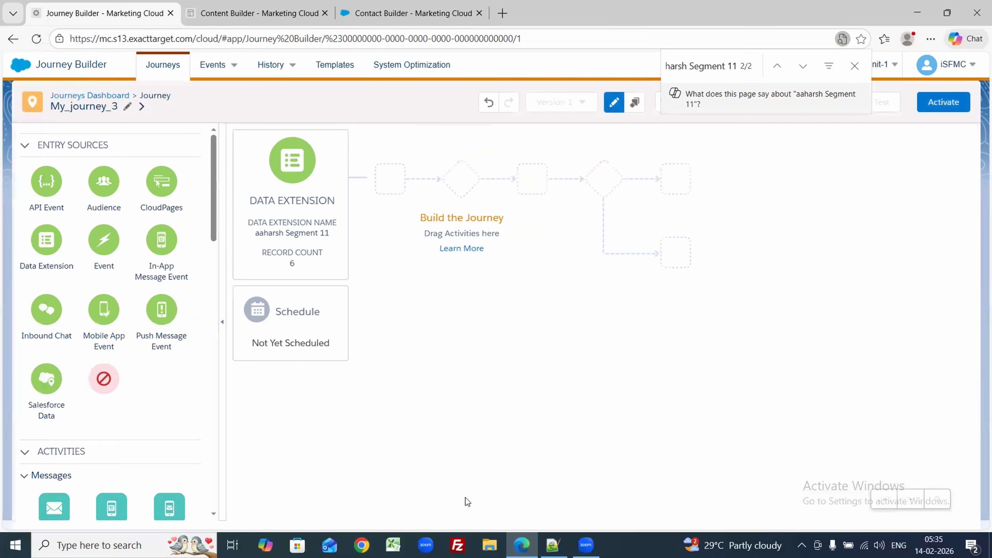
Step: Place a Decision Split after the entry source and select the aaharsh Segment 11 name in the entry summary
left_click_drag(214, 234, 224, 415)
left_click_drag(53, 171, 381, 185)
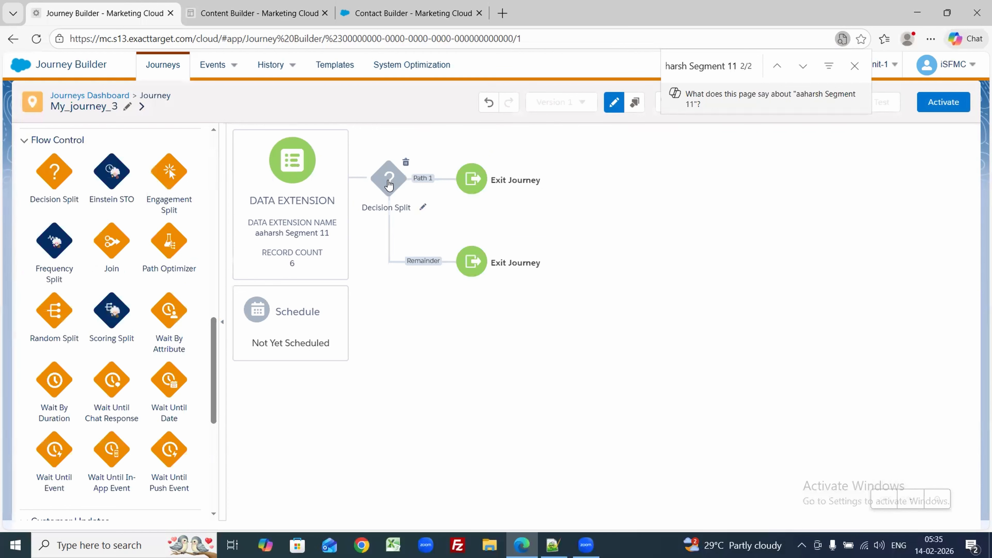
left_click(312, 222)
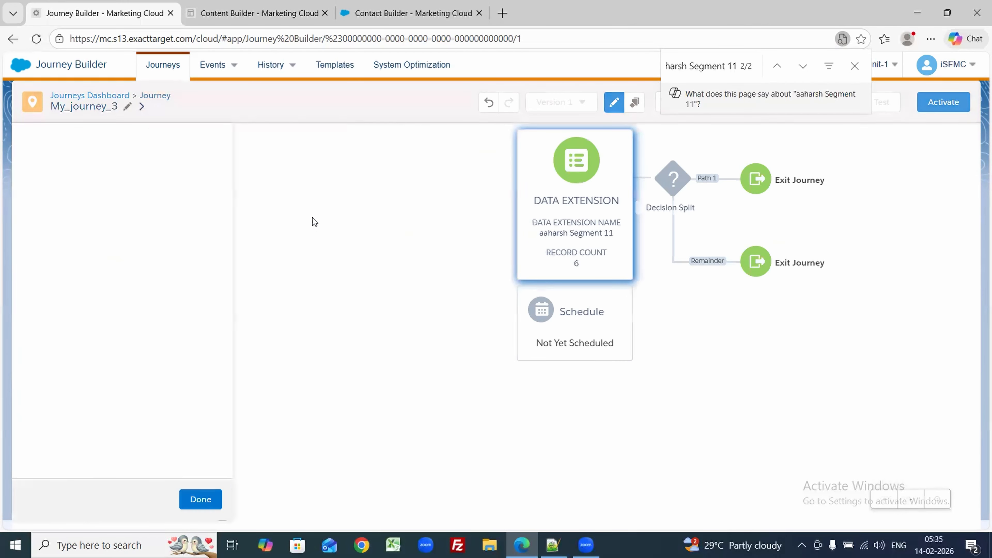
triple_click(95, 202)
key("ctrl+c")
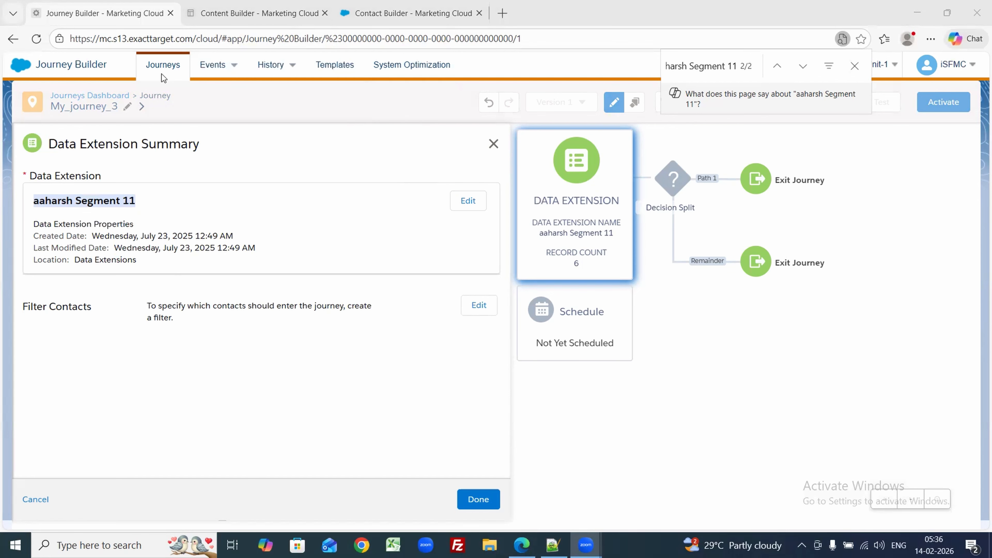
Step: Go to the Contact Builder tab and reload Data Designer's Attribute Groups view
key("ctrl+Tab")
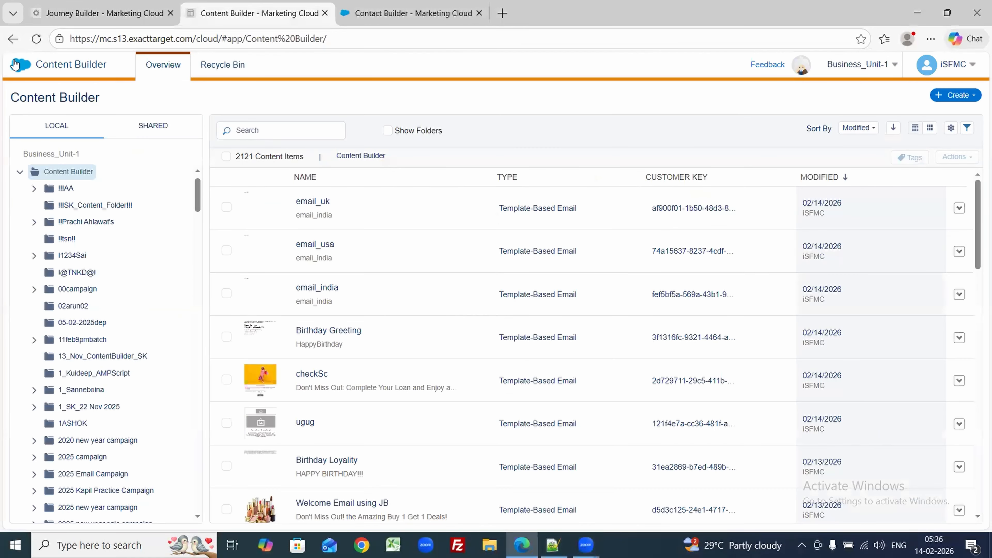
mouse_move(15, 64)
mouse_move(365, 137)
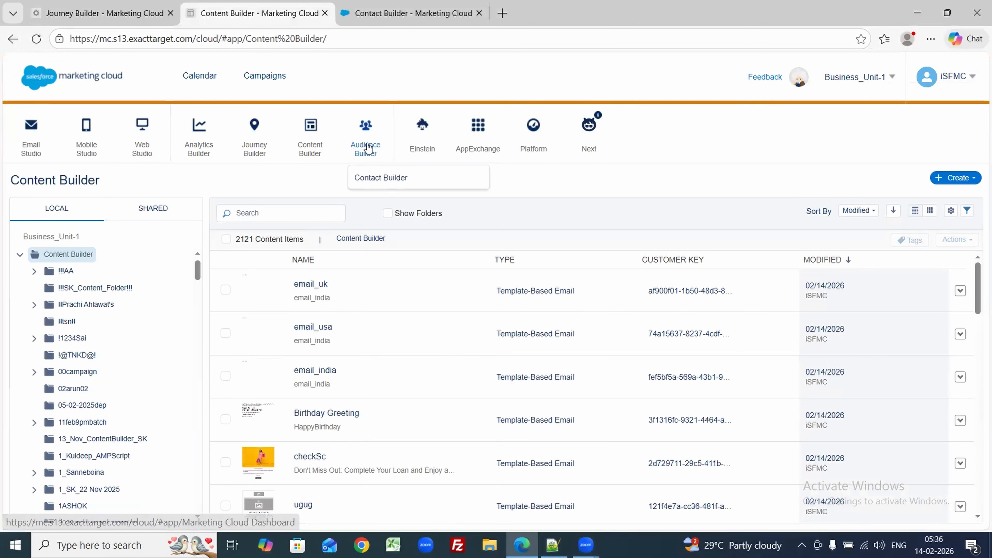
left_click(368, 180)
key("ctrl+shift+Tab")
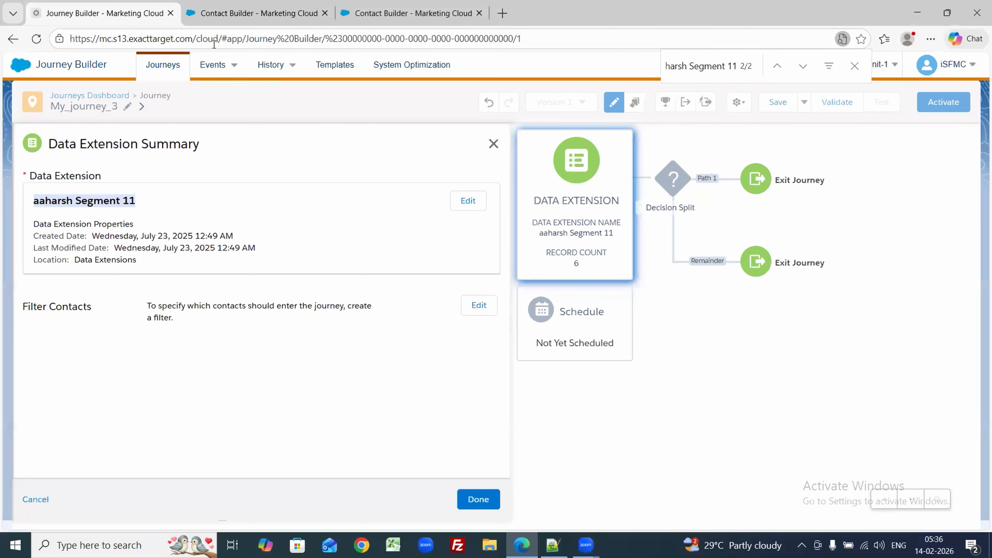
key("ctrl+Tab")
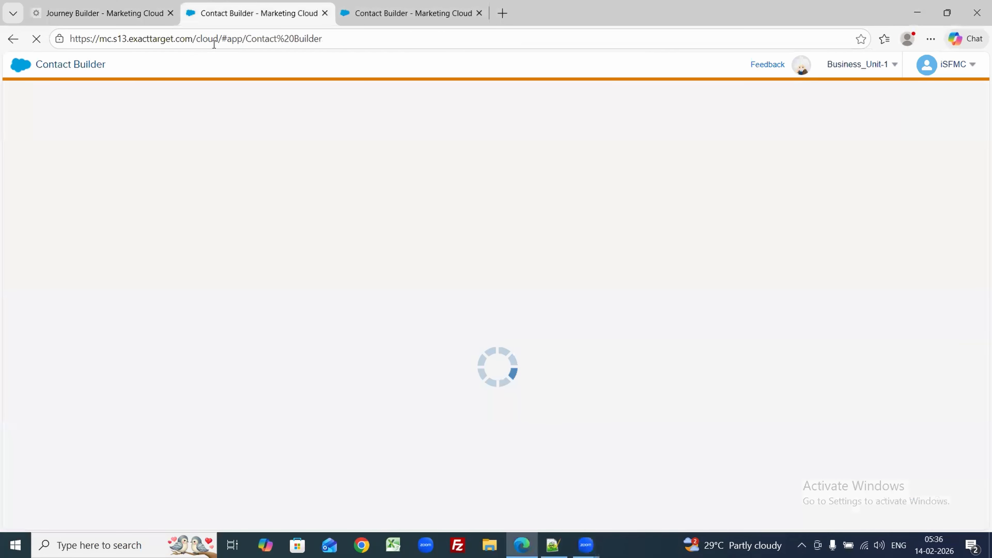
mouse_move(366, 150)
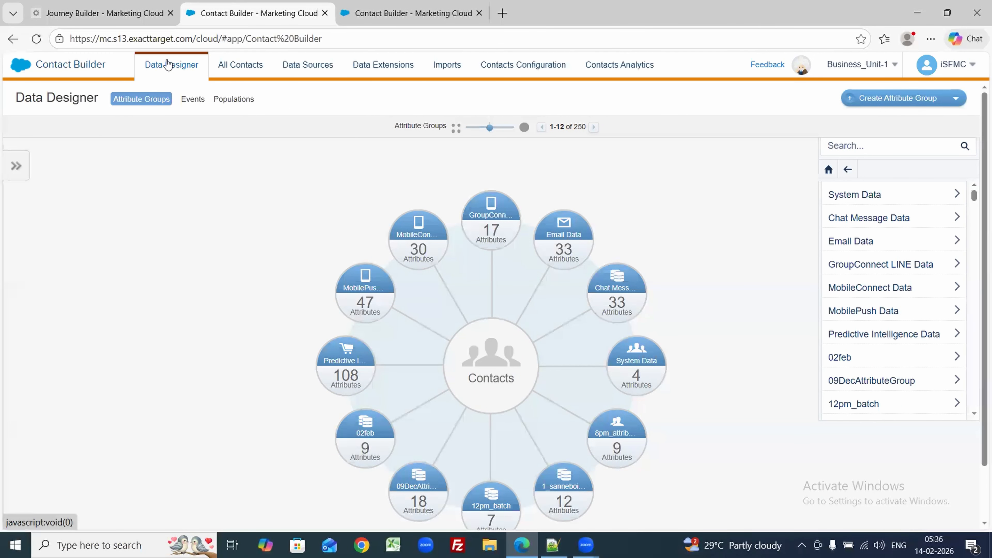
left_click(168, 64)
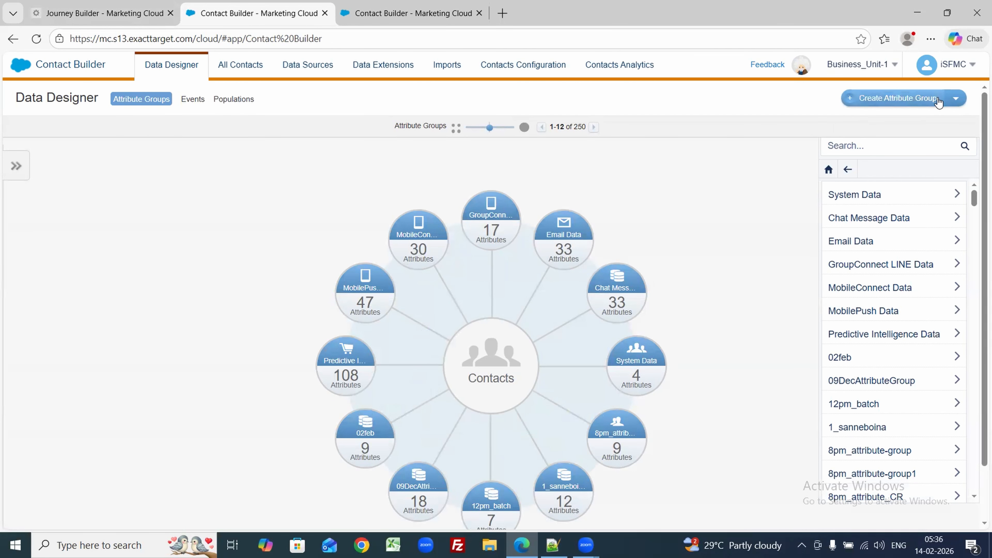
Step: Create an attribute group with the pasted name aaharsh Segment 11 and the people icon
left_click(908, 98)
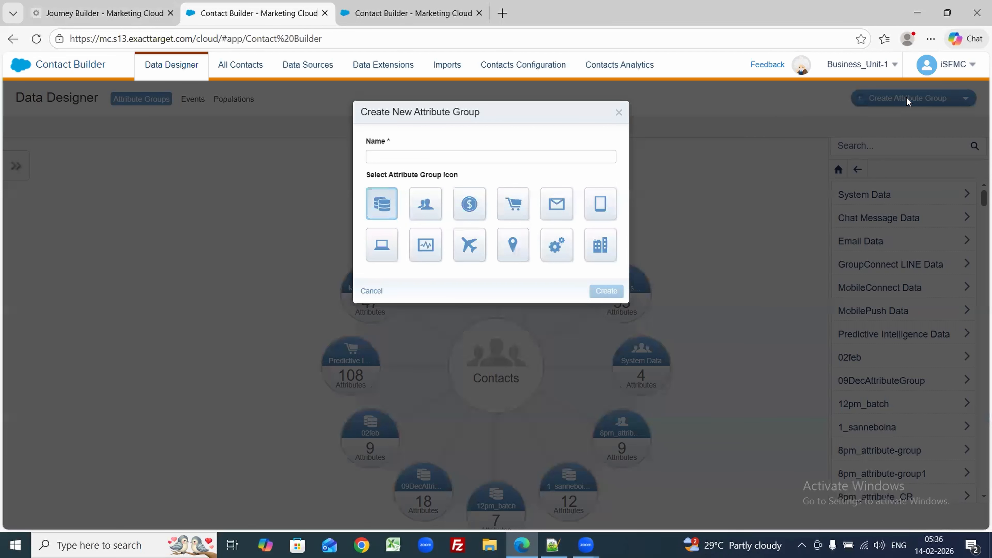
left_click(467, 155)
key("ctrl+v")
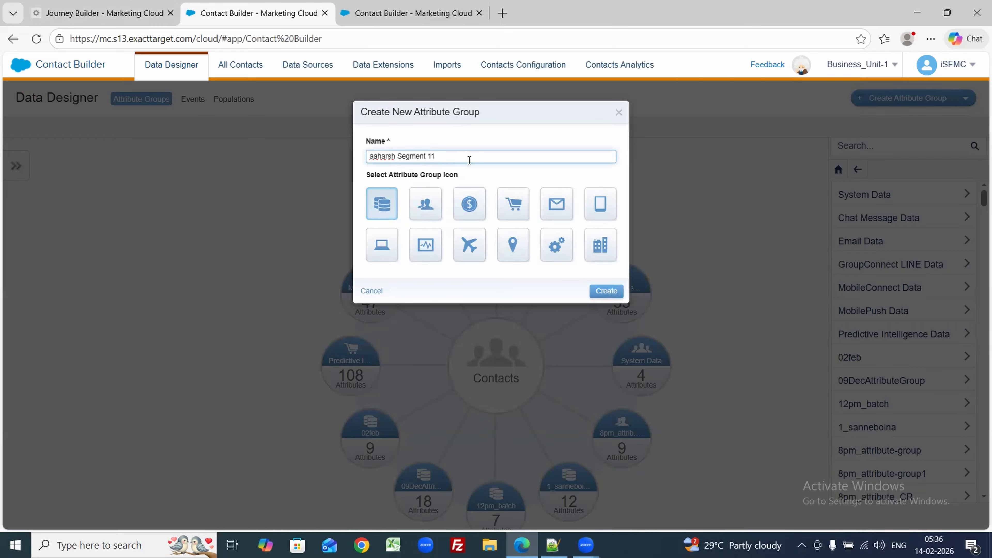
left_click(441, 211)
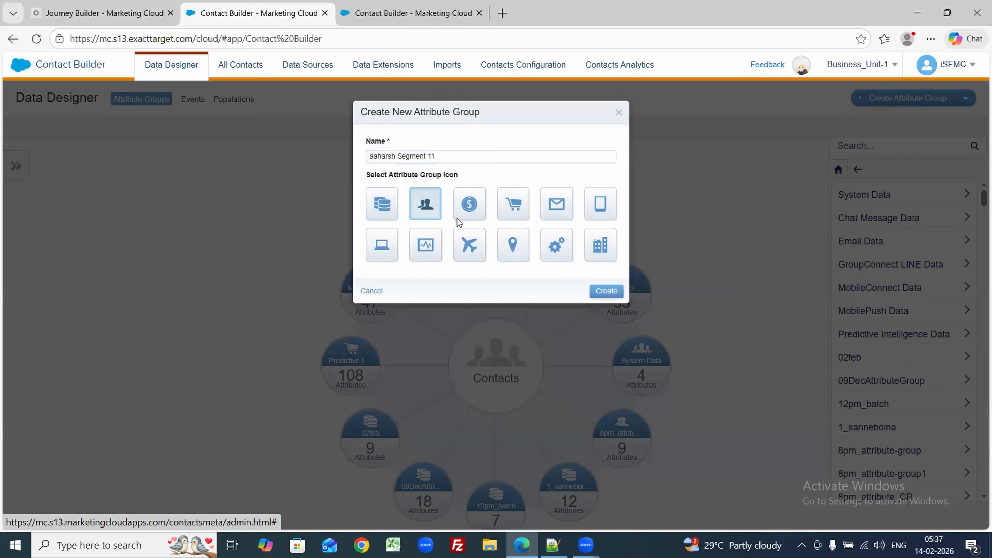
left_click(611, 294)
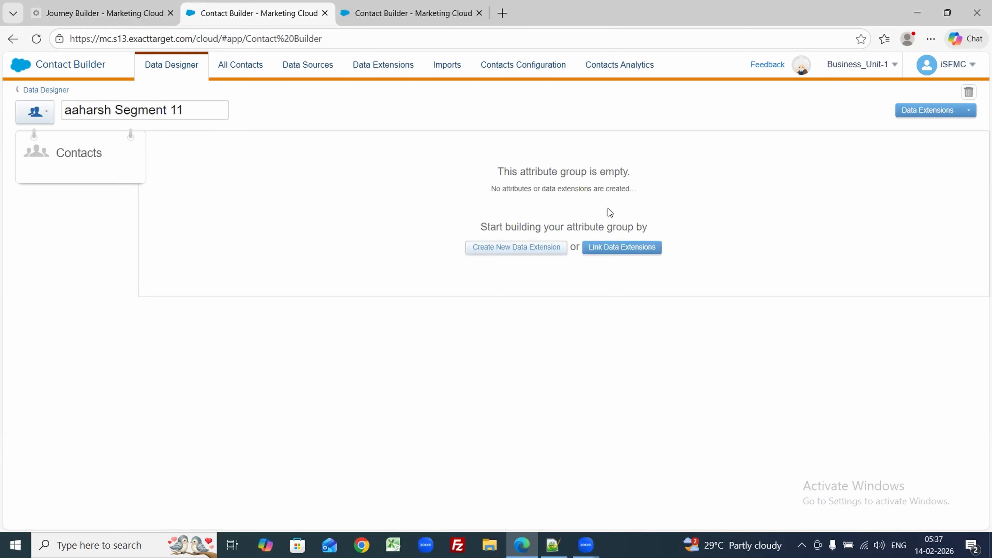
Step: Start linking a data extension and choose aaharsh Segment 11 from the Data Extensions list
left_click(611, 250)
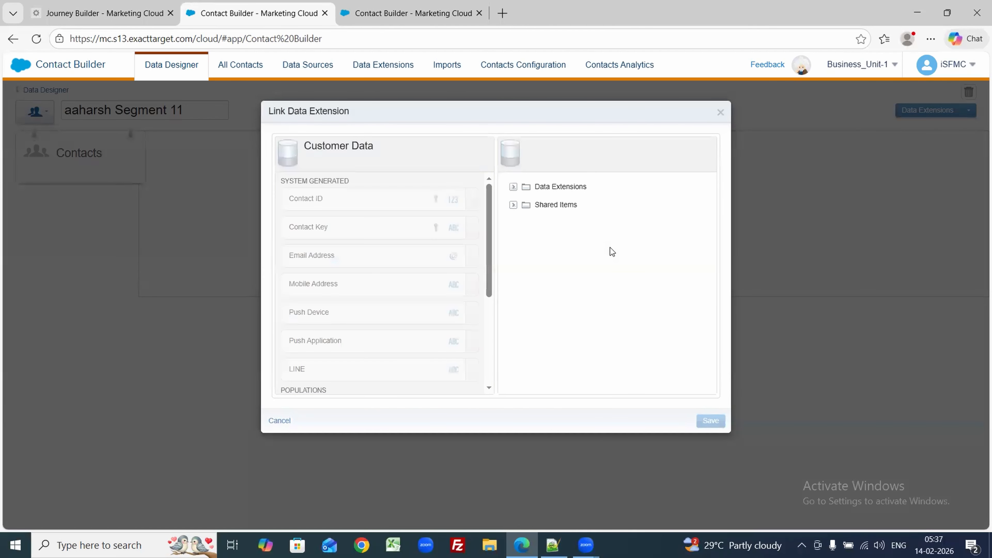
left_click(515, 187)
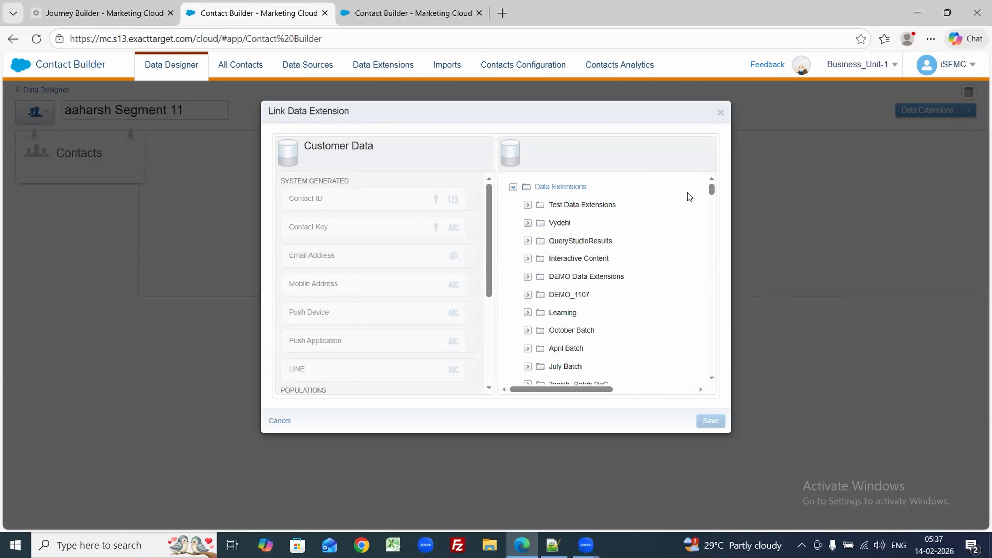
key("ctrl+f")
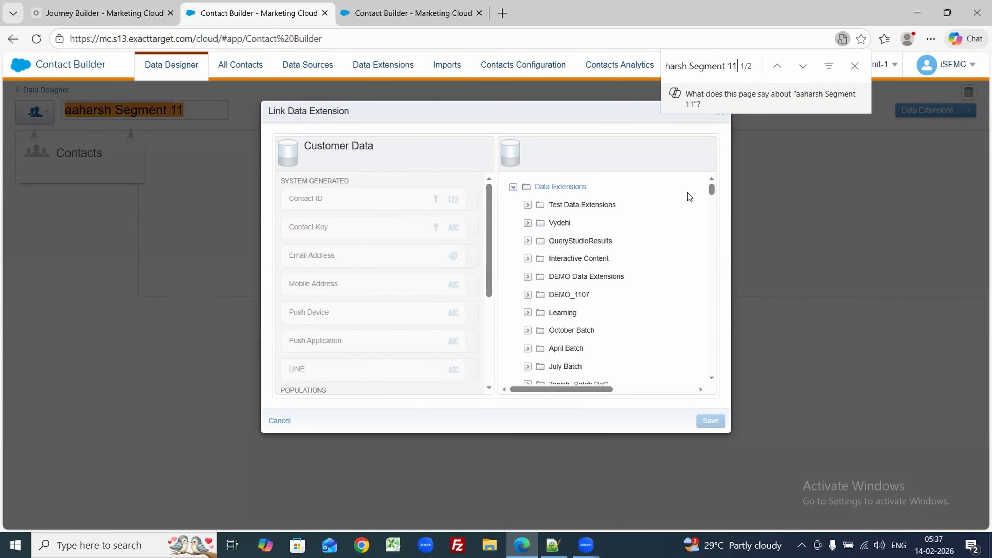
left_click_drag(712, 190, 715, 355)
key("ctrl+f")
key("ctrl+c")
key("Return")
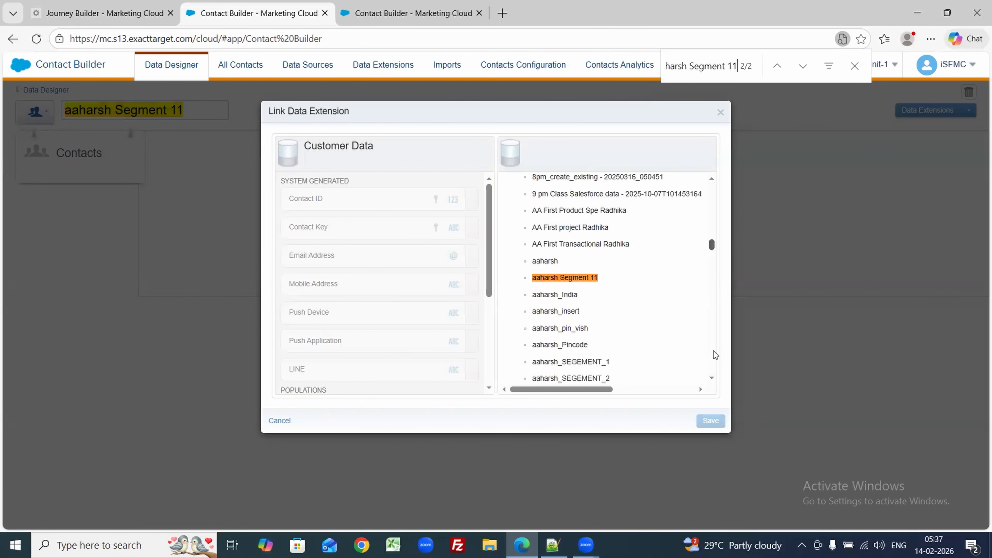
left_click(553, 278)
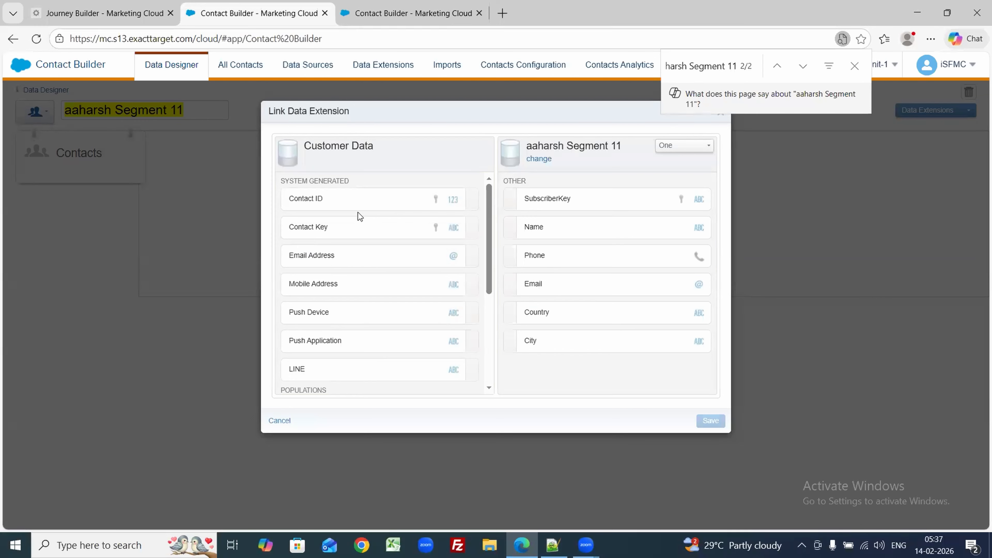
Step: Link Contact Key to SubscriberKey and save the data extension link
left_click(390, 200)
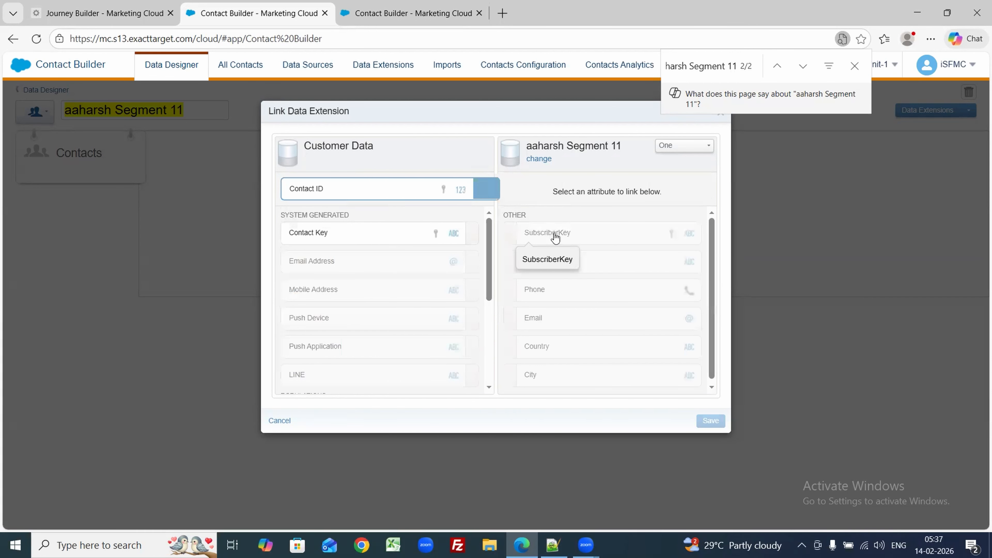
left_click(393, 232)
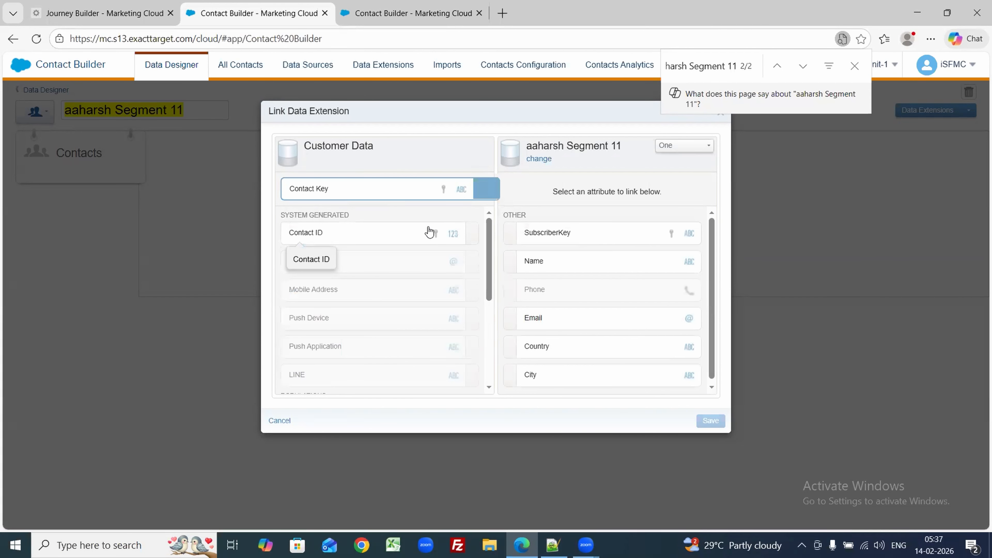
left_click(532, 232)
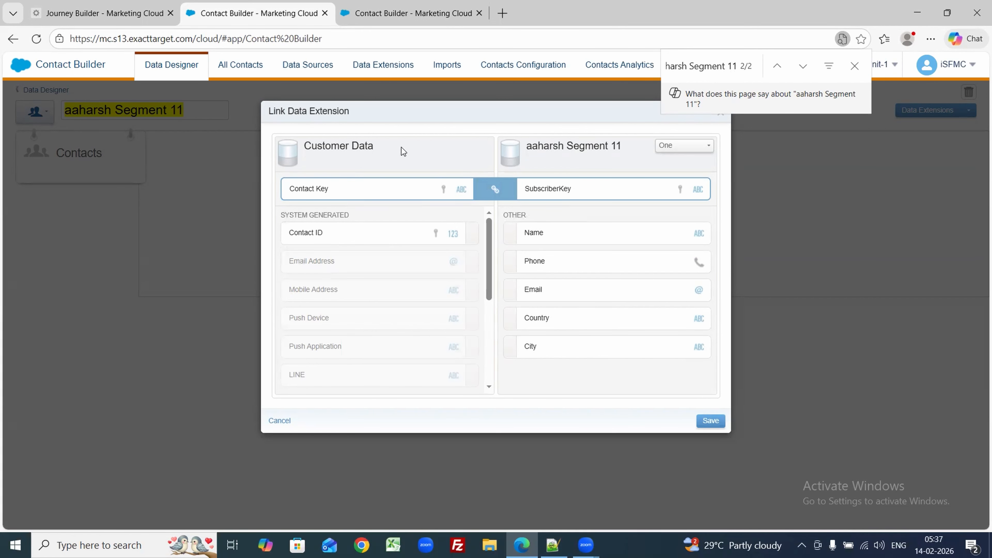
left_click(709, 422)
left_click(723, 210)
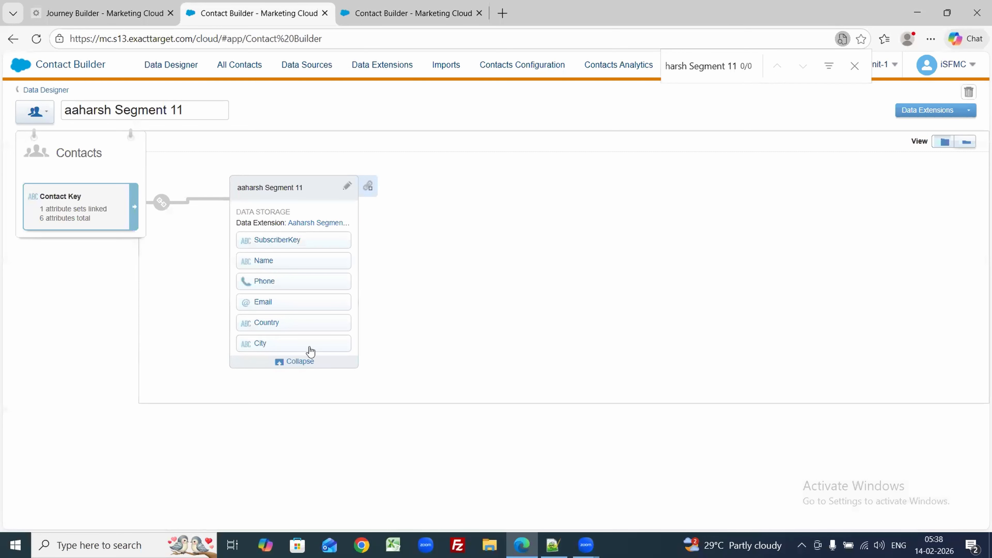
Step: Confirm the aaharsh Segment 11 entry source, save and reload My_journey_3, and open the Decision Split
left_click(77, 5)
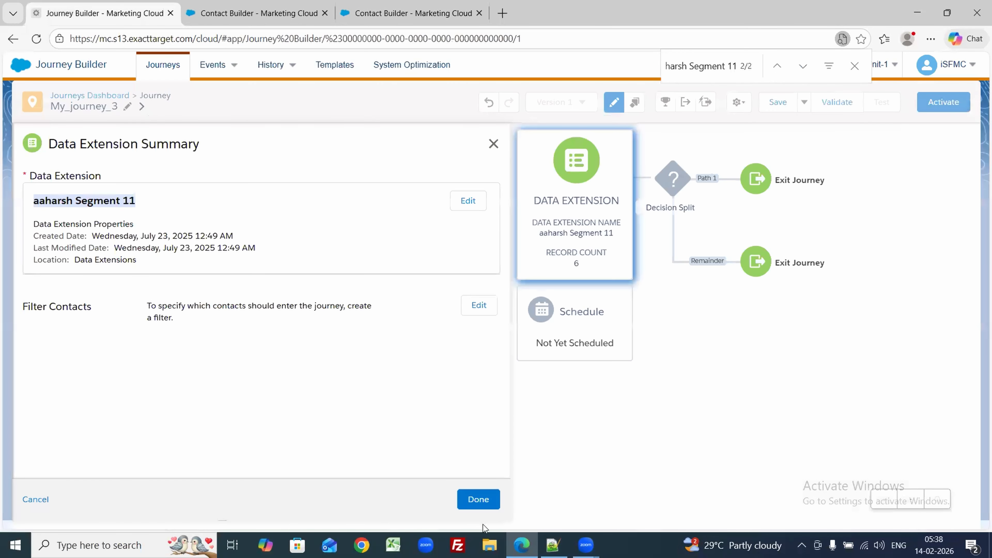
left_click(477, 503)
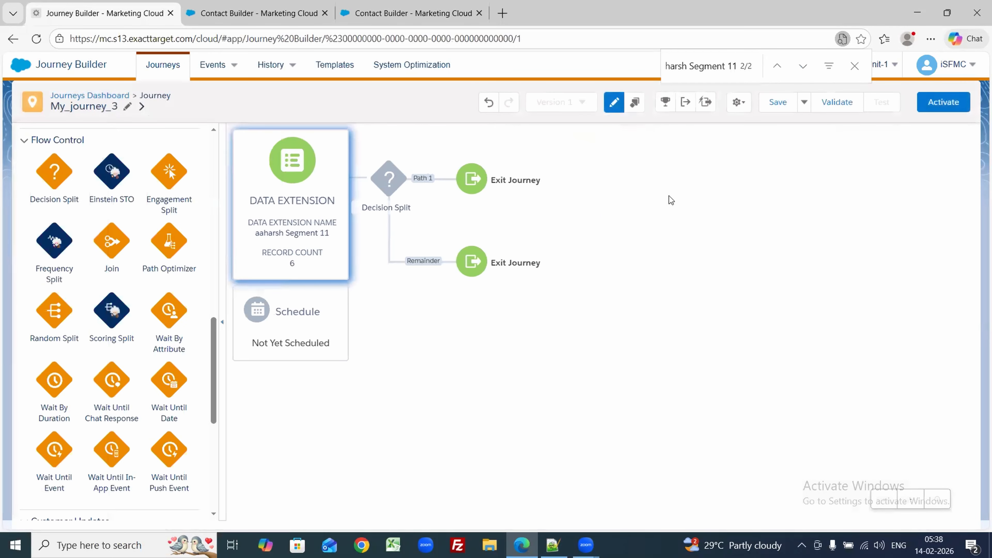
left_click(766, 109)
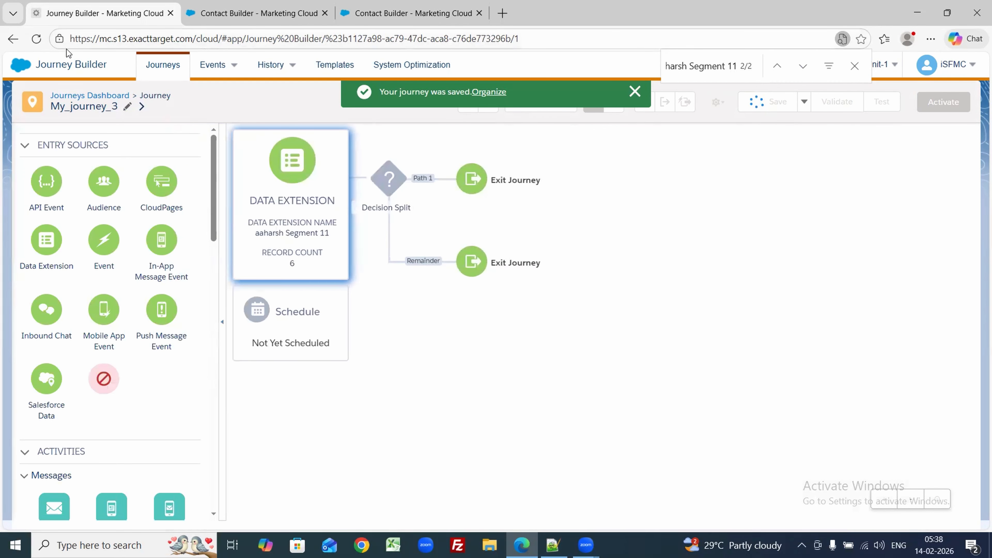
left_click(34, 43)
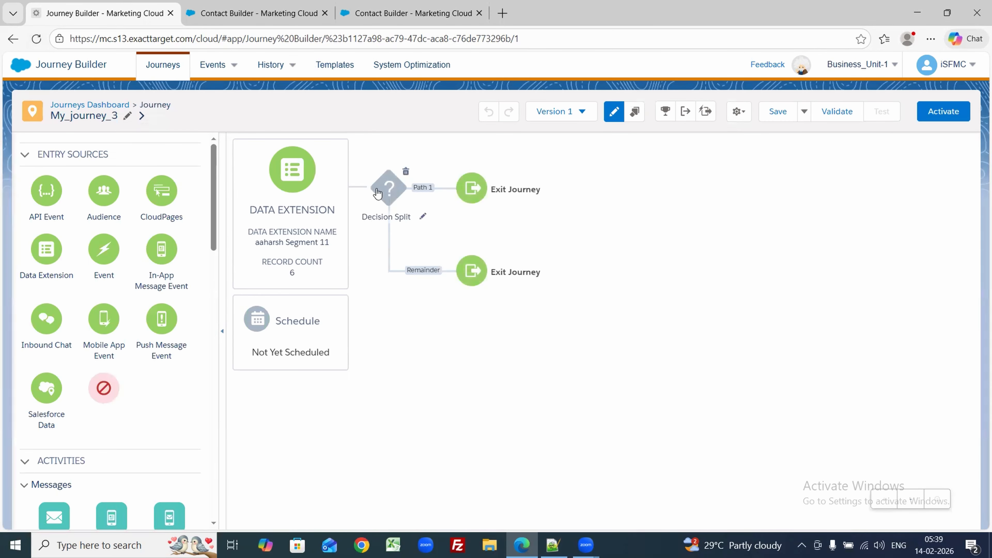
left_click(388, 190)
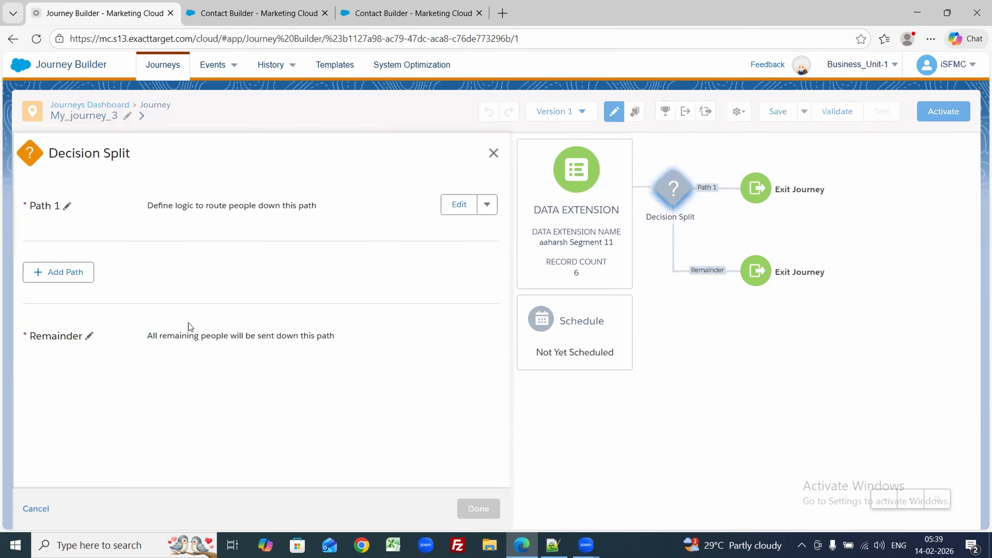
Step: Add paths to the Decision Split, then delete the extra Path 3
left_click(63, 277)
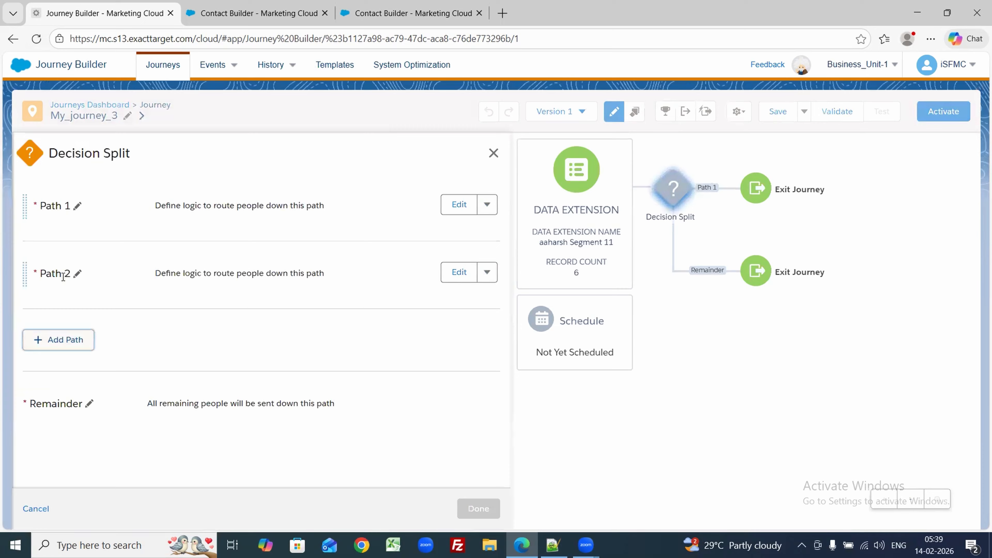
left_click(56, 342)
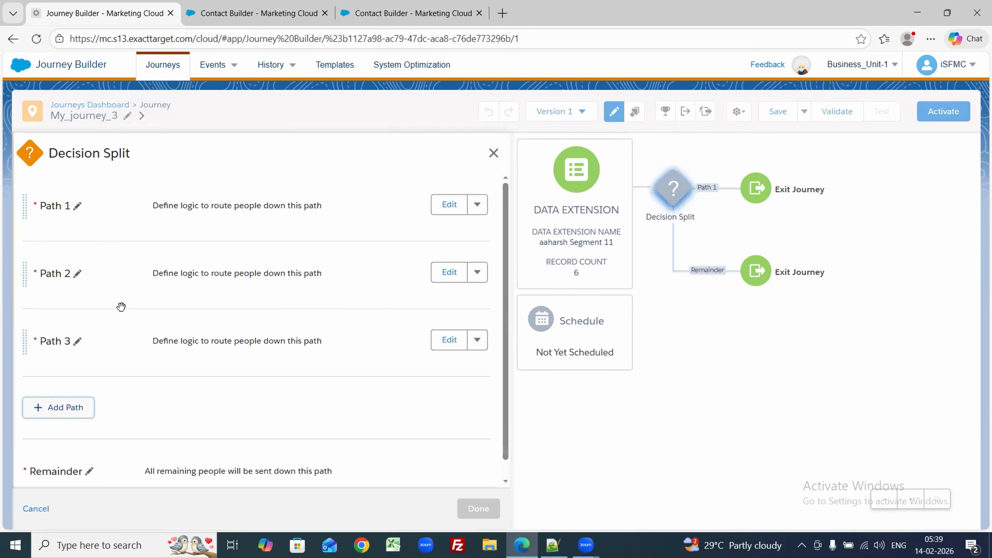
left_click(476, 341)
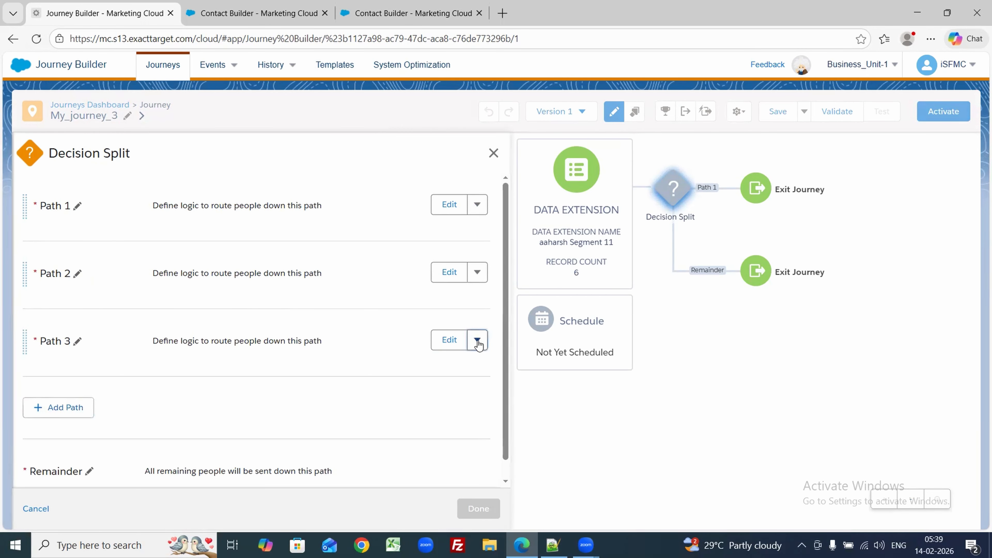
left_click(459, 390)
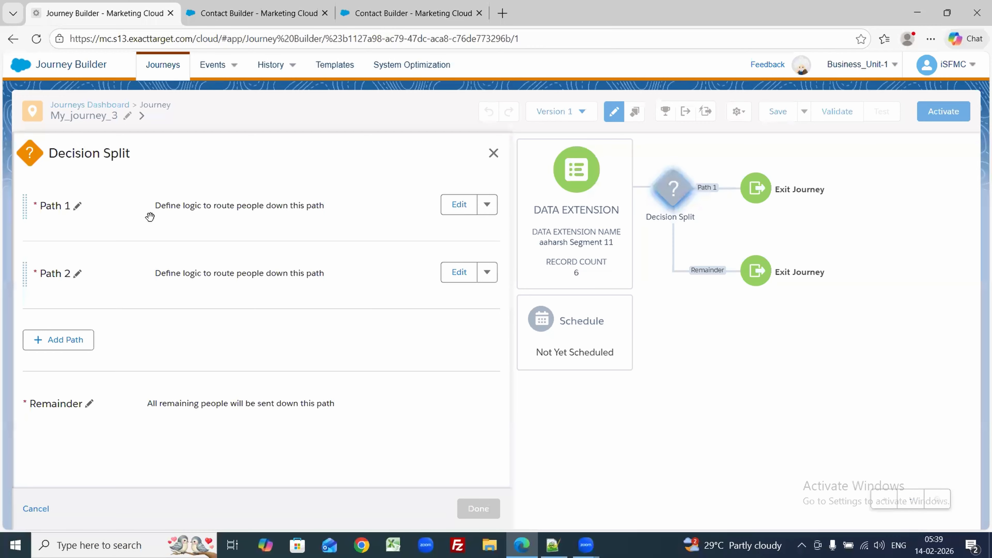
Step: Rename Path 1 to India and Path 2 to usa, then edit India's criteria
left_click(78, 206)
type("India")
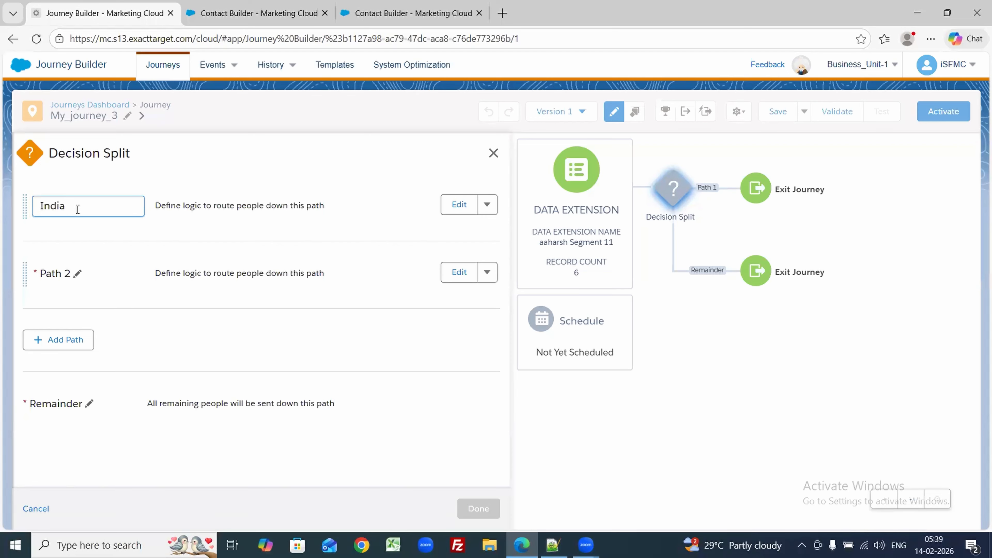
left_click(77, 275)
type("usa")
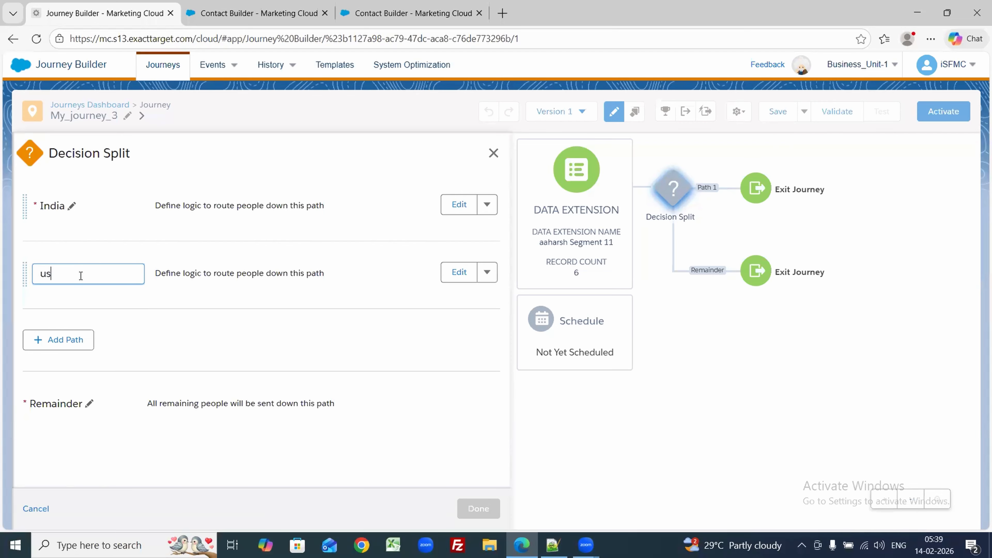
left_click(459, 206)
Step: Filter the India path on aaharsh Segment 11's Country field equal to India
left_click(161, 235)
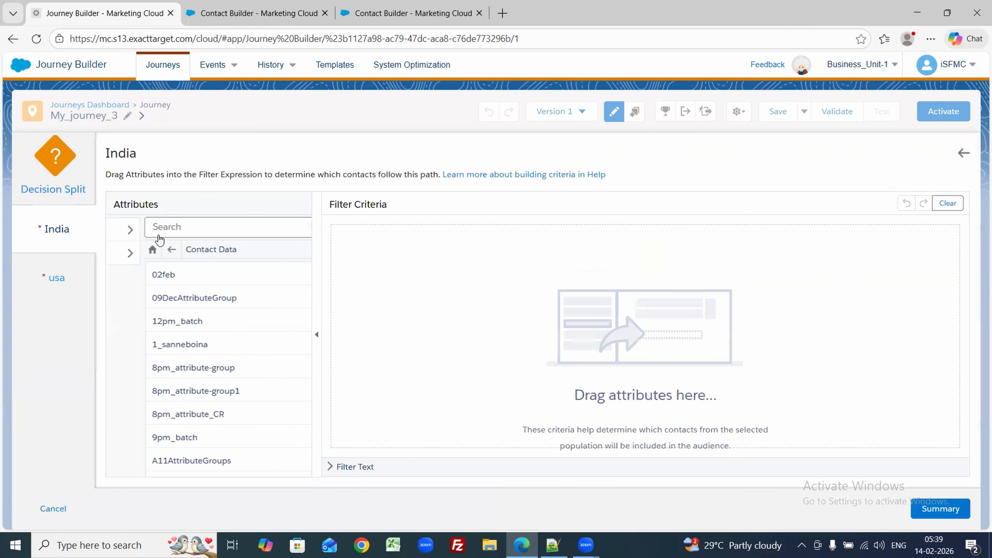
key("ctrl+f")
key("ctrl+v")
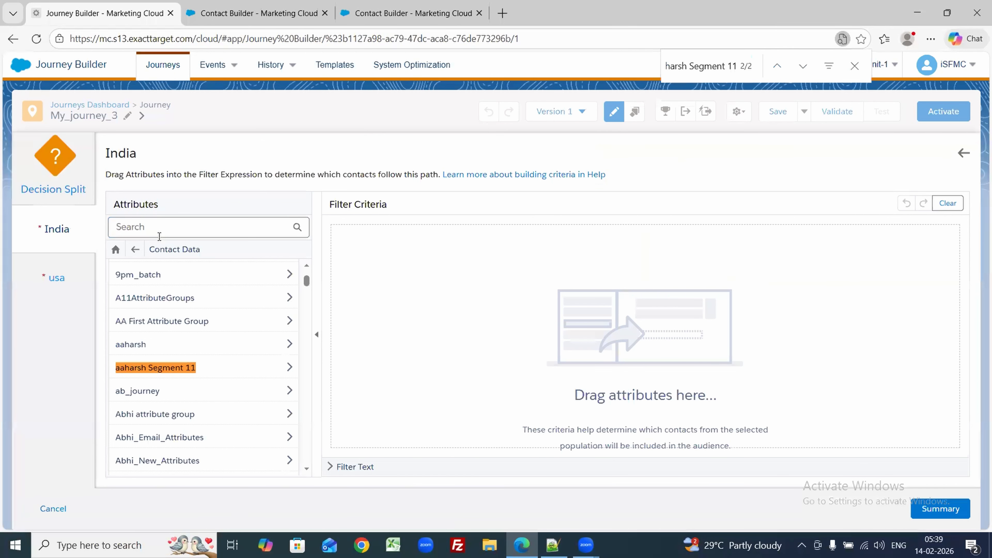
left_click(133, 373)
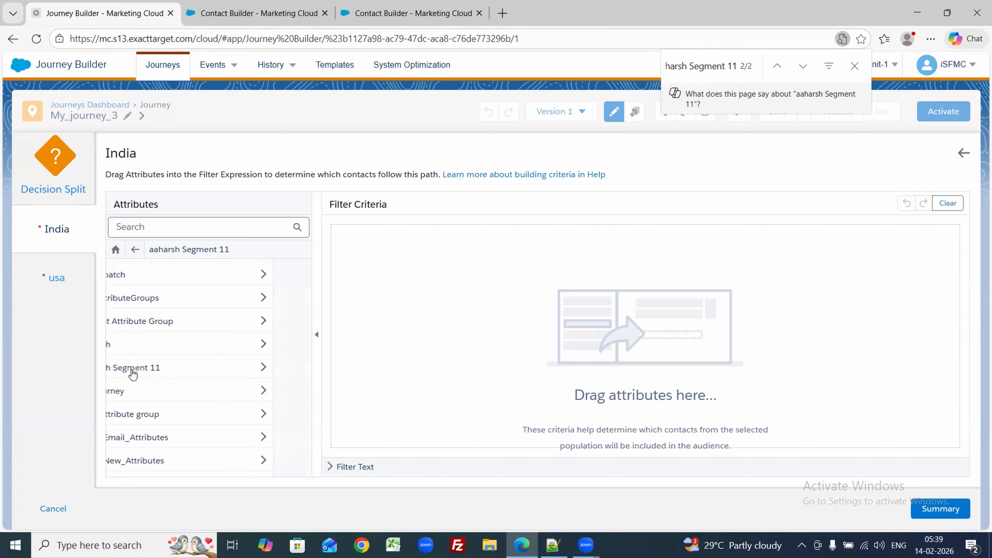
left_click(174, 279)
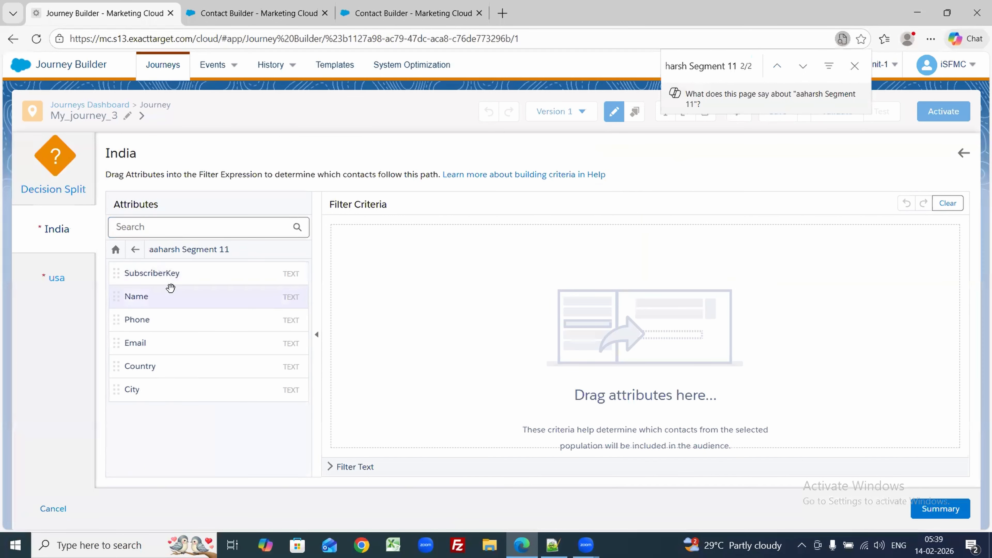
left_click_drag(144, 362, 514, 319)
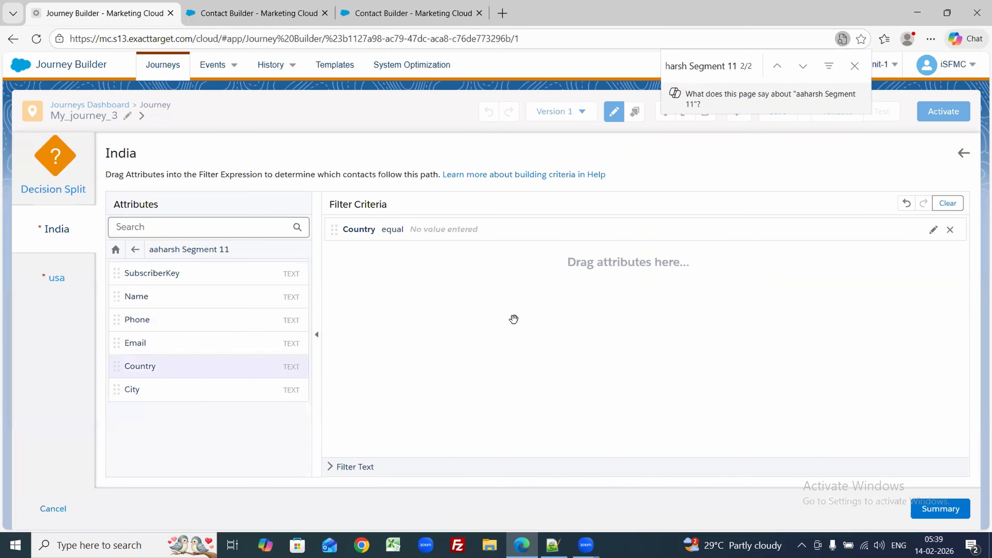
left_click(572, 259)
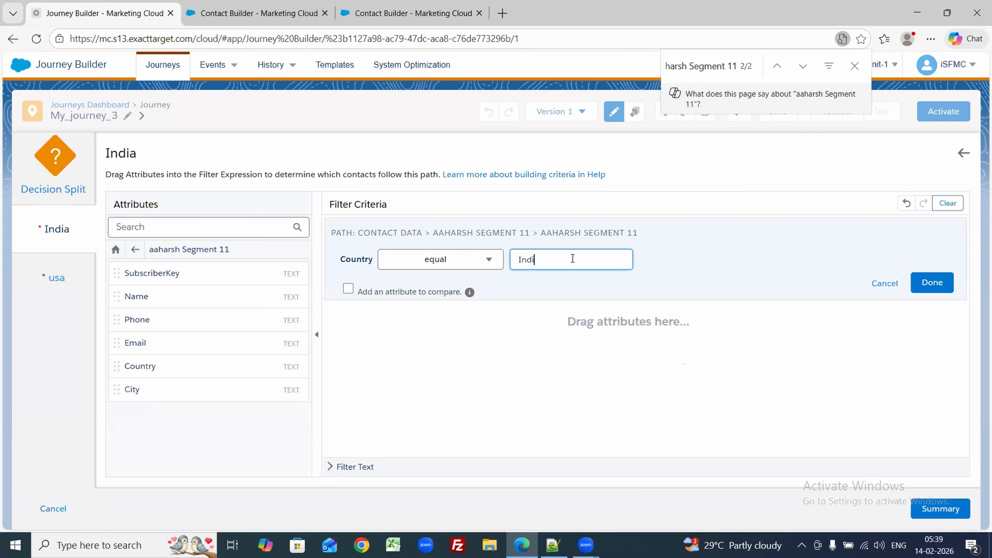
left_click(932, 283)
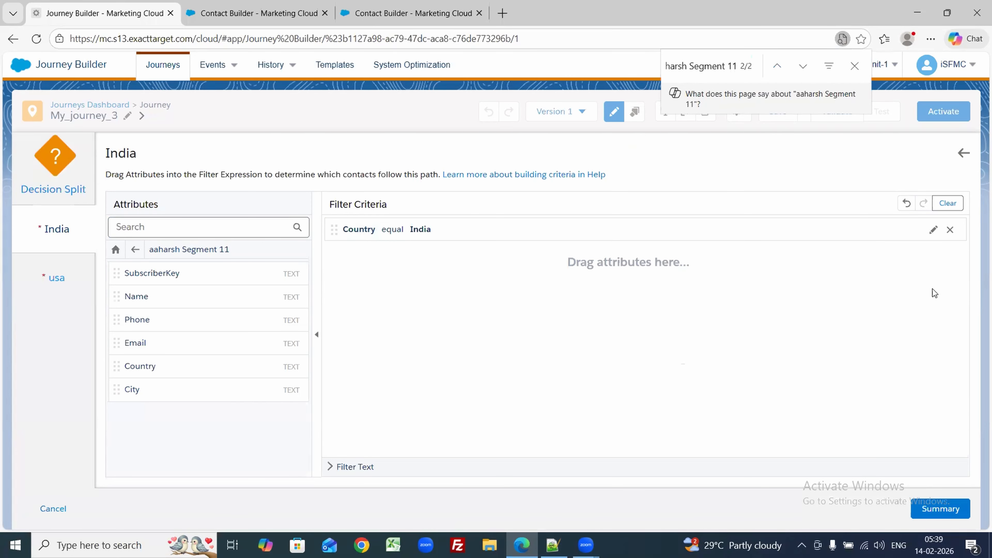
left_click(934, 510)
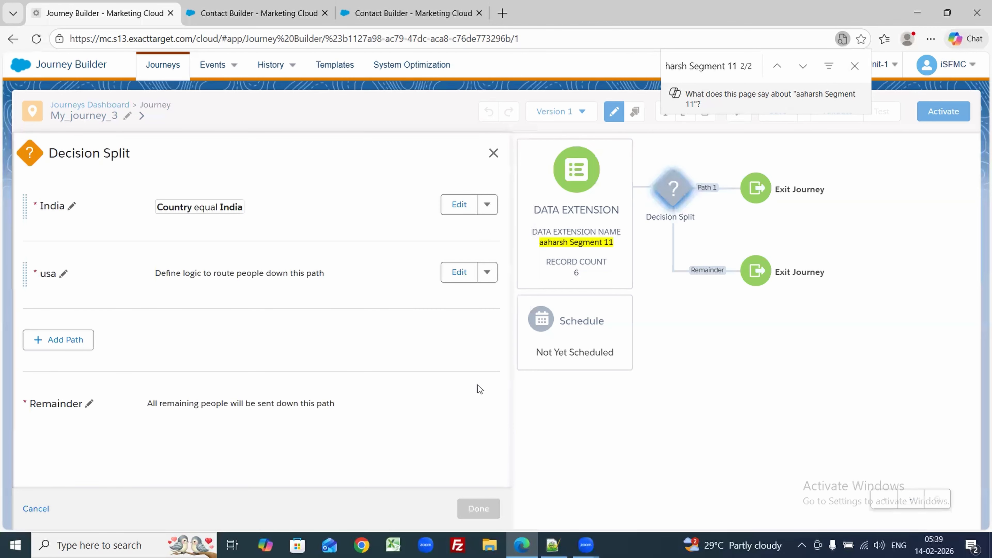
Step: Edit the usa path and drag Country from aaharsh Segment 11 into its filter criteria
left_click(459, 273)
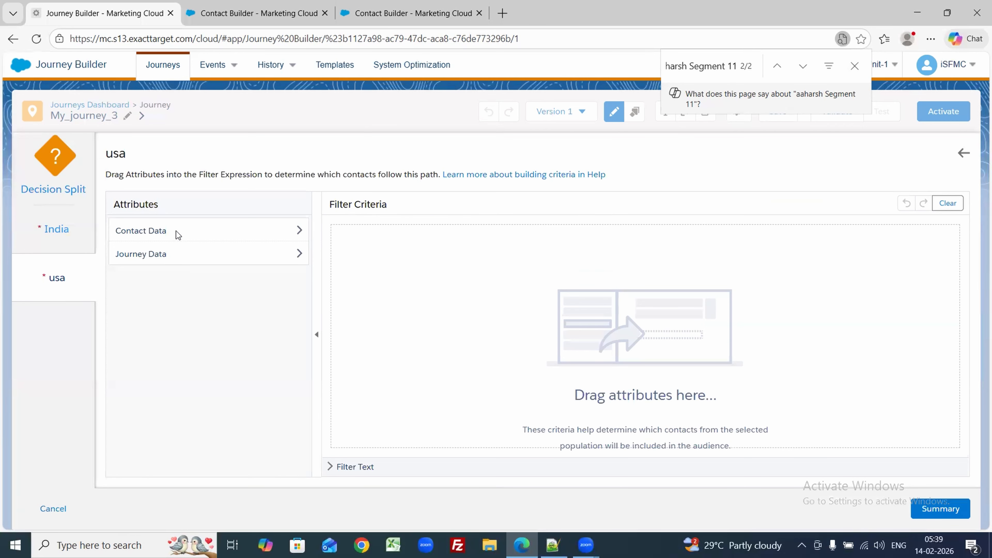
left_click(176, 232)
key("ctrl+f")
key("ctrl+c")
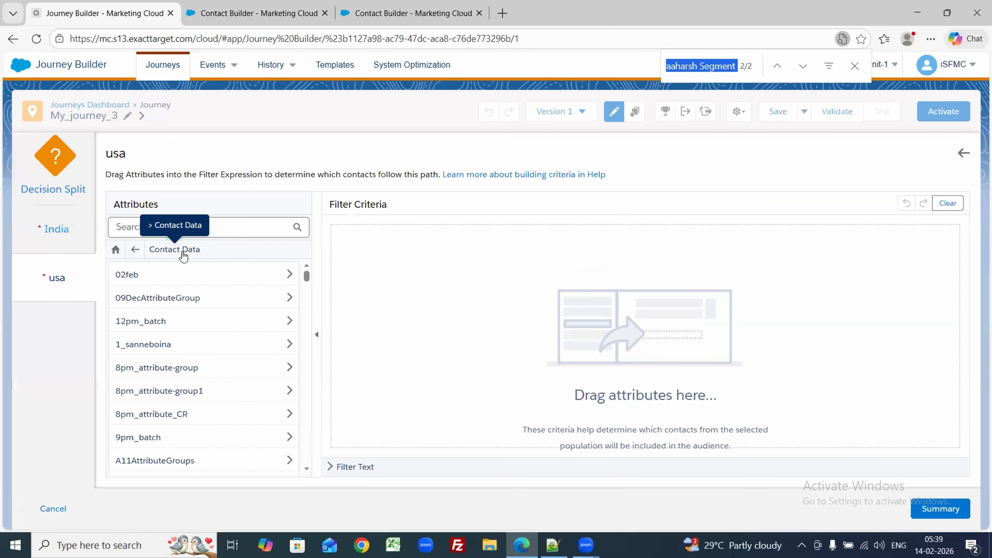
type("aaharsh Segment 11")
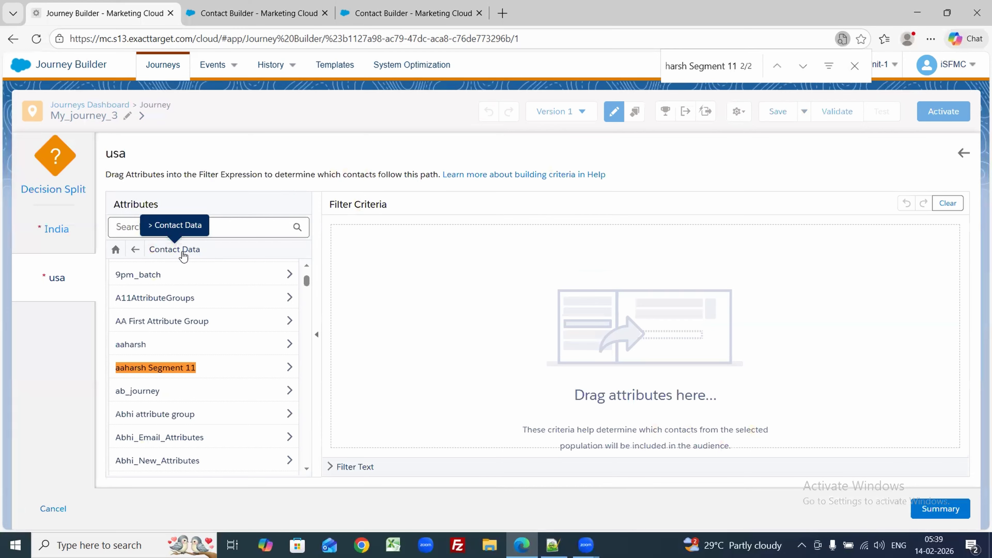
left_click(160, 364)
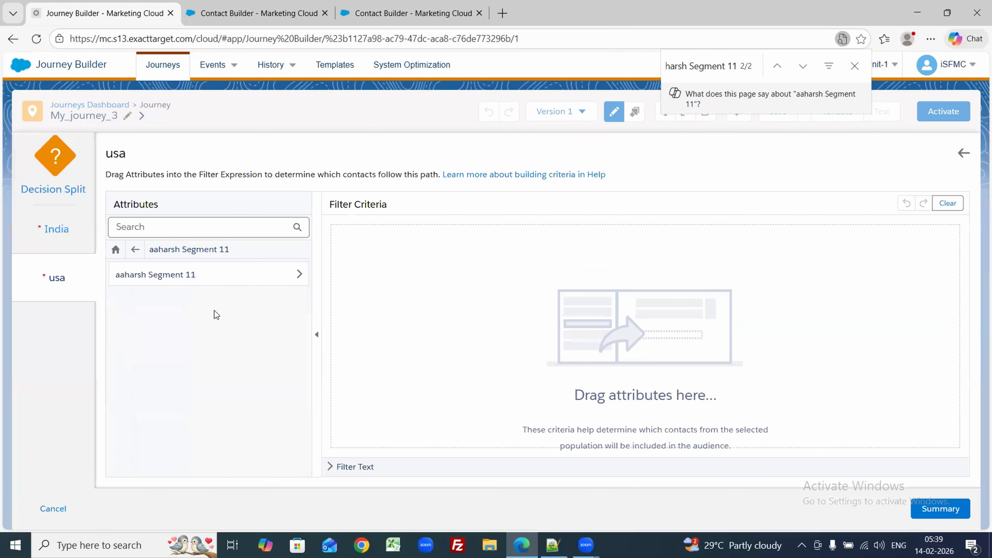
left_click(190, 279)
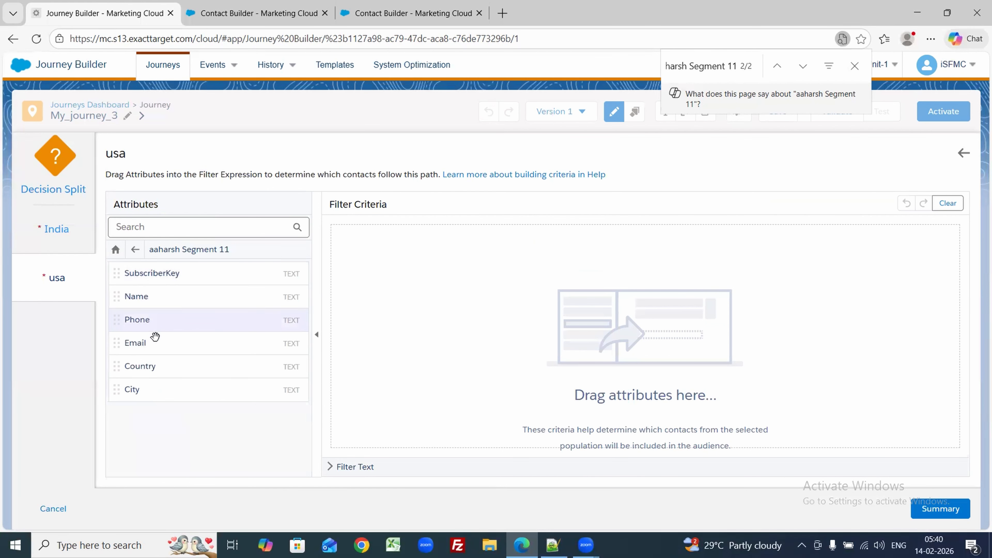
left_click_drag(144, 367, 507, 253)
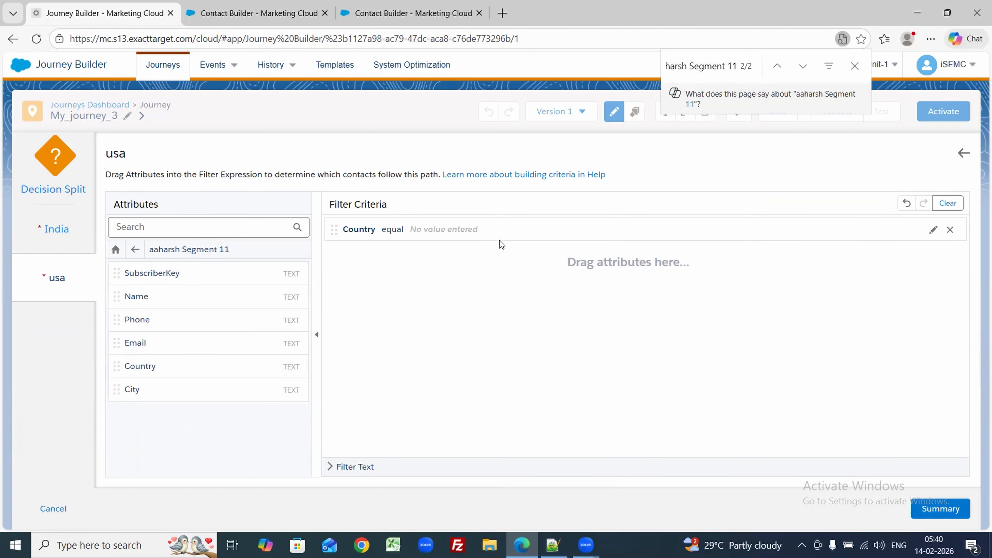
Step: Set the usa condition to Country equal usa and finish the Decision Split
left_click(589, 227)
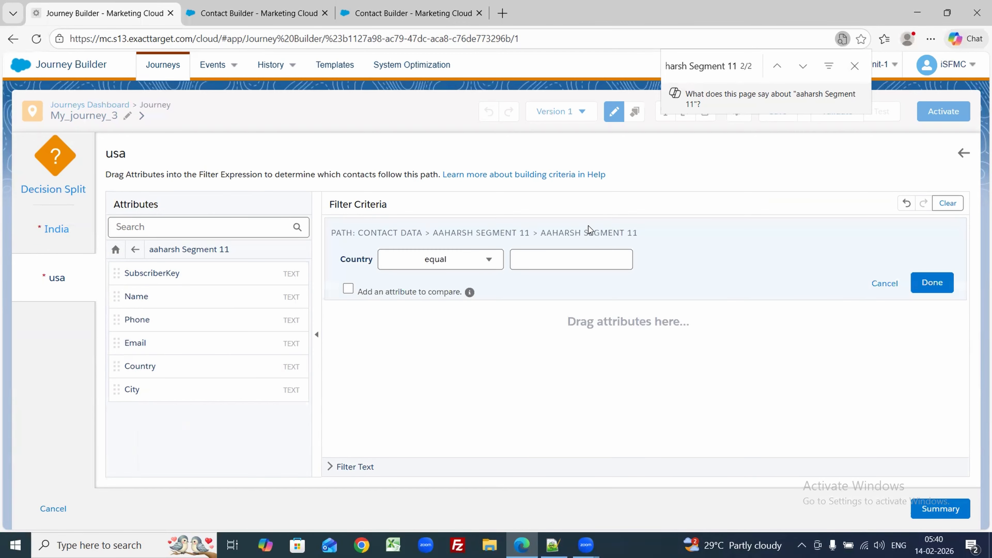
left_click(255, 24)
left_click(98, 13)
left_click(562, 265)
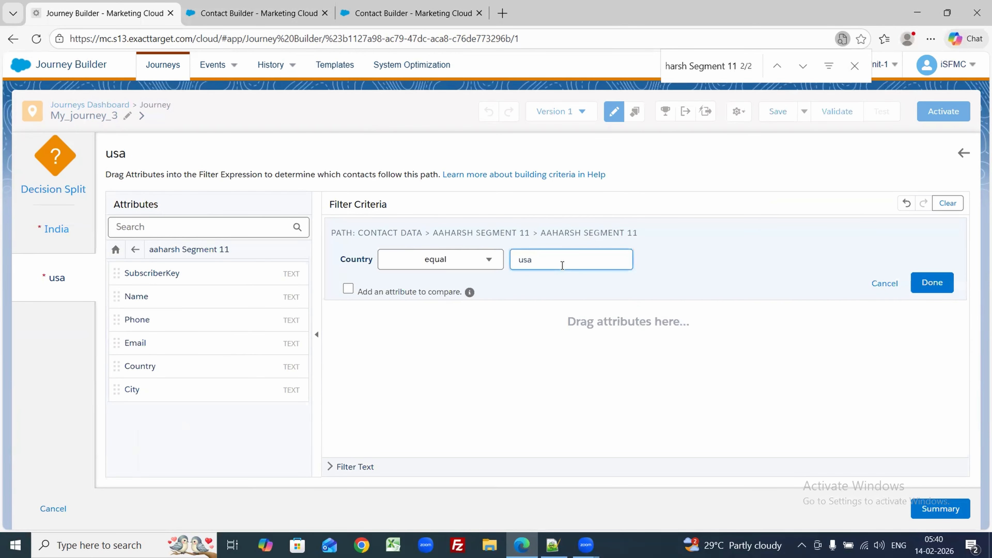
left_click(933, 283)
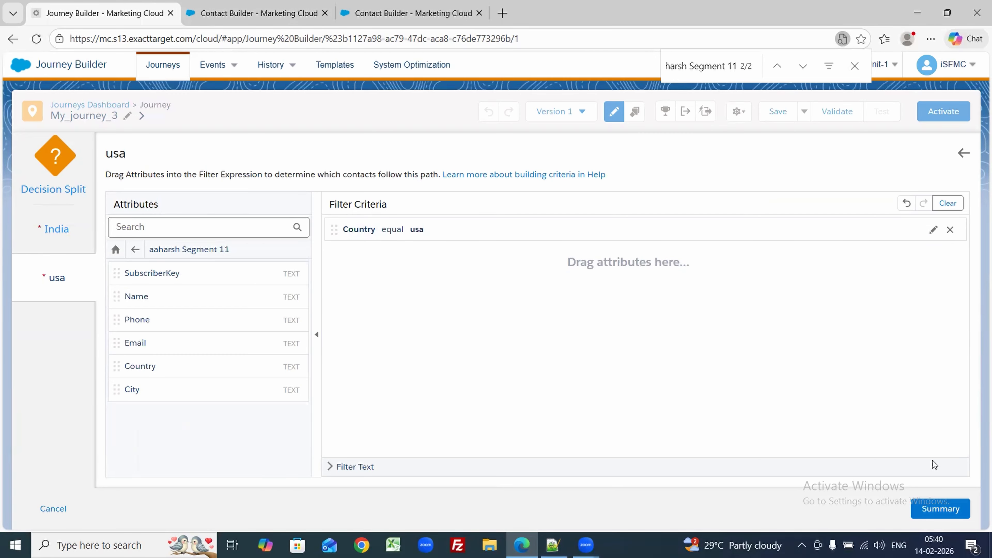
left_click(941, 509)
left_click(487, 507)
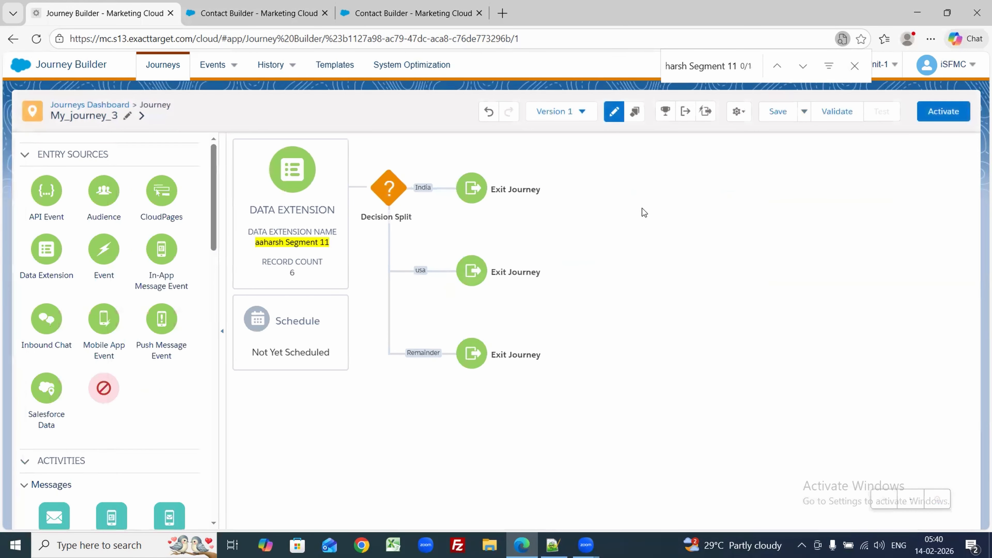
Step: Add an Email activity to both the India and usa branches
left_click_drag(56, 514, 428, 191)
left_click_drag(56, 508, 439, 270)
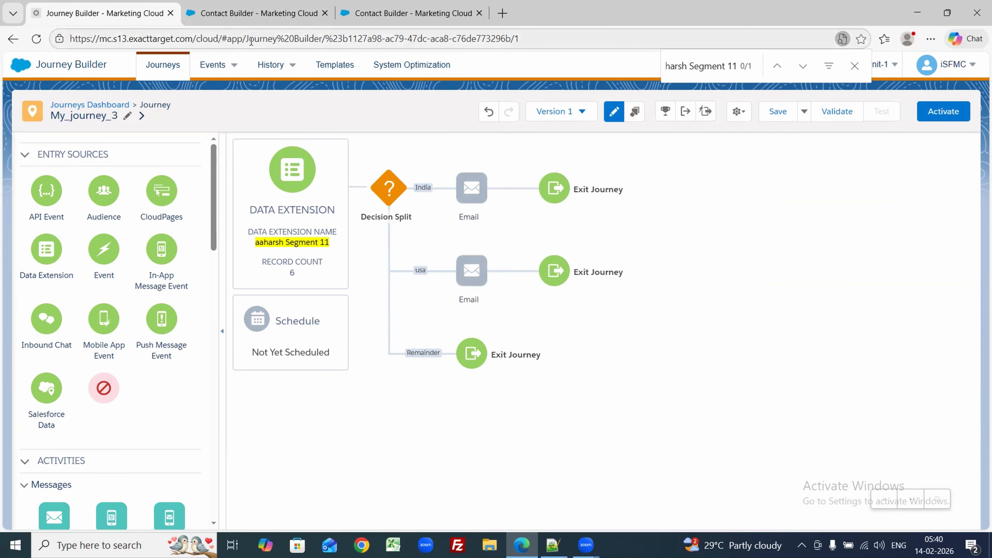
left_click(258, 13)
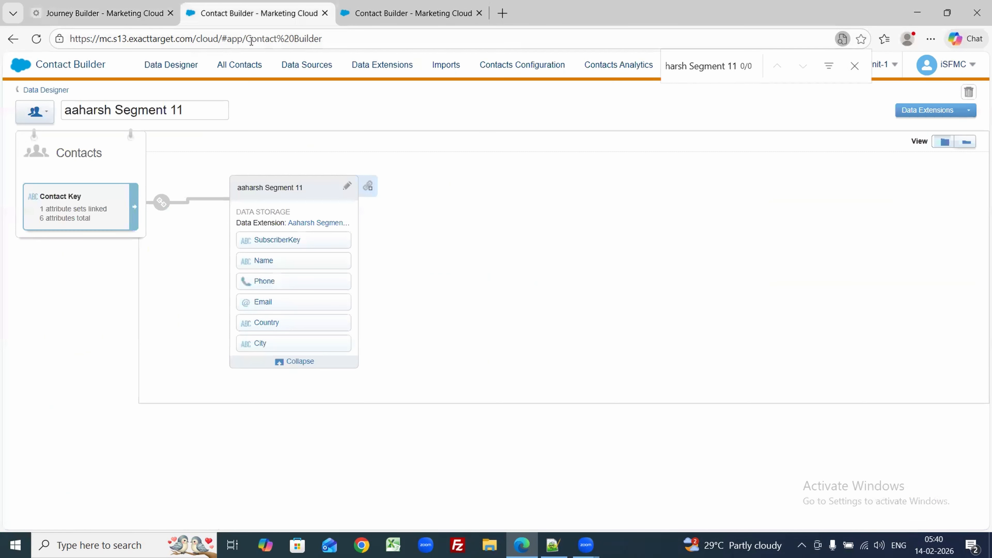
Step: List the data extensions at 200 per page
left_click(389, 69)
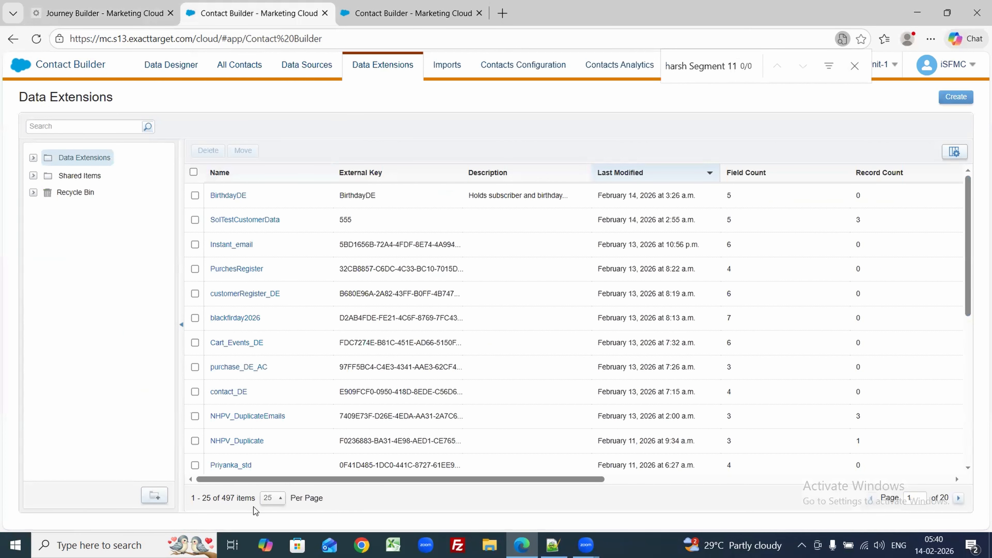
left_click(272, 499)
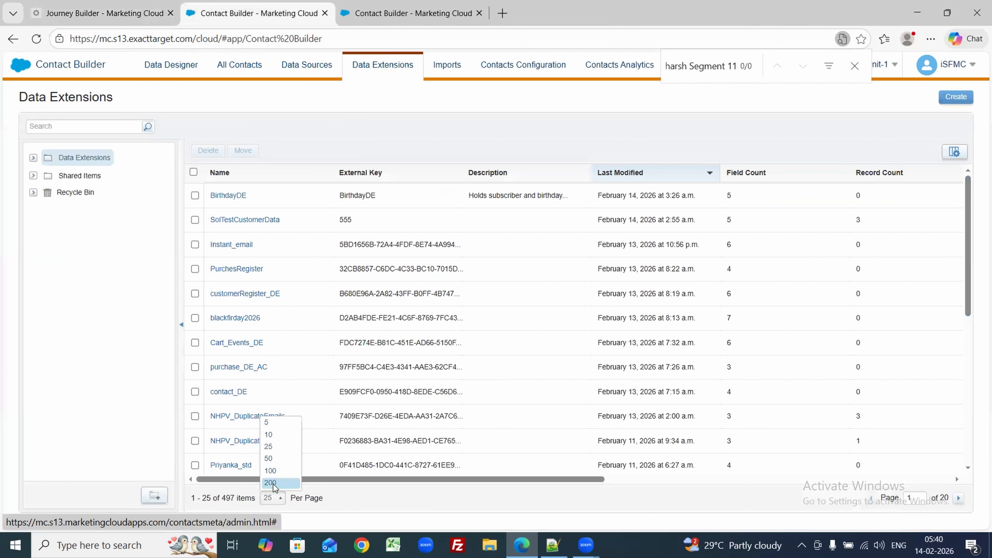
left_click(273, 484)
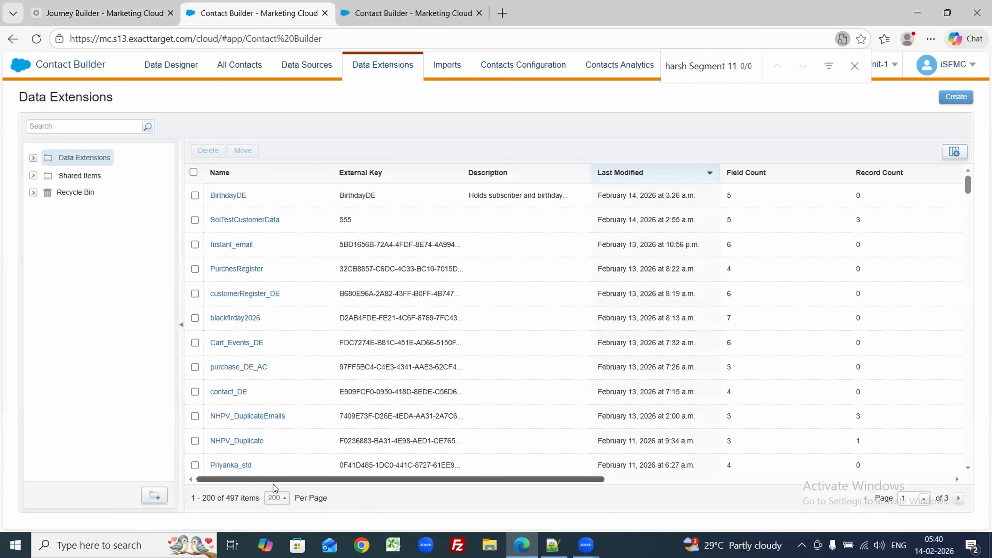
Step: Search the data extensions for 'aaharsh Segment 11'
key("ctrl+f")
key("ctrl+v")
key("BackSpace")
left_click(61, 126)
key("ctrl+v")
key("Return")
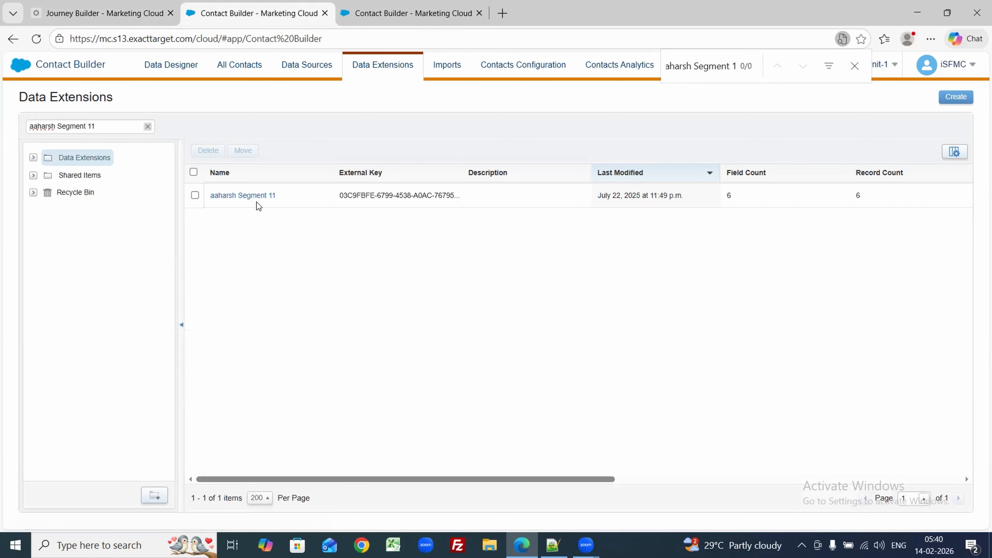
Step: Open aaharsh Segment 11's records, then return to the Journey Builder tab
left_click(252, 196)
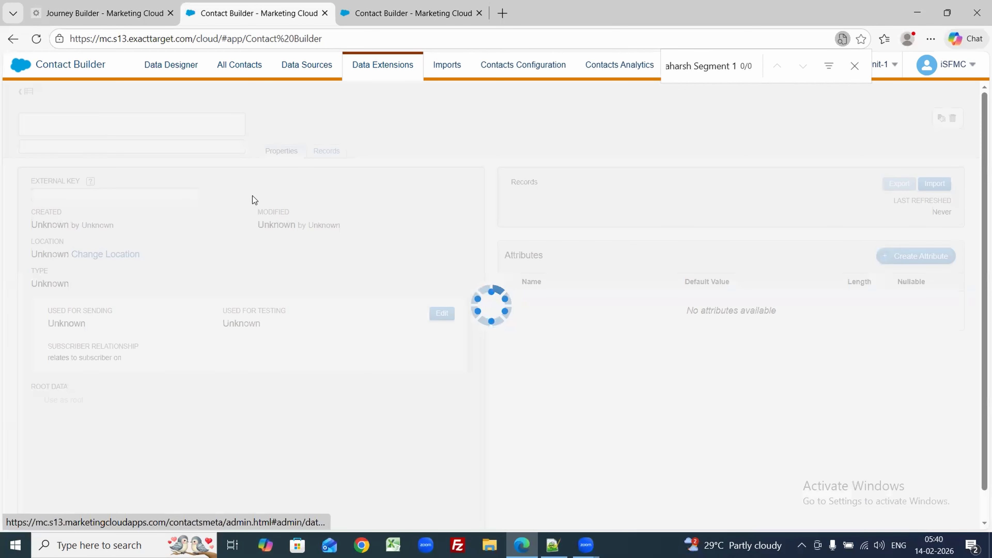
left_click(339, 150)
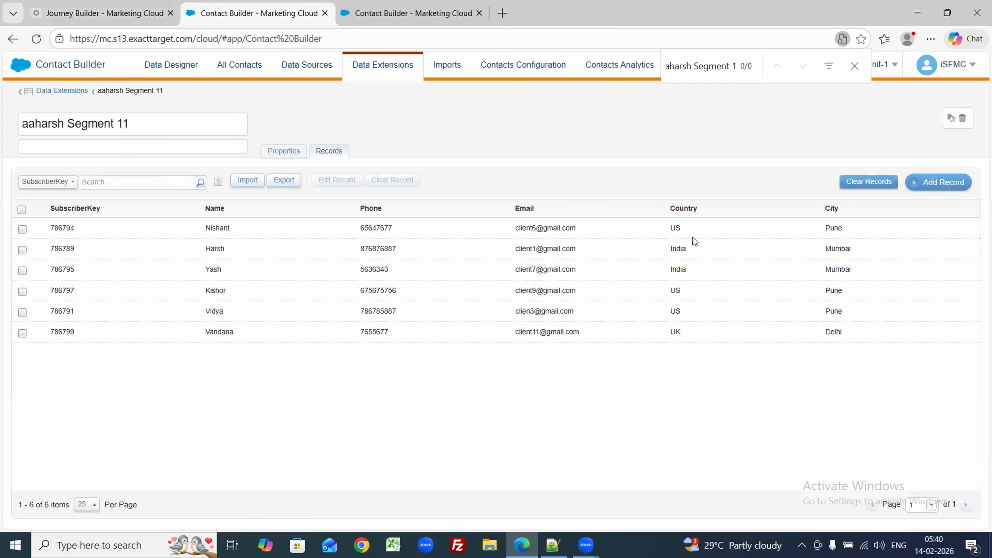
left_click(77, 4)
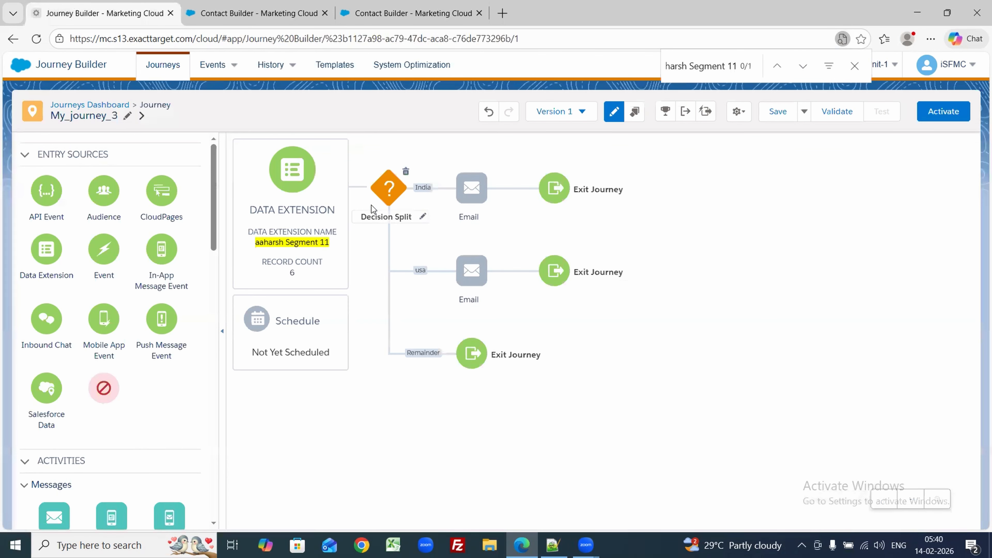
Step: Edit the Decision Split's usa path rule to Country equal 'us'
left_click(379, 204)
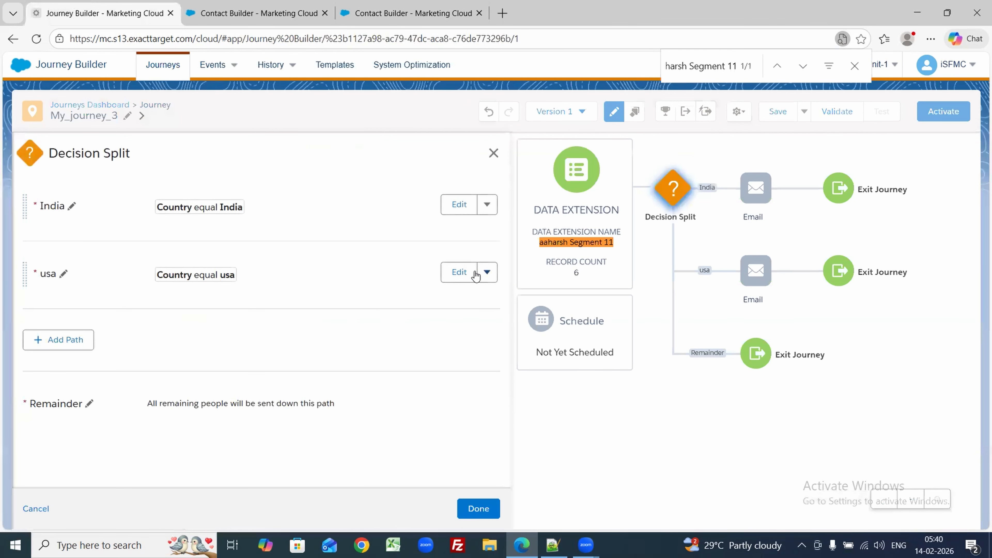
left_click(459, 272)
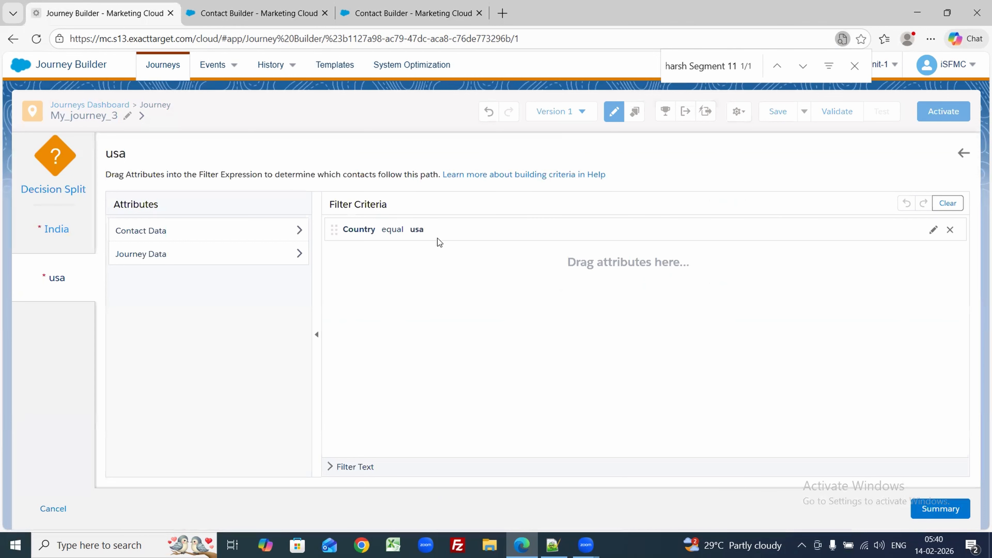
left_click(431, 233)
left_click(555, 253)
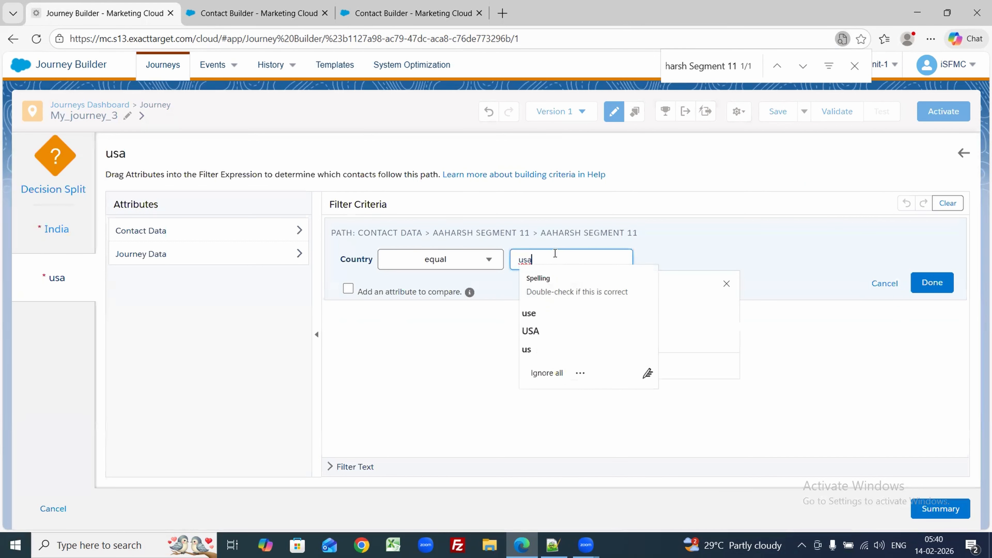
left_click(932, 282)
Step: Finish the Decision Split, save My_journey_3, and open the India branch Email activity
left_click(933, 513)
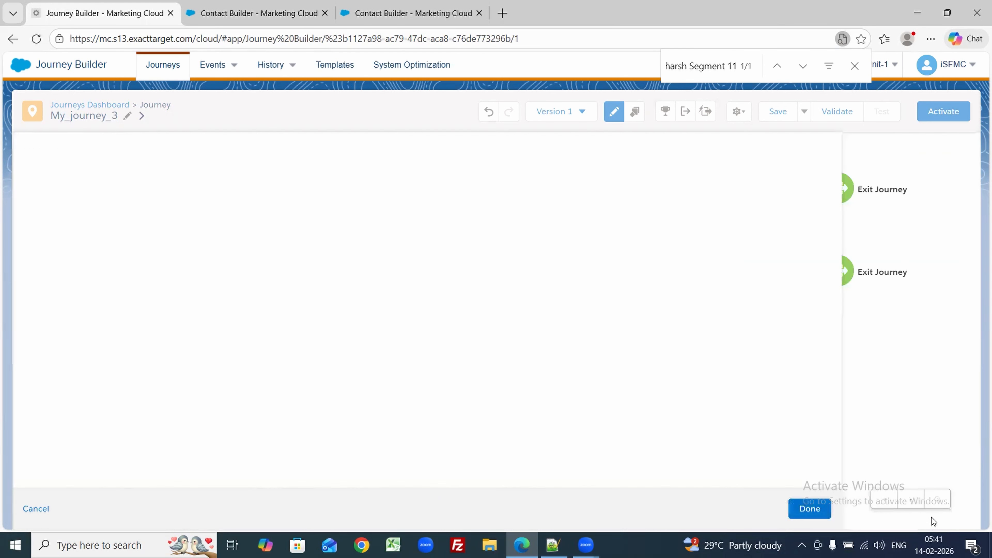
left_click(484, 508)
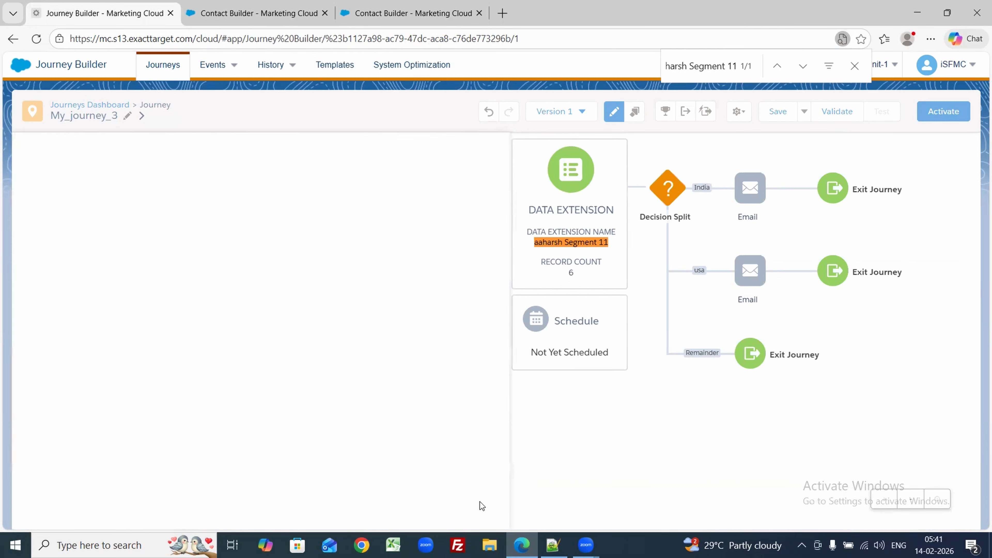
left_click(785, 115)
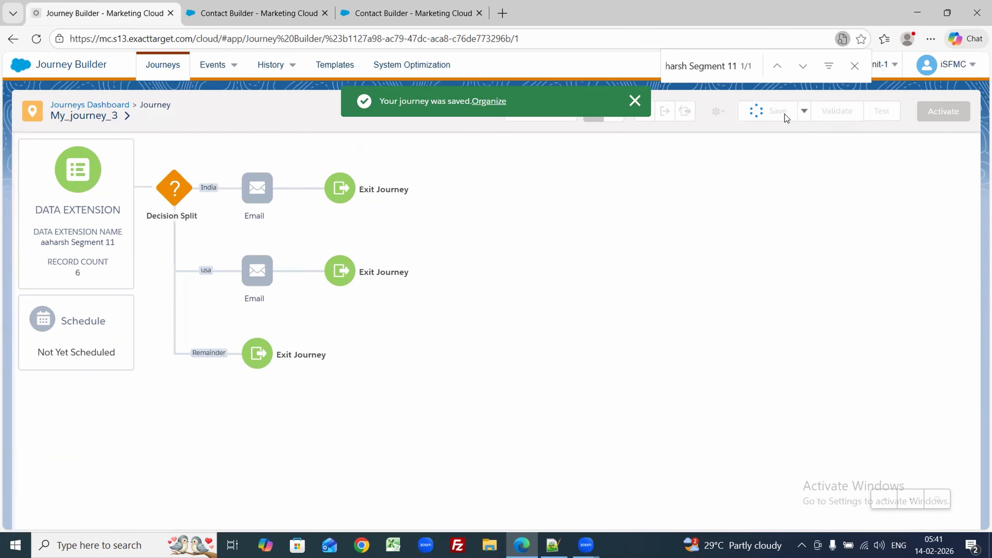
left_click(472, 187)
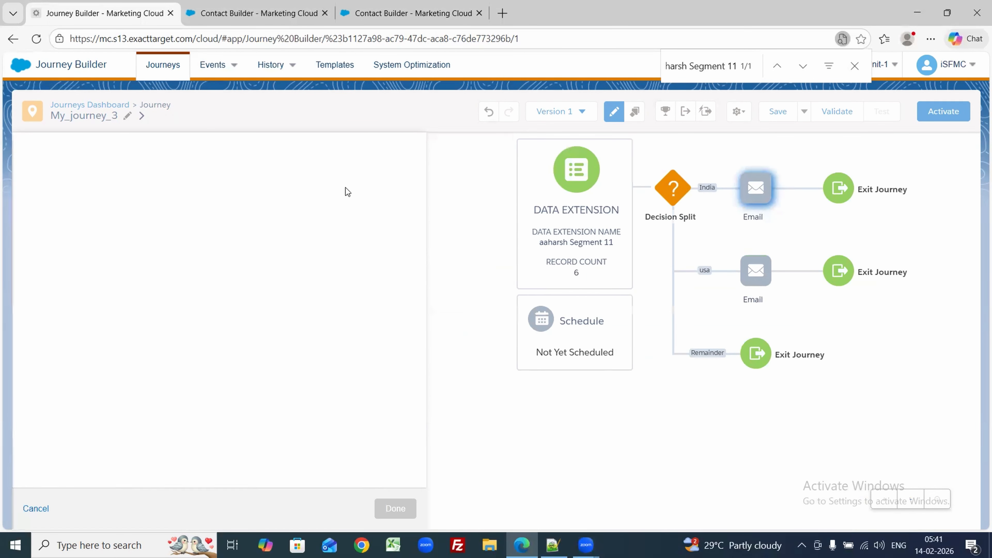
Step: Set the India branch Email activity to send email_india
left_click(228, 391)
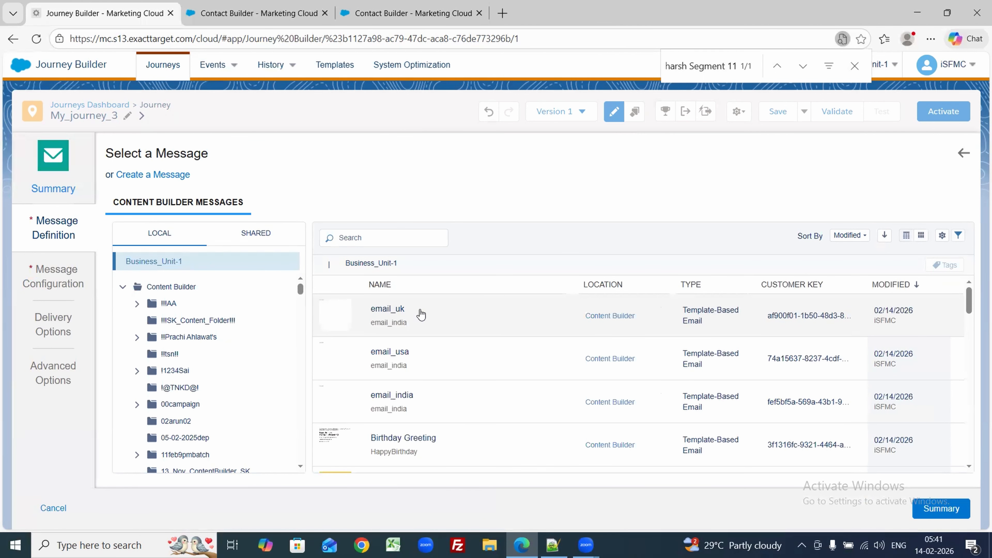
left_click(401, 396)
left_click(942, 508)
left_click(475, 510)
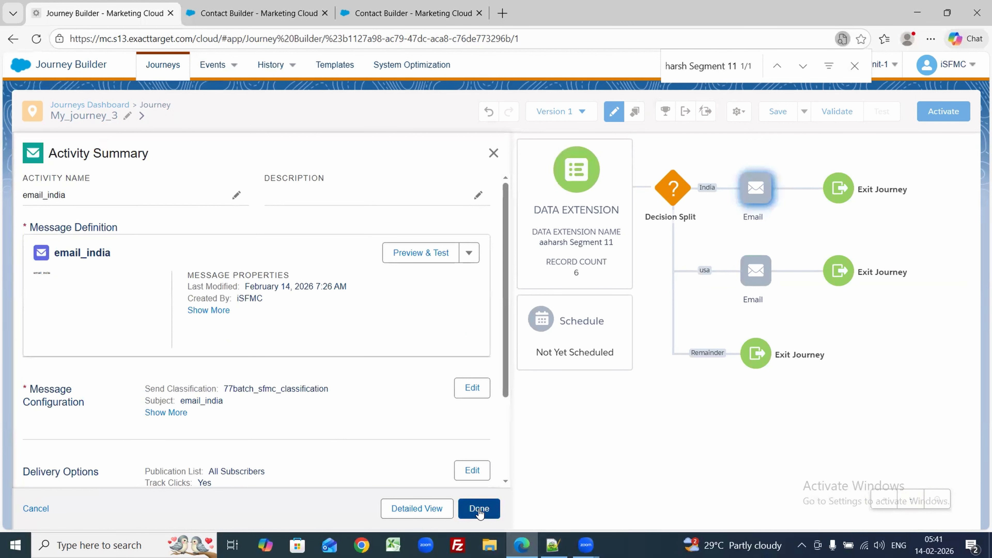
Step: Set the usa branch Email activity to send email_usa
left_click(461, 266)
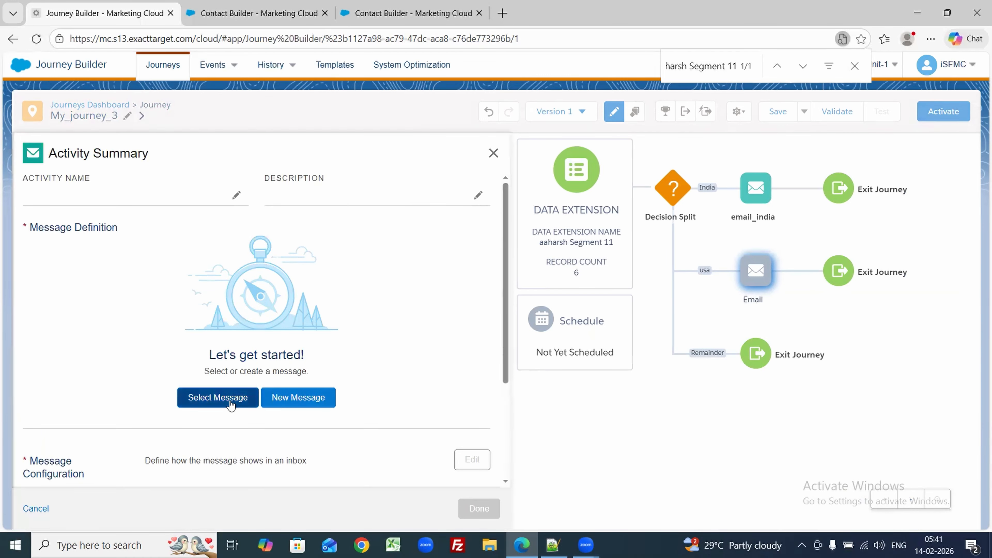
left_click(219, 399)
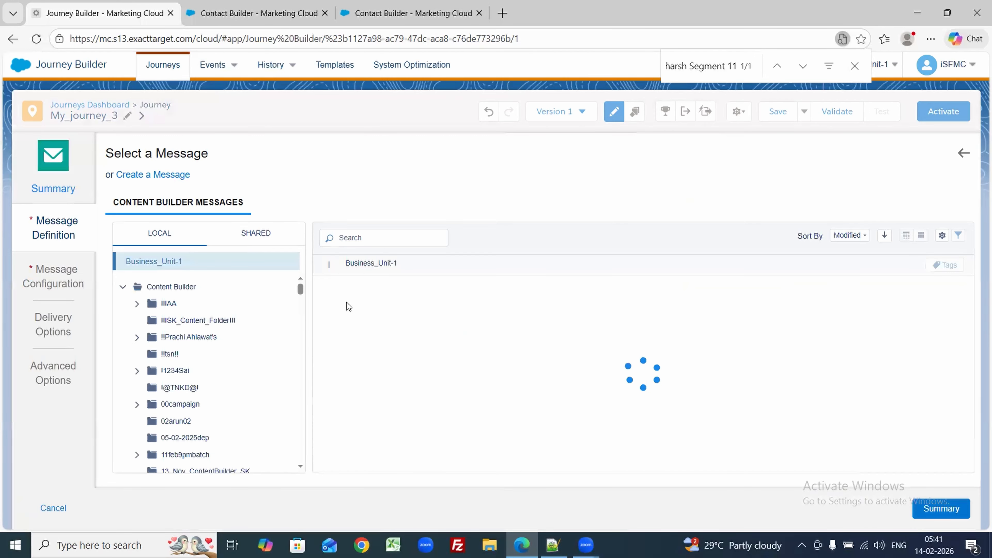
left_click(419, 371)
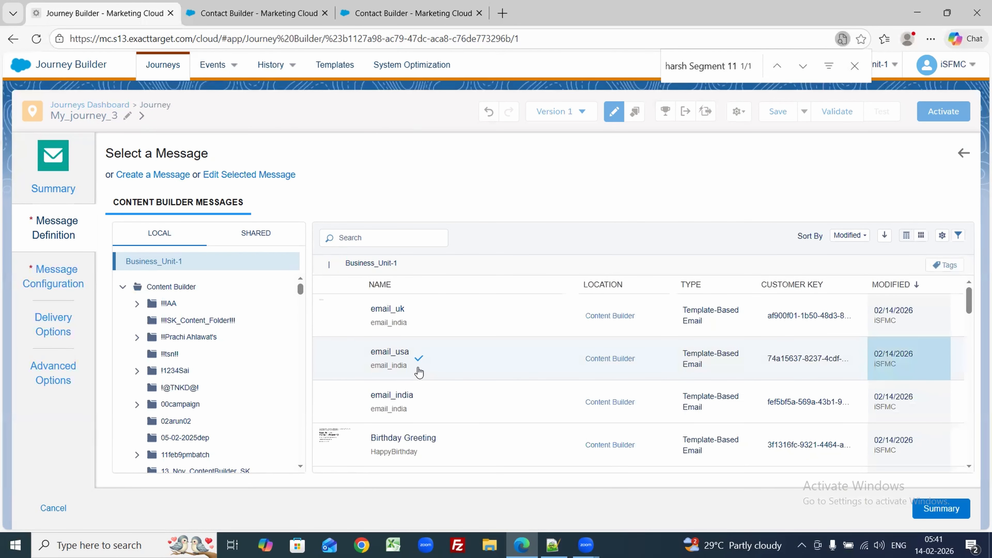
left_click(940, 509)
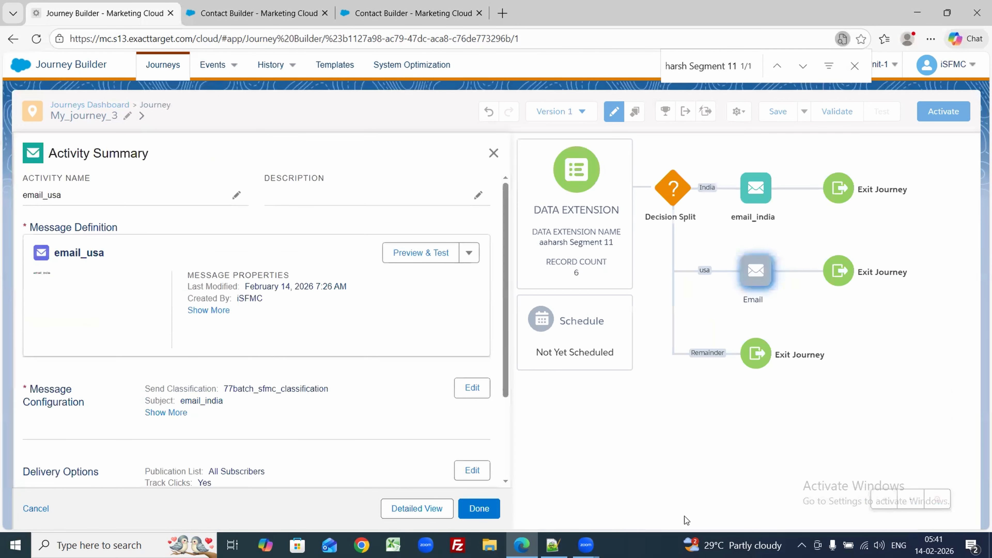
left_click(481, 514)
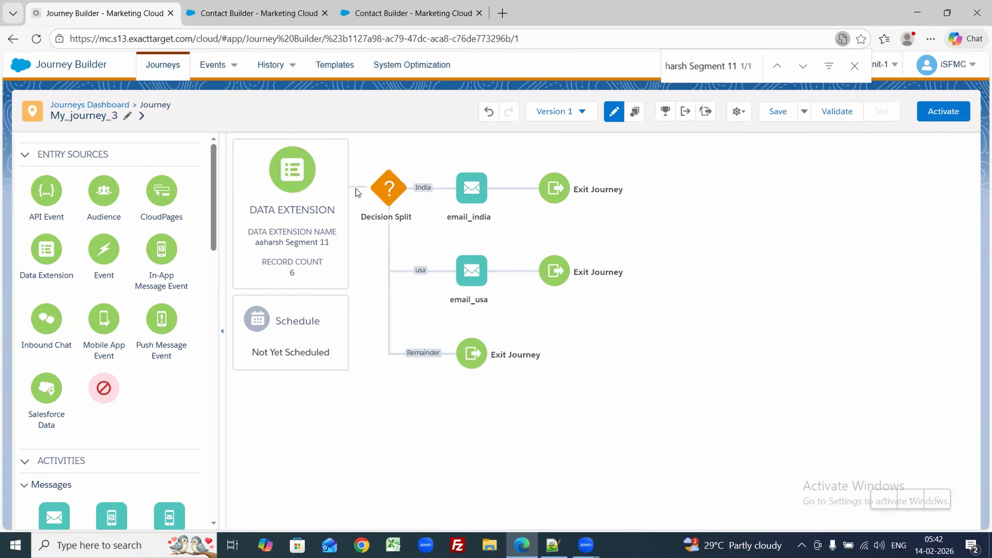
left_click(258, 13)
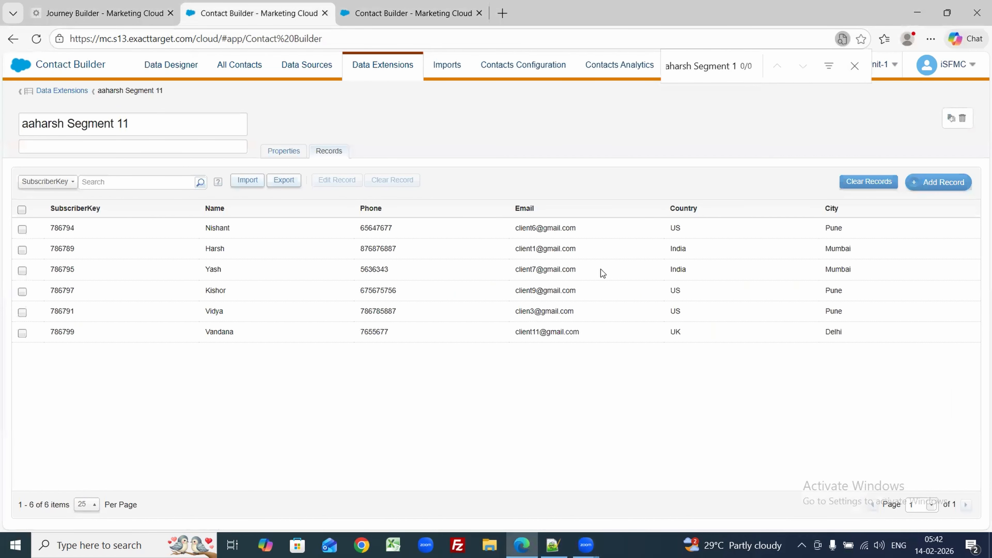
left_click(102, 14)
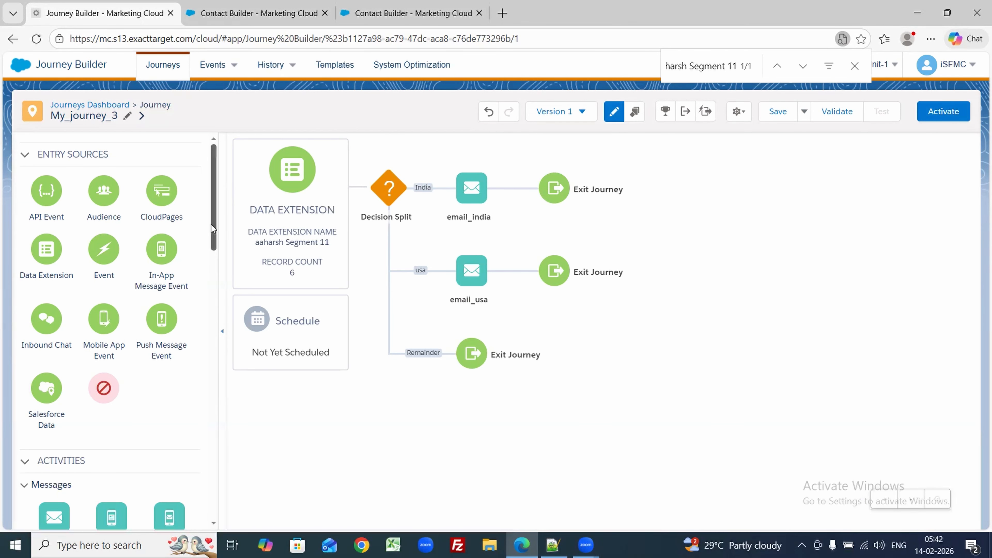
Step: Place a Wait By Duration activity before the Decision Split
left_click_drag(211, 225, 201, 415)
left_click_drag(50, 385, 363, 207)
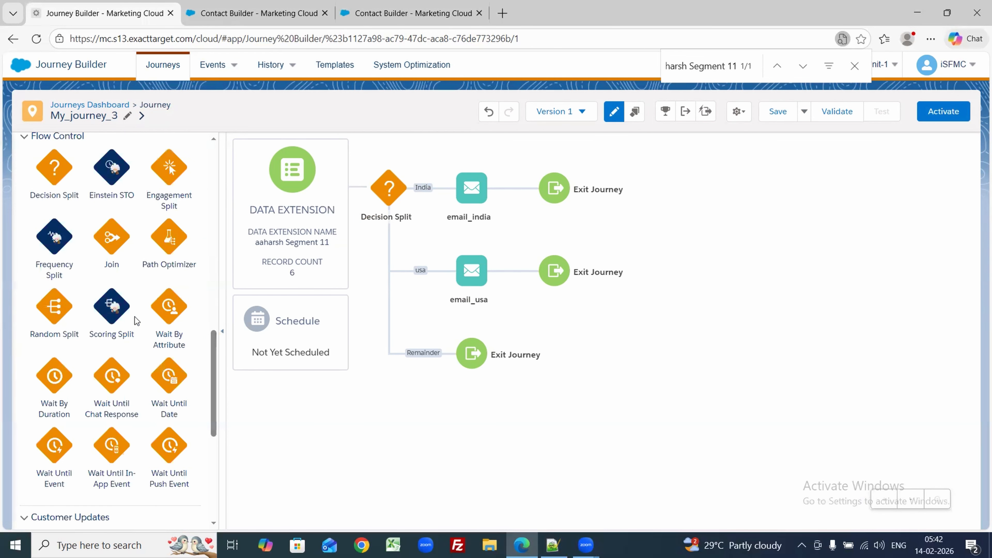
left_click_drag(50, 373, 368, 188)
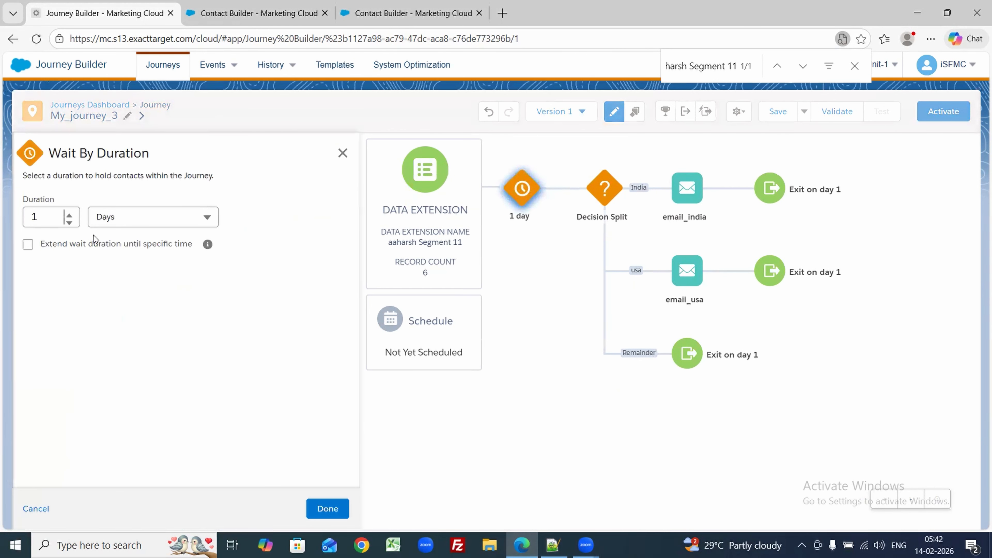
Step: Set the wait to 10 minutes, then glance at the records tab and return
left_click(47, 216)
type("0")
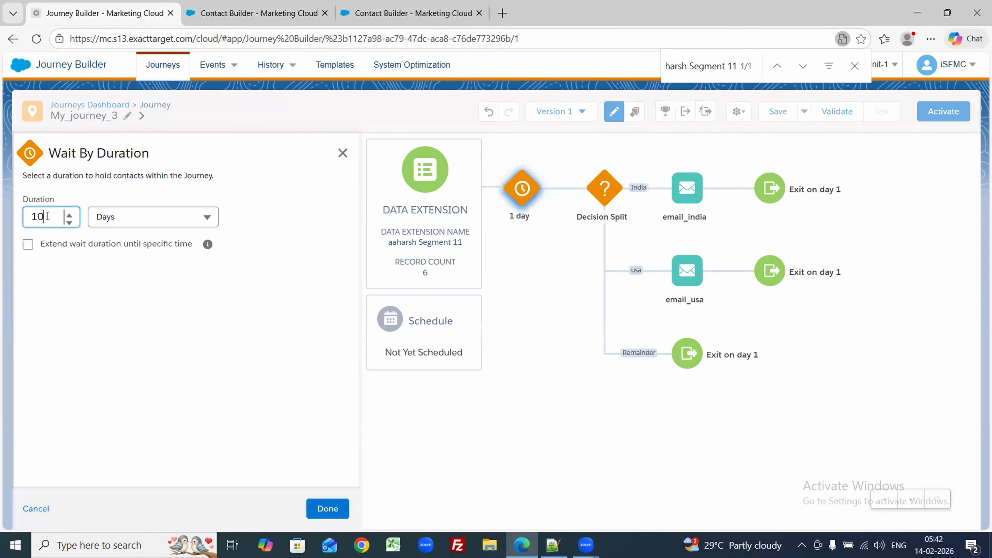
left_click(103, 217)
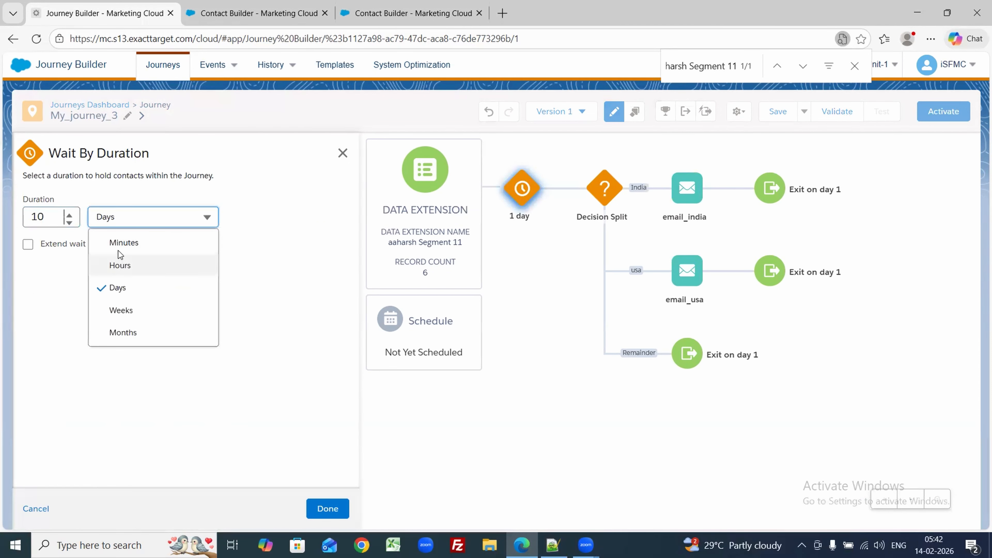
left_click(123, 243)
left_click(328, 508)
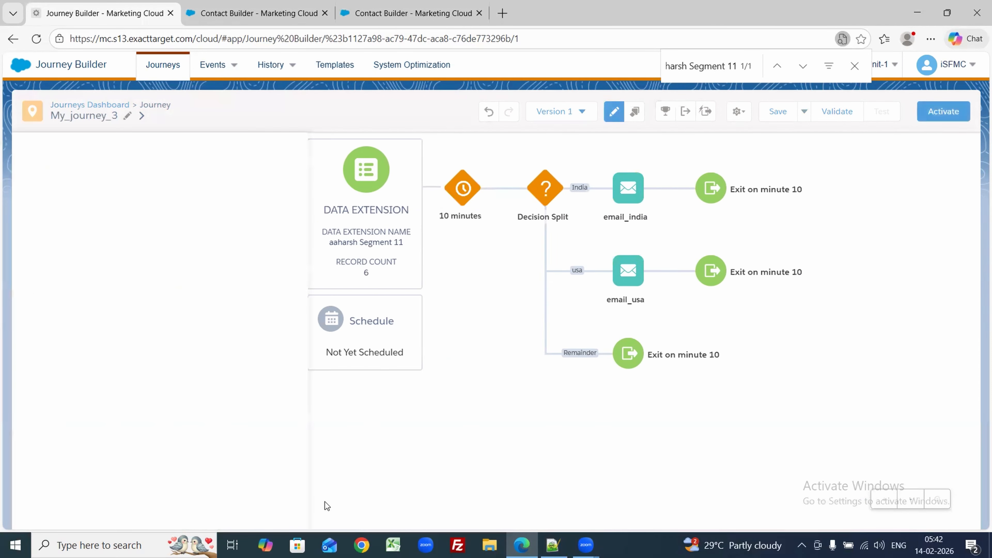
left_click(249, 23)
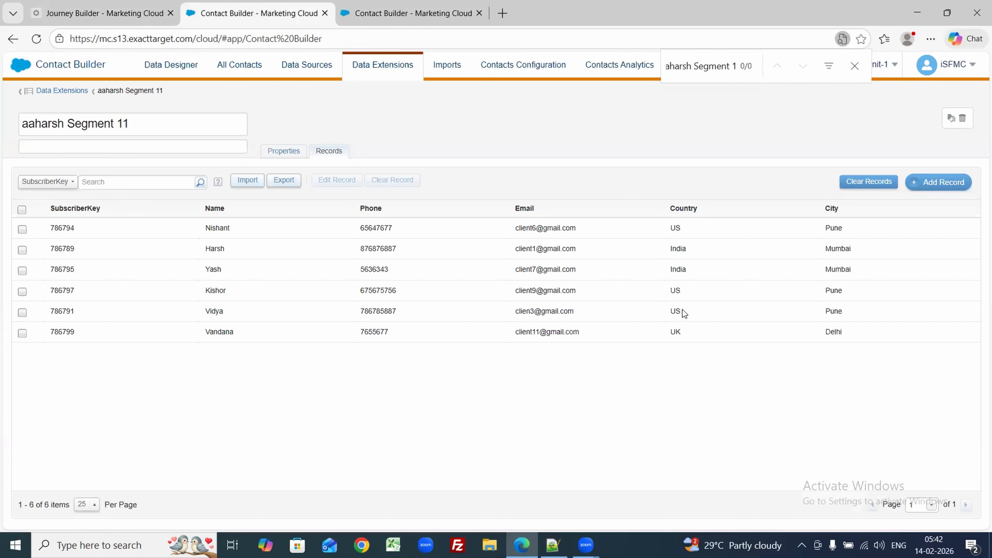
left_click(34, 13)
Step: Save My_journey_3 and review its Journey Settings with Re-entry anytime
left_click(780, 111)
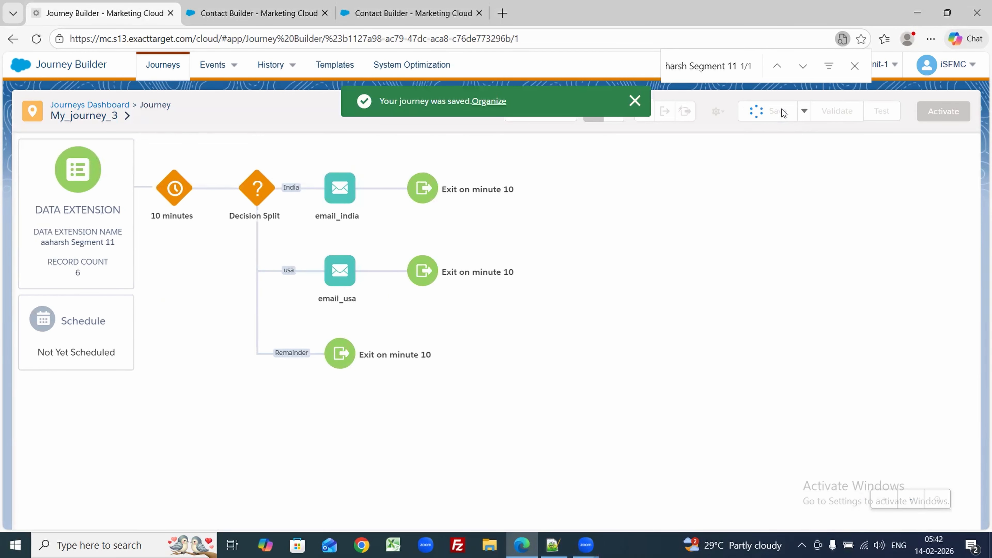
mouse_move(349, 247)
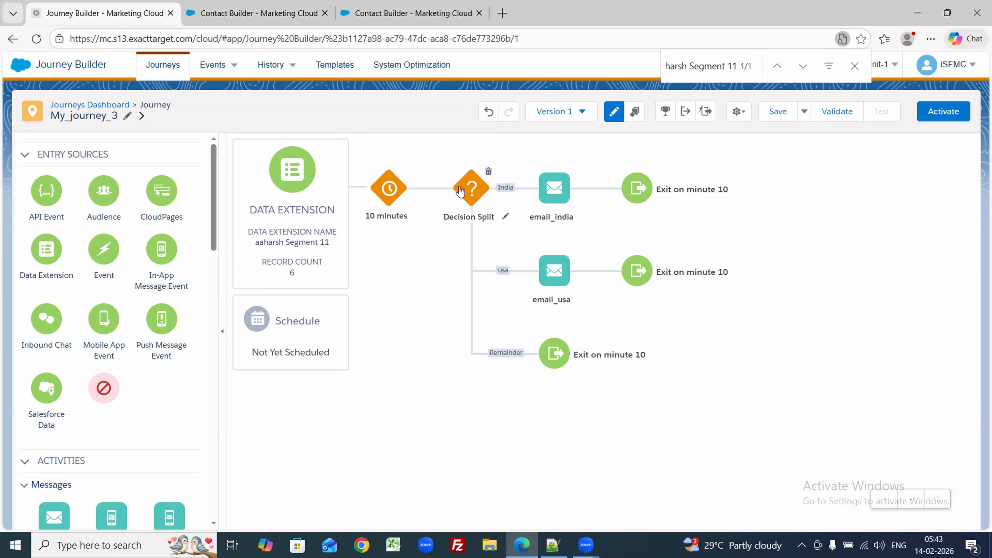
left_click(739, 111)
left_click(699, 136)
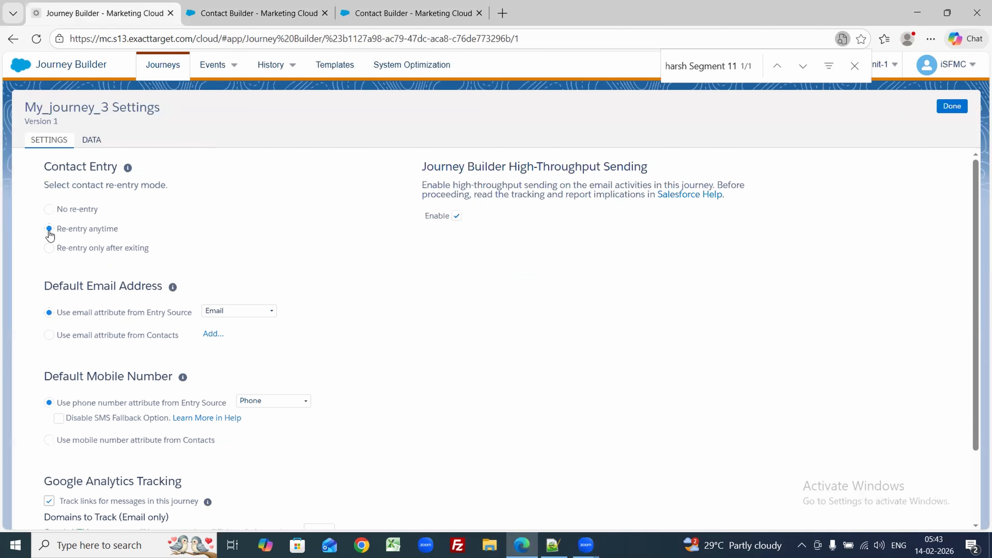
left_click(950, 111)
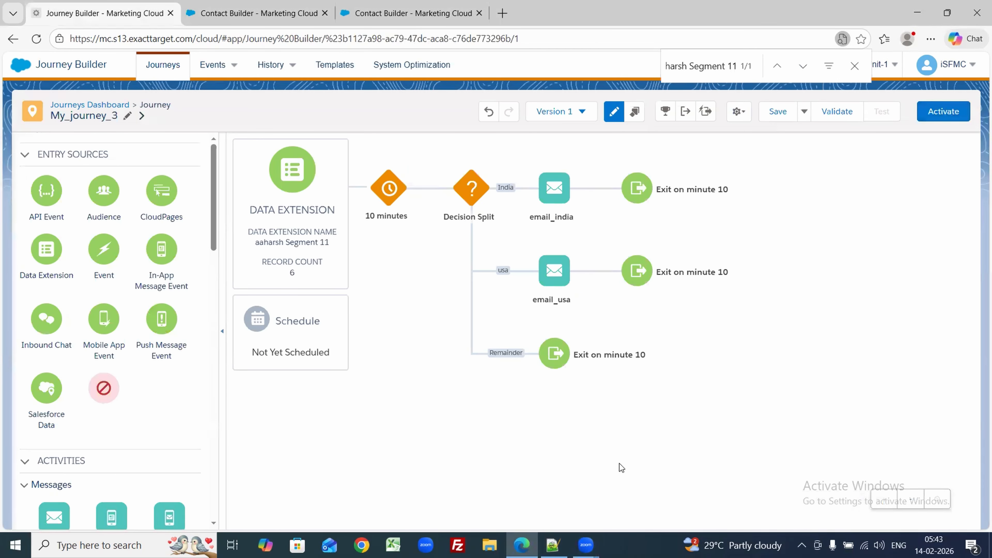
Step: Choose the Run Once schedule starting on activation, then save My_journey_3
left_click(270, 347)
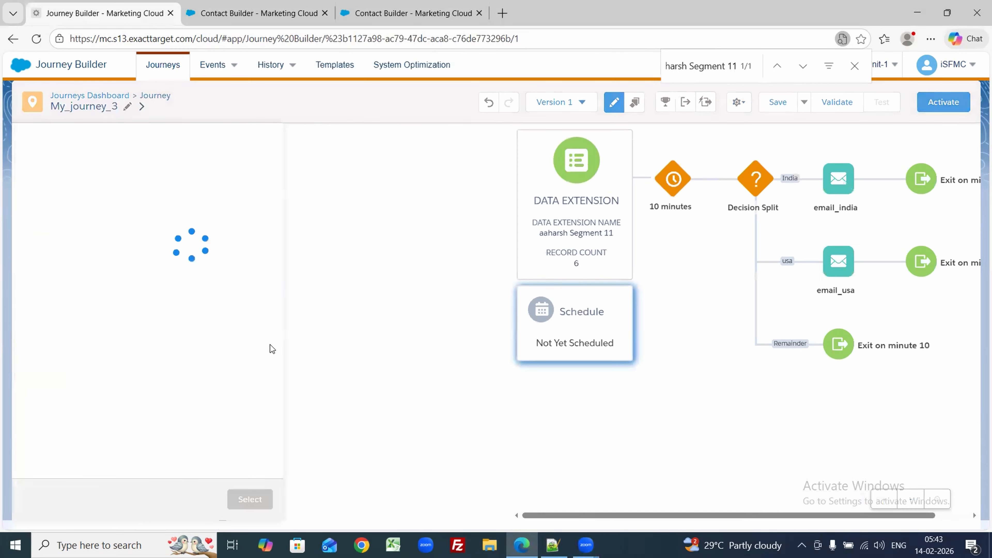
left_click(117, 240)
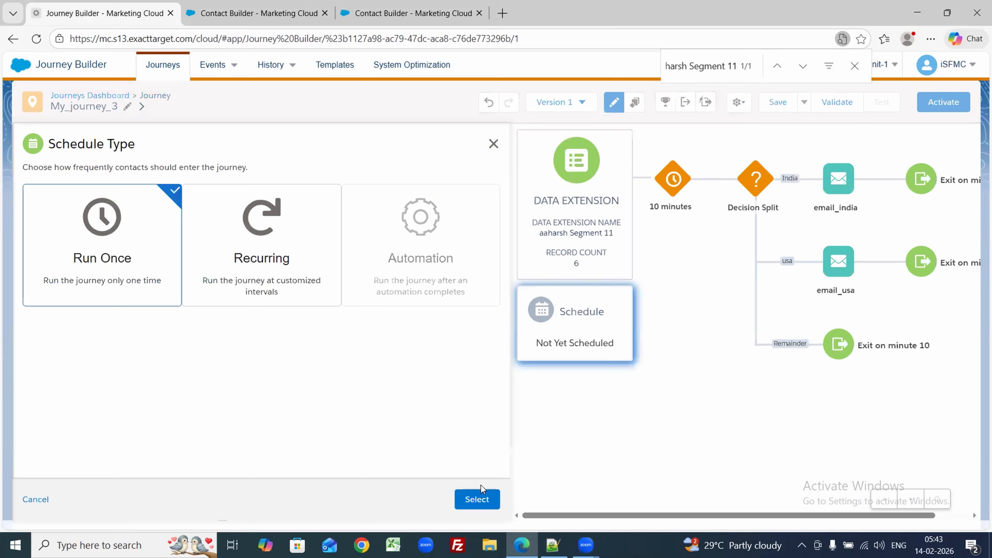
left_click(477, 500)
left_click(480, 500)
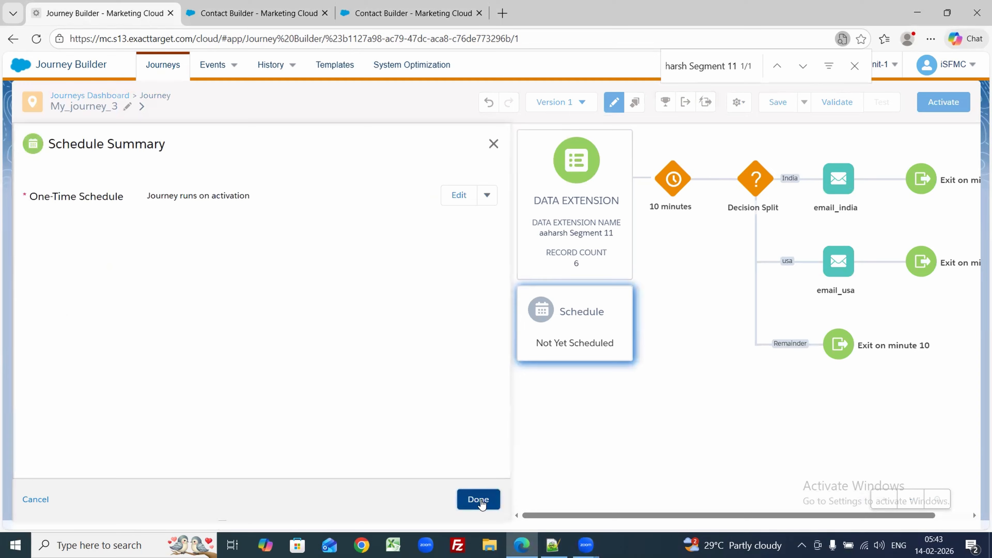
left_click(771, 102)
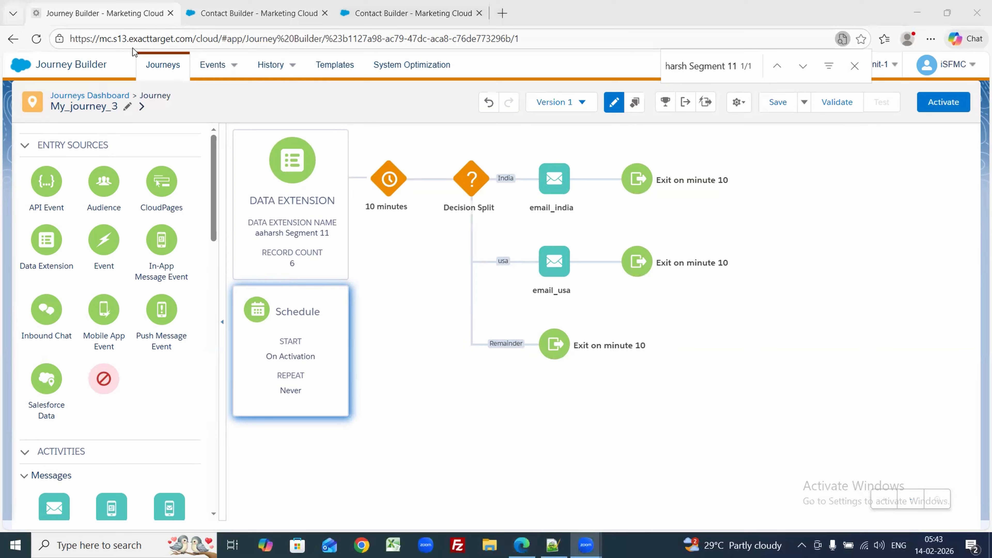
Step: Review aaharsh Segment 11's records and properties in Contact Builder, then return to the journey
left_click(259, 14)
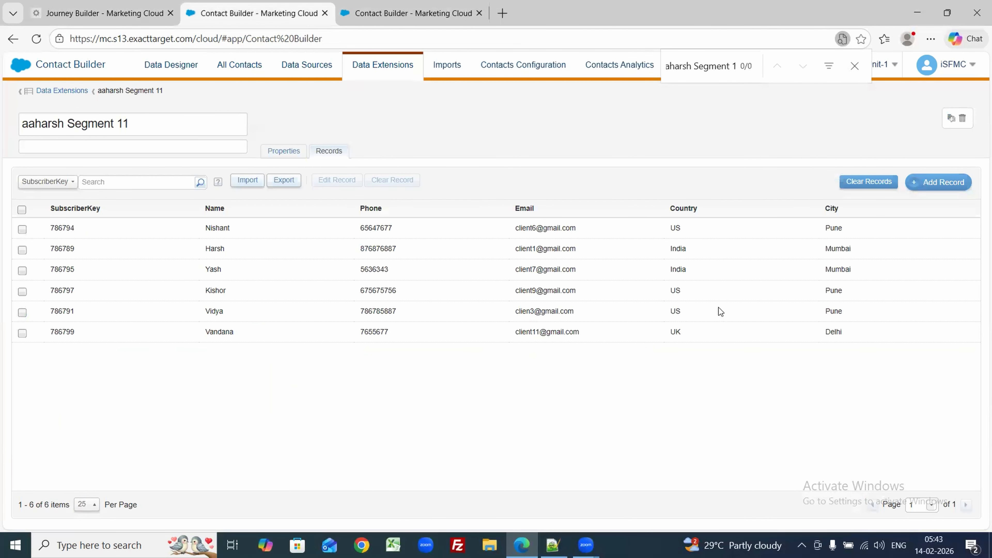
left_click(897, 236)
left_click(896, 236)
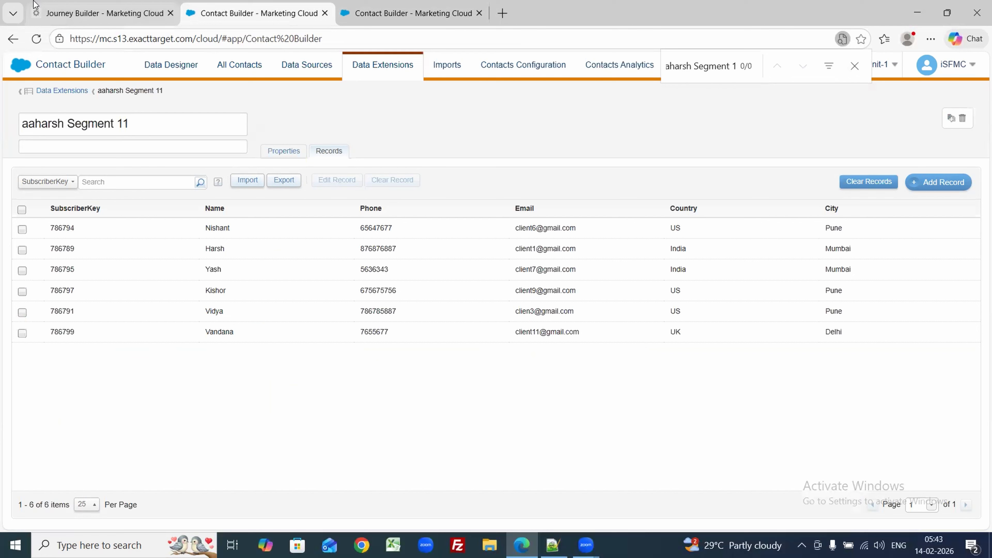
left_click(286, 155)
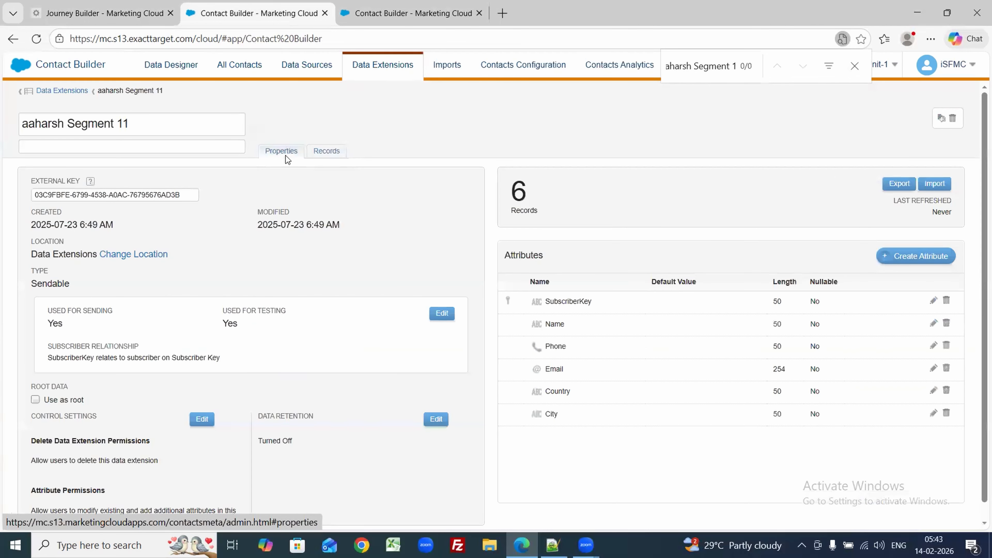
left_click(76, 6)
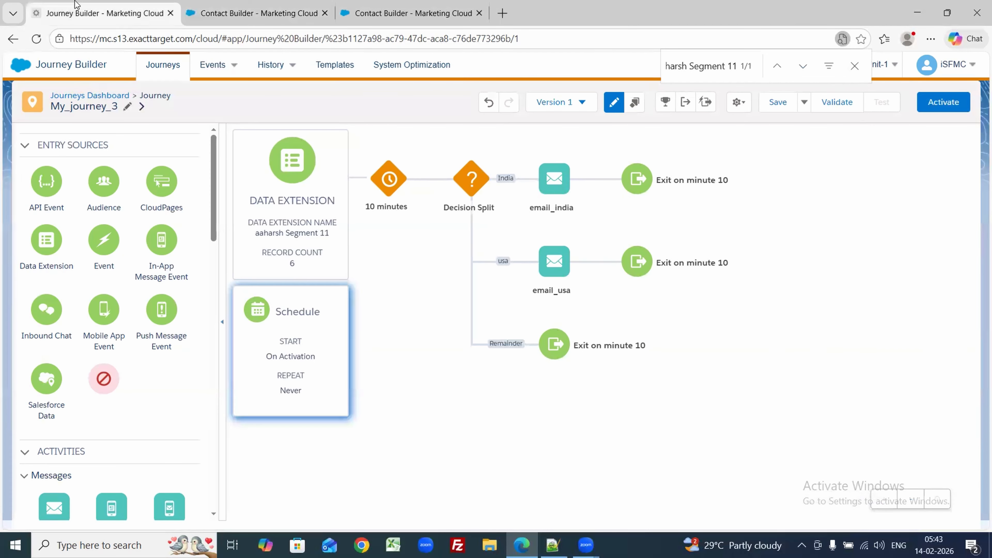
Step: Start activating My_journey_3 to run validation, recheck the records, and return to the results
left_click(944, 101)
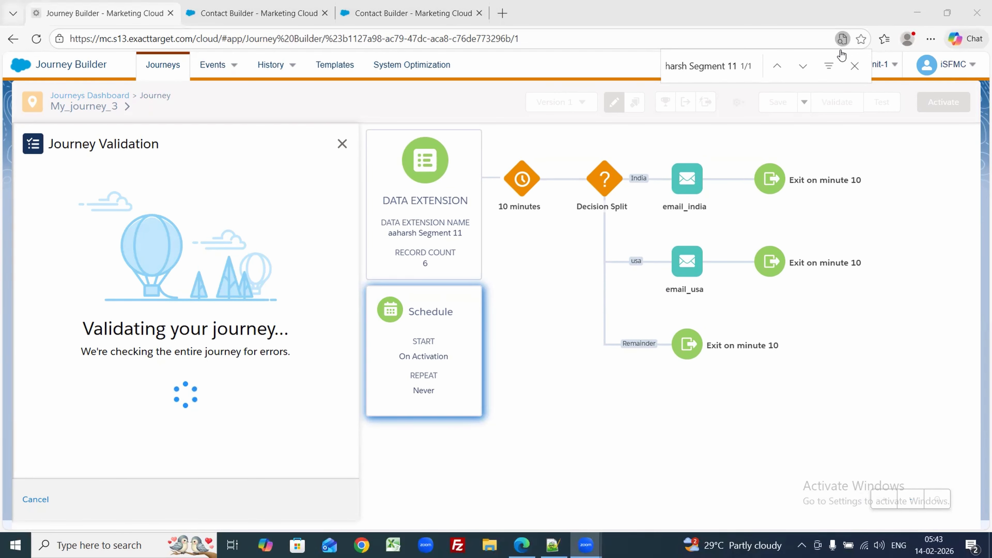
left_click(244, 9)
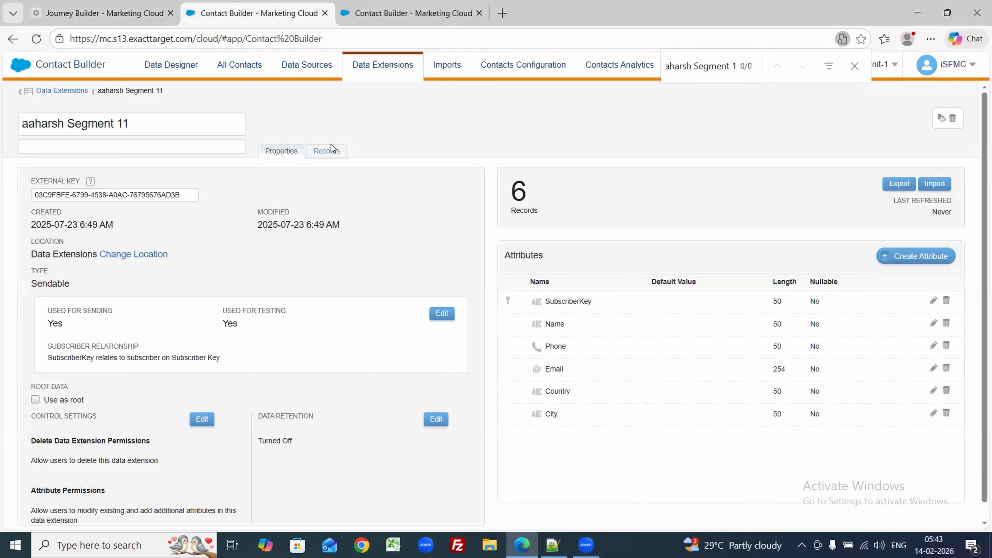
left_click(328, 153)
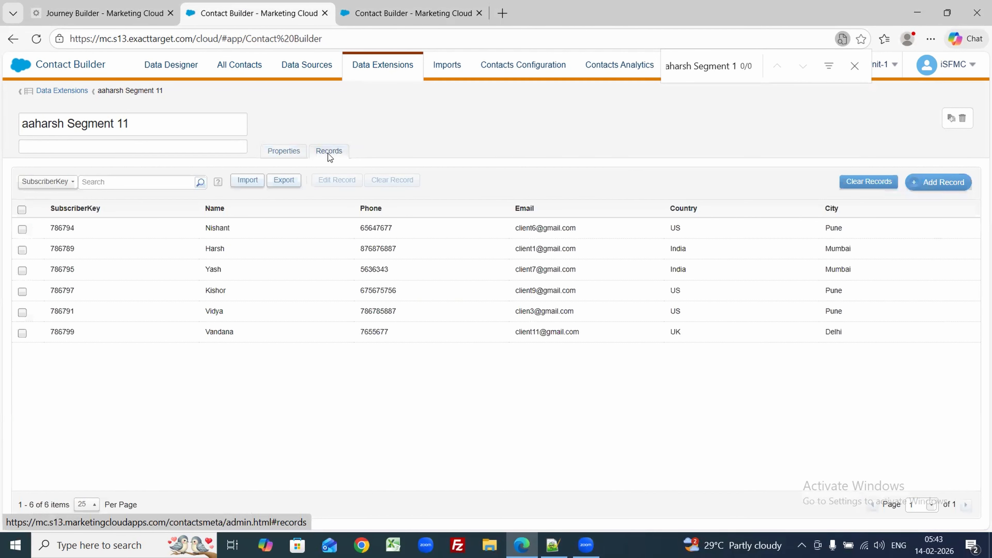
left_click(253, 229)
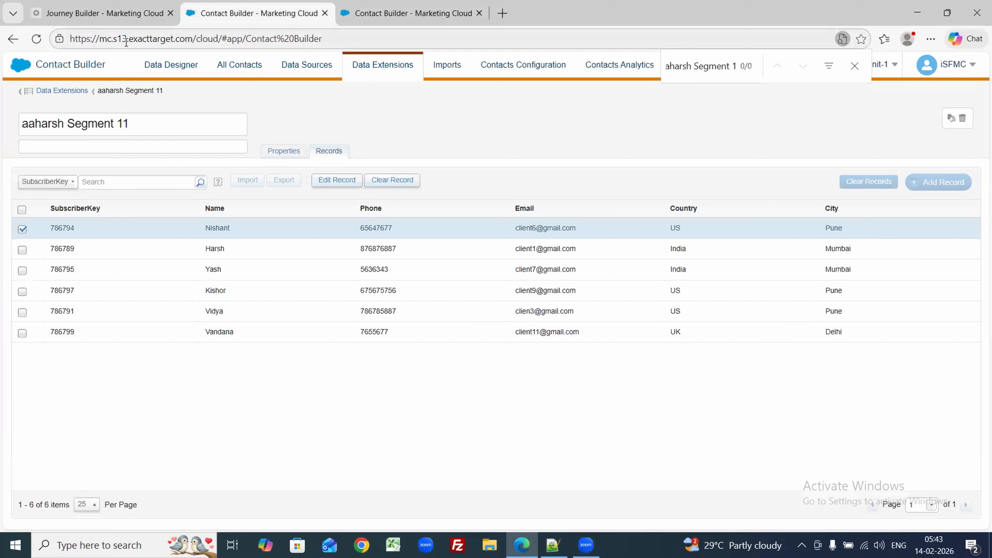
left_click(103, 13)
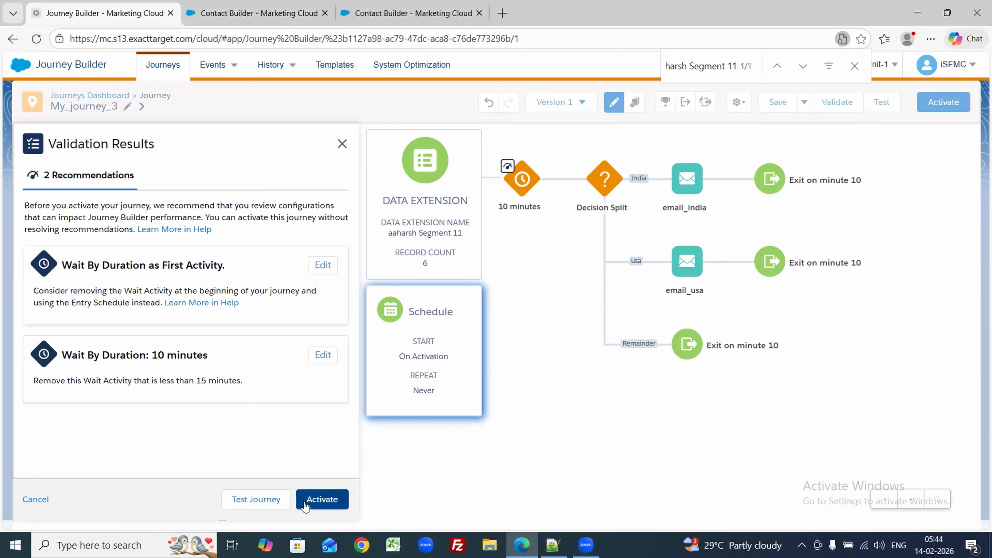
Step: Activate My_journey_3 despite the wait recommendations, then go back to the records tab
left_click(321, 499)
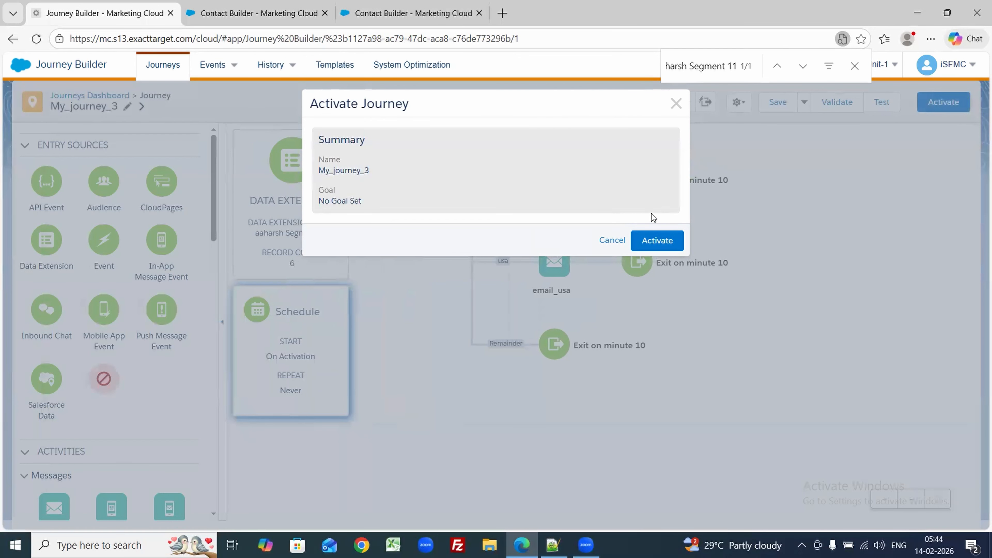
left_click(652, 236)
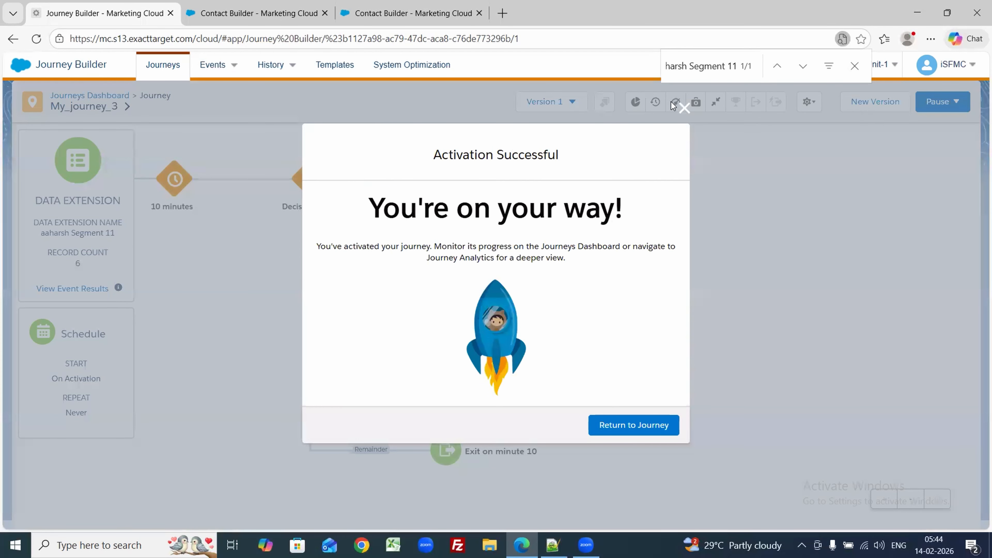
left_click(684, 109)
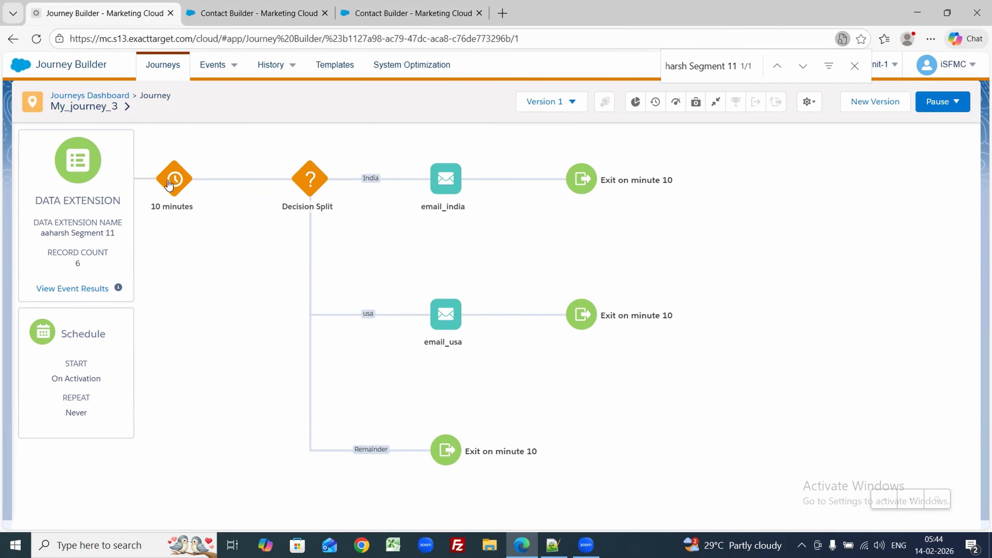
left_click(217, 12)
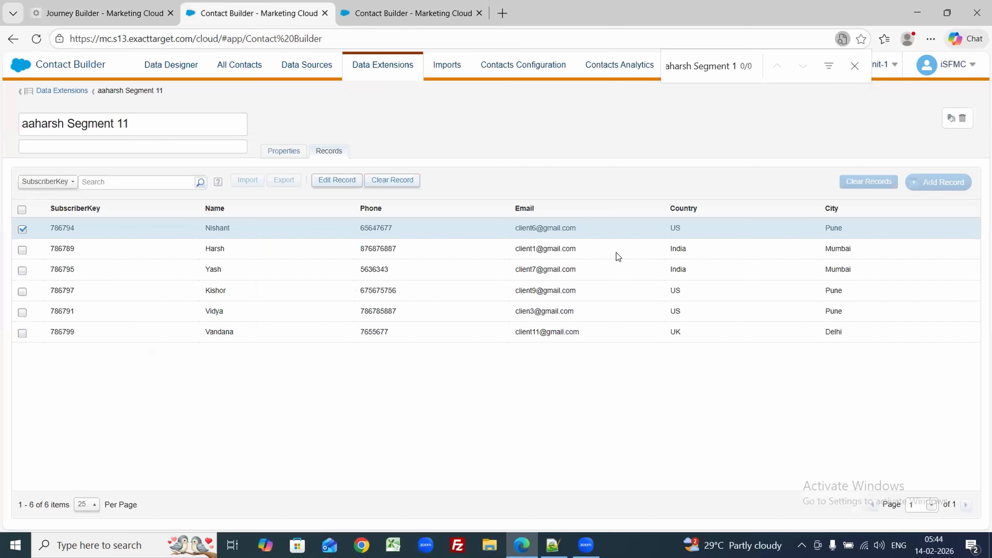
Step: Change the first record's Country from US to India and save it
left_click(639, 231)
left_click(639, 231)
left_click(337, 180)
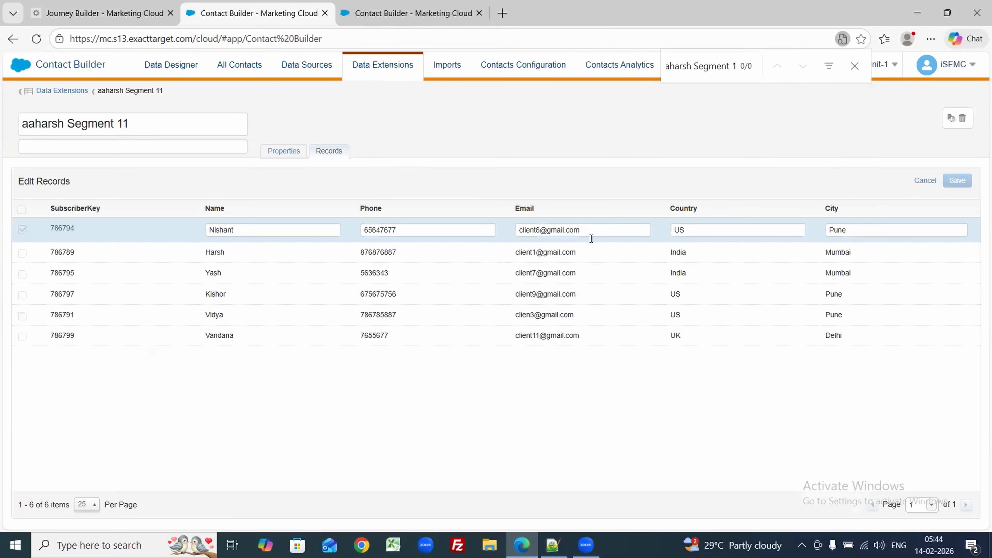
double_click(680, 230)
type("India")
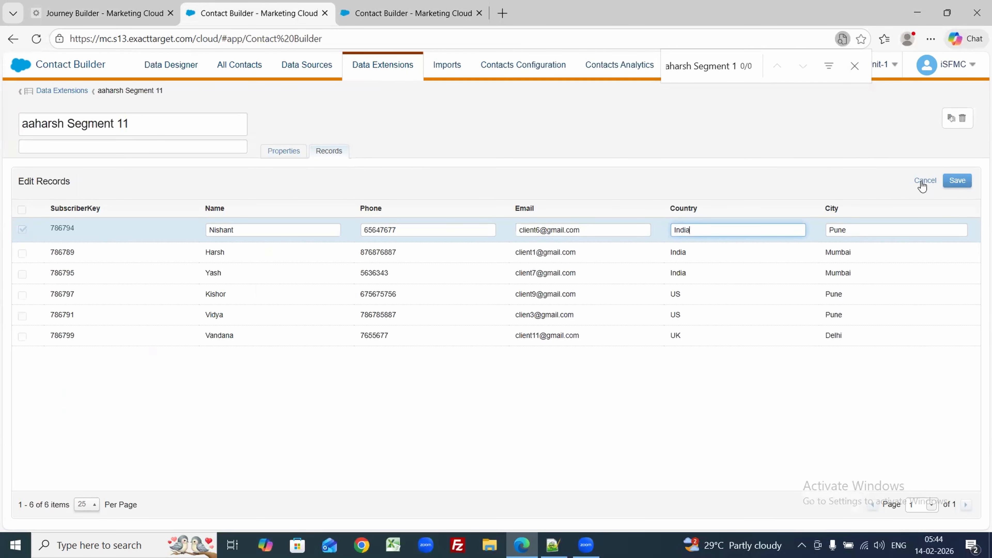
left_click(943, 179)
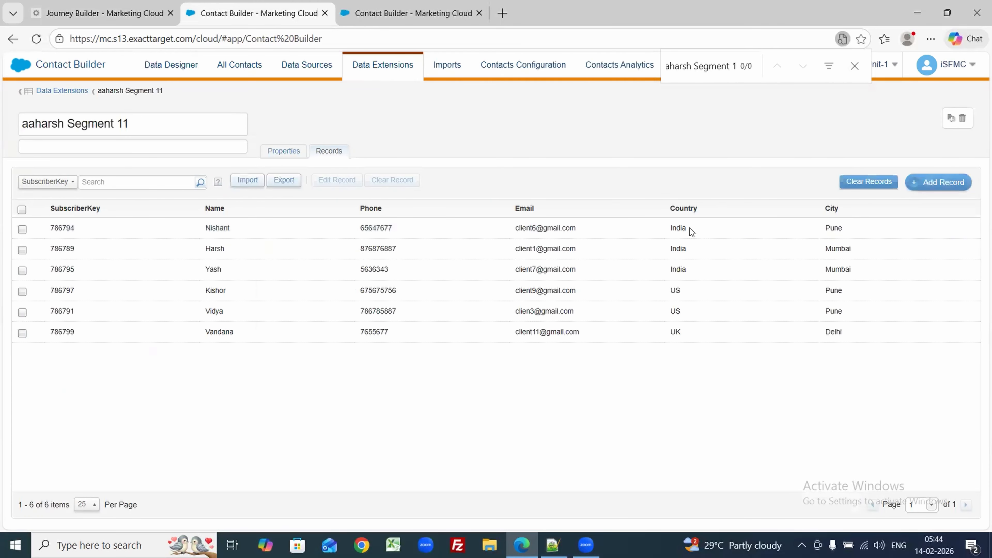
double_click(683, 227)
Step: Change the fourth and fifth records' Country from US to India, save, and return to the journey
left_click(665, 290)
left_click(663, 311)
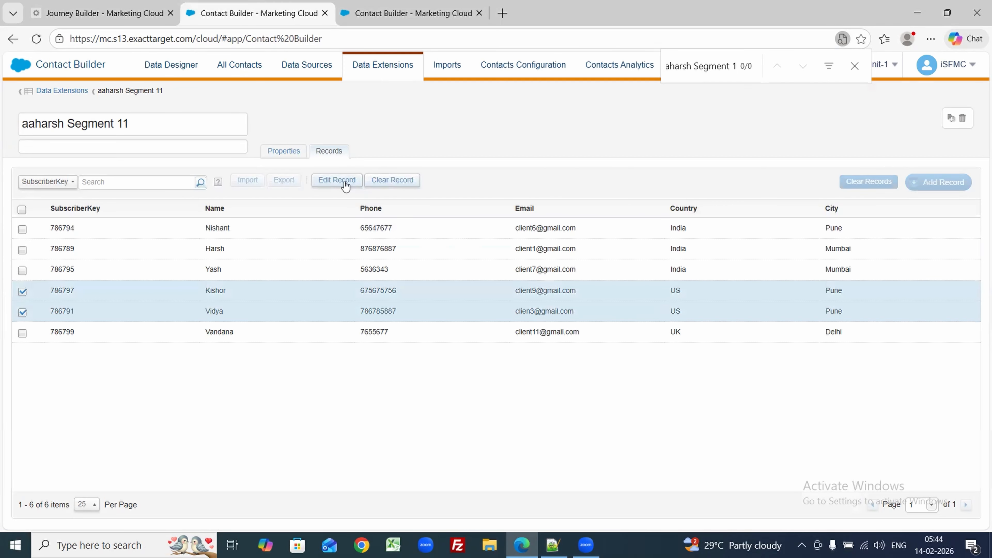
left_click(337, 181)
double_click(698, 291)
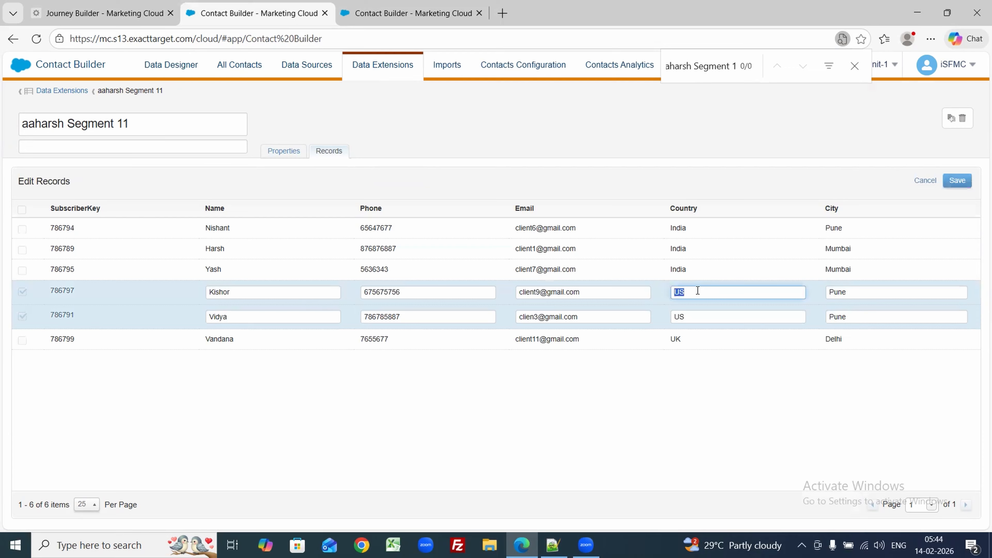
type("India")
double_click(694, 312)
type("India")
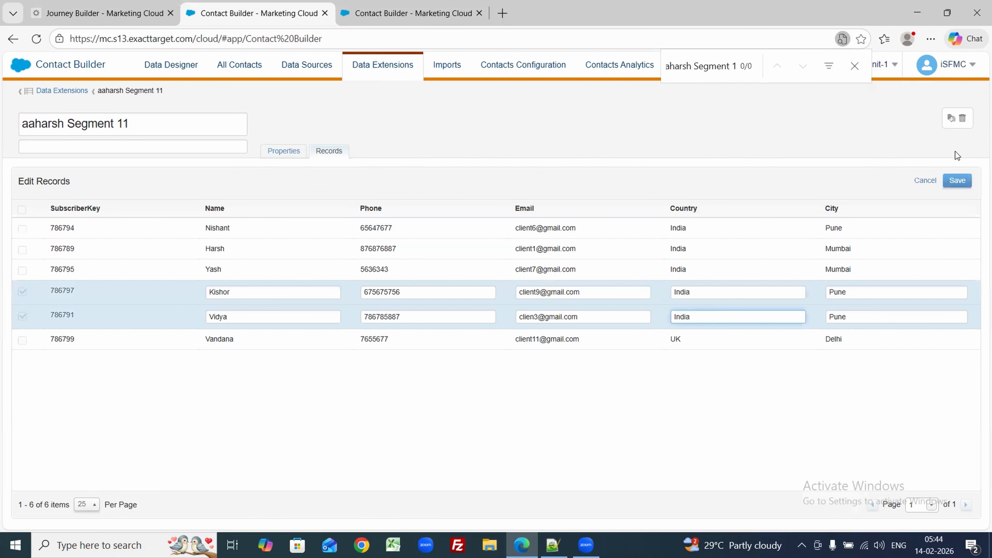
left_click(957, 180)
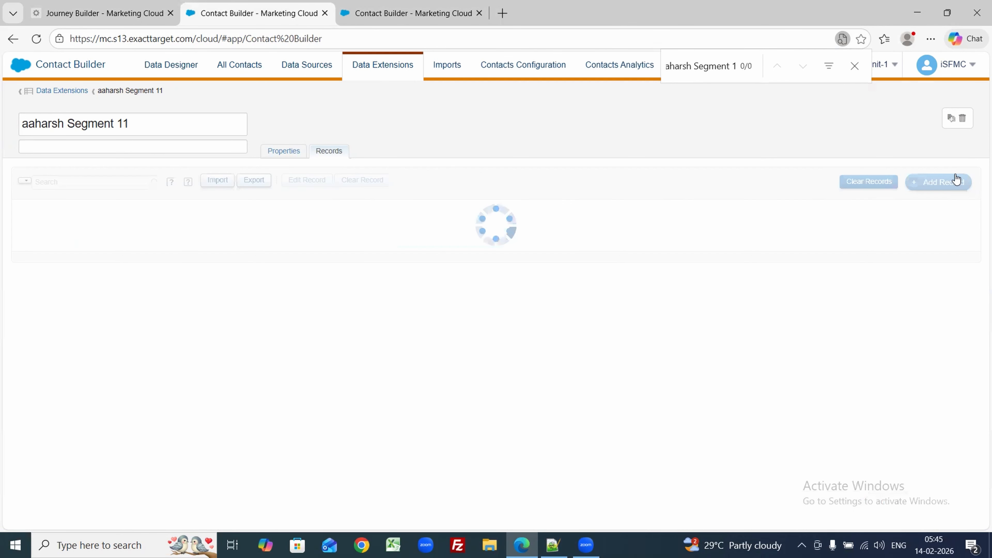
left_click_drag(642, 226, 688, 309)
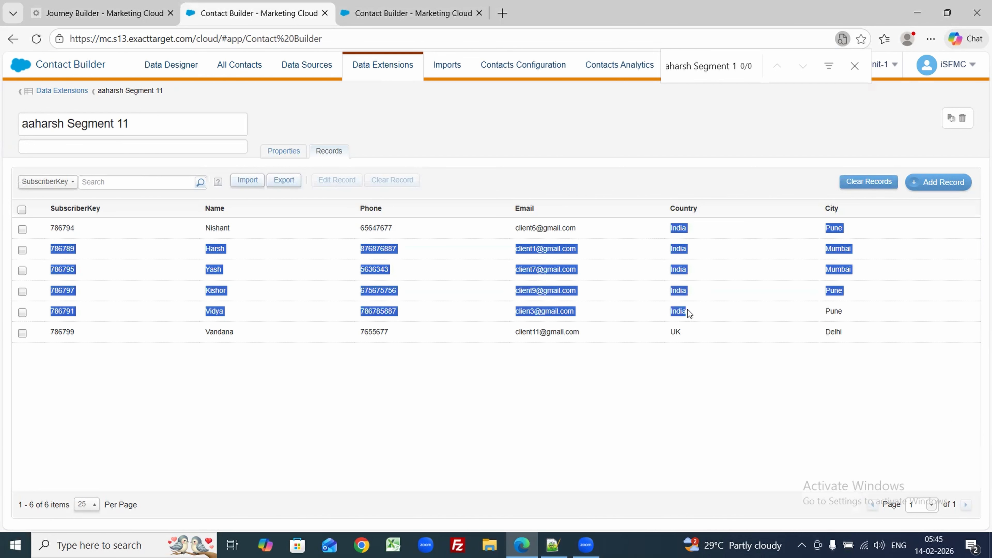
left_click(140, 4)
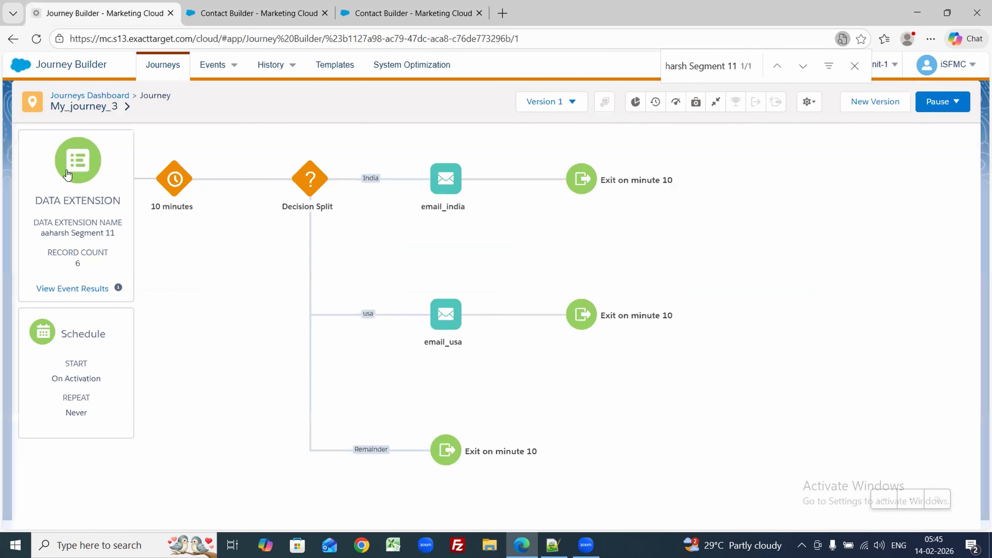